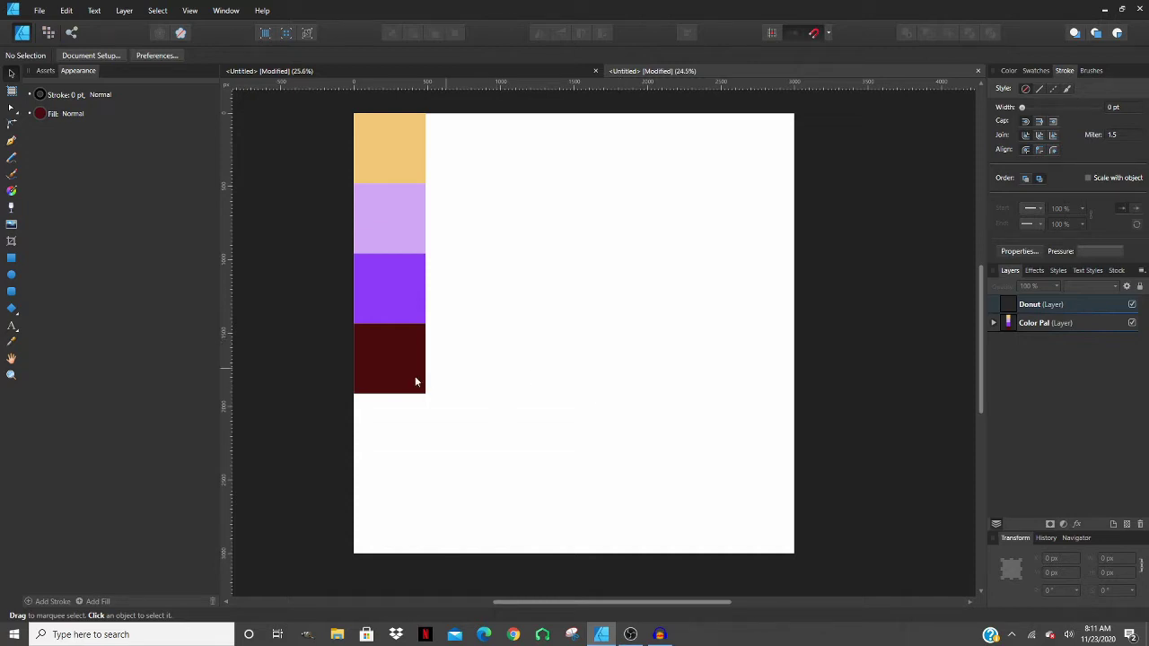
- Draw a dark maroon circle about 1548 px across around the canvas centre and expand the Donut layer to show it
click(12, 275)
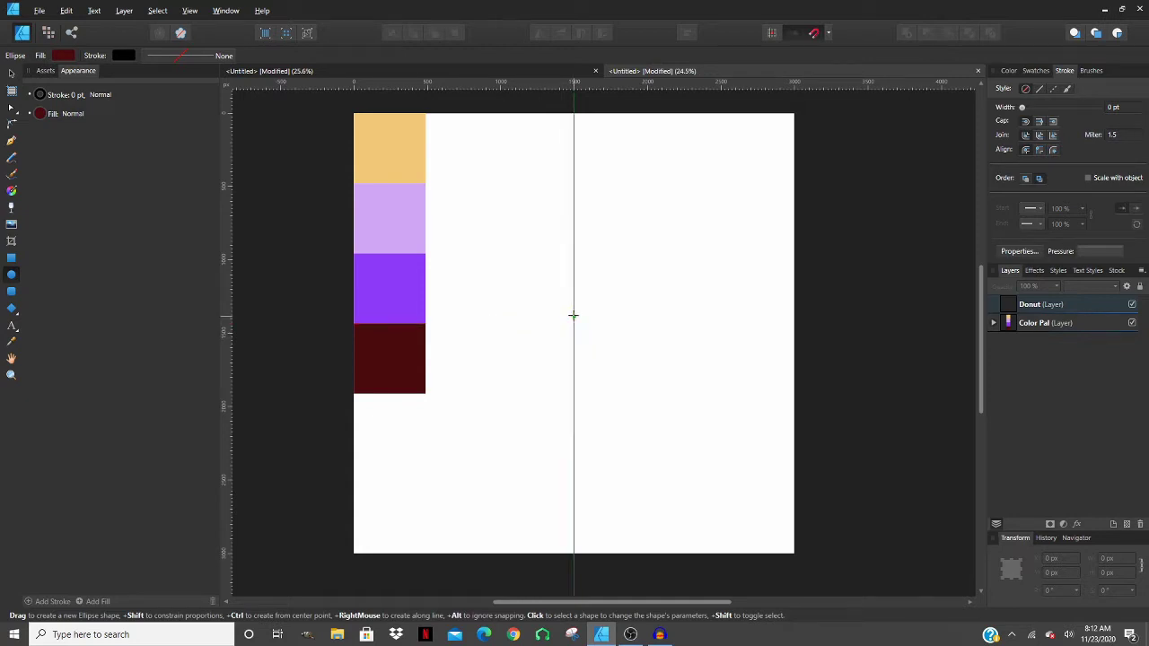
drag(575, 327, 669, 459)
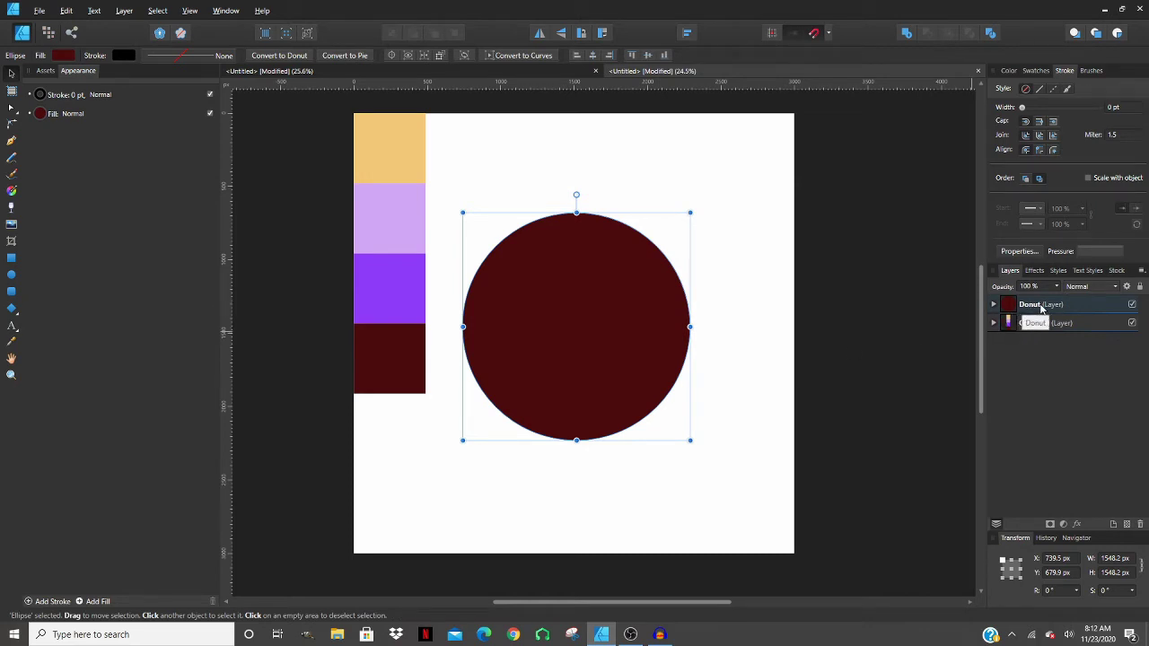
click(999, 310)
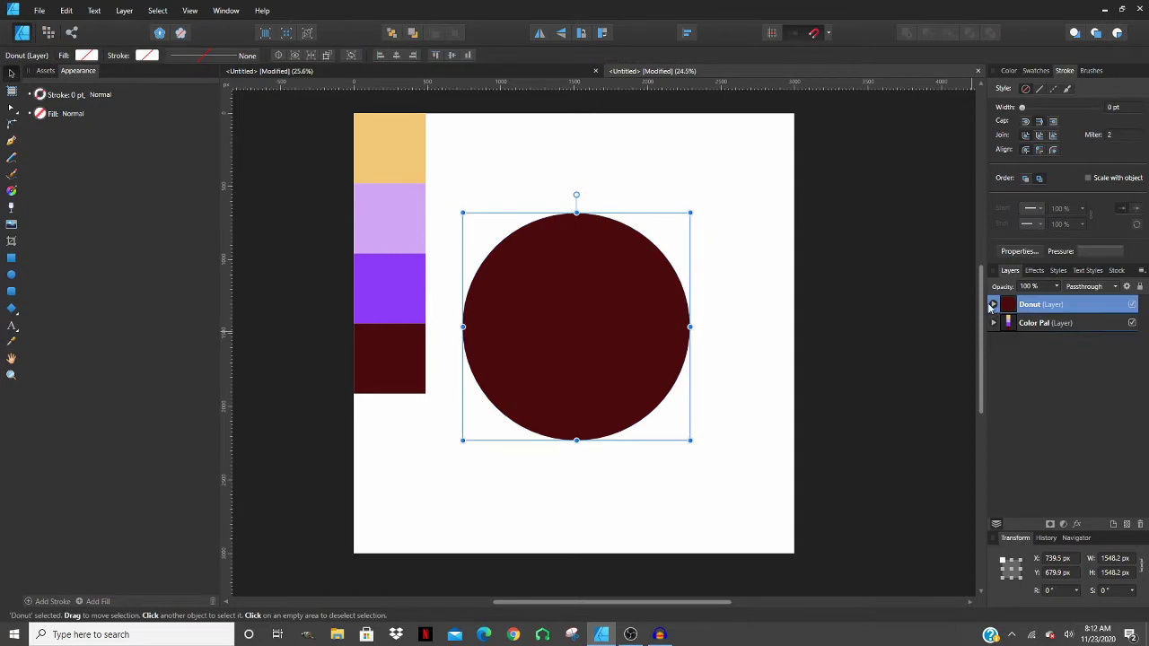
click(994, 305)
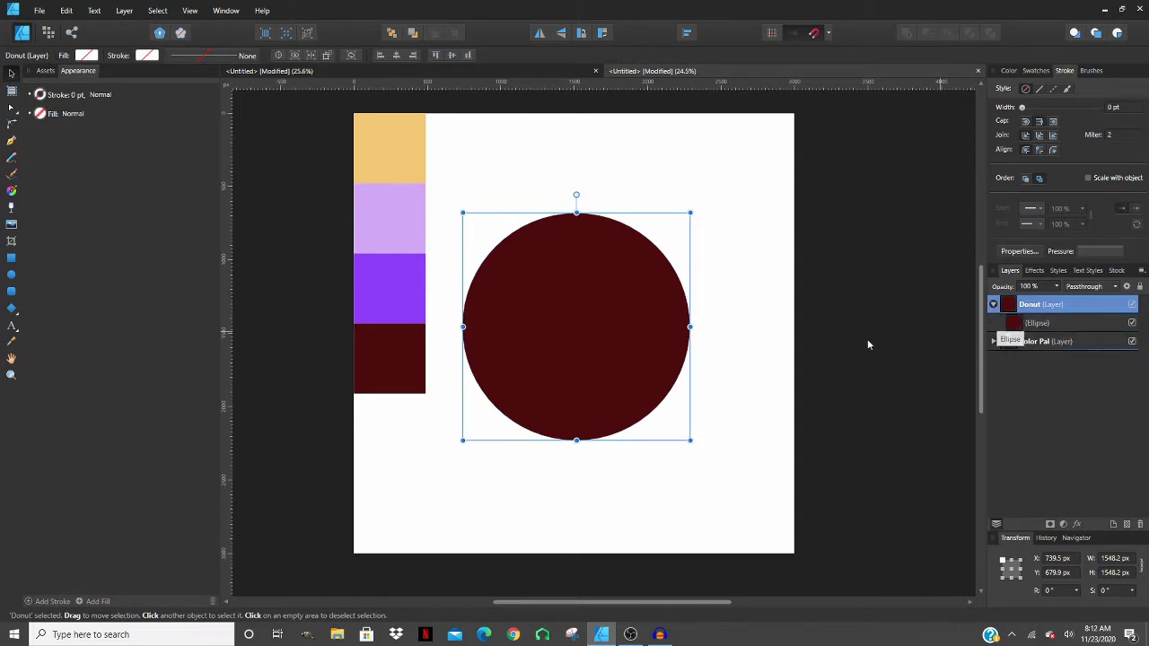
click(624, 350)
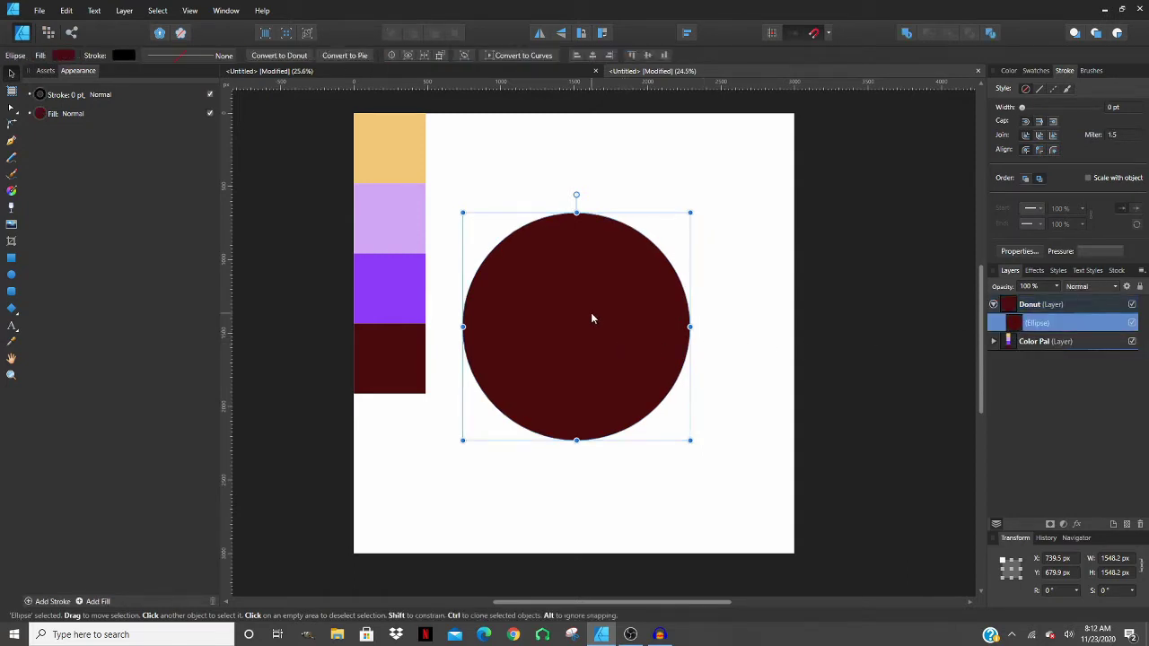
- Duplicate the maroon circle in place within the Donut layer
right_click(591, 319)
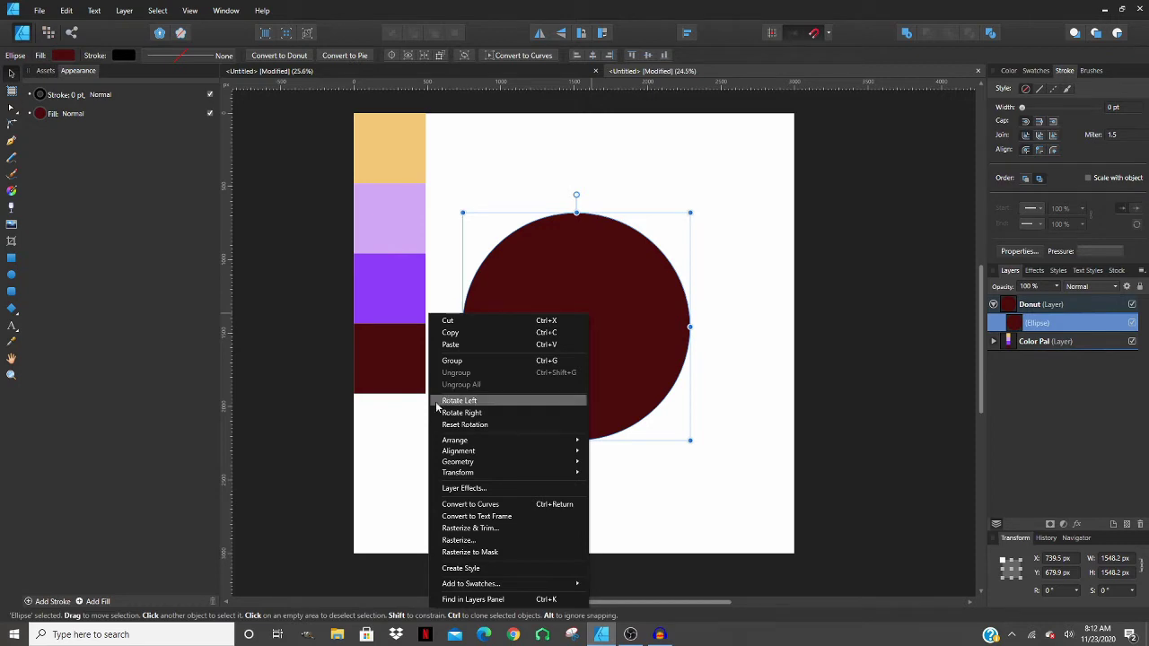
click(395, 461)
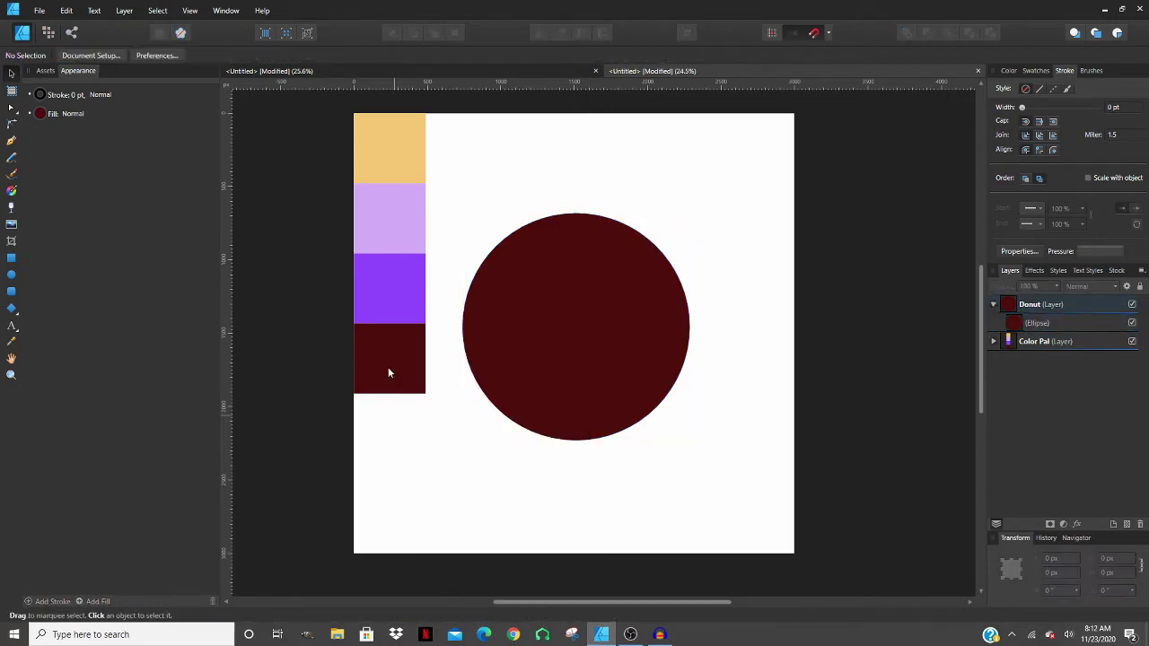
click(548, 392)
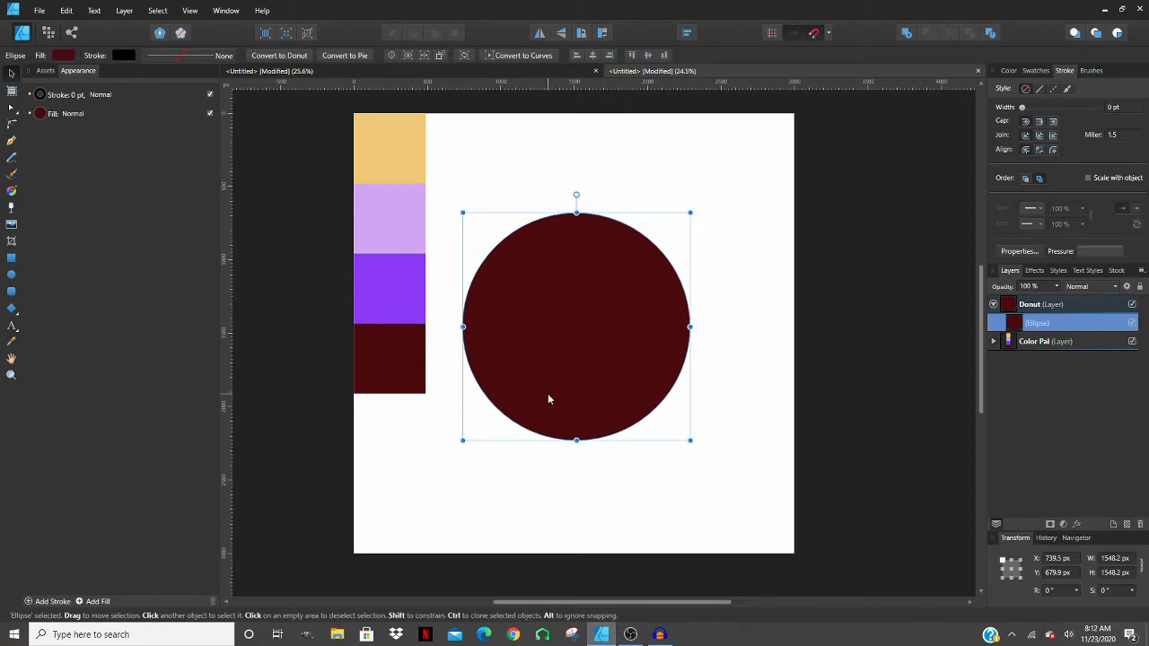
key(ctrl+j)
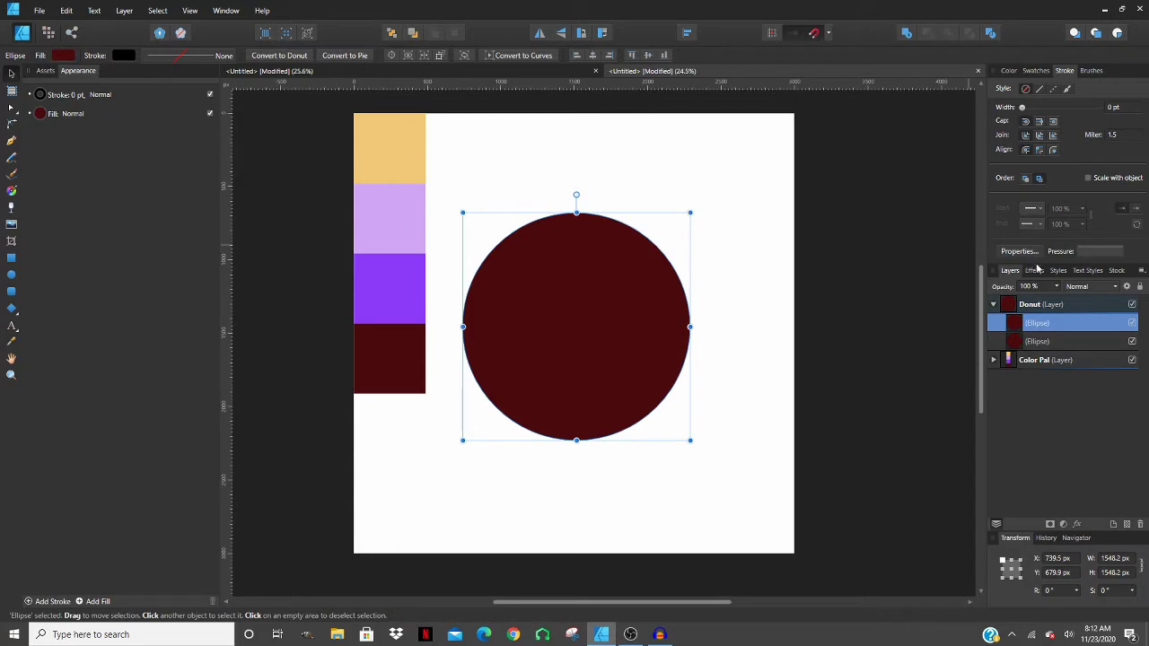
right_click(1039, 327)
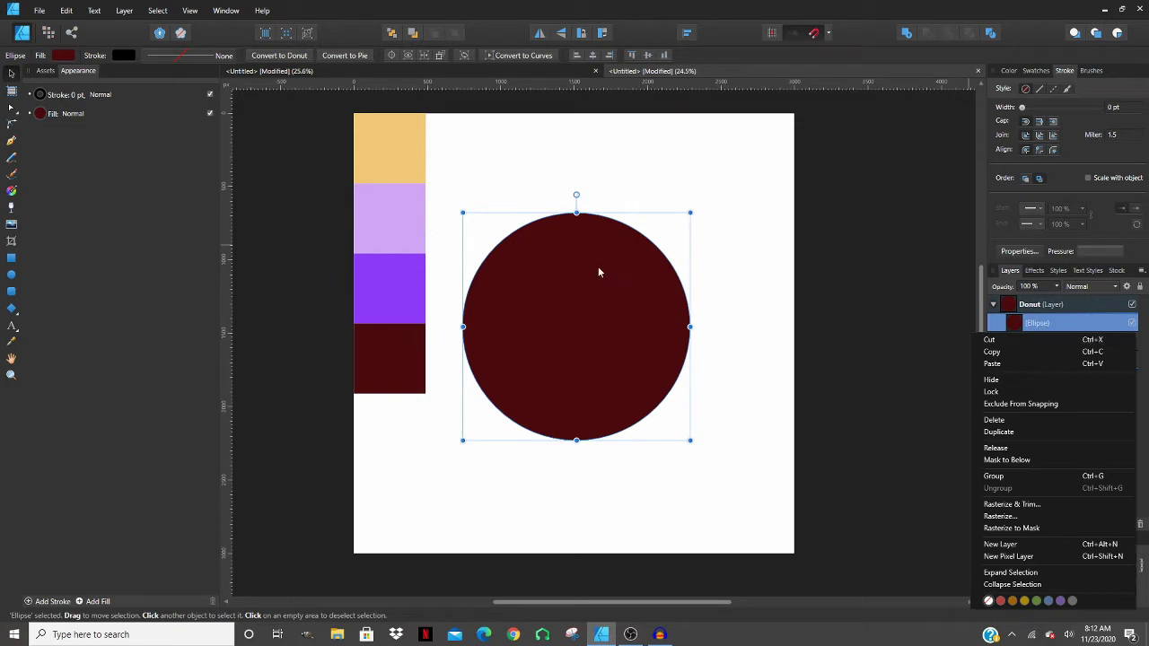
key(Escape)
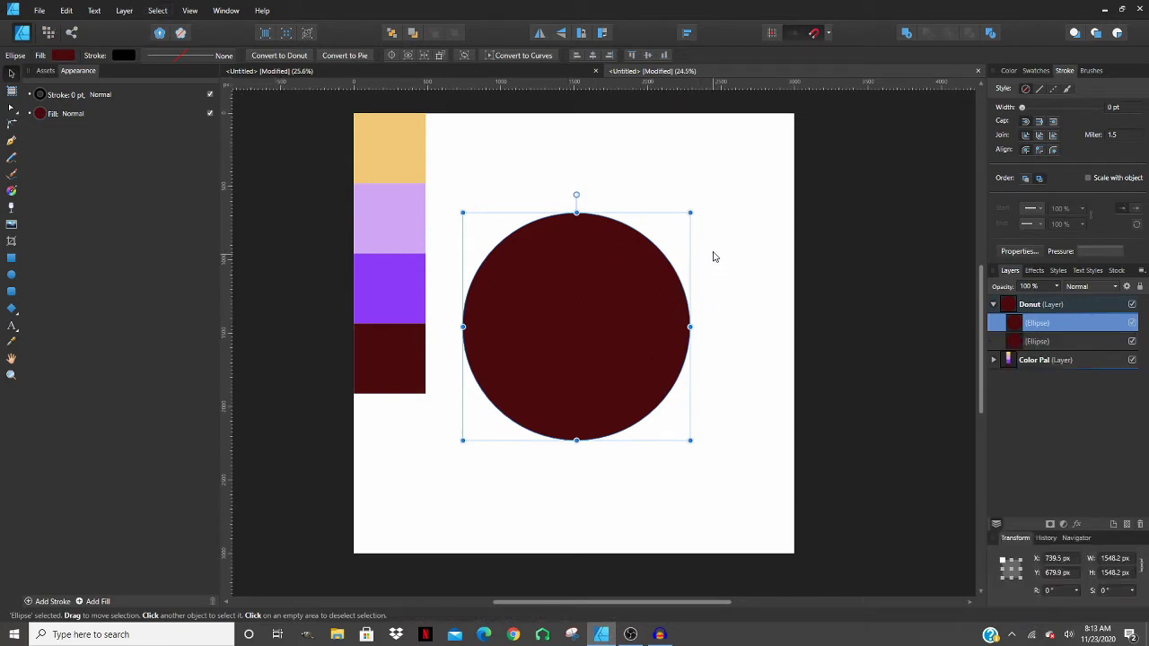
- Lighten the top circle's fill by lowering its black (K) value to 11
click(63, 54)
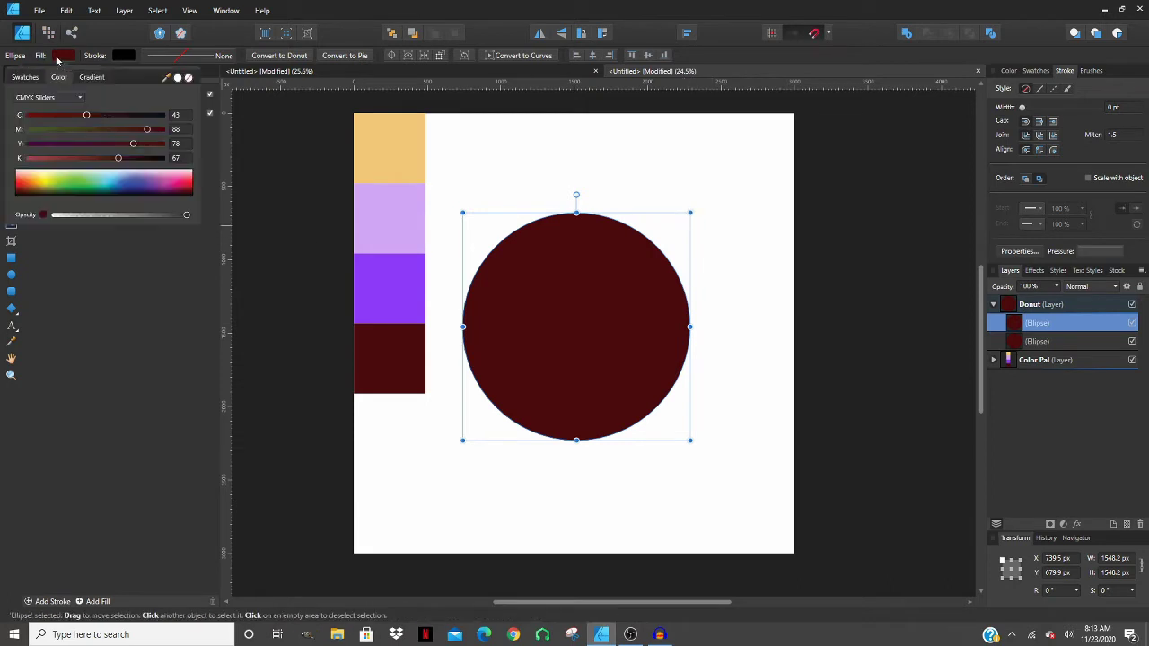
click(43, 160)
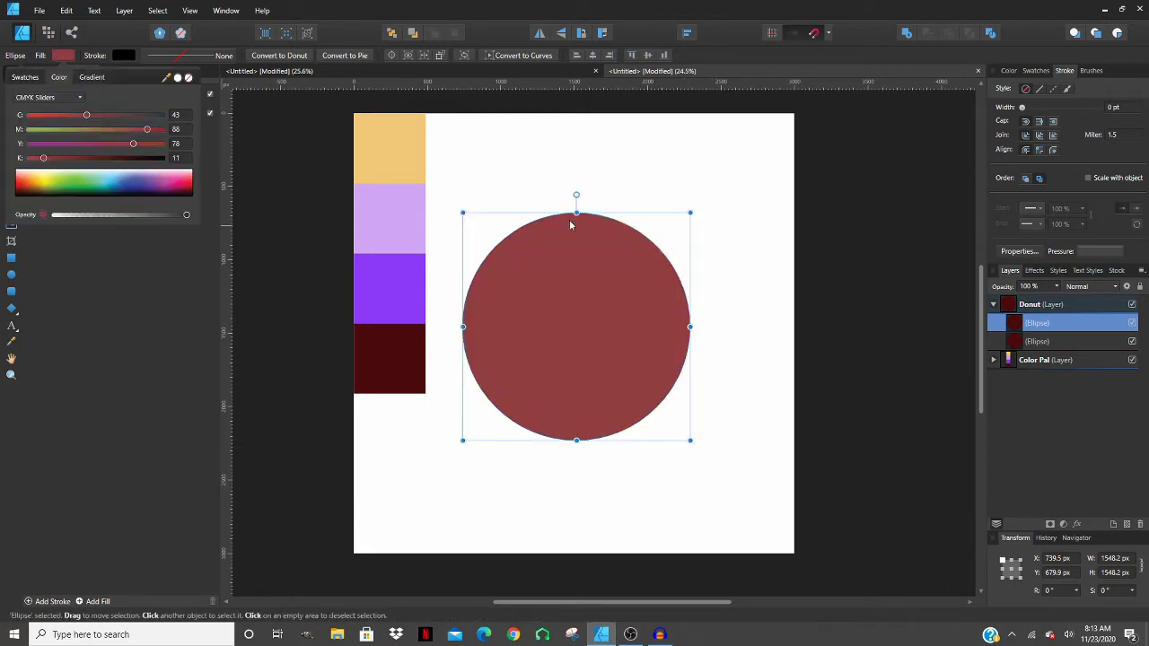
click(592, 141)
click(615, 252)
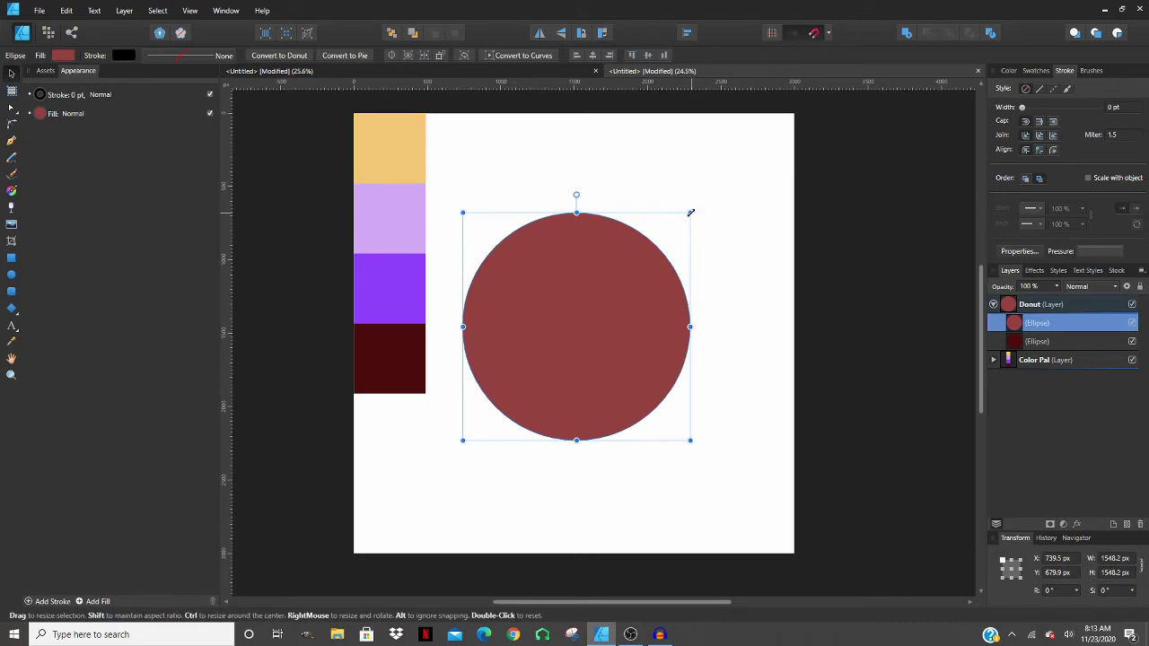
- Shrink the lighter circle proportionally around its centre to about 652 px across
drag(690, 213, 668, 239)
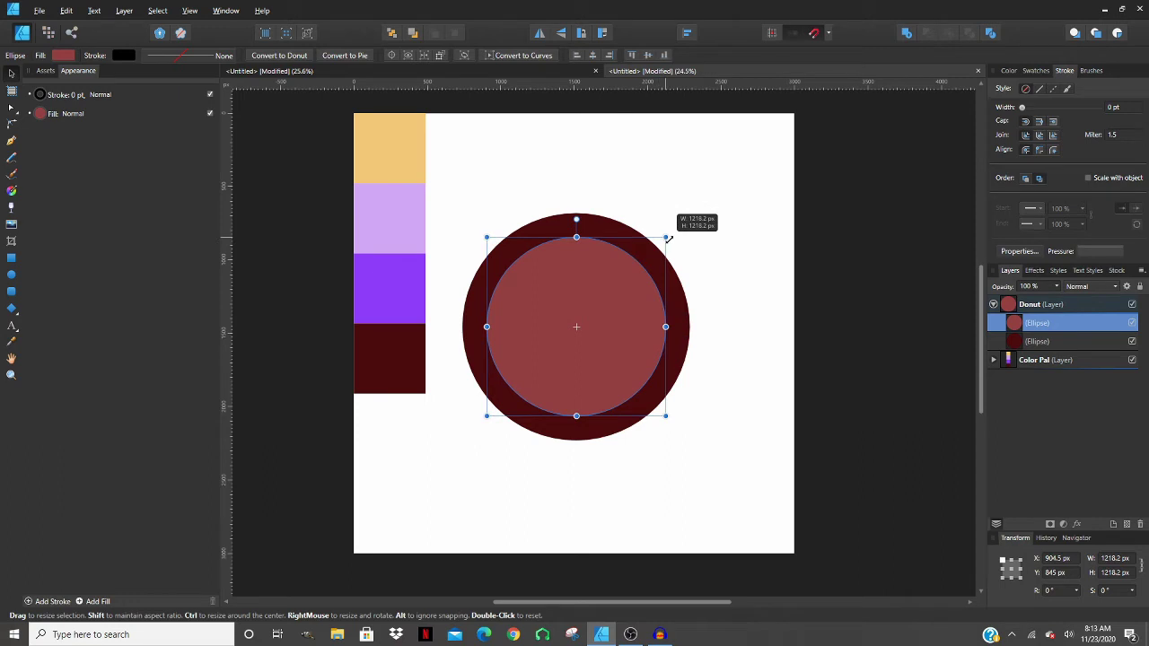
drag(667, 239, 624, 279)
click(711, 219)
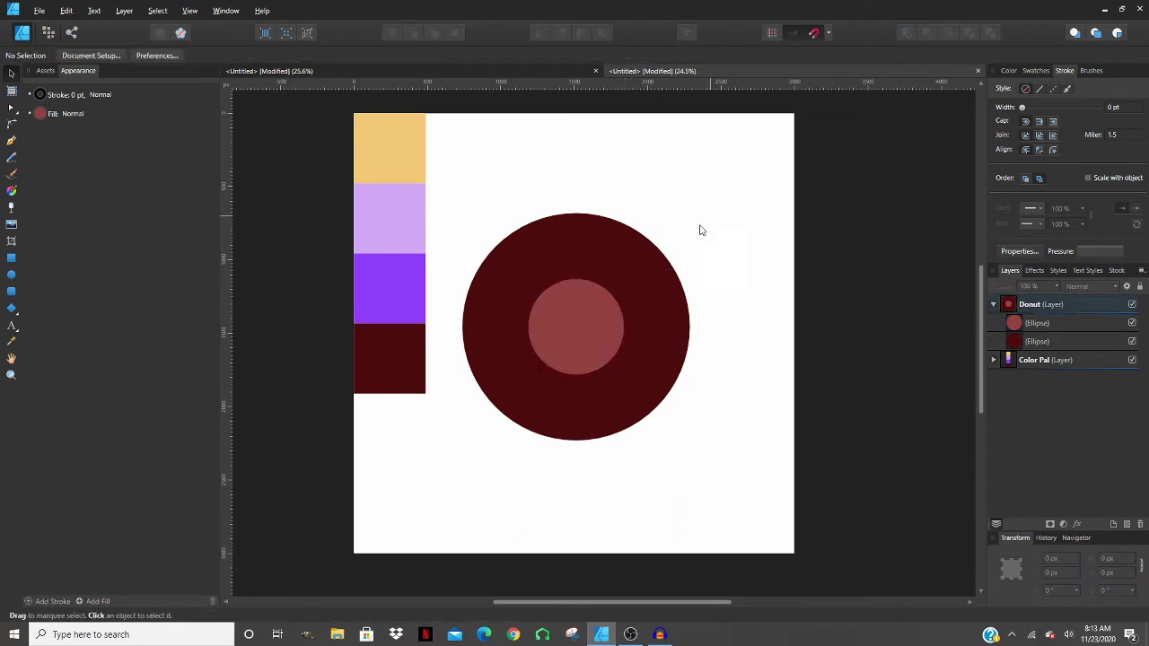
- Duplicate the large dark maroon circle in place
click(652, 276)
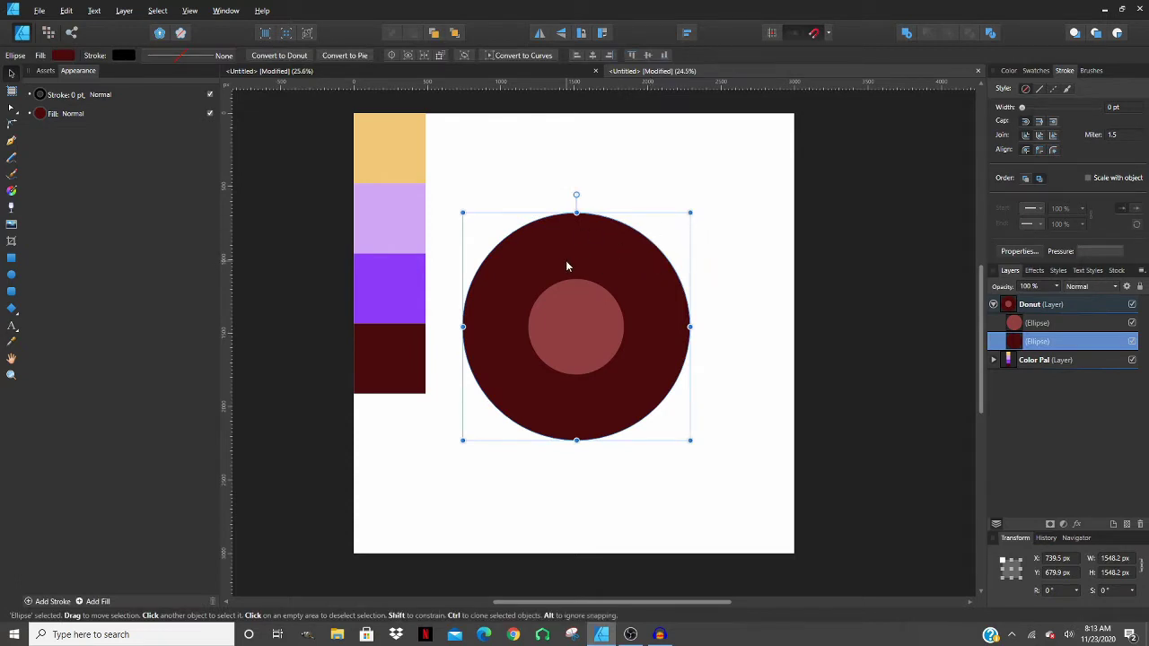
key(ctrl+j)
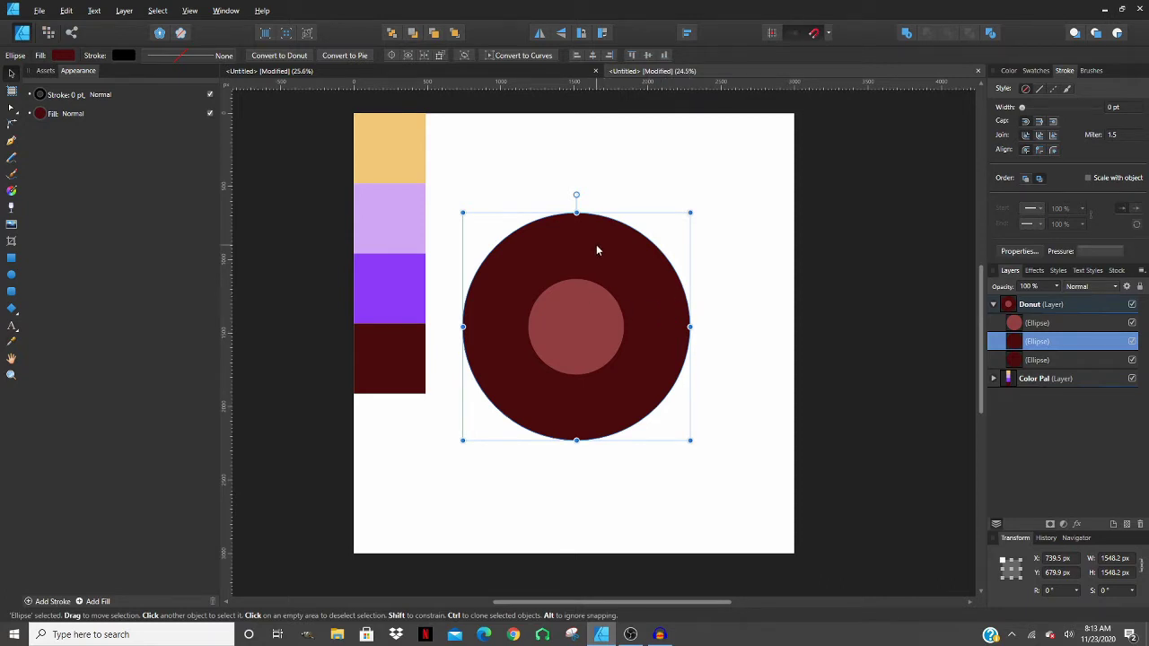
- Subtract the small light circle from the large circle's upper copy, and hide the remaining full ellipse
click(574, 311)
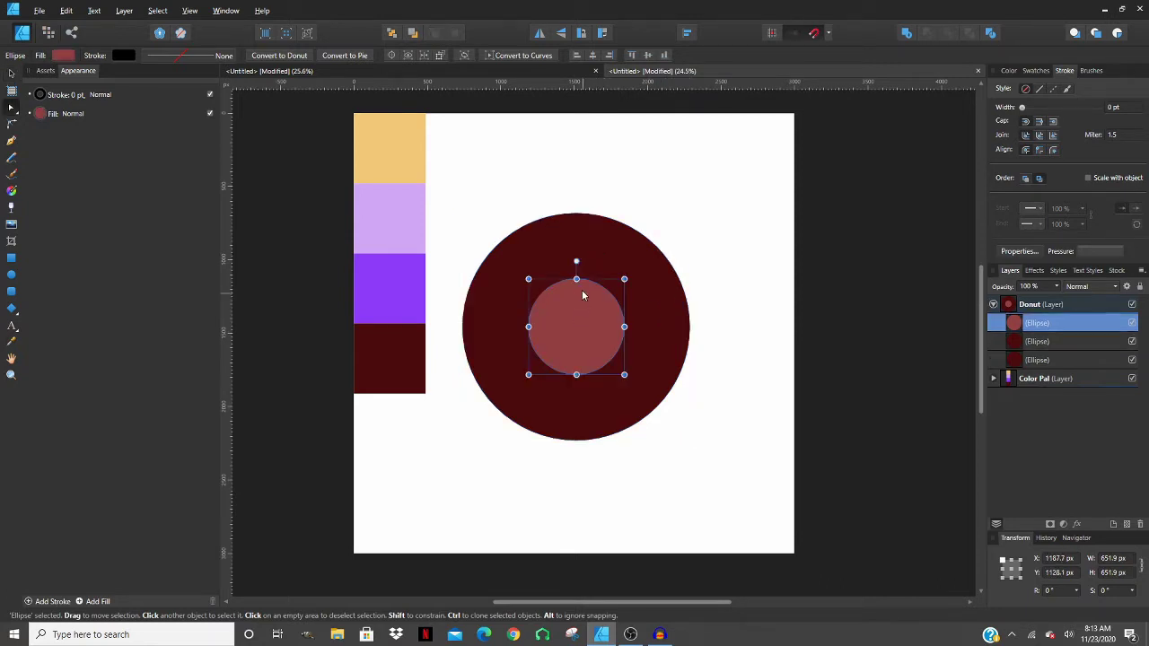
click(610, 253)
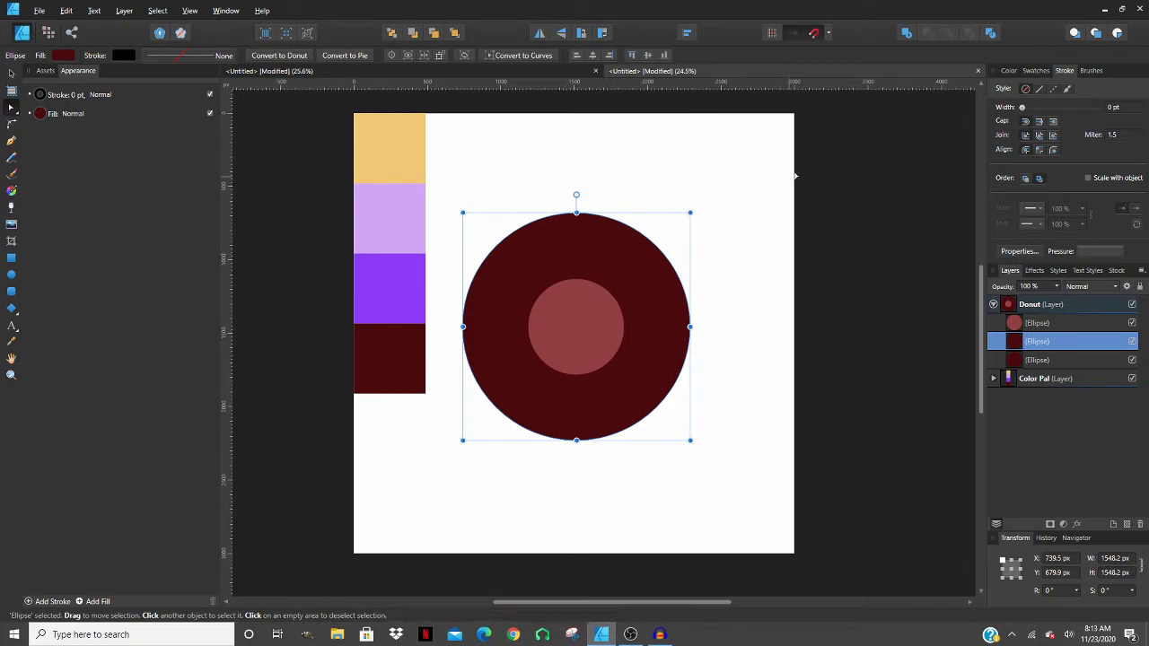
shift+click(591, 330)
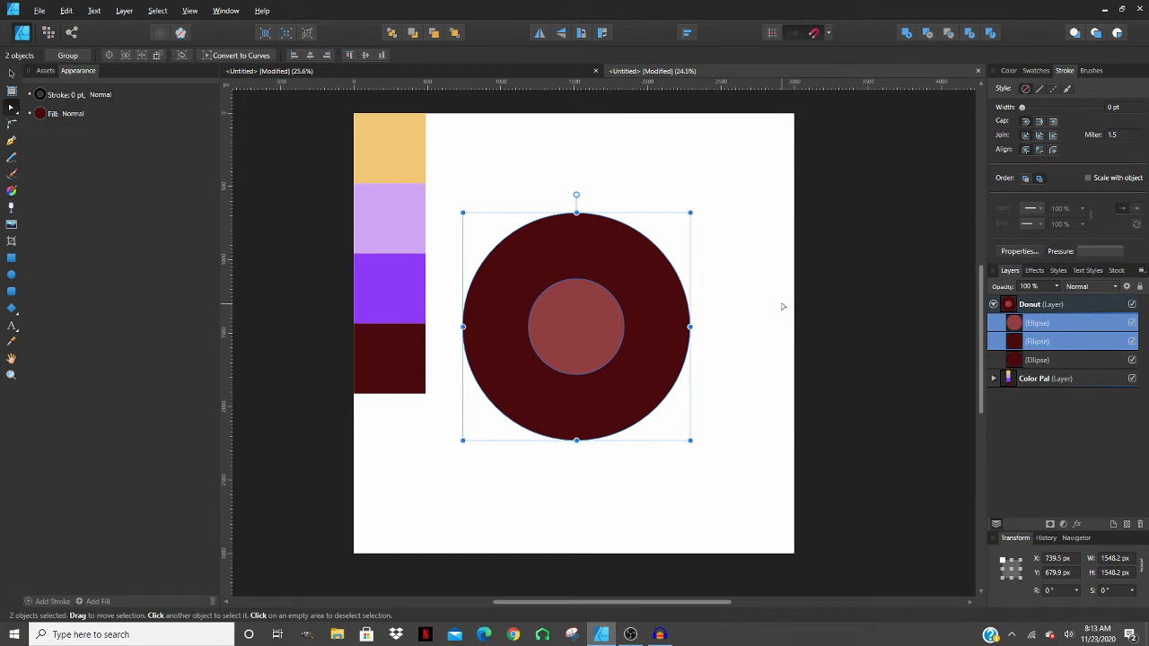
click(932, 36)
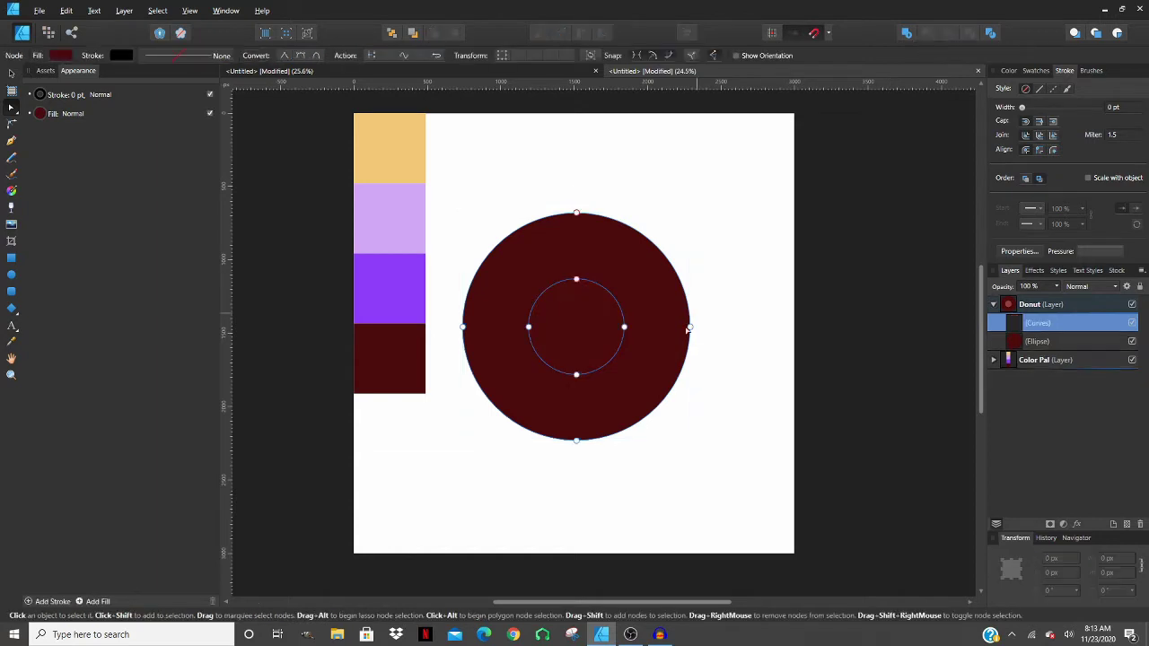
click(880, 313)
click(1131, 342)
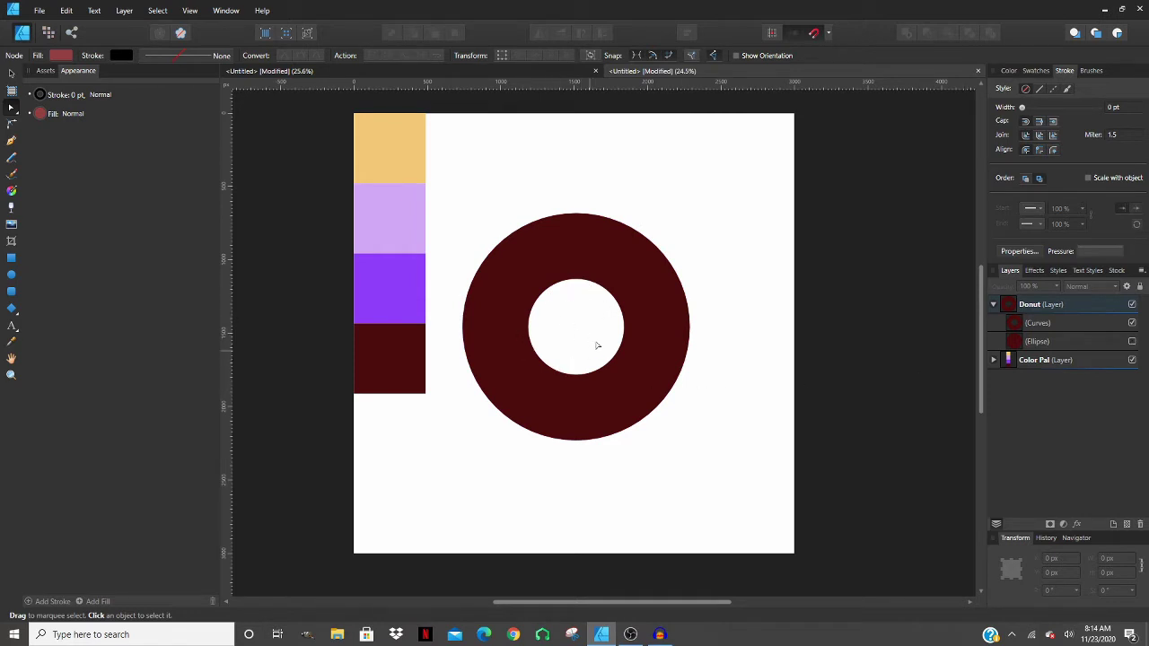
- Fill the ring shape with the tan colour sampled from the first palette square
click(604, 267)
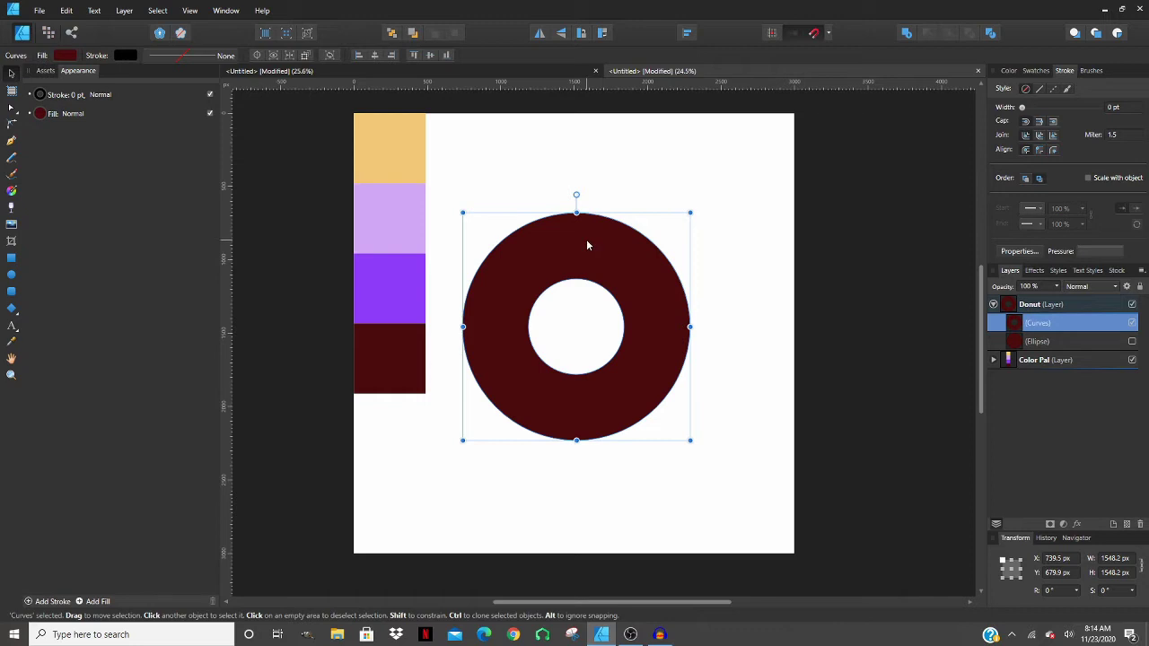
click(64, 56)
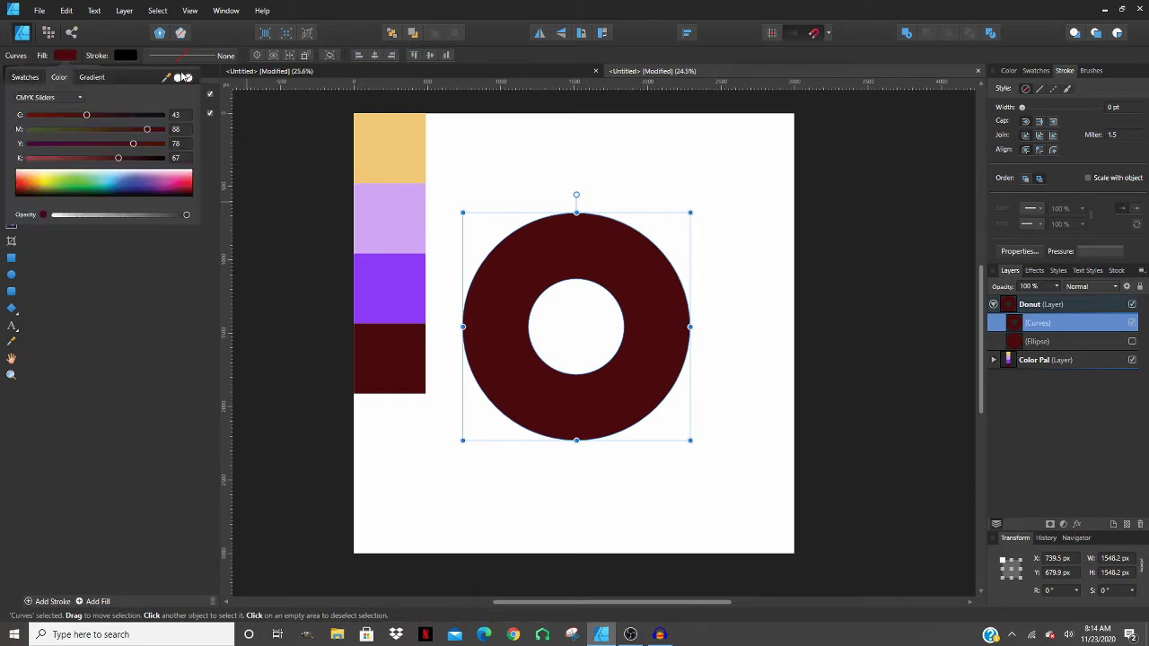
drag(168, 78, 388, 146)
click(178, 78)
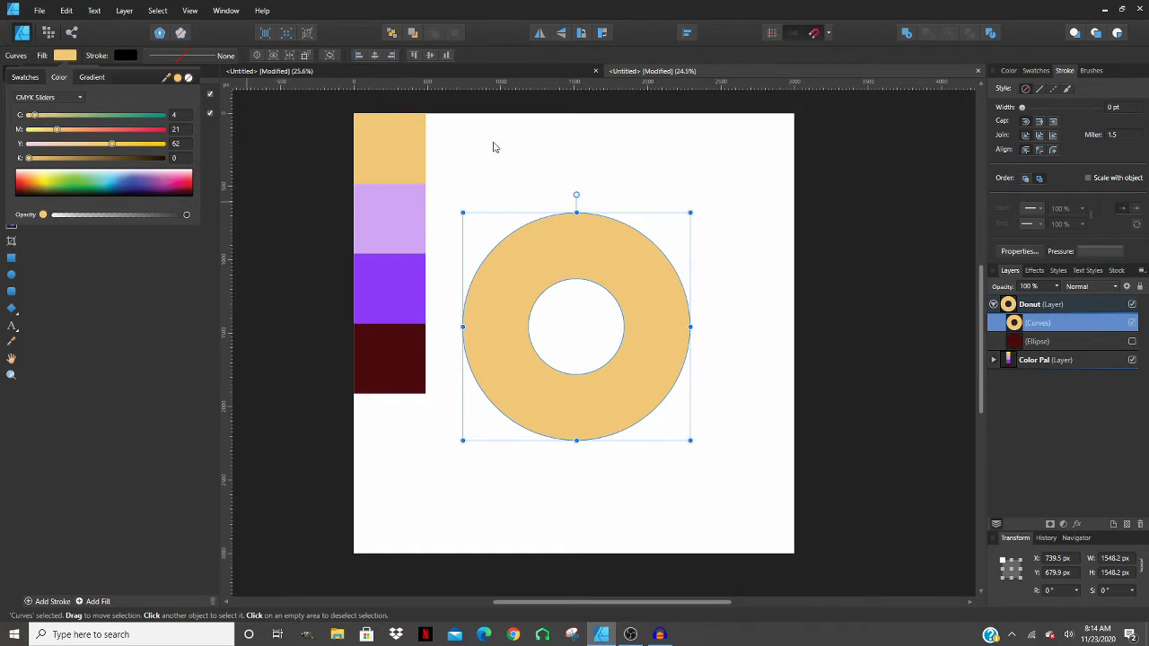
click(530, 143)
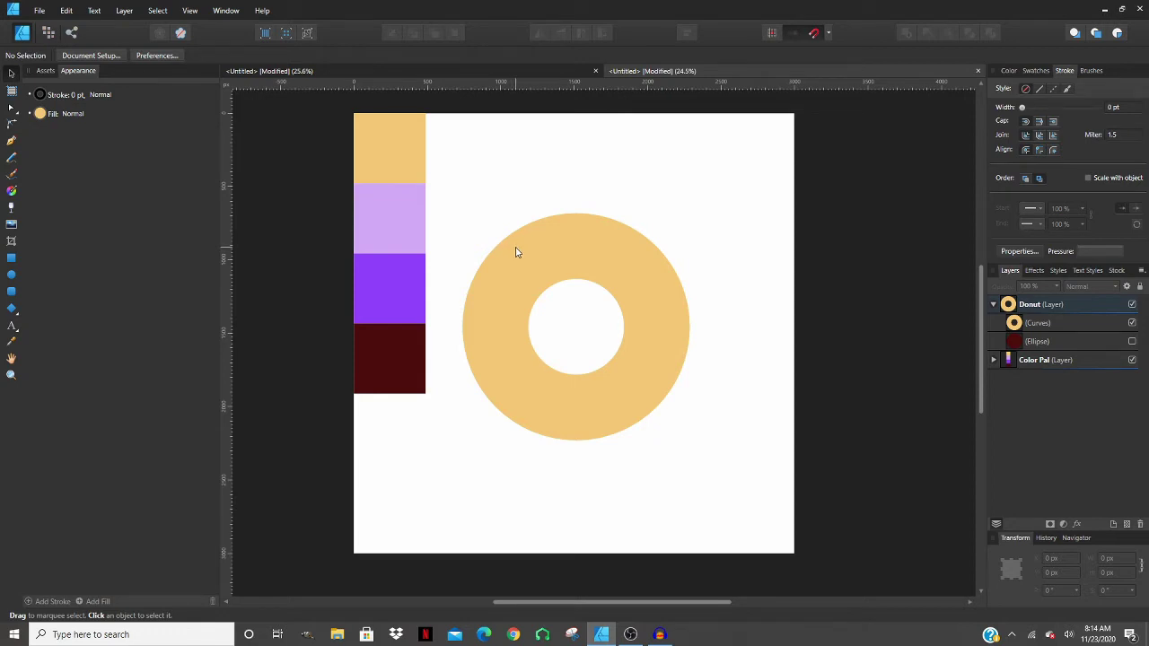
- Duplicate the tan ring in place and remove the fill from the upper copy
click(606, 252)
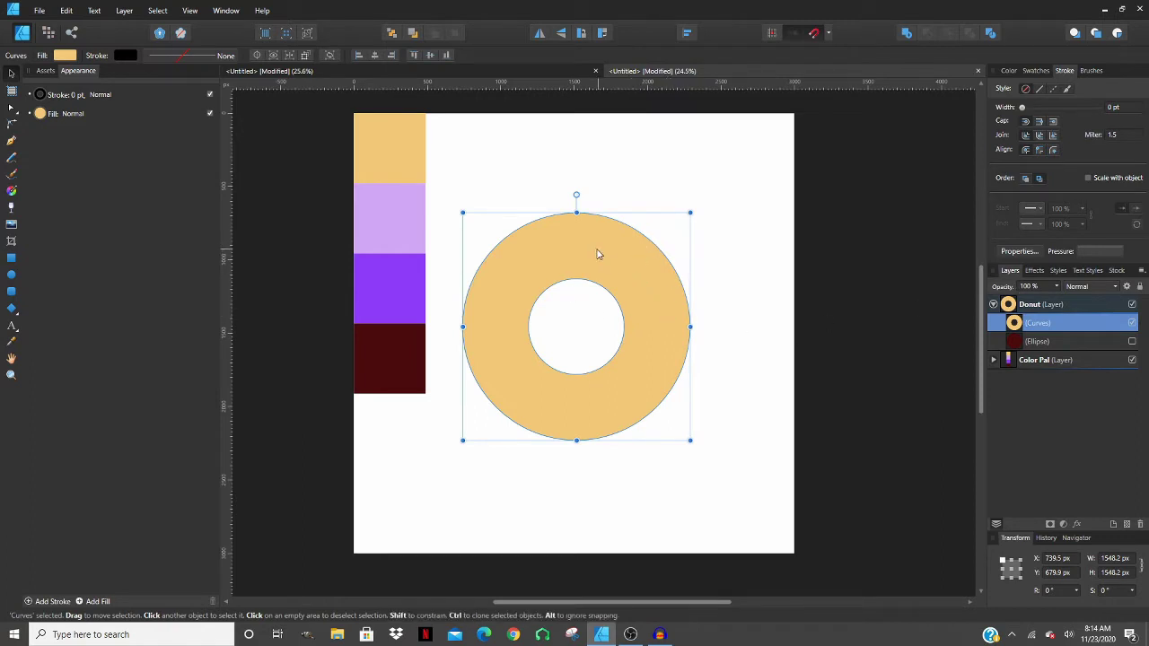
key(ctrl+j)
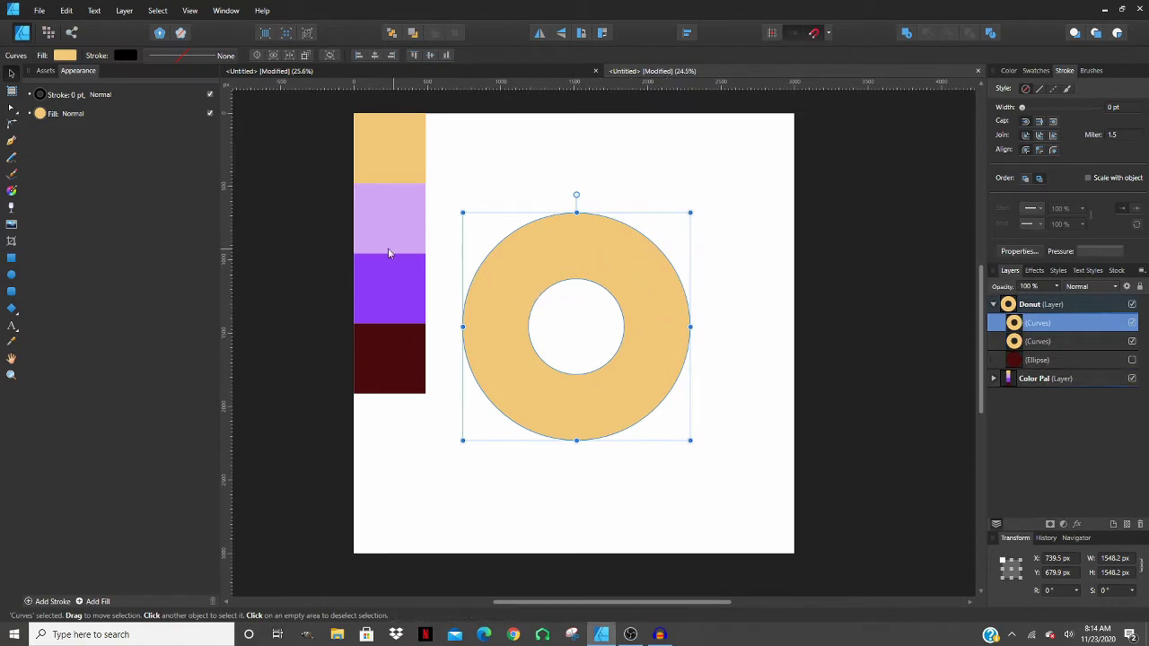
click(63, 58)
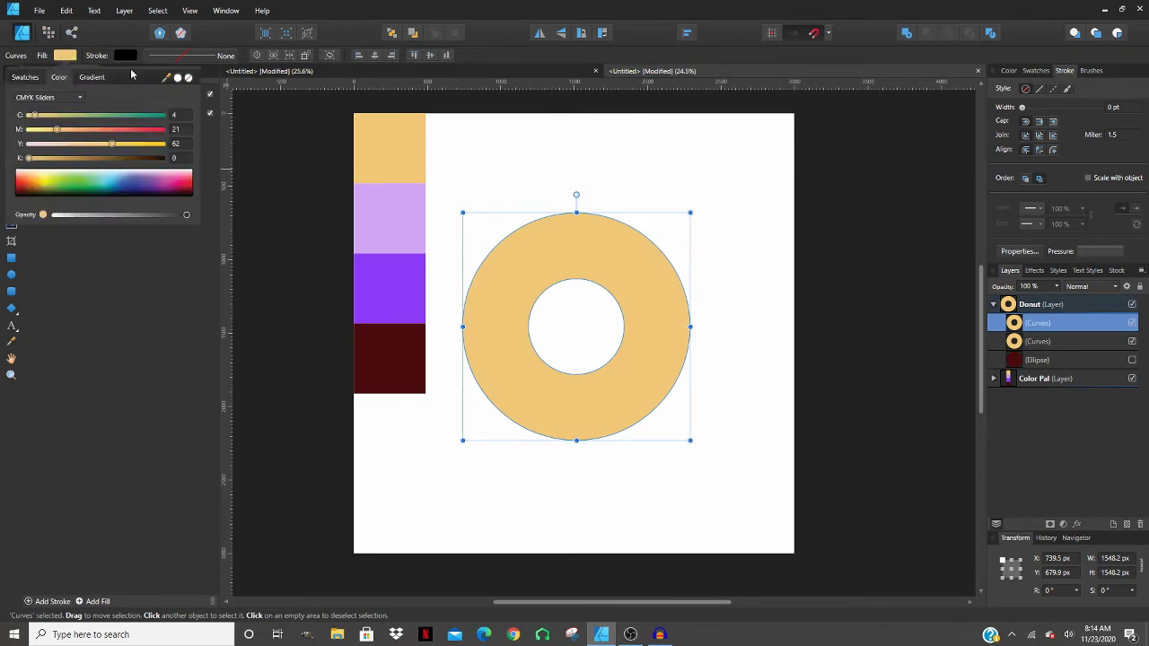
click(188, 78)
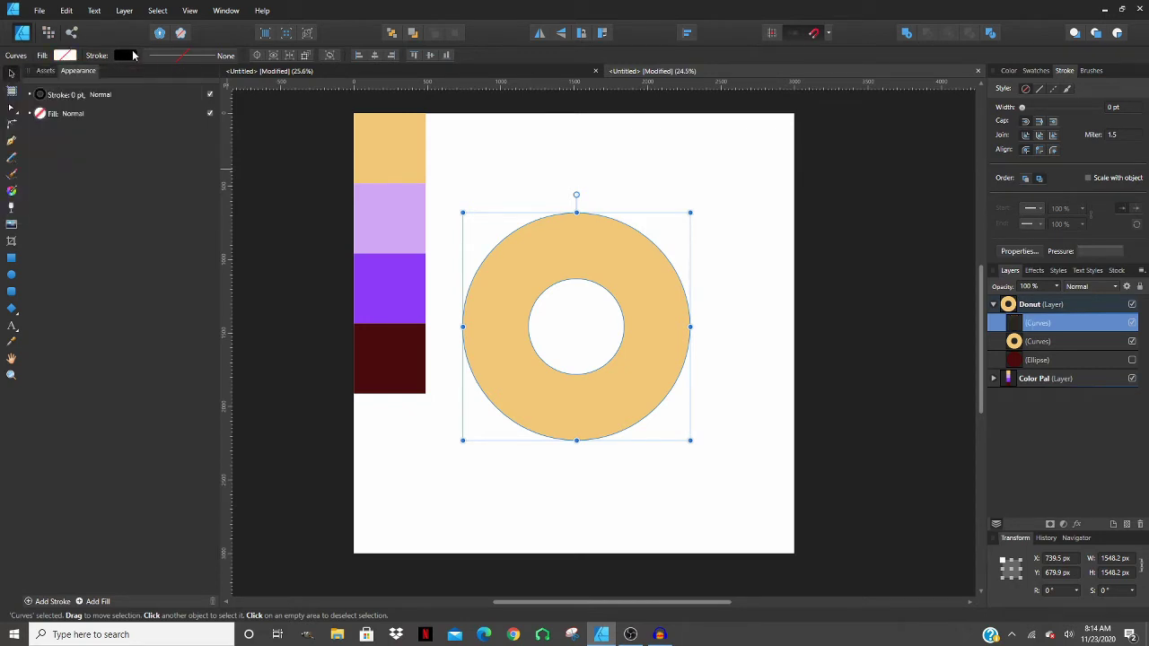
- Set the unfilled ring's stroke to the dark maroon sampled from the last palette square
click(125, 55)
mouse_move(188, 78)
mouse_down()
mouse_move(199, 125)
mouse_move(340, 281)
mouse_move(380, 365)
mouse_up()
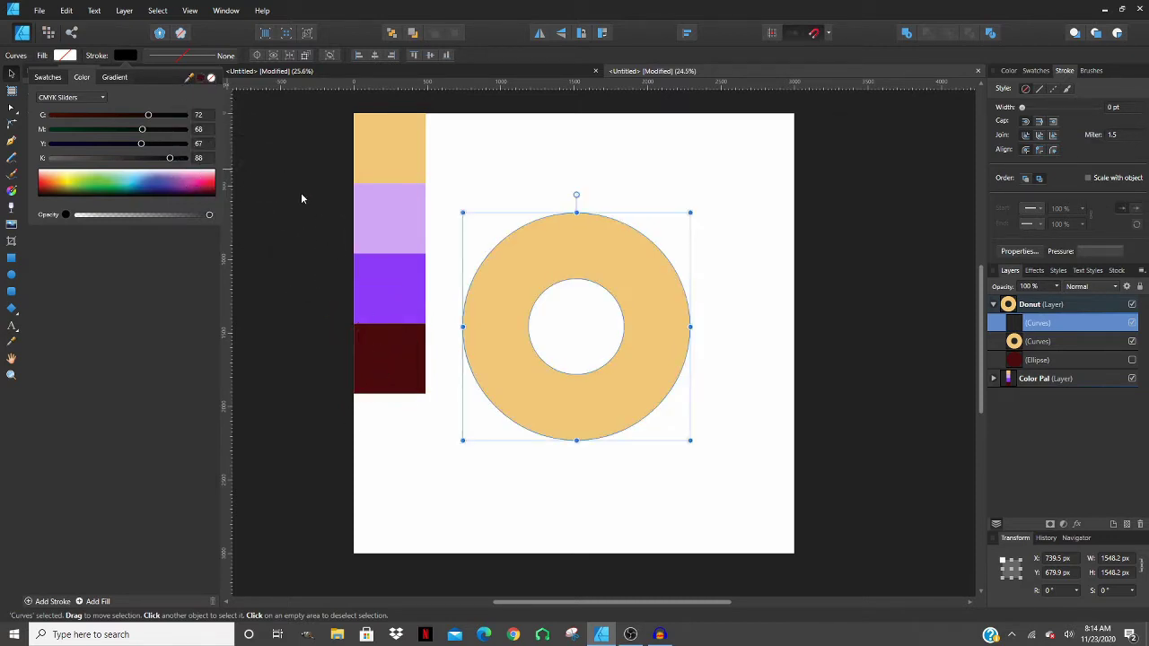
click(200, 78)
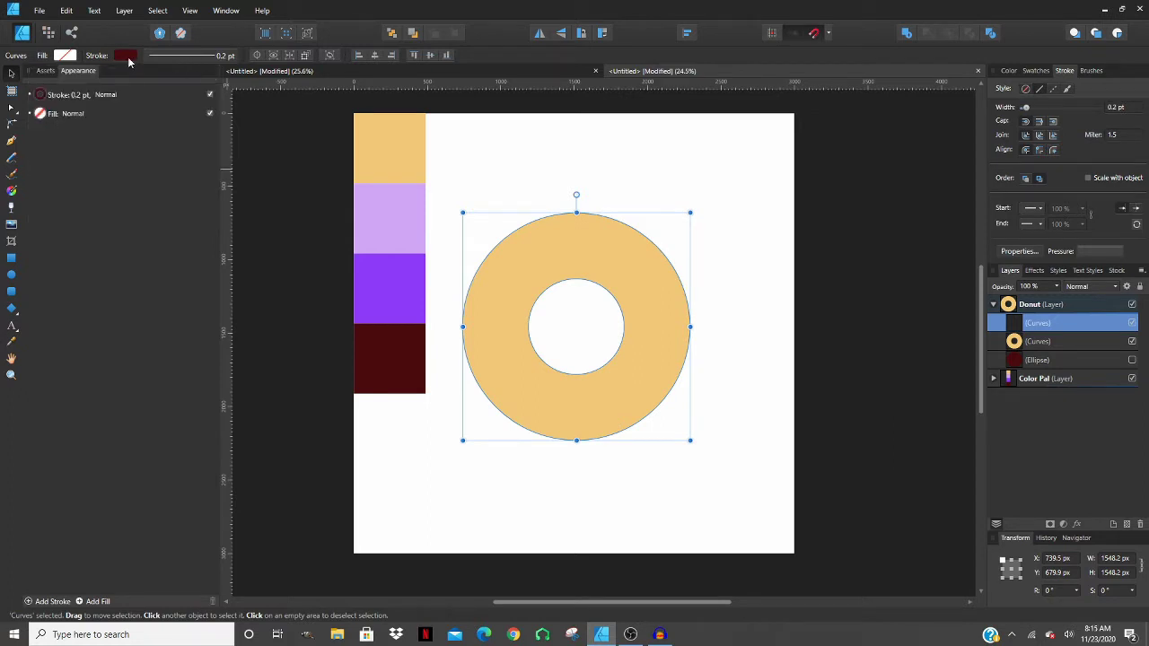
- Set the unfilled ring's stroke width to 8 pt
click(181, 57)
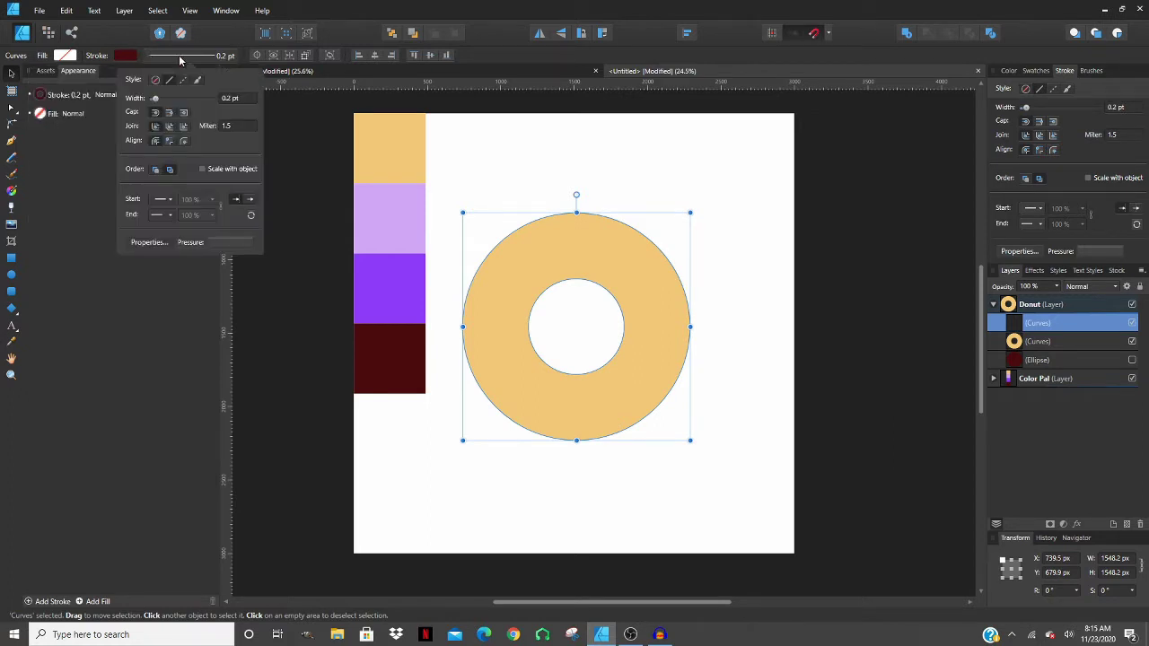
click(241, 100)
text(2)
key(Return)
click(243, 100)
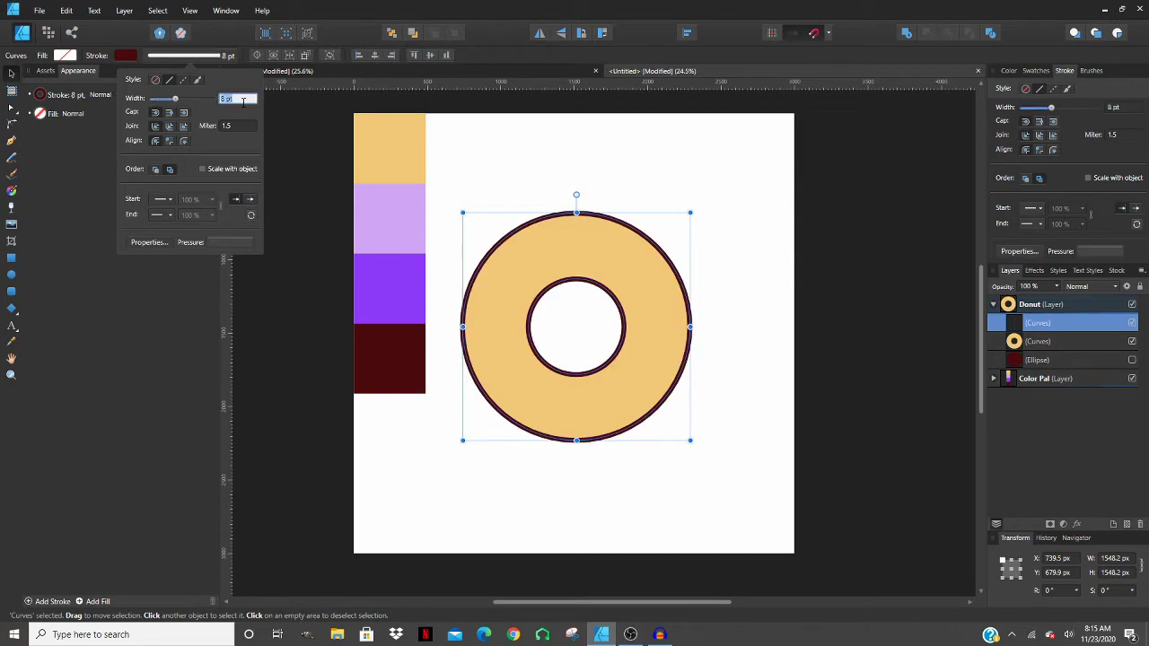
- Set the unfilled ring's stroke width to 15 pt
text(15)
key(Return)
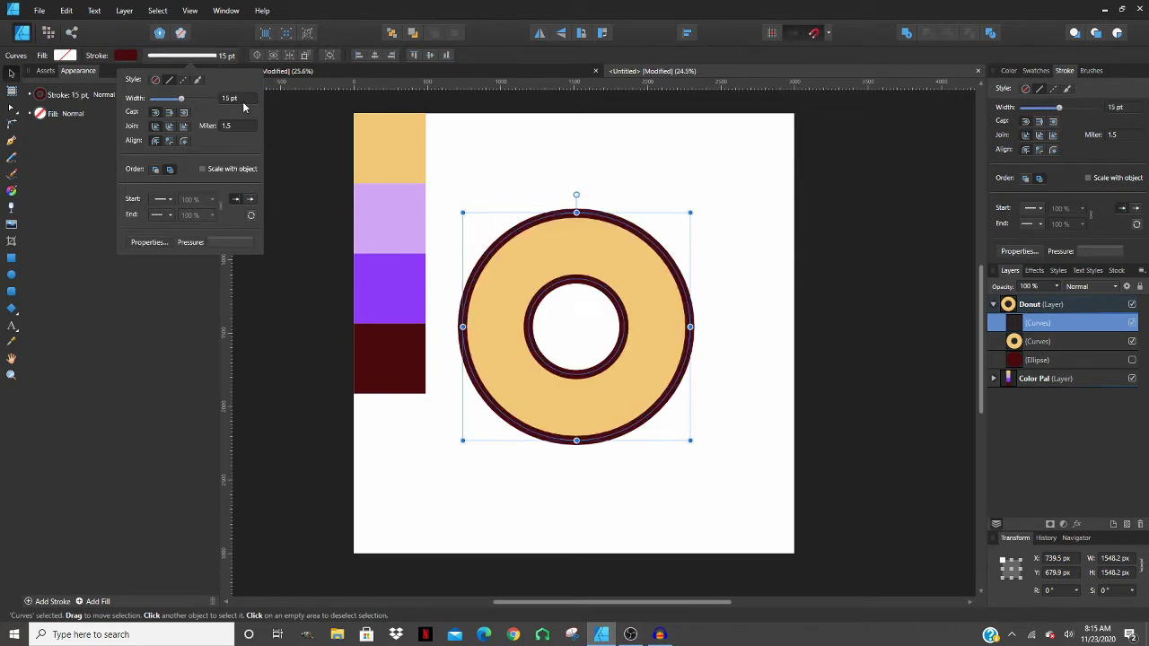
click(716, 172)
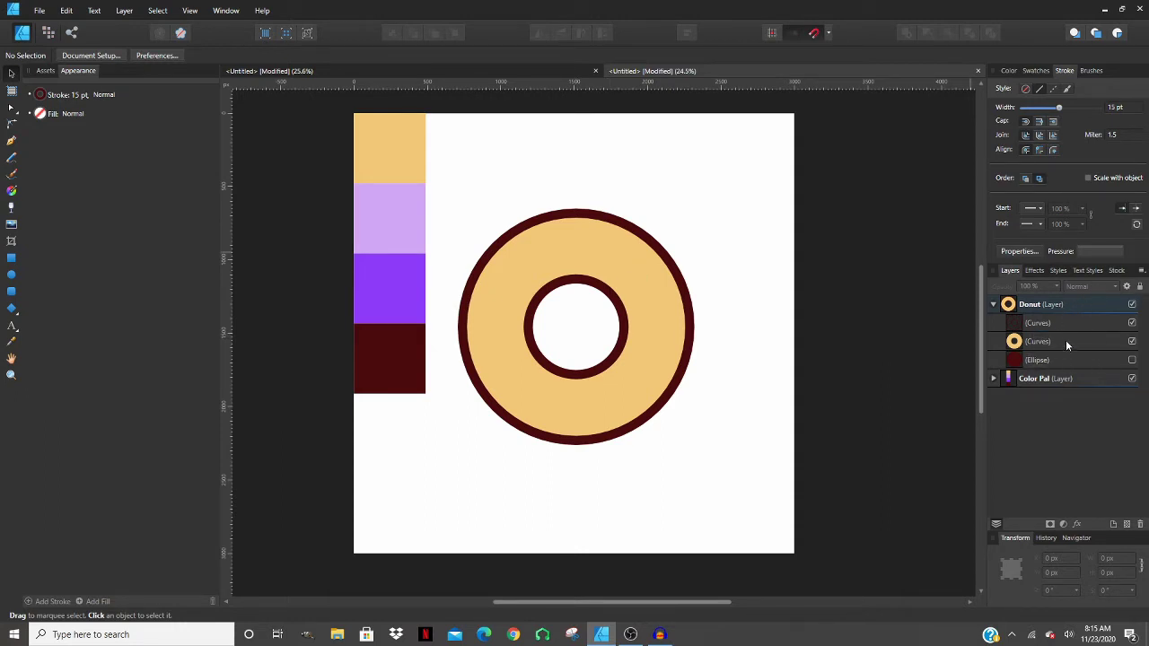
click(1039, 323)
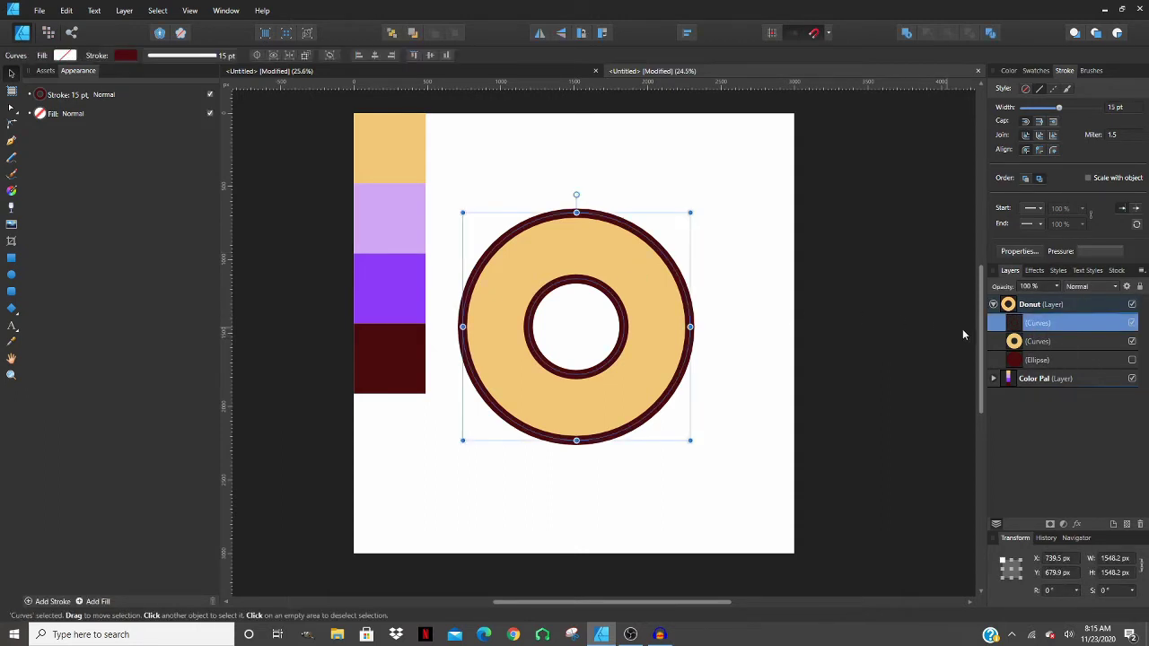
click(1016, 344)
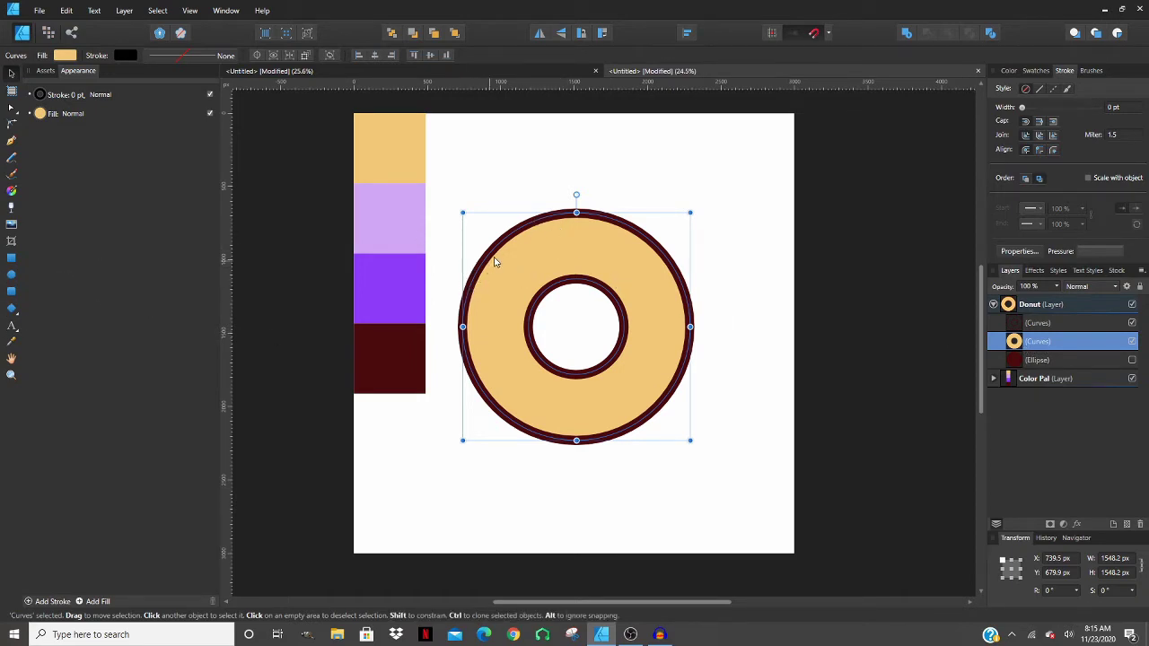
click(1037, 323)
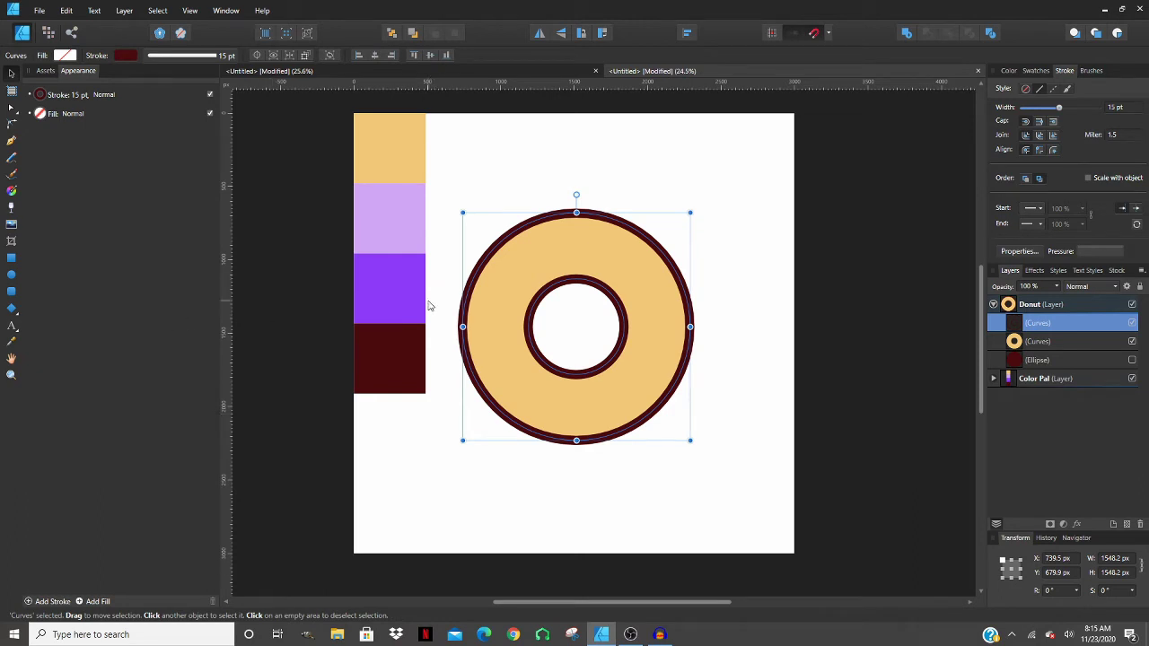
click(499, 186)
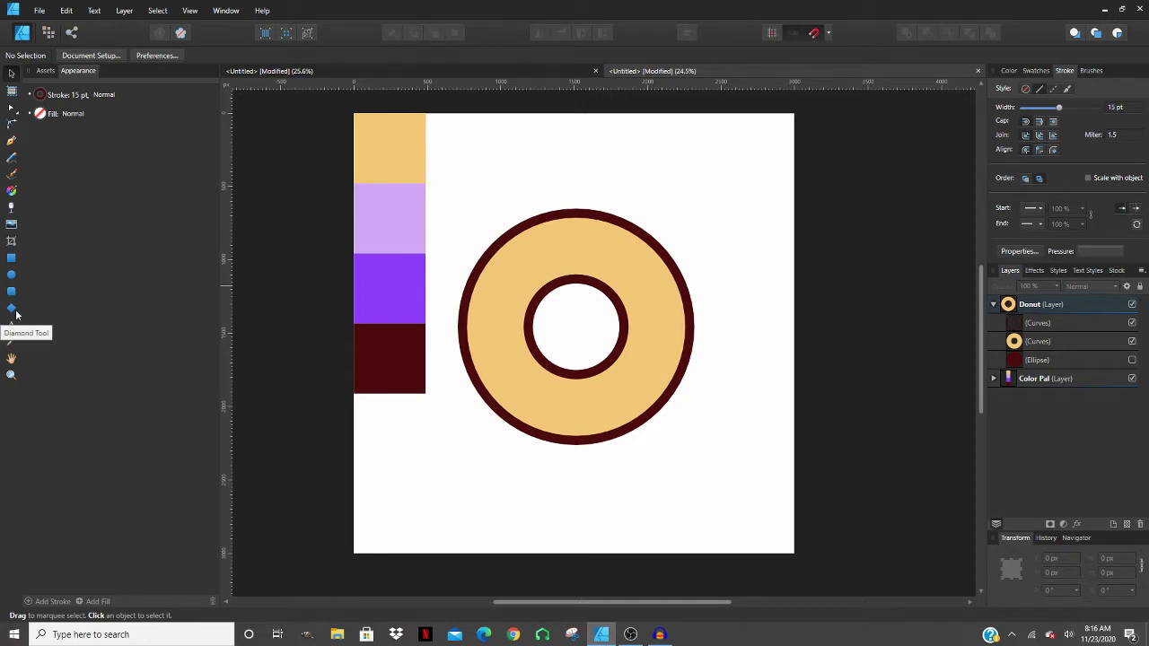
- Draw a five-pointed star about 1560 px wide from the donut's centre outward and hide it
click(15, 312)
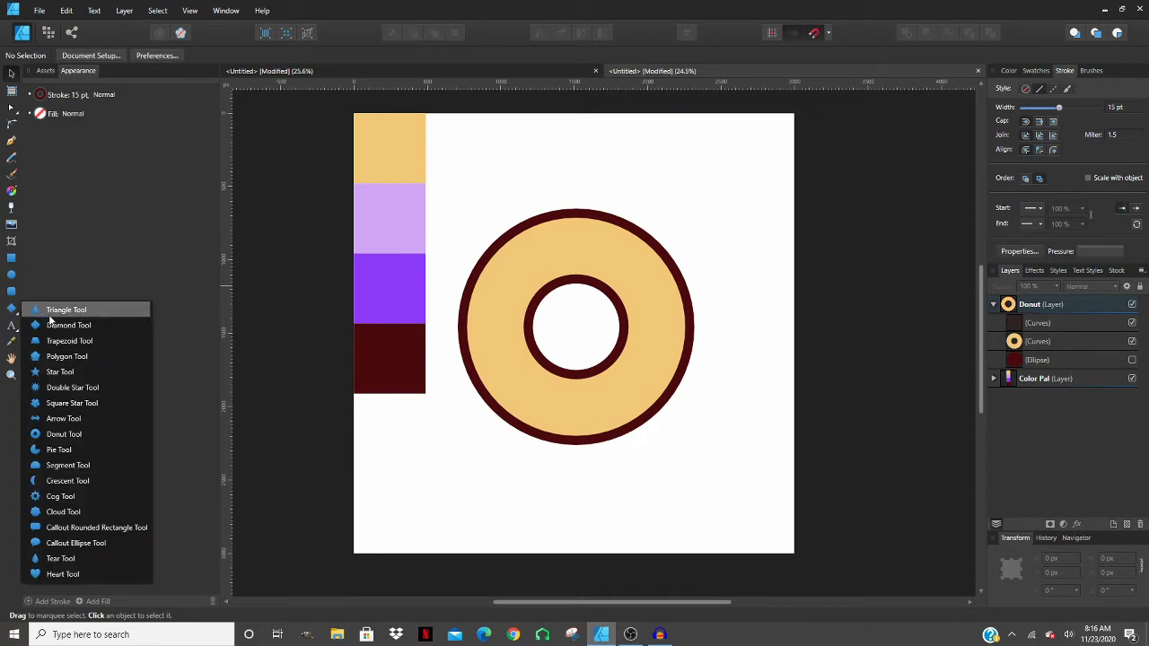
click(57, 372)
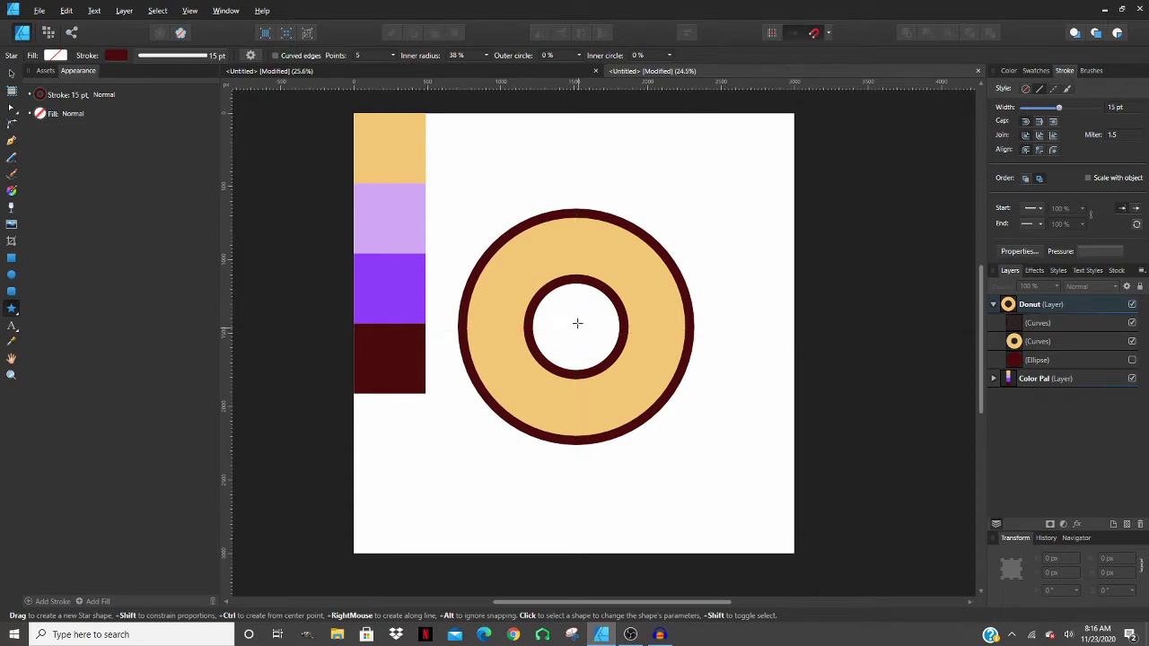
drag(577, 323, 429, 245)
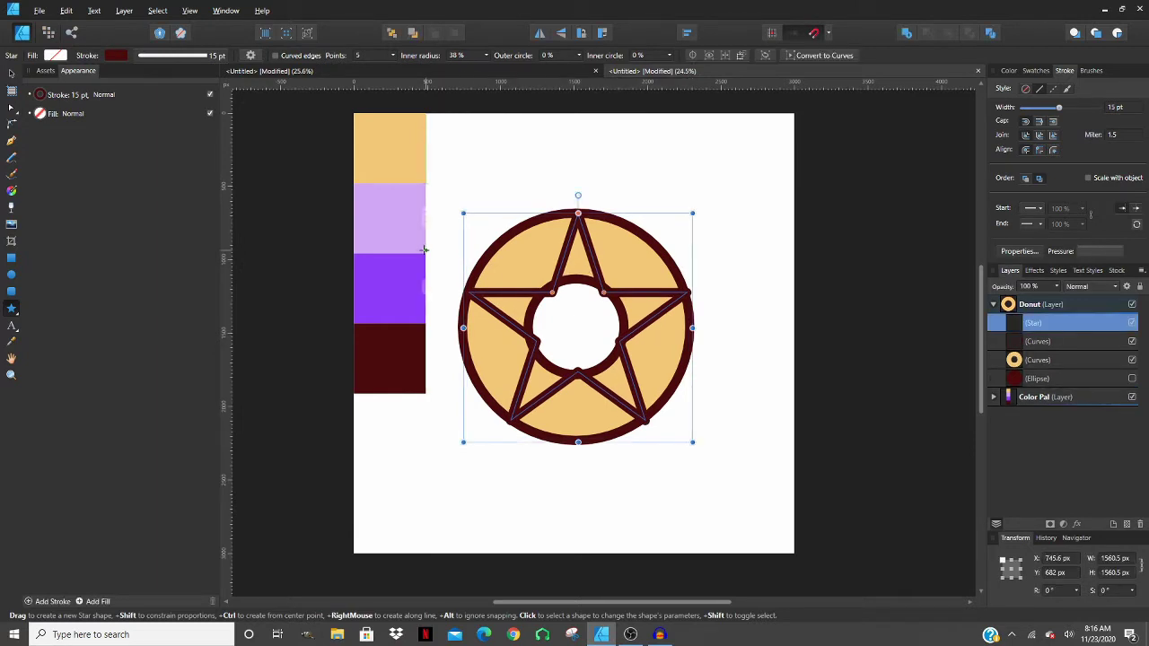
key(v)
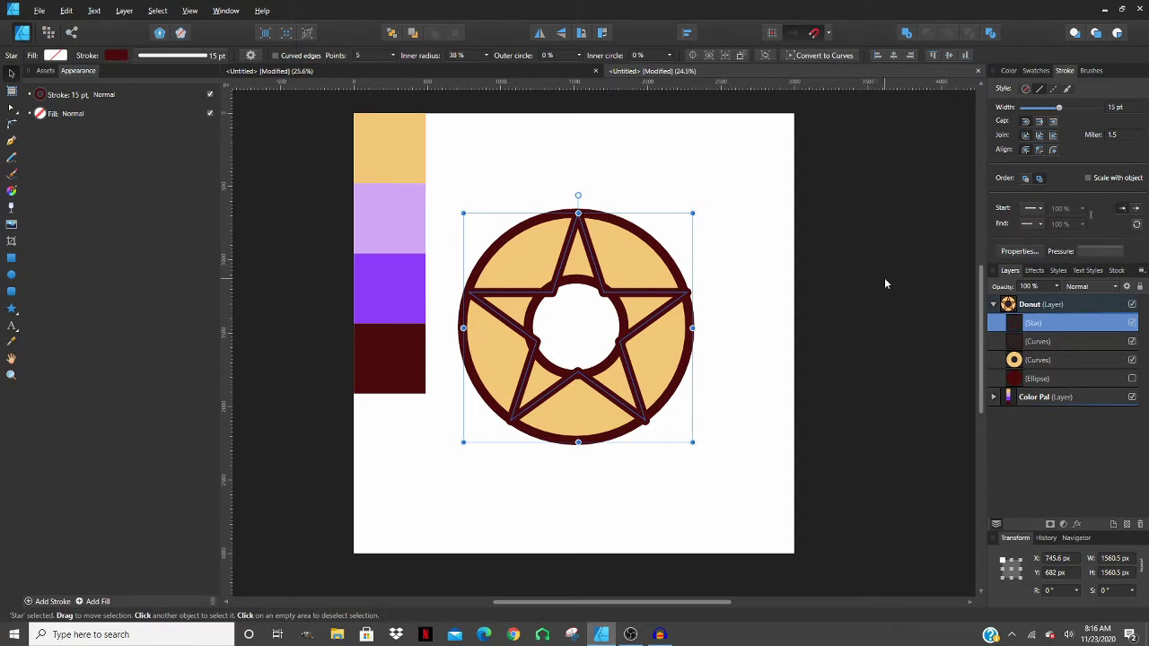
click(1132, 323)
click(604, 335)
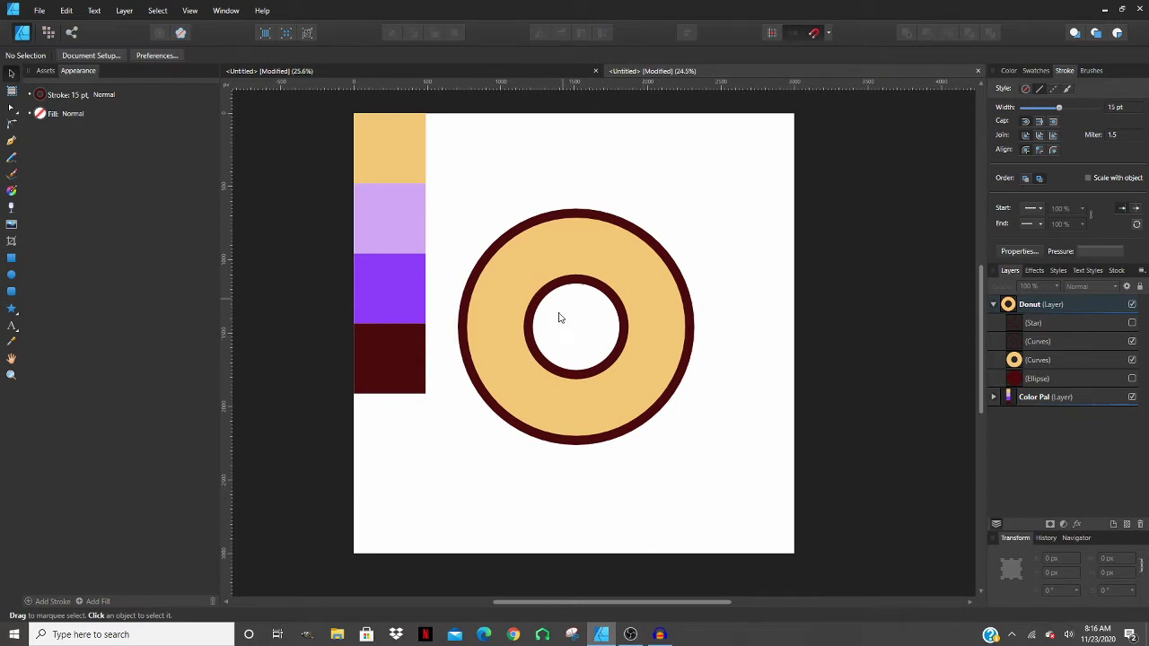
- Draw a circle about 709 px wide over the donut's hole and centre it on the tan ring both horizontally and vertically
click(11, 274)
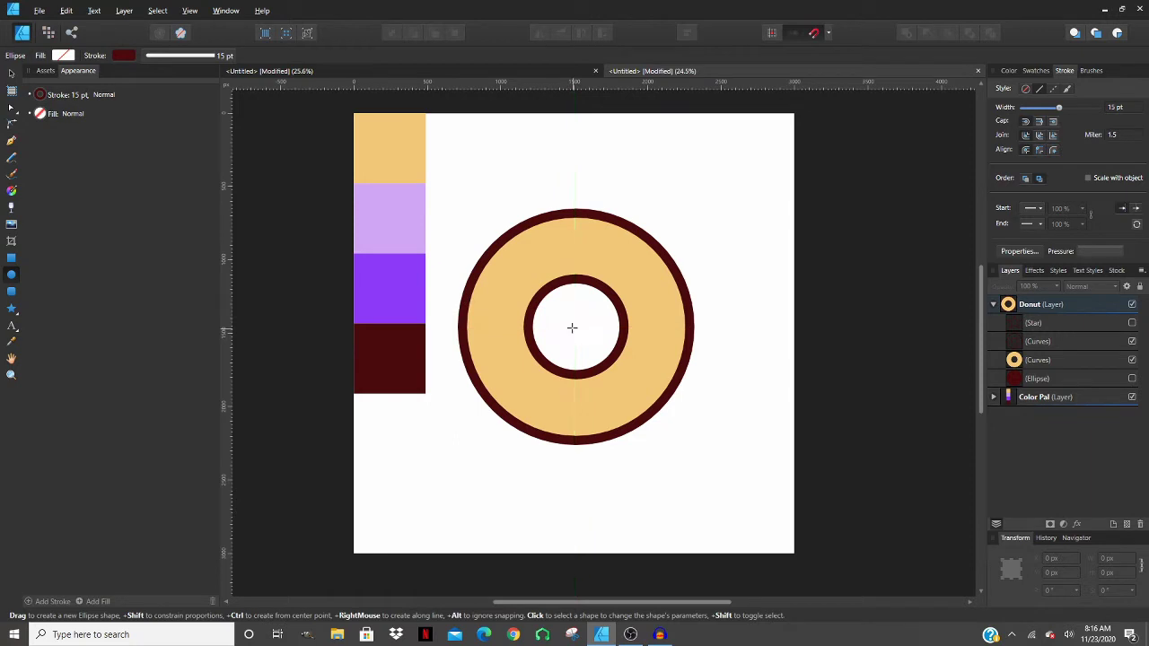
drag(573, 328, 612, 285)
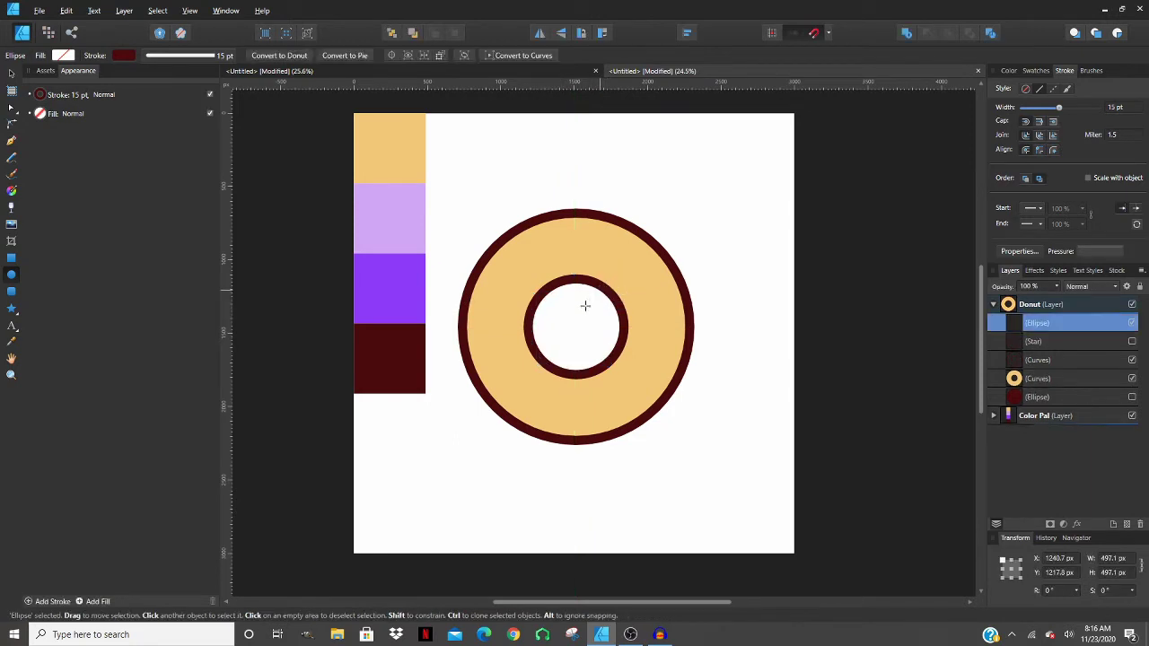
key(ctrl+z)
drag(575, 328, 629, 277)
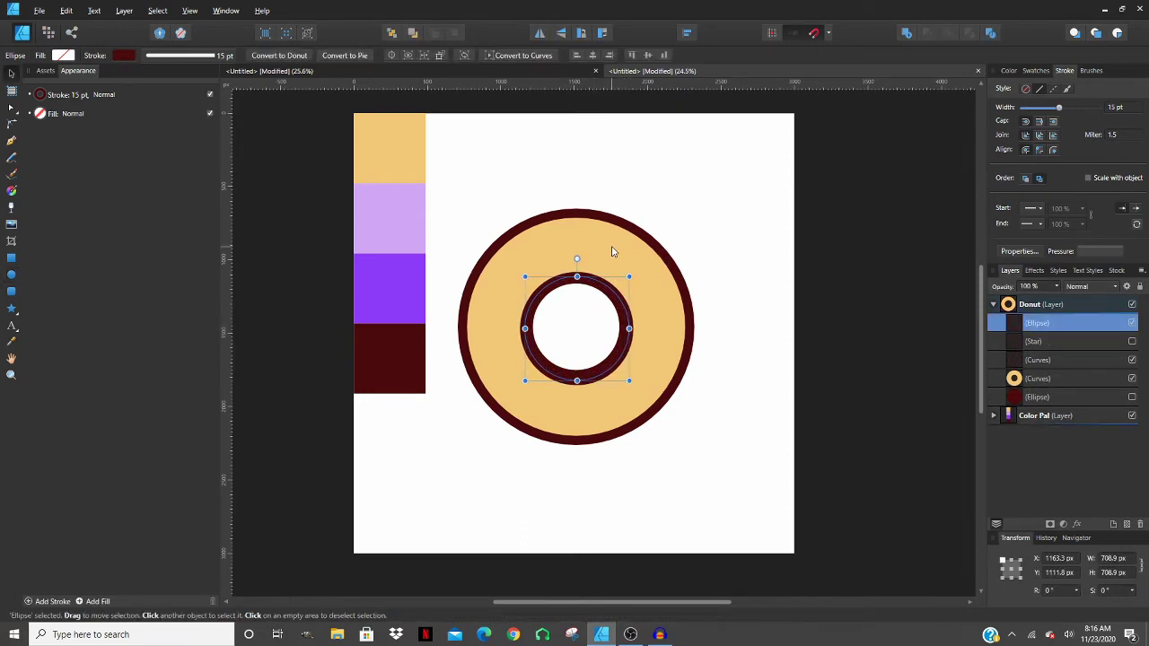
shift+click(612, 253)
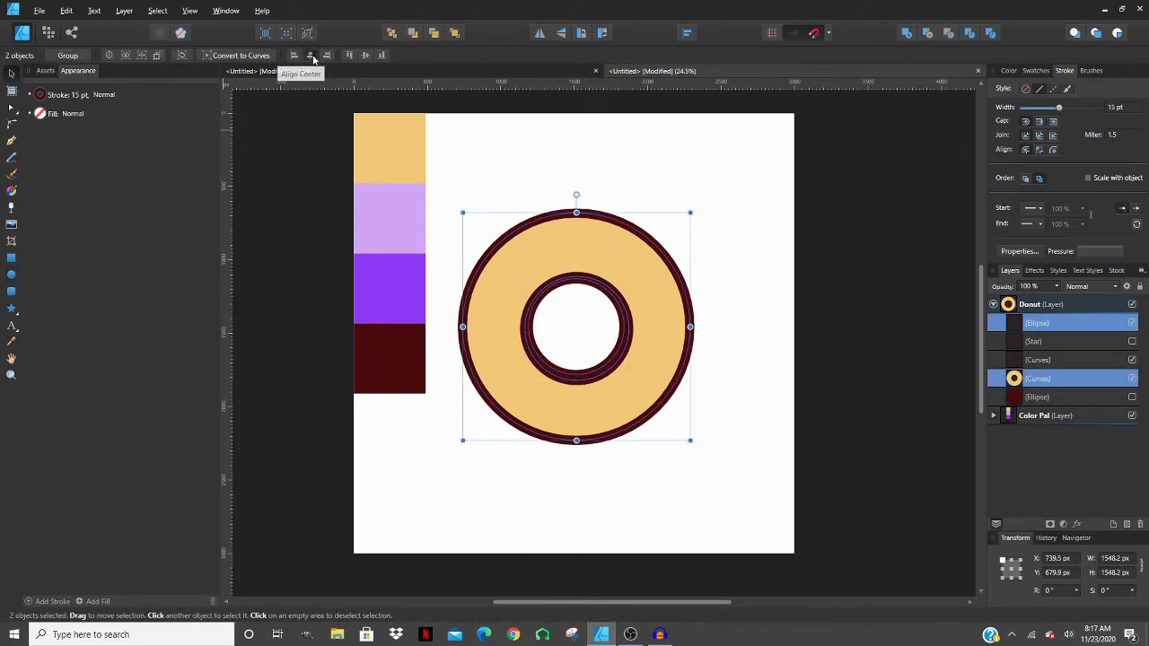
click(550, 145)
click(603, 283)
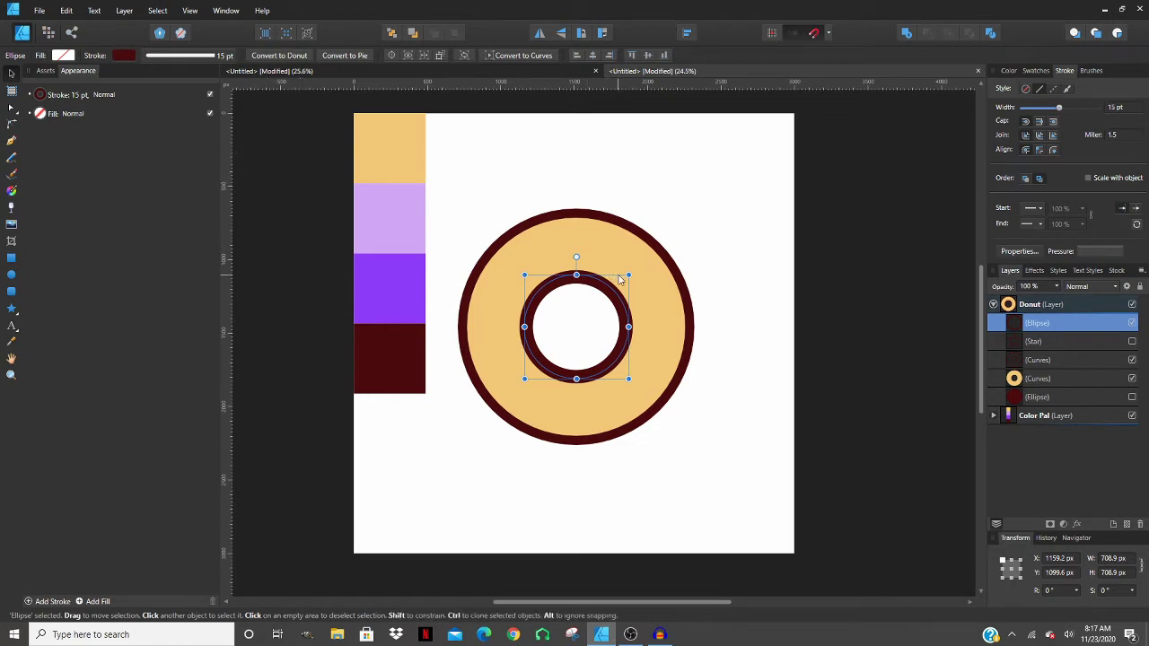
- Give the circle a muted red fill without a stroke and place it, resized to about 619 px, beyond the donut's upper-right edge
drag(628, 275, 682, 240)
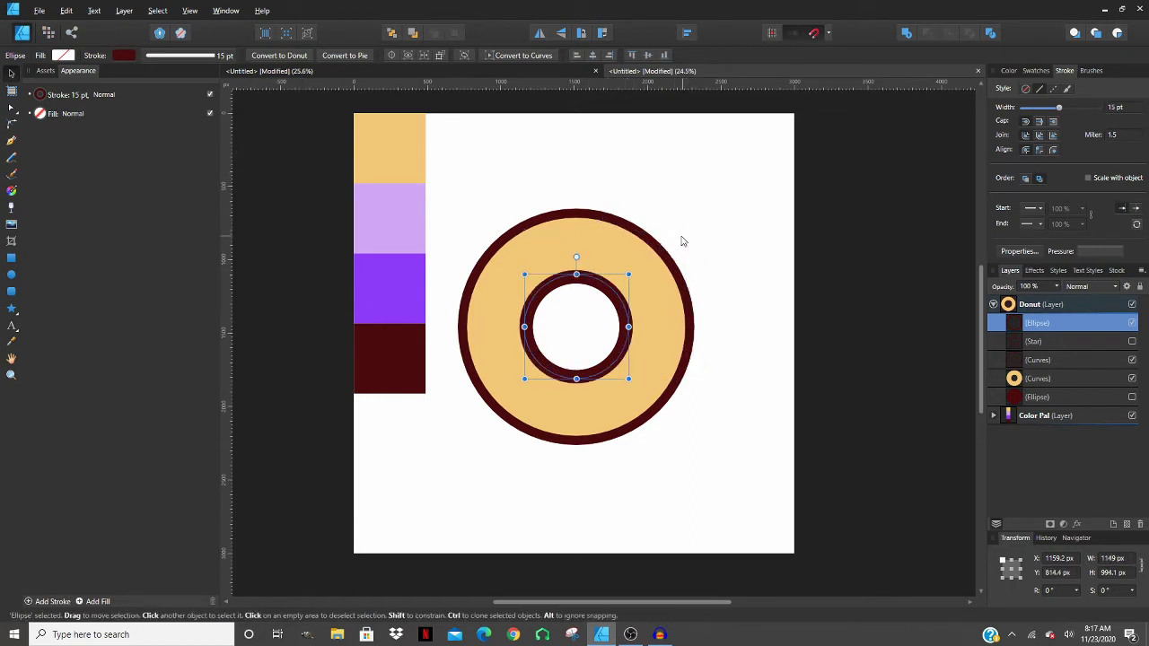
key(ctrl+z)
click(126, 57)
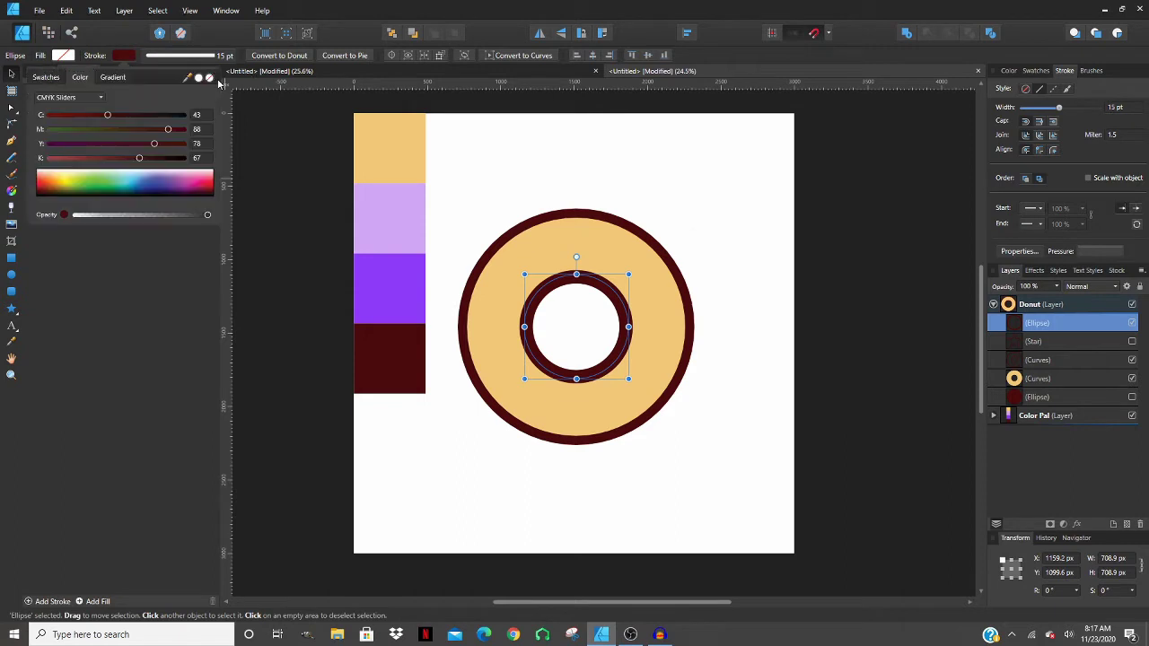
click(209, 78)
click(64, 55)
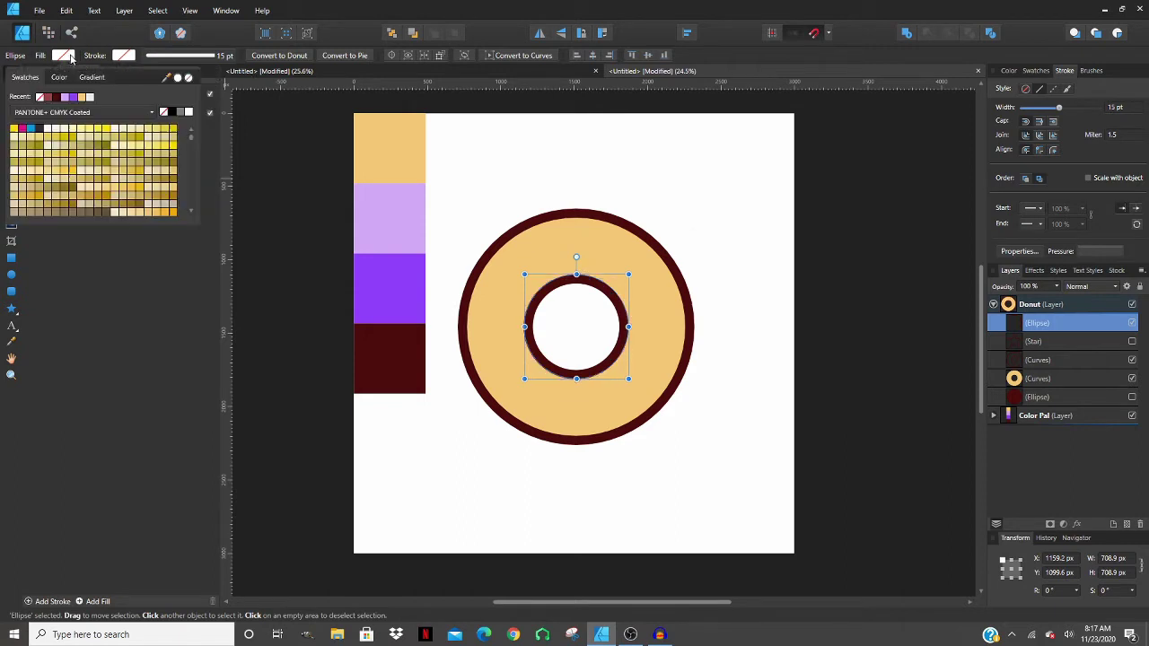
click(54, 97)
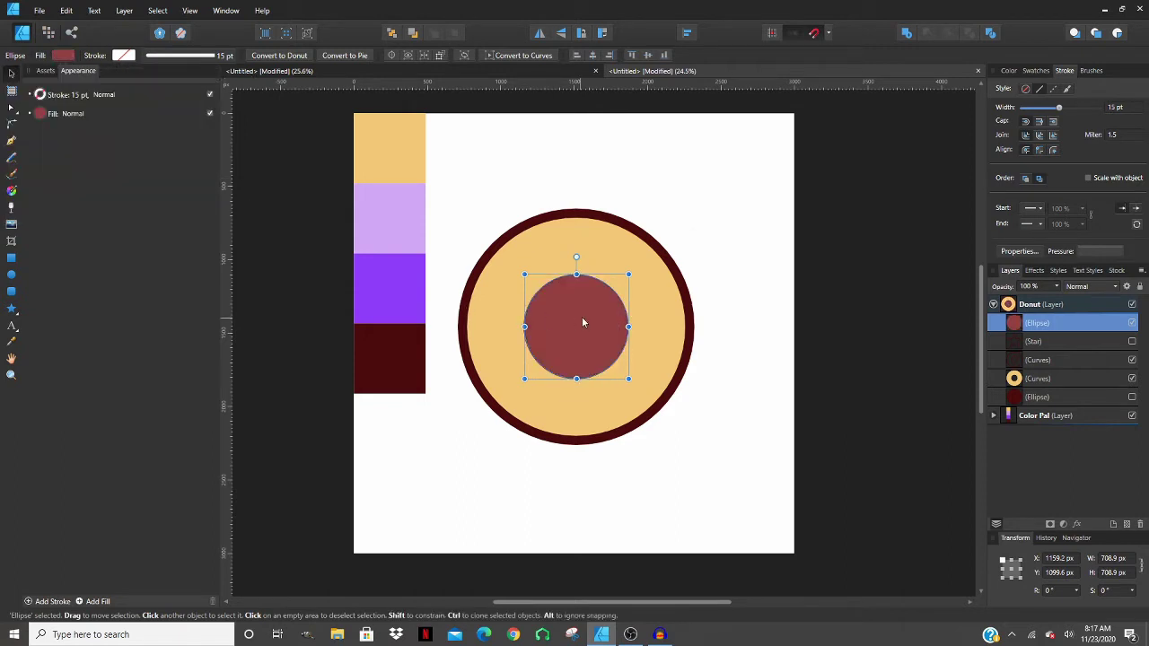
drag(628, 274, 716, 180)
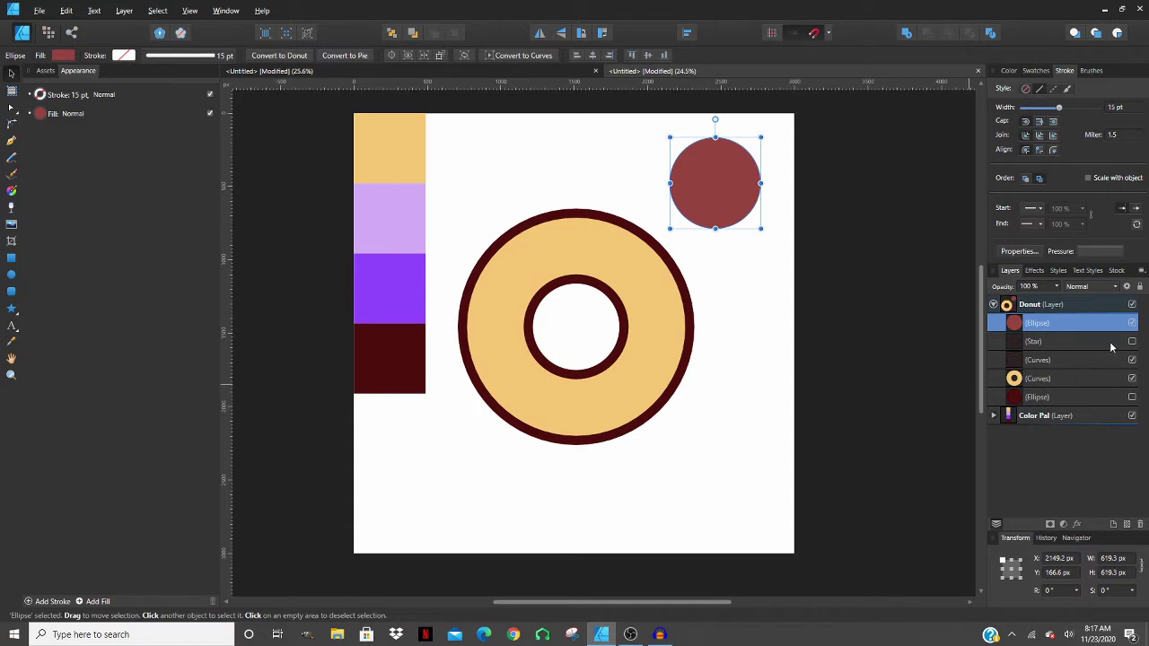
- Show the star again and give it a light purple fill without a stroke
click(1132, 342)
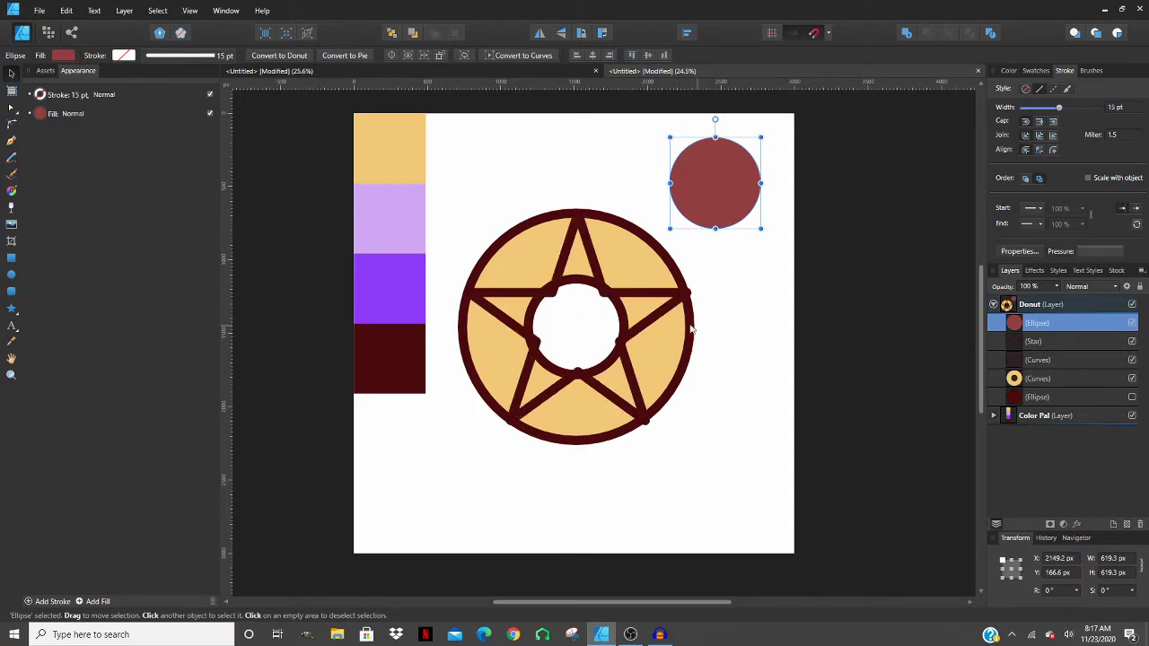
click(652, 299)
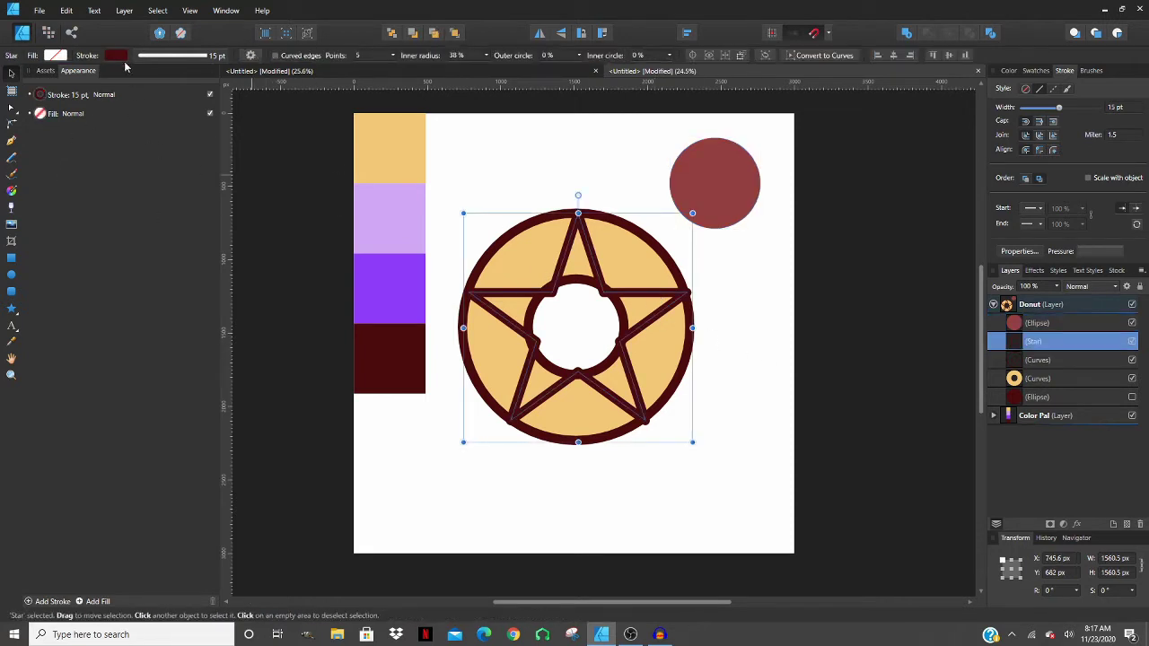
click(117, 55)
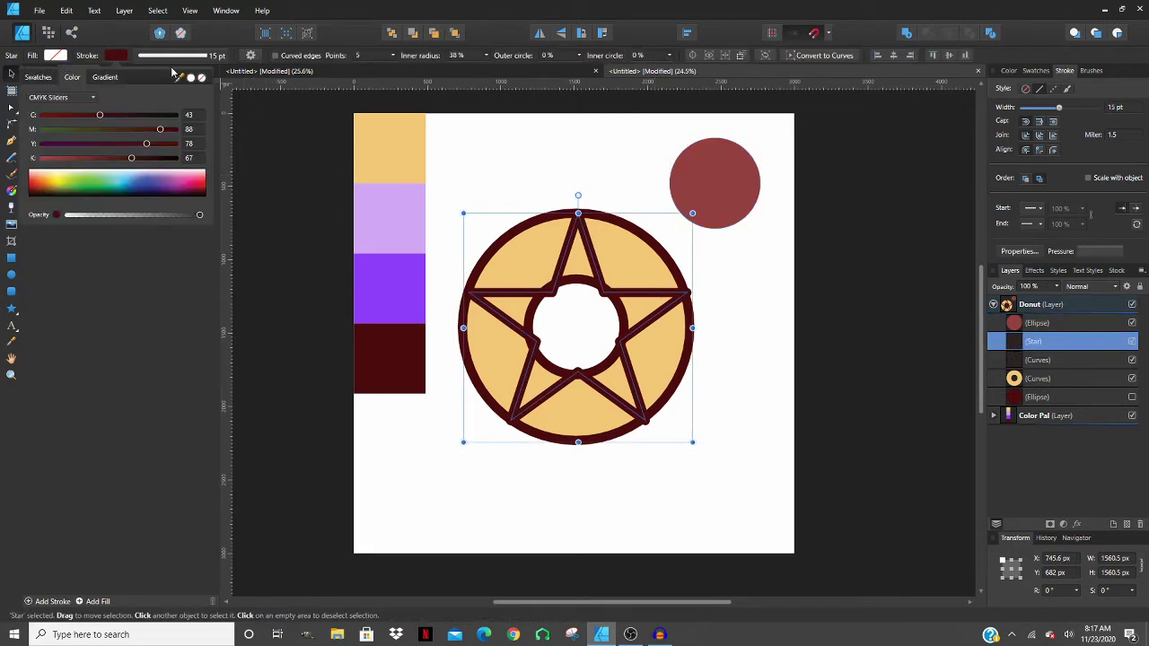
click(201, 78)
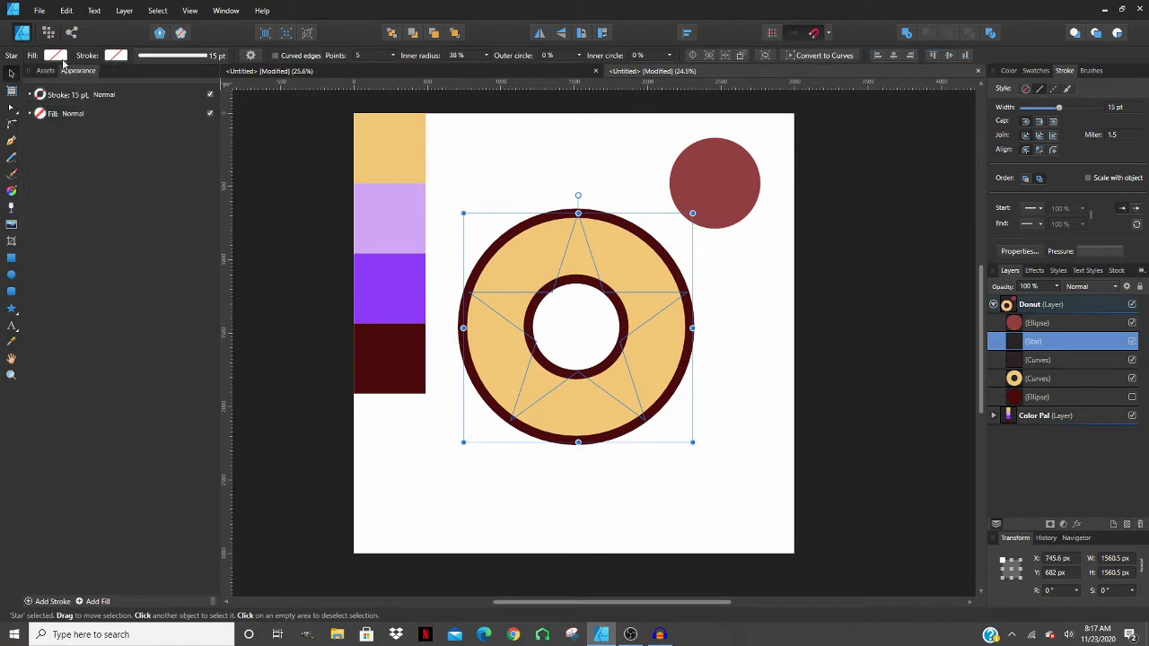
click(57, 56)
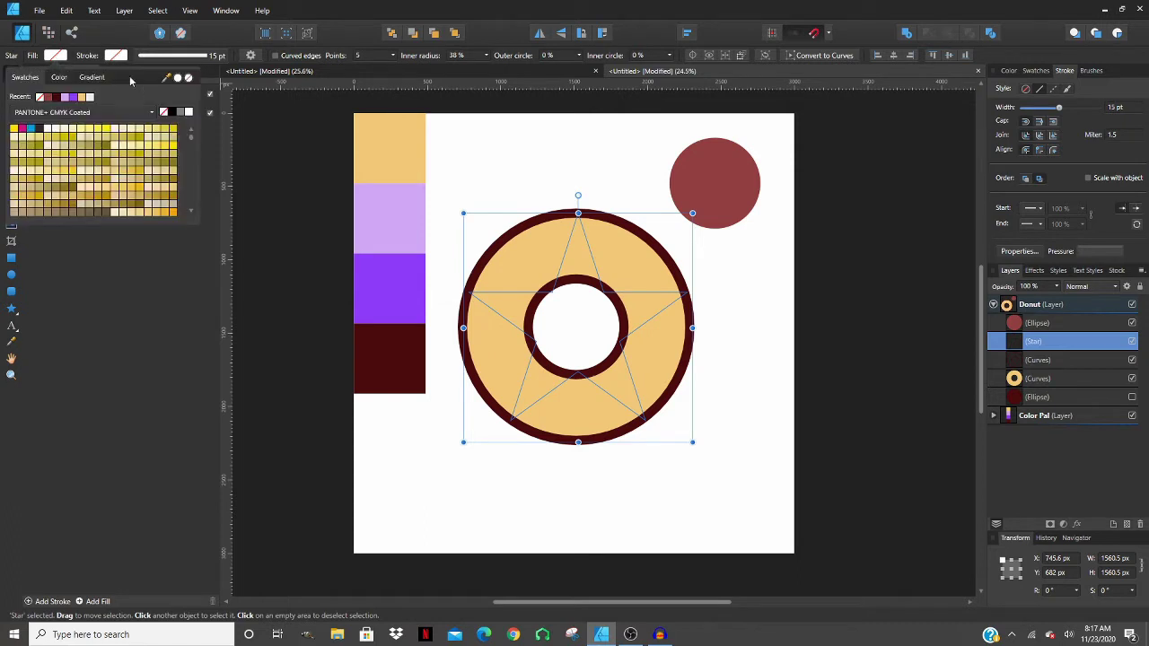
click(67, 98)
click(514, 176)
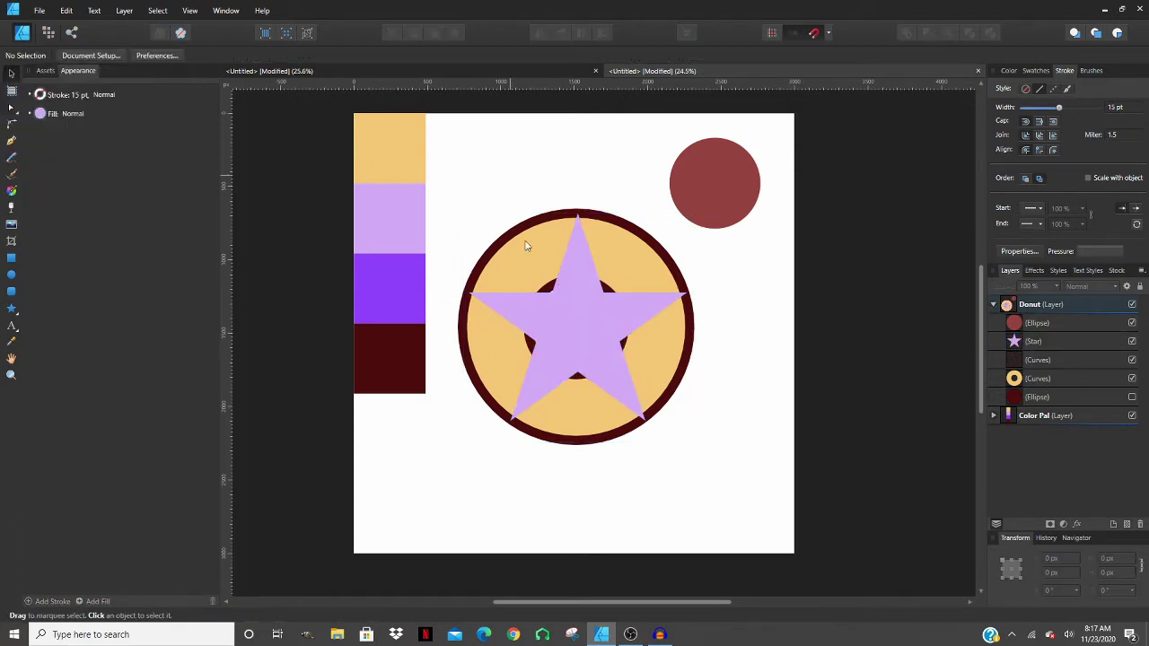
- Centre the star horizontally on the tan ring
click(582, 327)
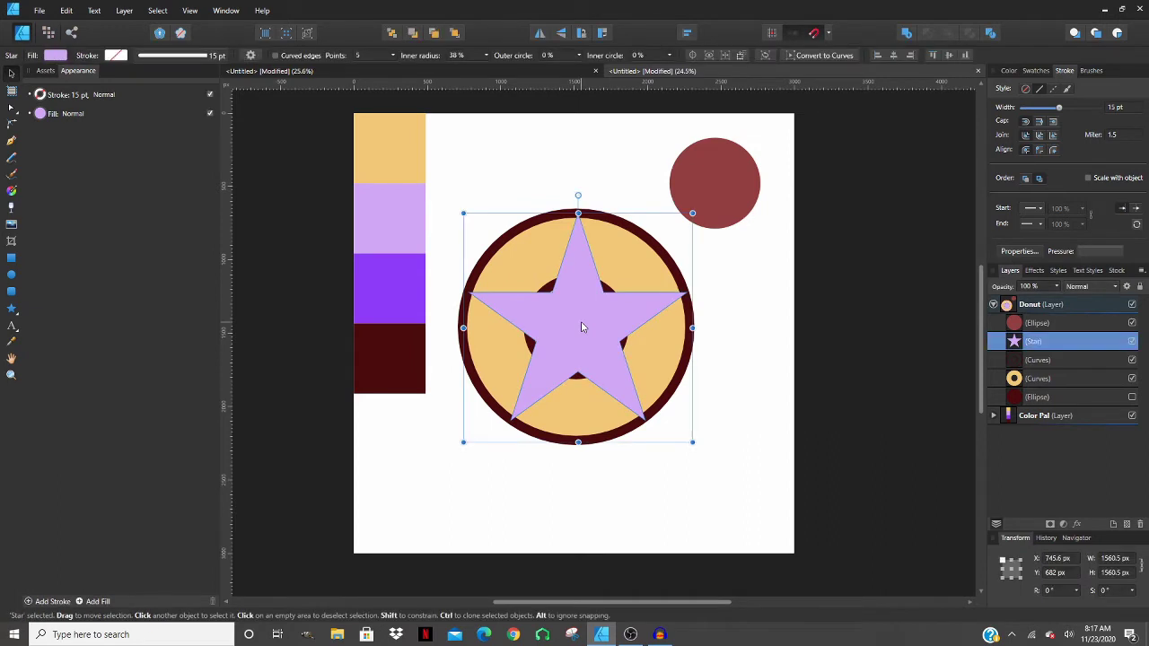
shift+click(626, 273)
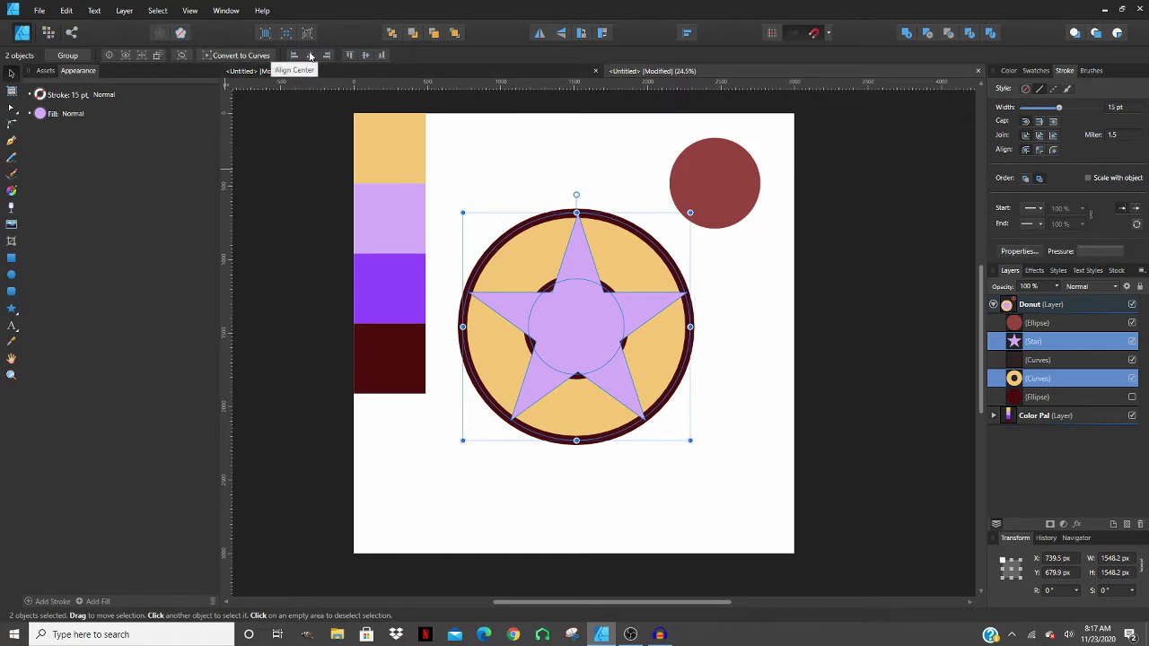
click(365, 55)
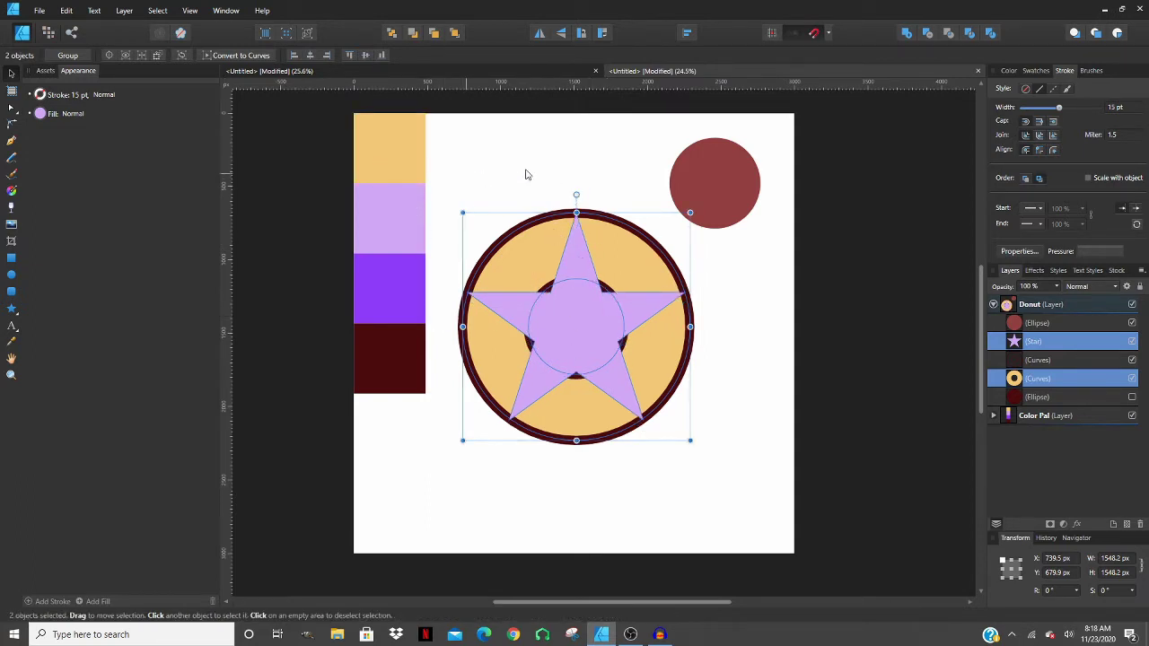
- Set the light purple star to 7 points with an inner radius of 90%
click(579, 285)
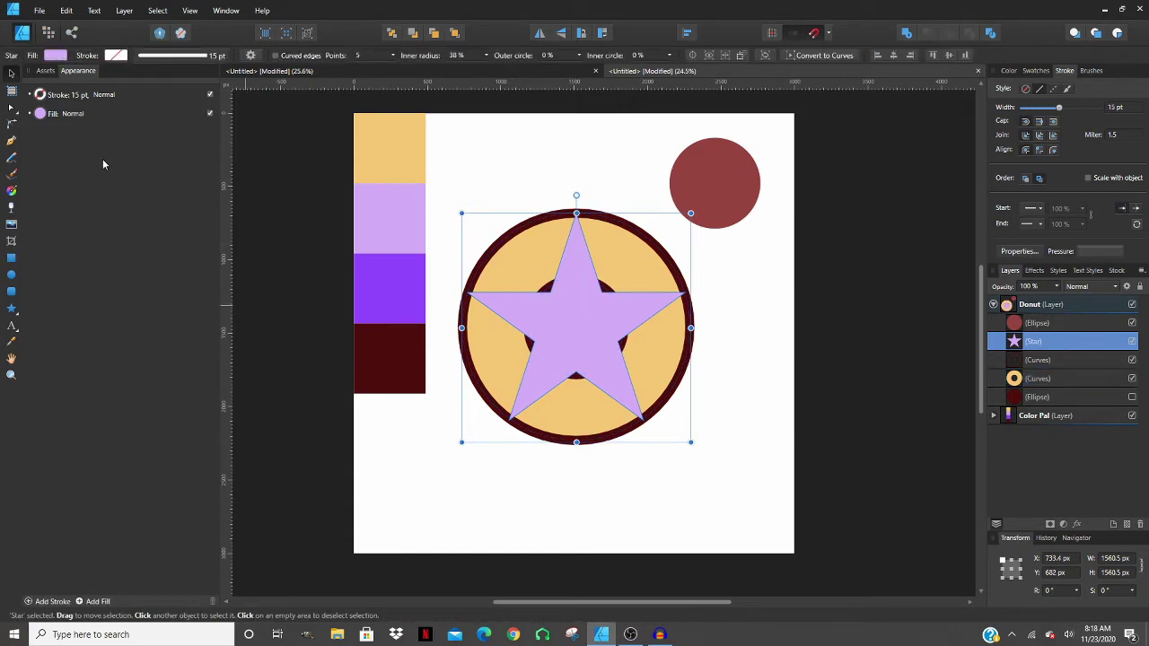
click(392, 55)
mouse_move(398, 65)
mouse_down()
mouse_move(421, 69)
mouse_move(406, 68)
mouse_up()
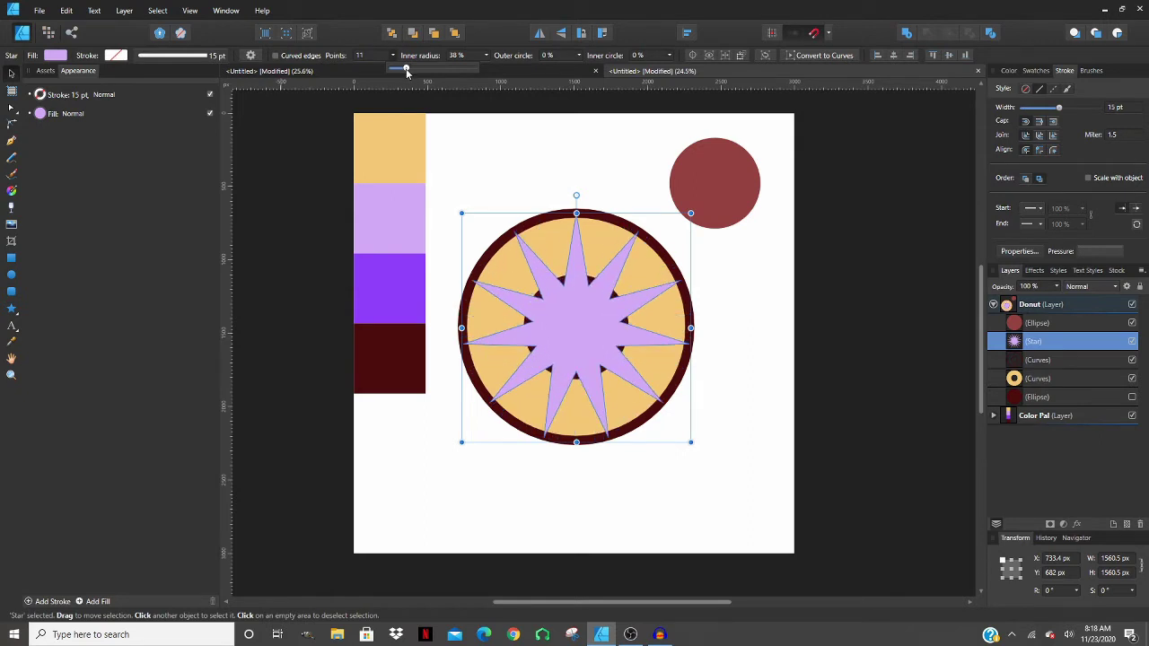
click(385, 56)
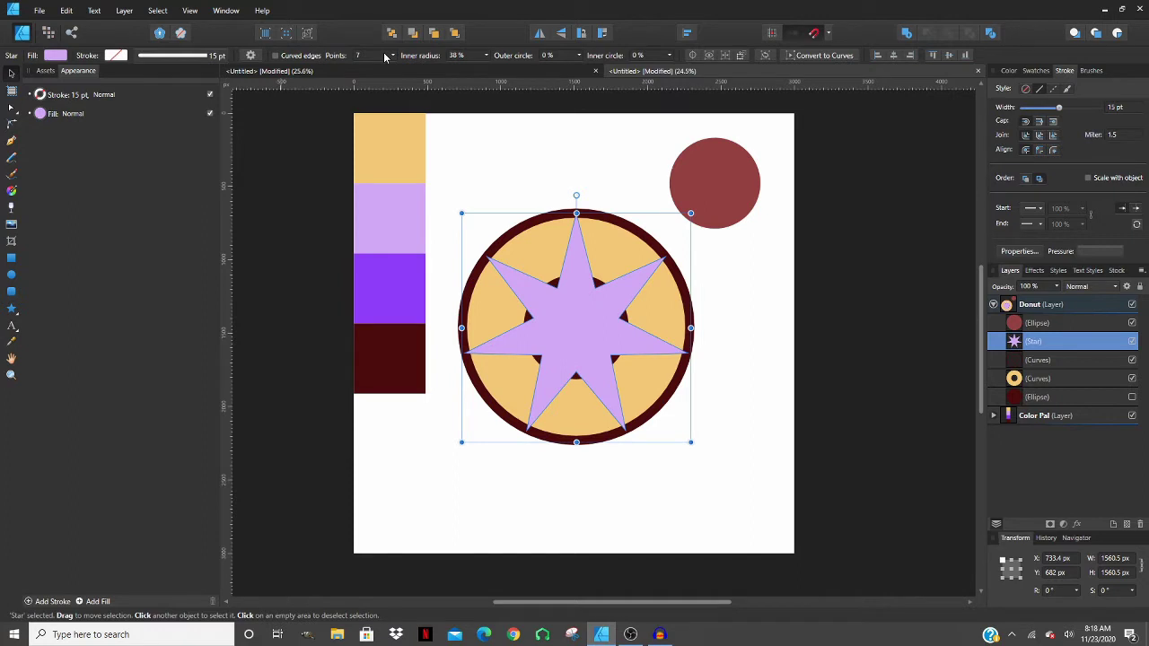
click(485, 56)
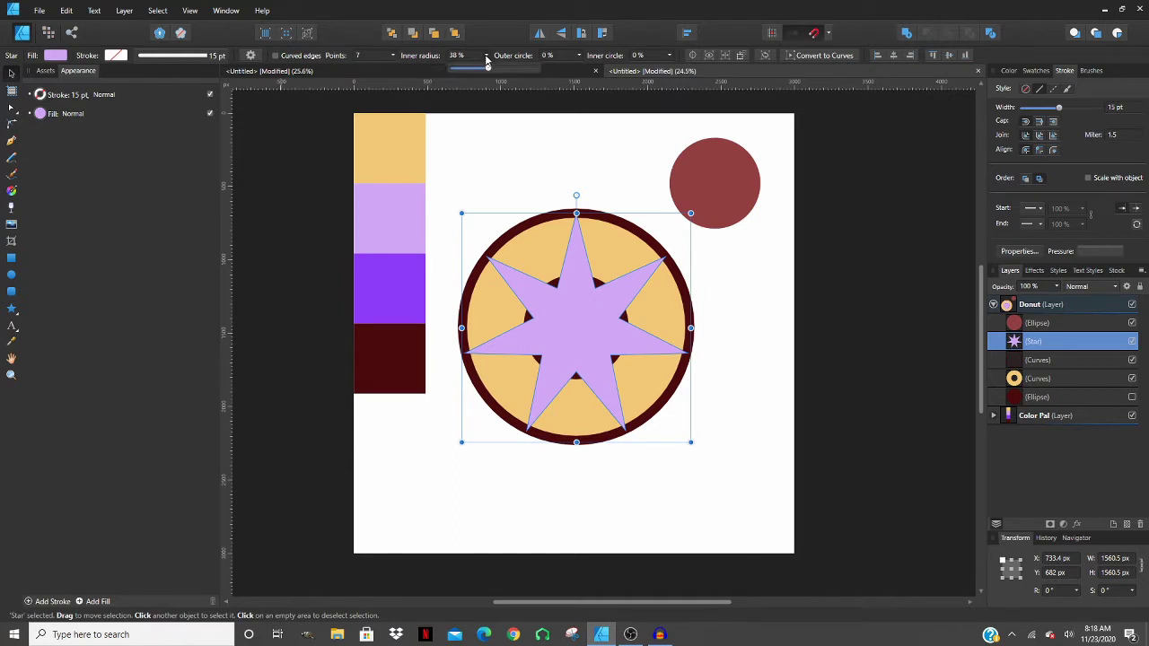
drag(487, 67, 551, 79)
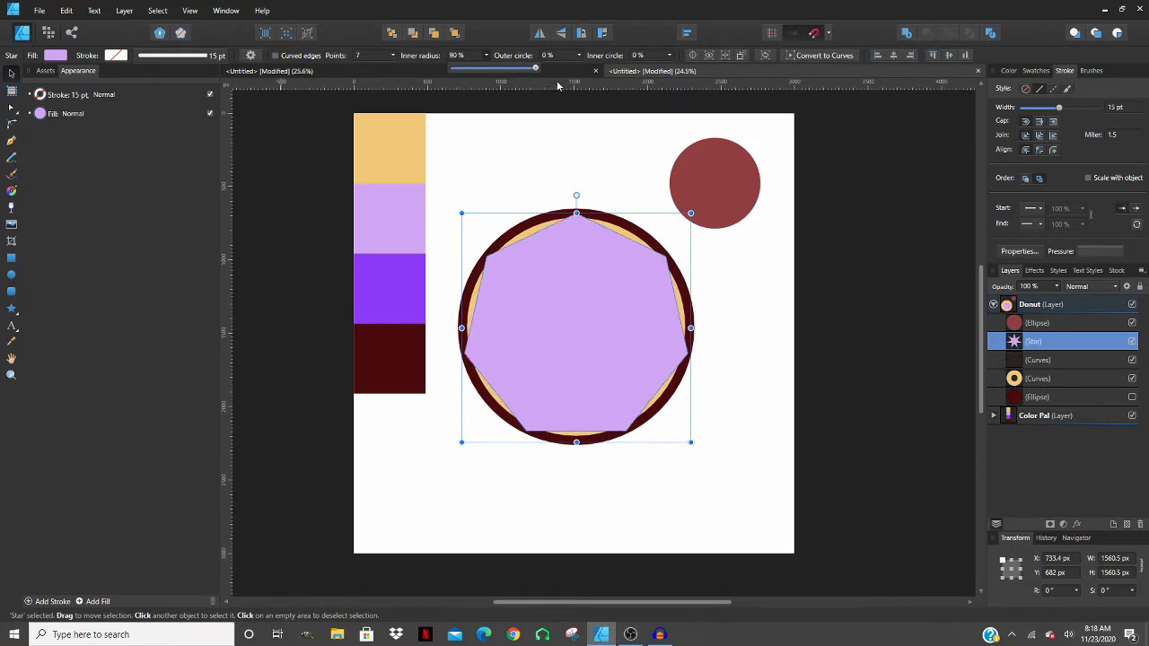
- Set the light purple star's inner circle to 8%
click(668, 55)
drag(704, 68, 670, 69)
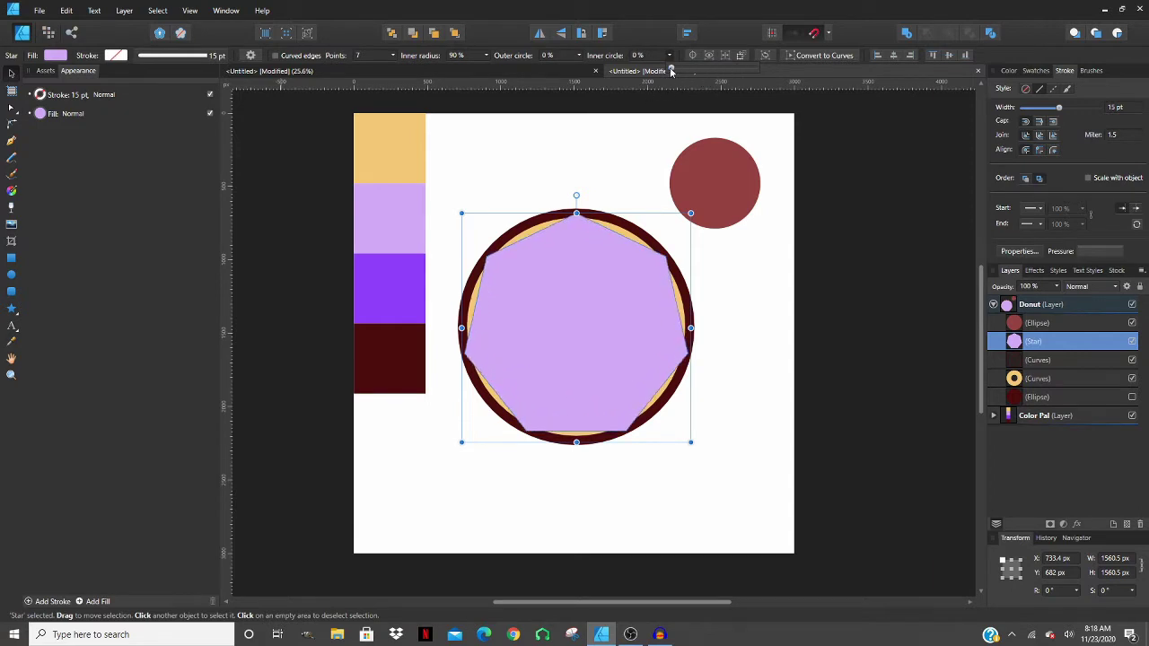
click(644, 55)
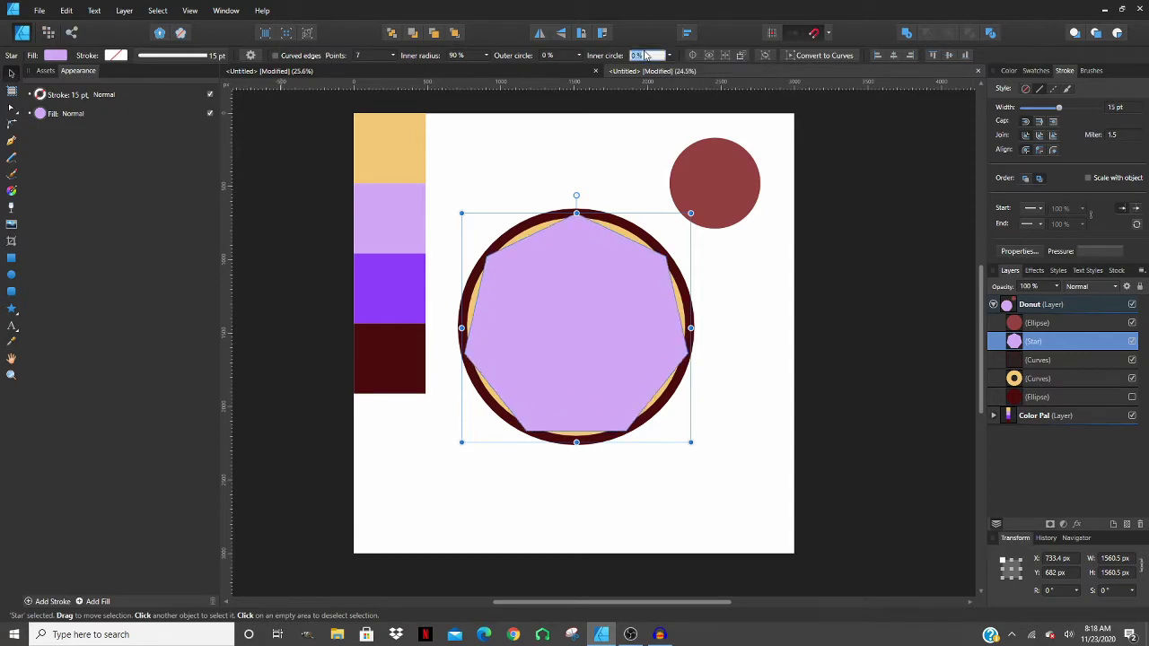
text(8)
key(Return)
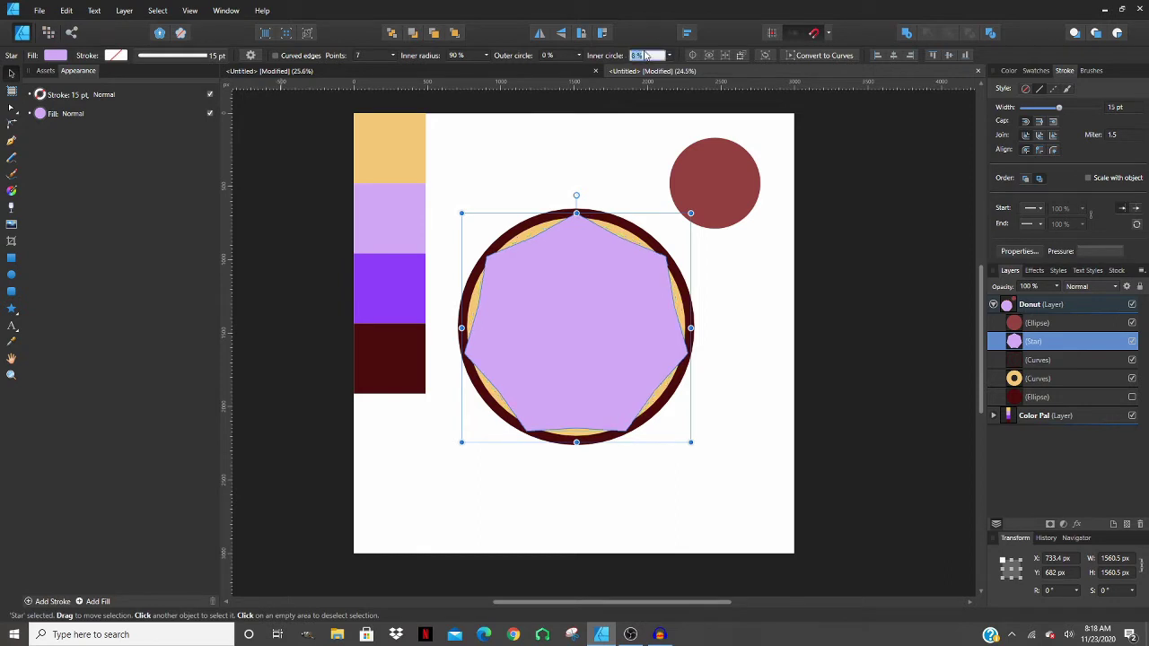
click(530, 122)
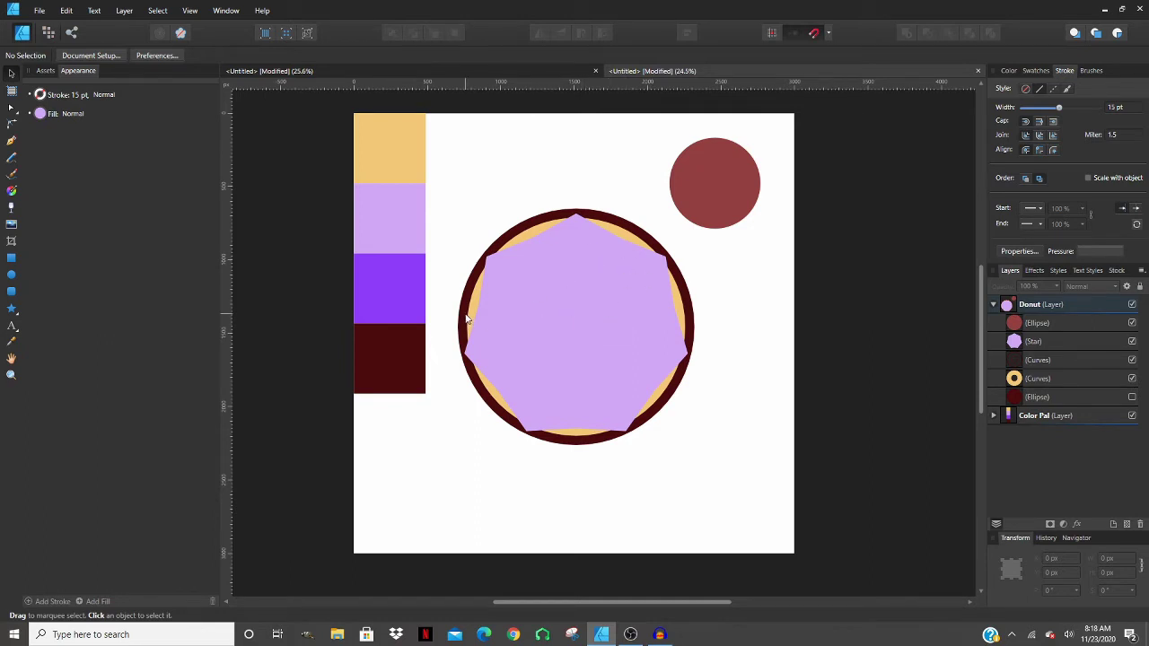
click(516, 299)
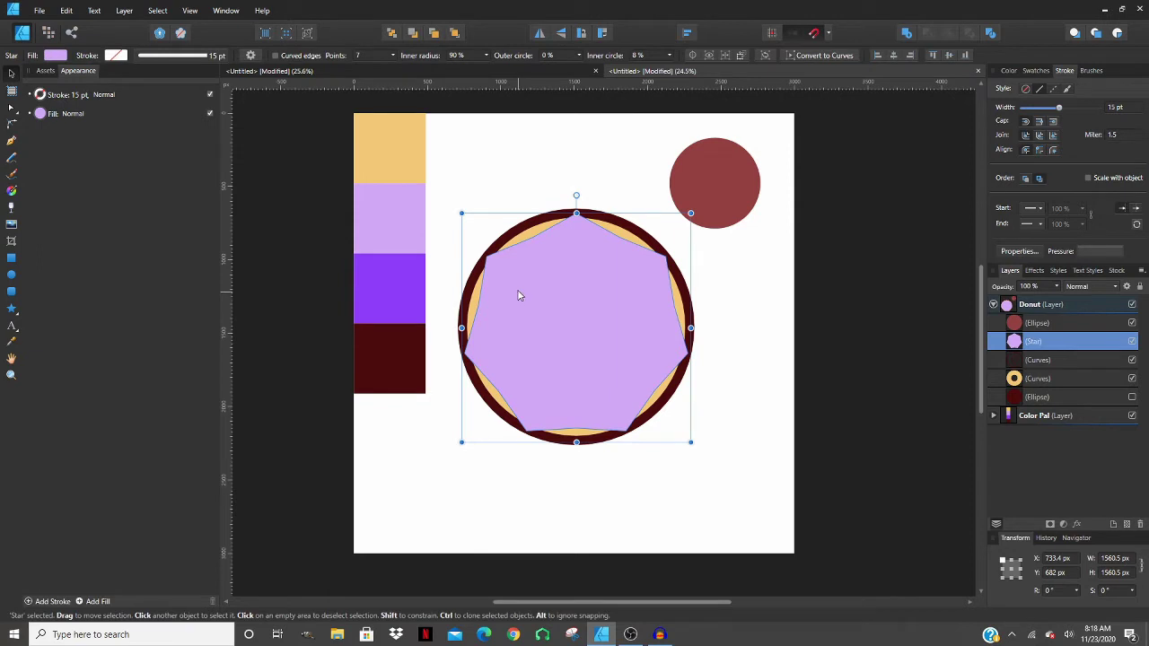
key(c)
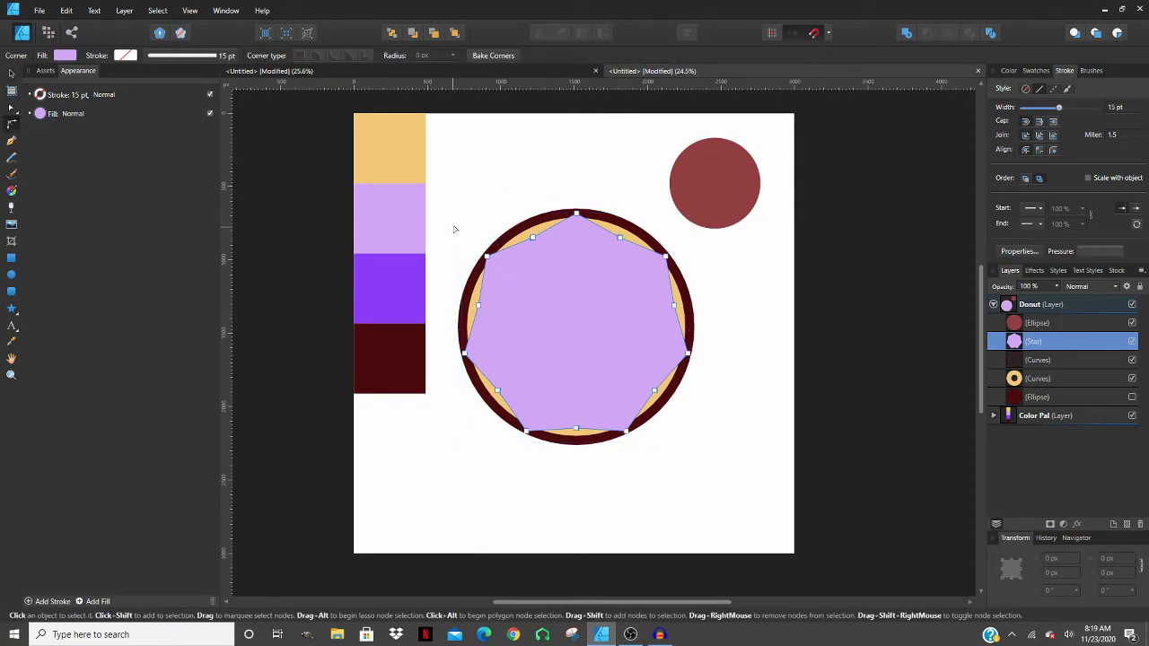
drag(443, 170, 748, 531)
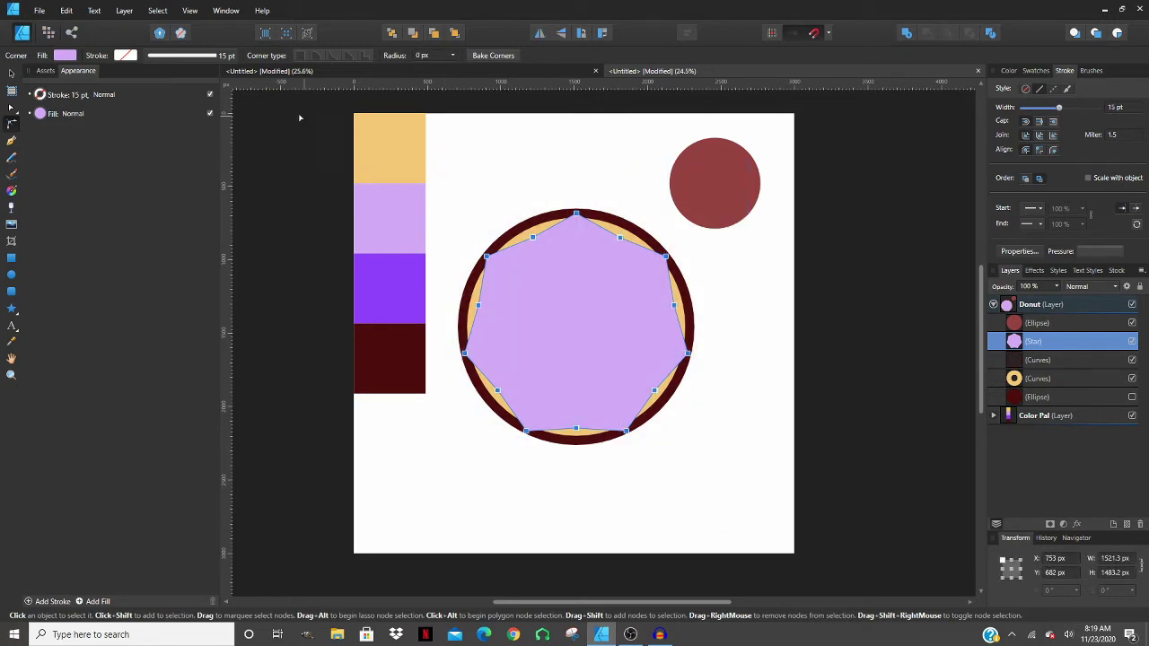
key(v)
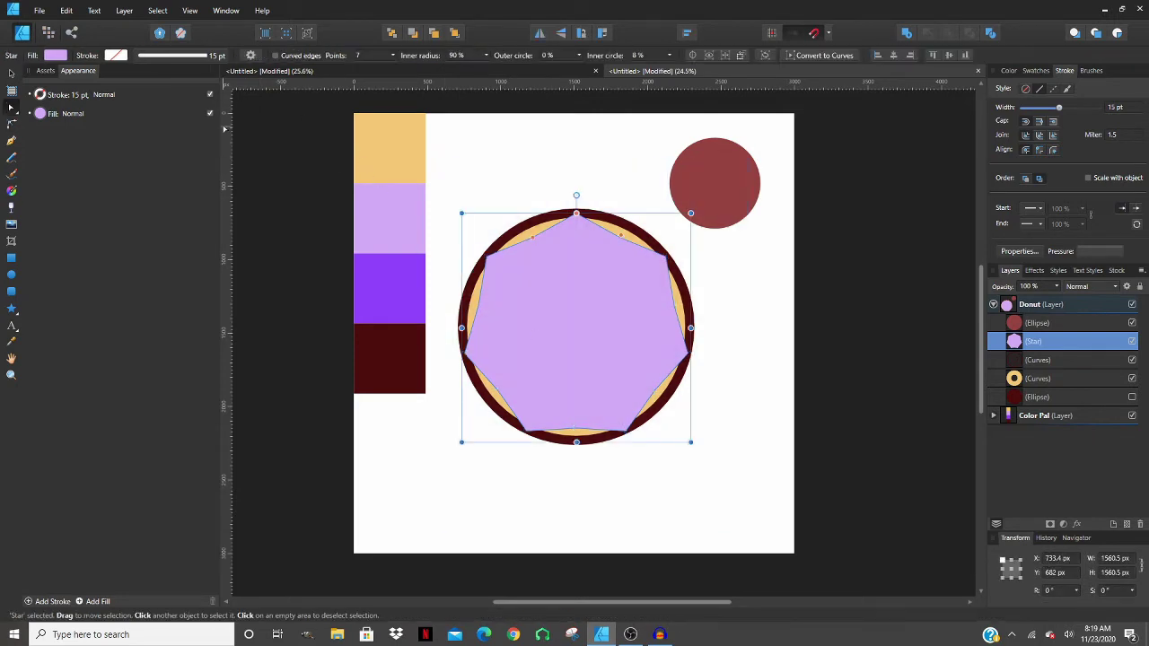
key(c)
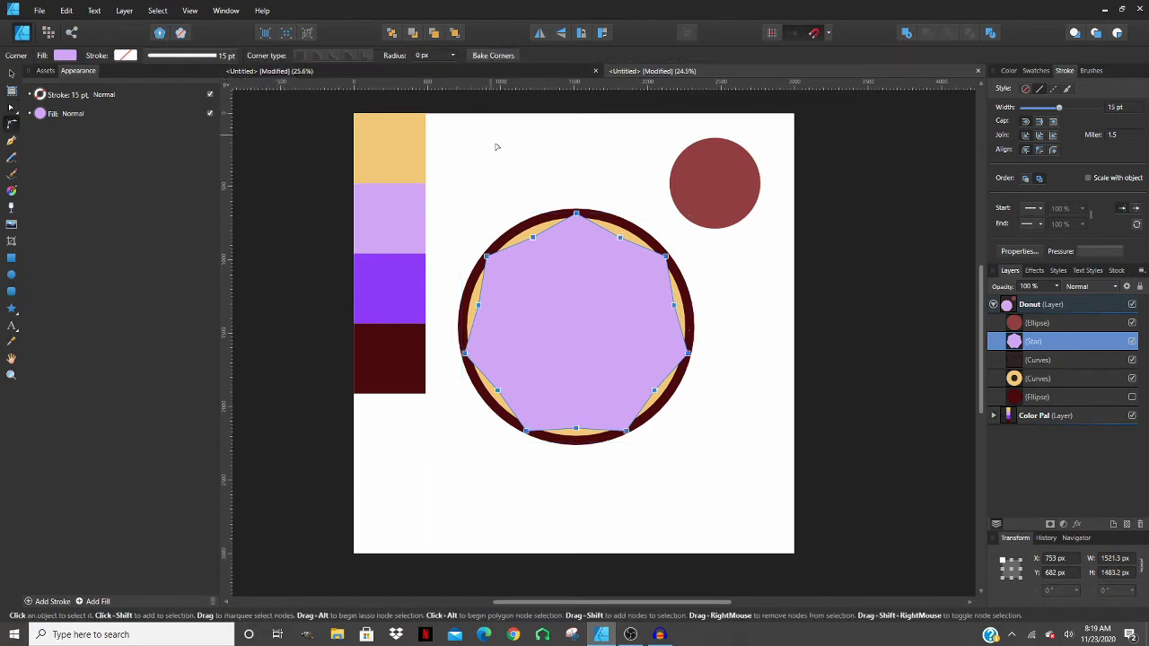
key(v)
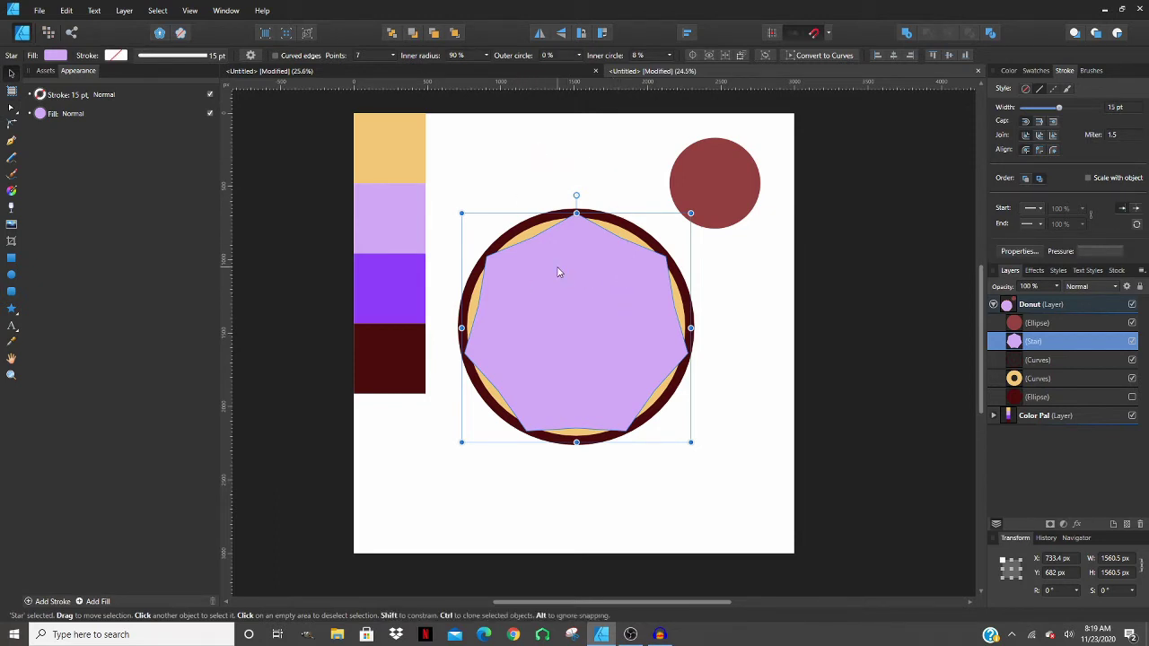
- Convert the light purple star to curves and select all of its nodes
click(826, 56)
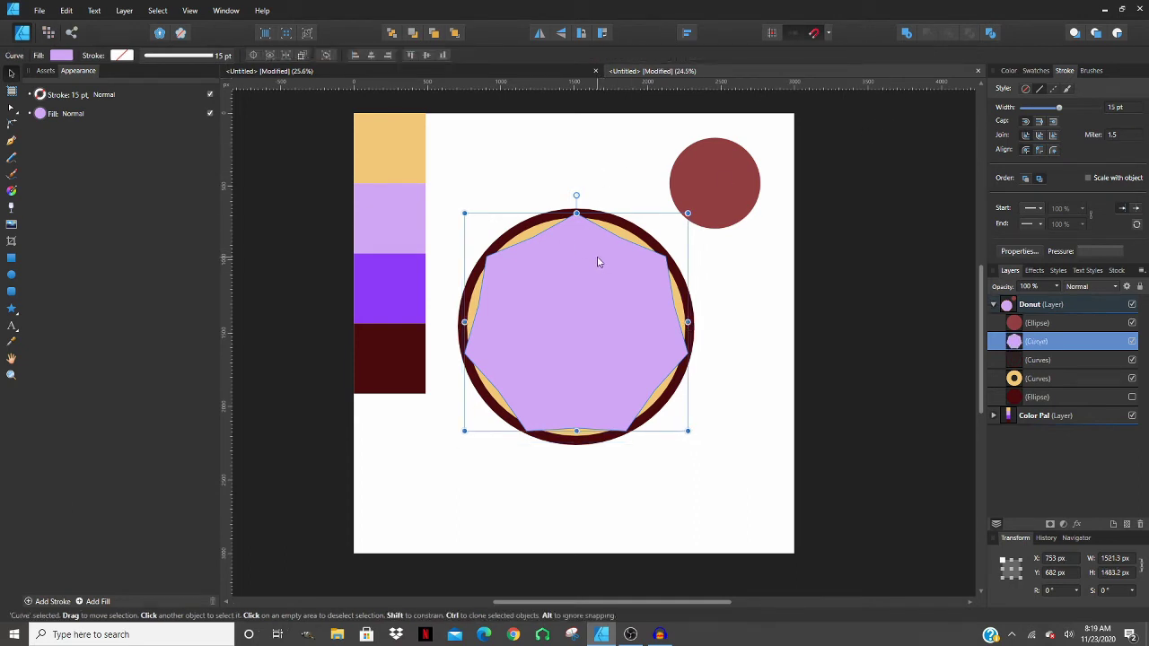
key(a)
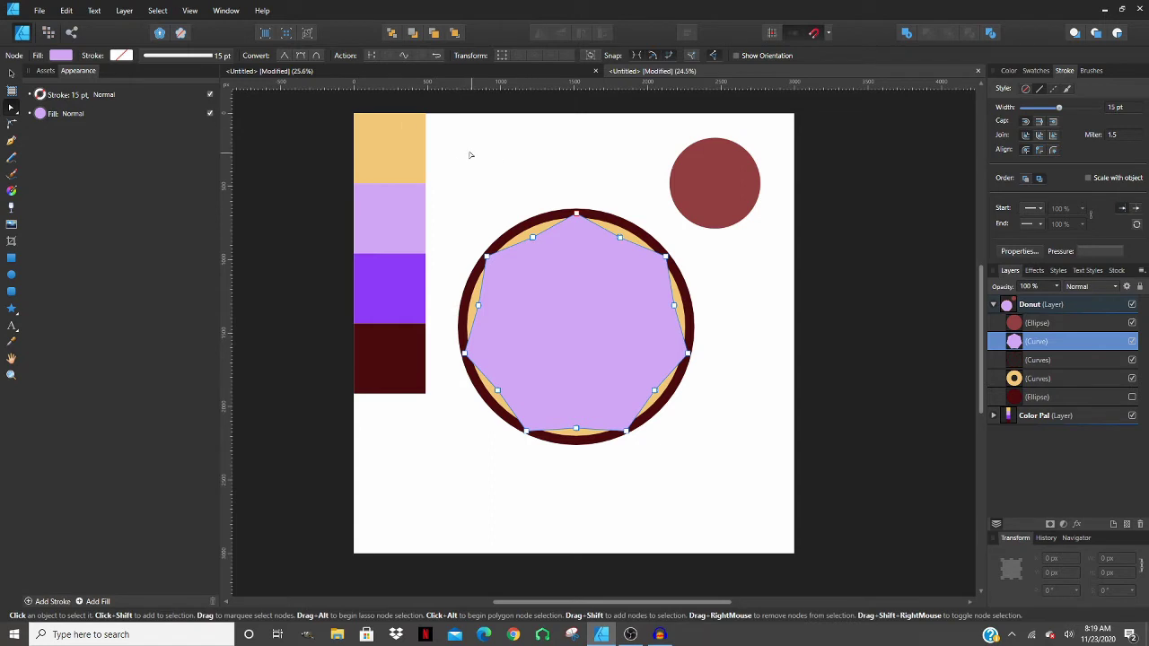
drag(391, 115, 756, 536)
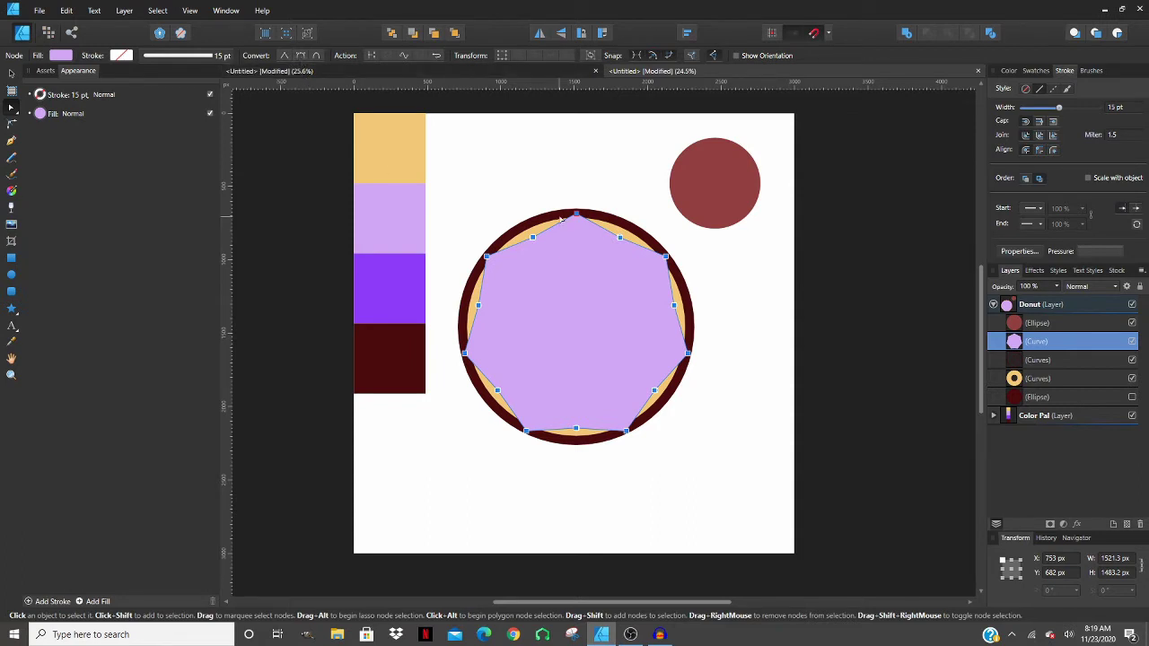
- Convert all nodes of the light purple shape to smooth nodes
scroll(533, 240, up, 8)
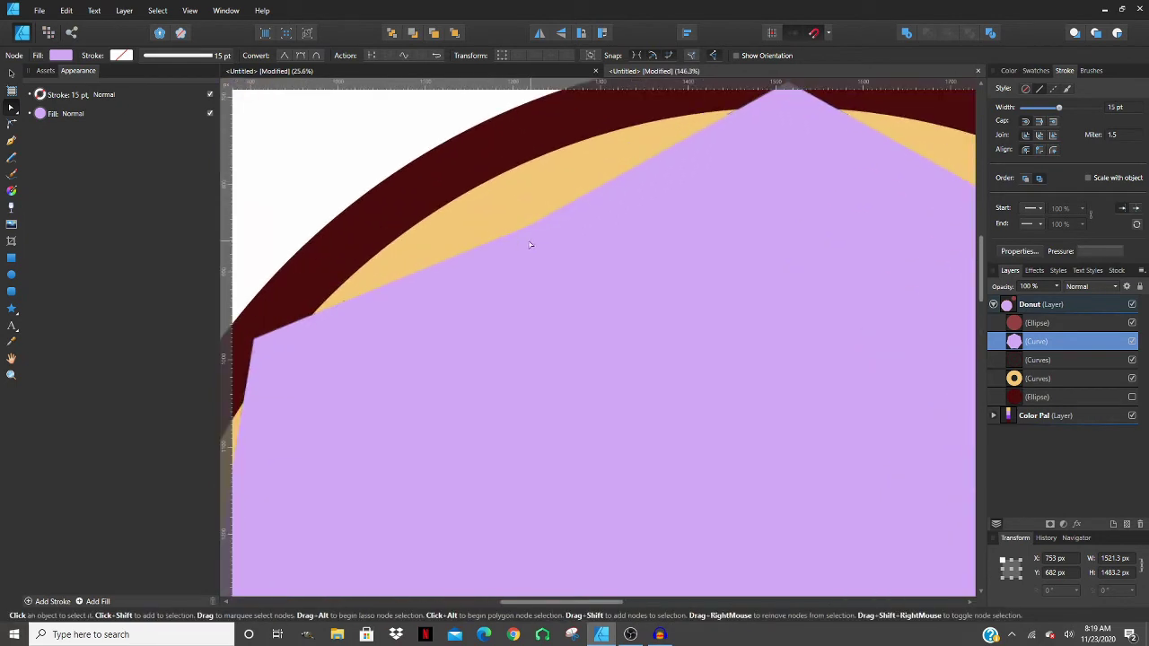
scroll(380, 302, left, 5)
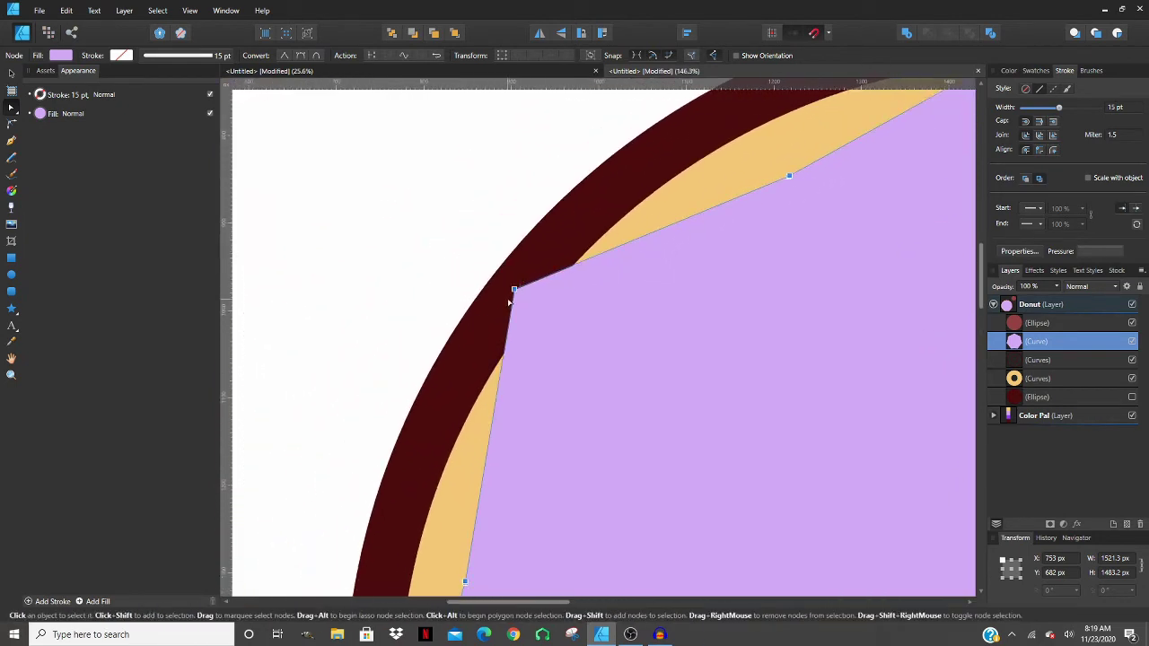
click(449, 261)
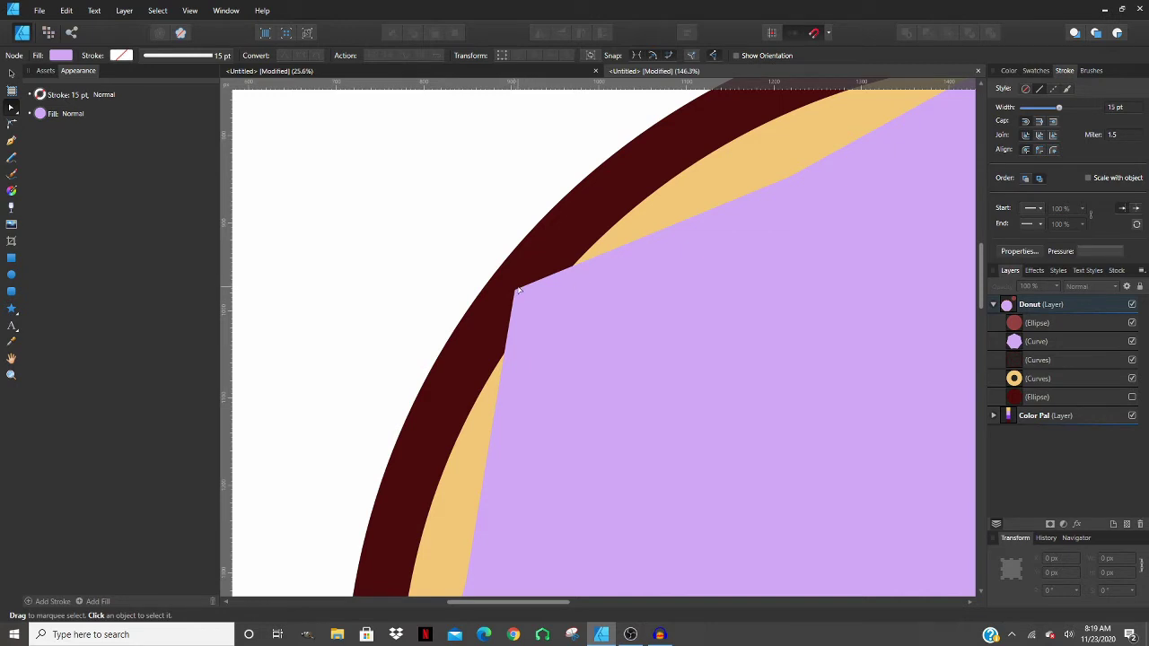
click(653, 321)
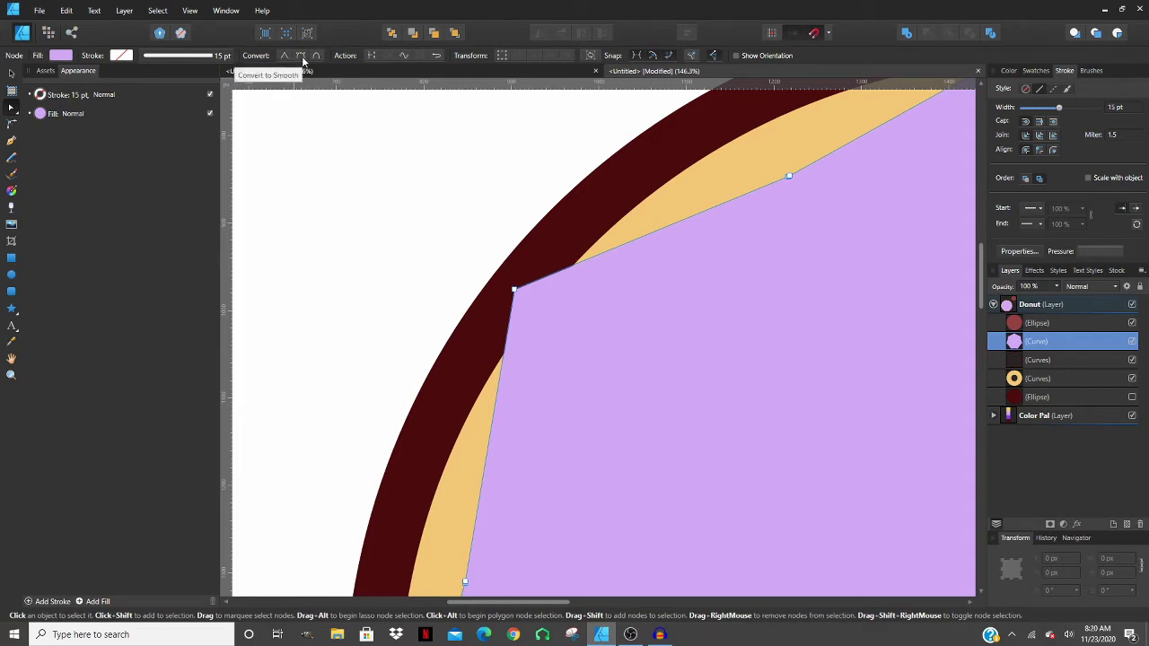
scroll(441, 282, down, 5)
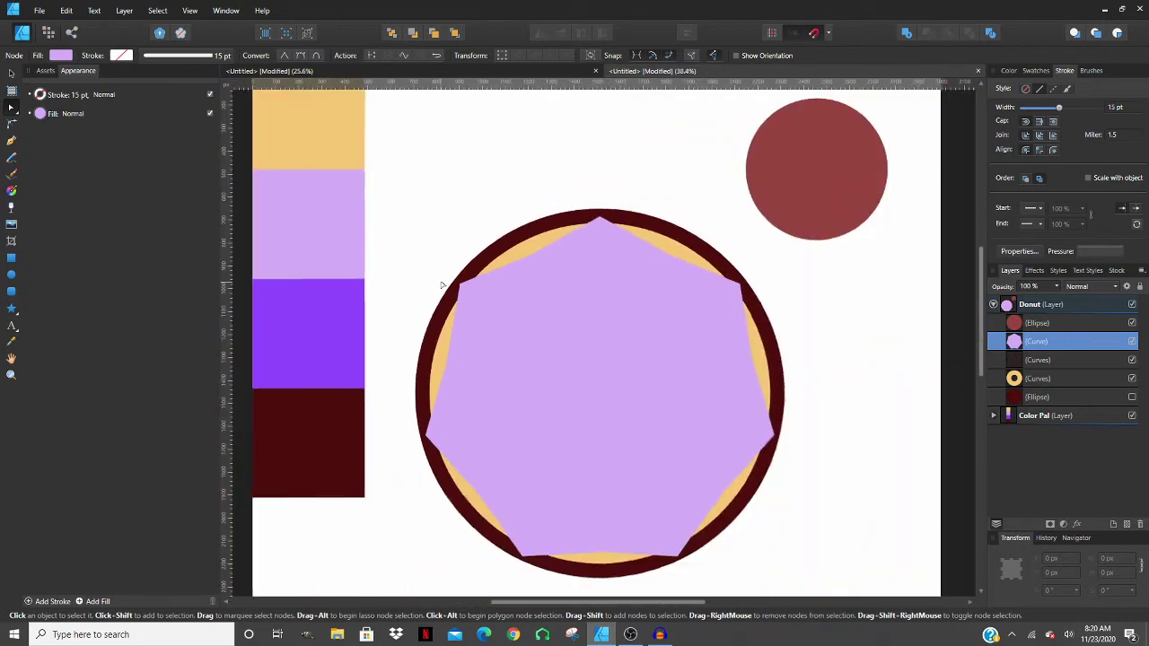
drag(375, 140, 910, 597)
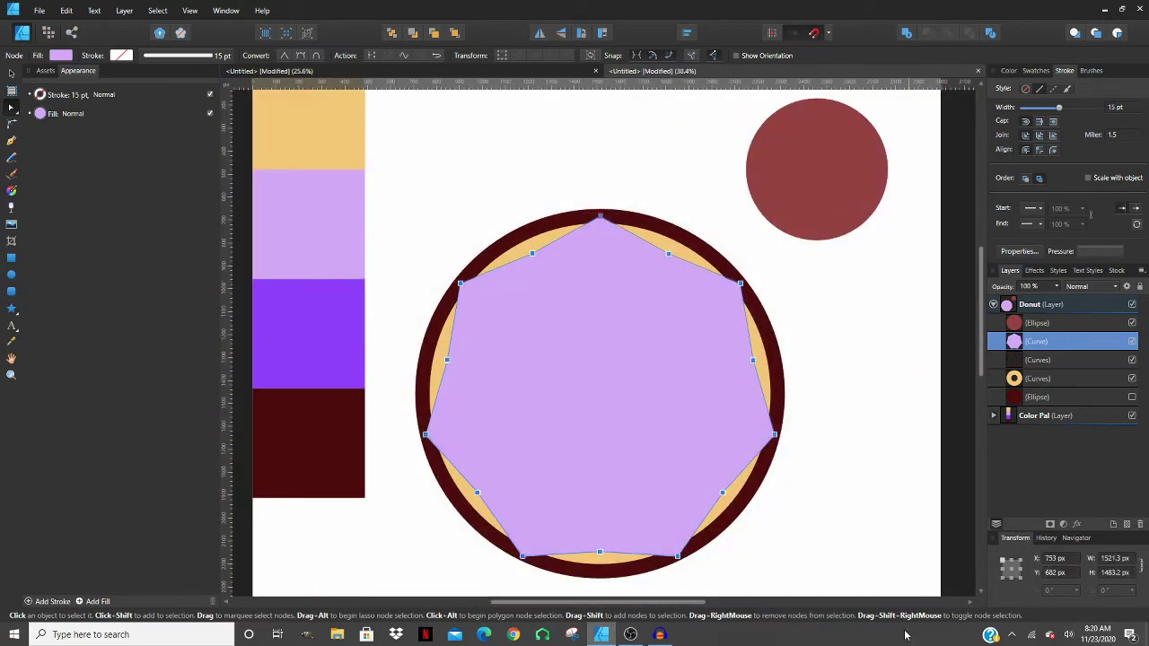
click(302, 56)
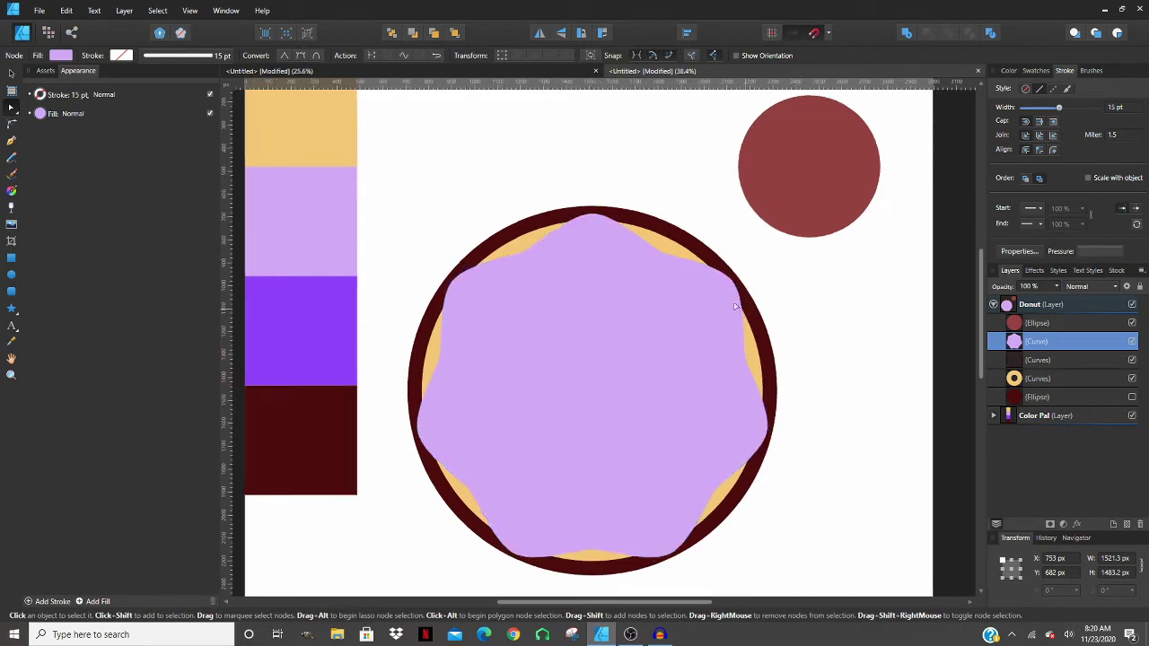
click(794, 320)
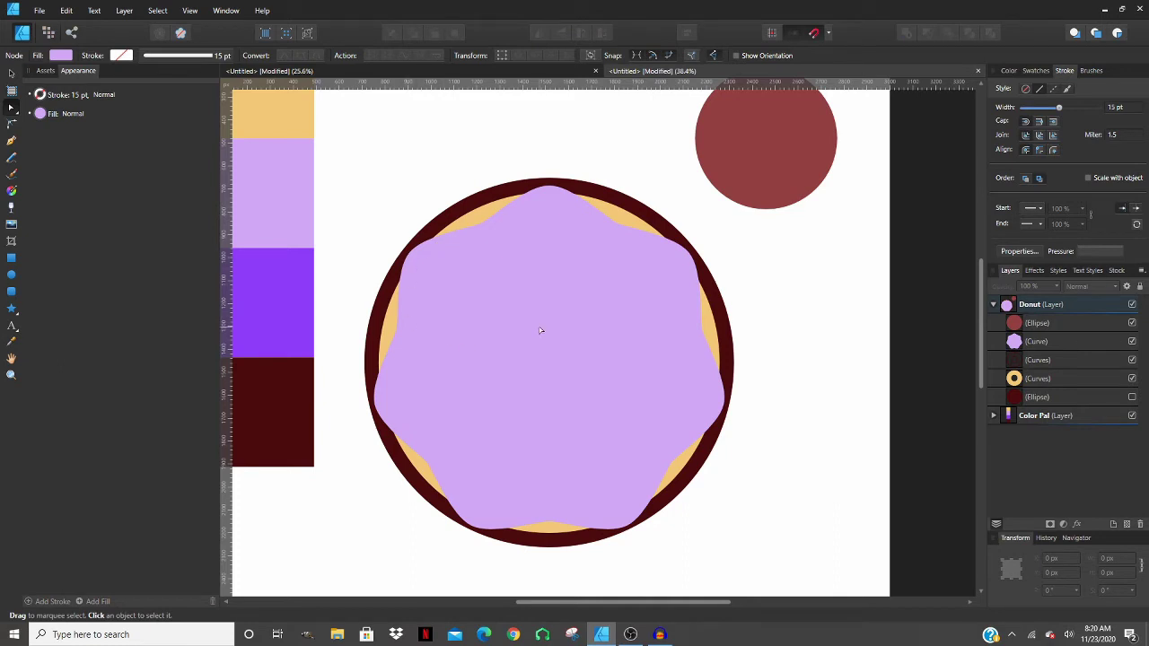
click(588, 317)
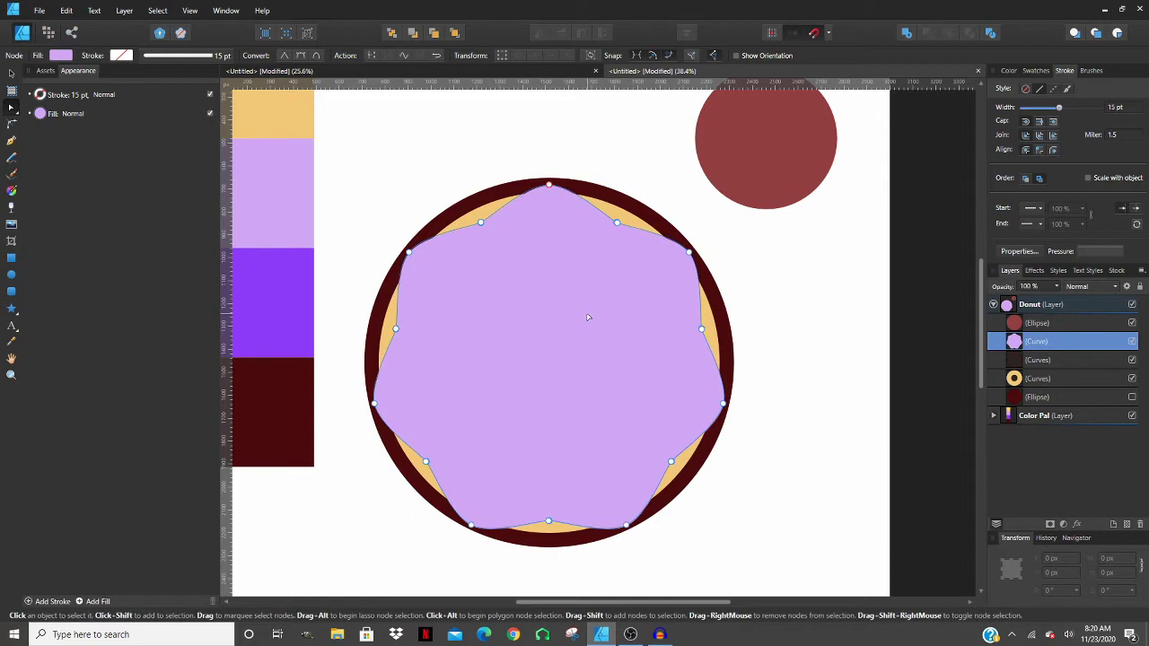
key(v)
double_click(1037, 346)
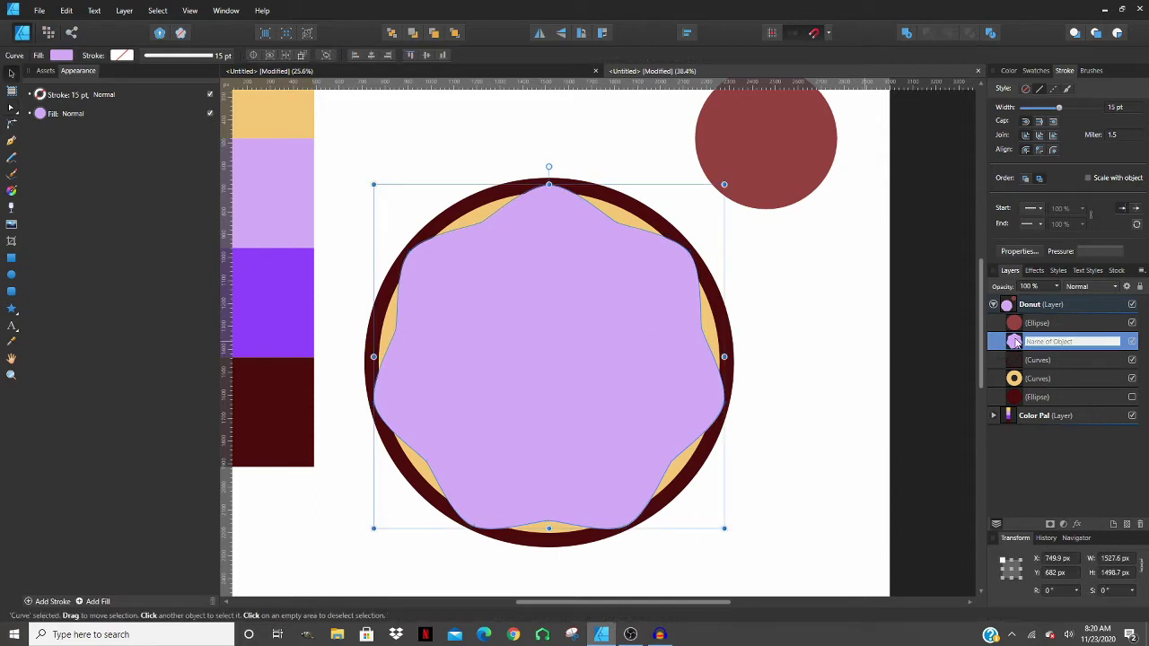
key(Escape)
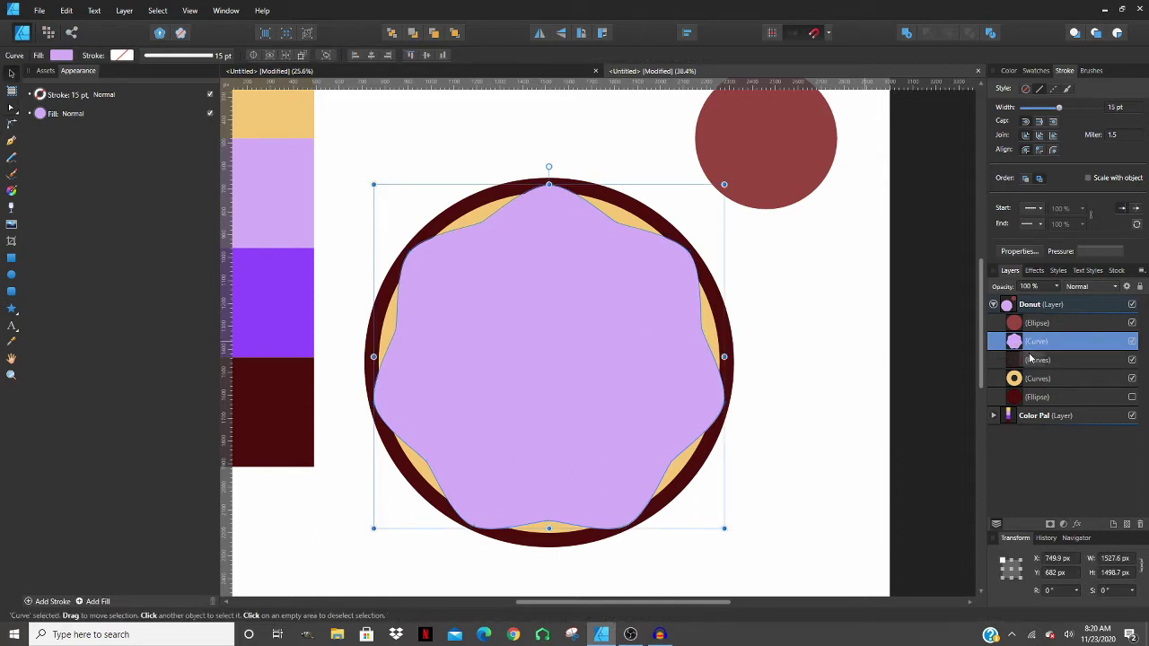
- Rename the dark maroon ring outline curves as "outline"
click(1035, 362)
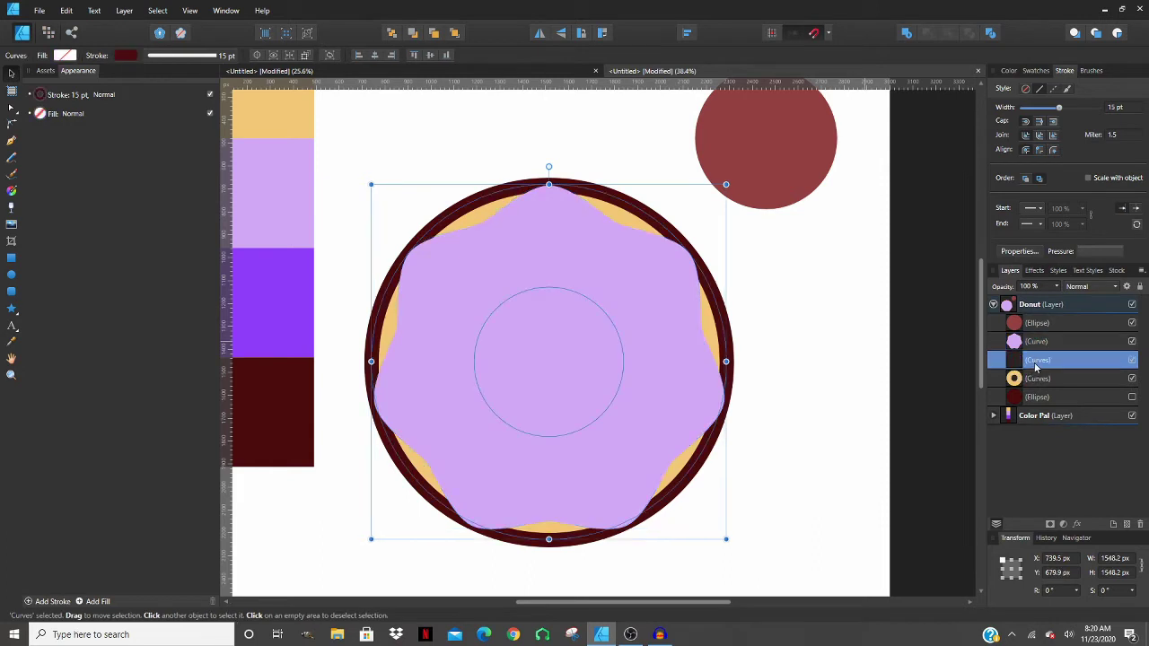
double_click(1037, 362)
text(out)
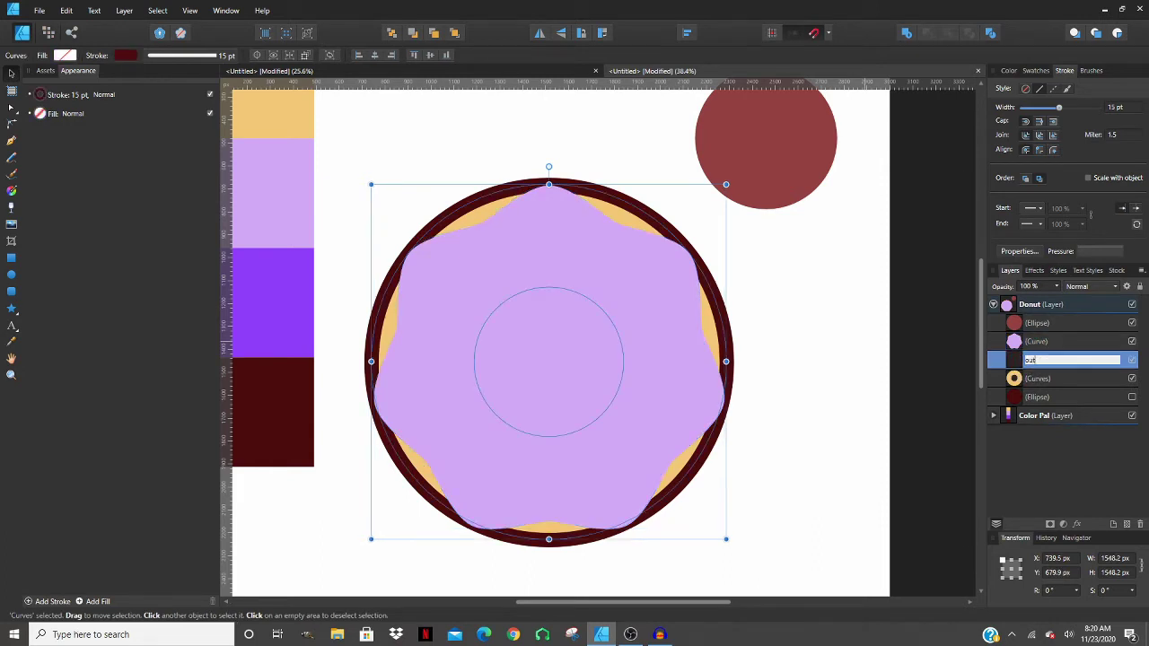
text(line)
key(Return)
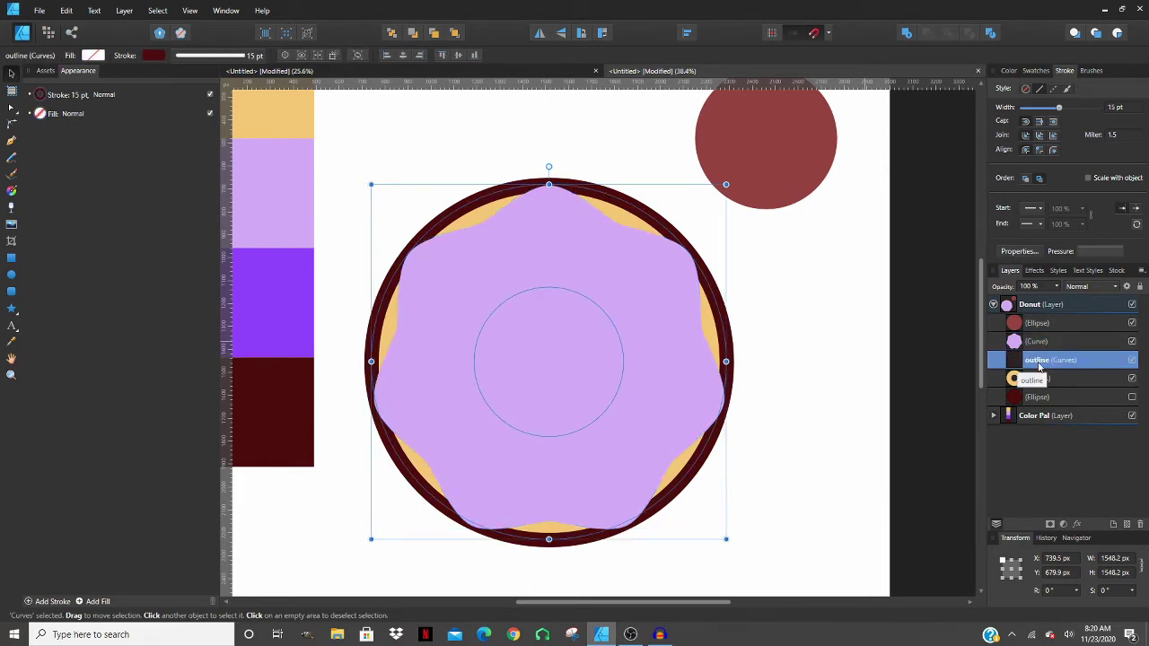
- Rename the light purple curve as "jello"
click(1041, 343)
double_click(1046, 343)
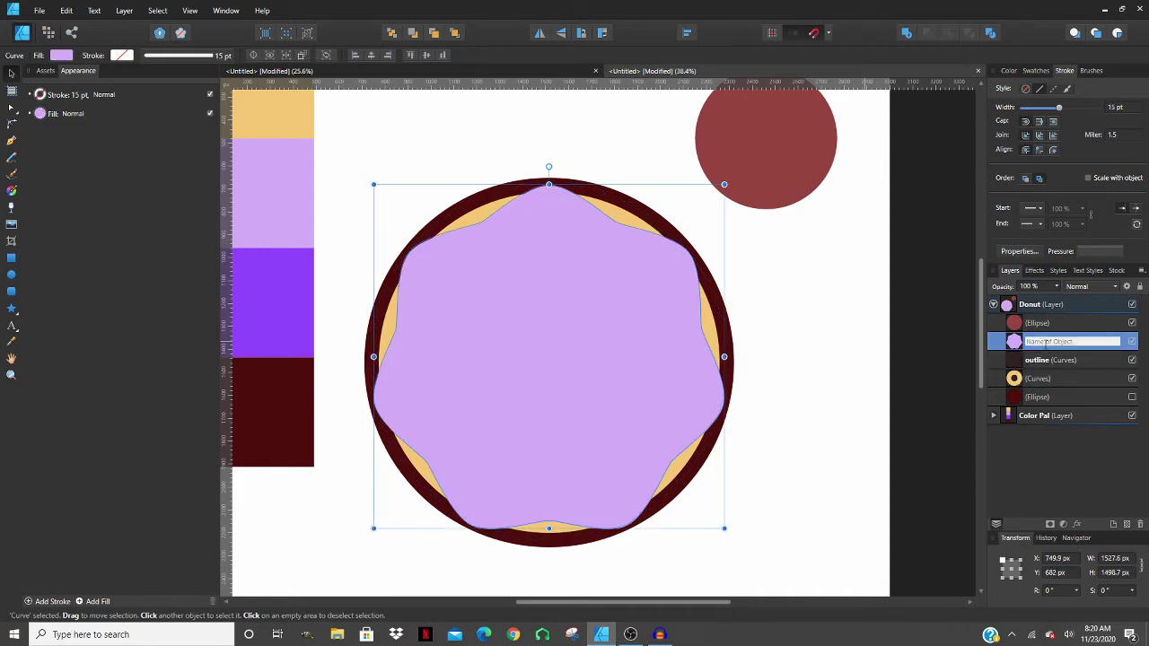
text(c)
text(ello)
key(Return)
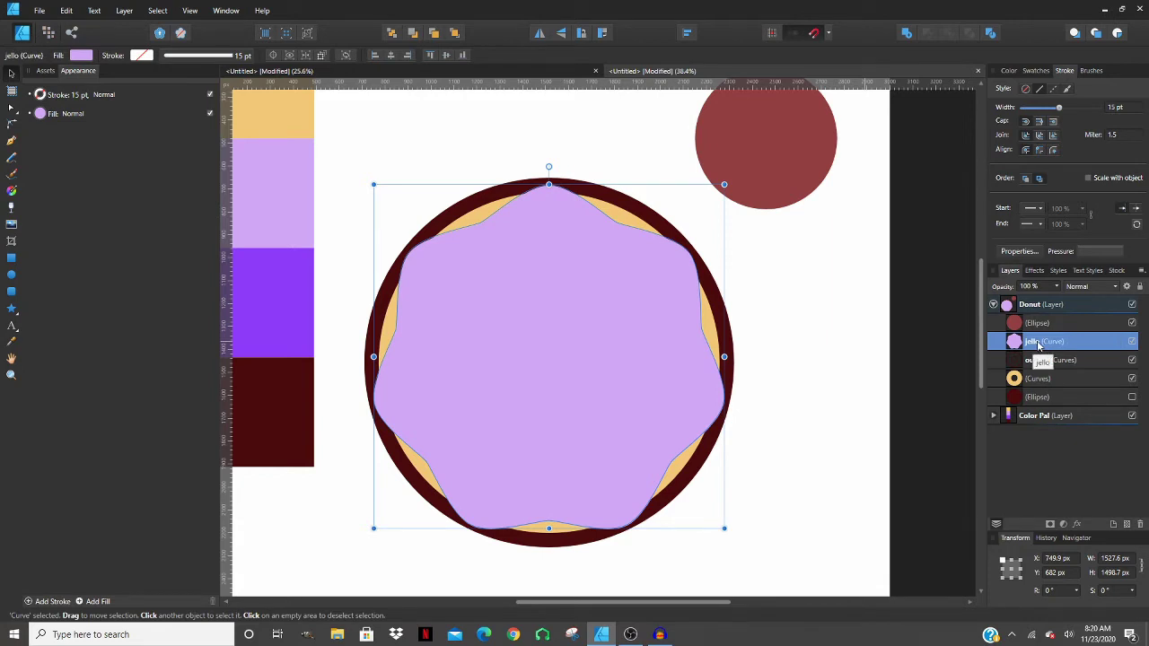
- Move the jello curve beneath the outline and above the tan ring in the layer order
click(1036, 345)
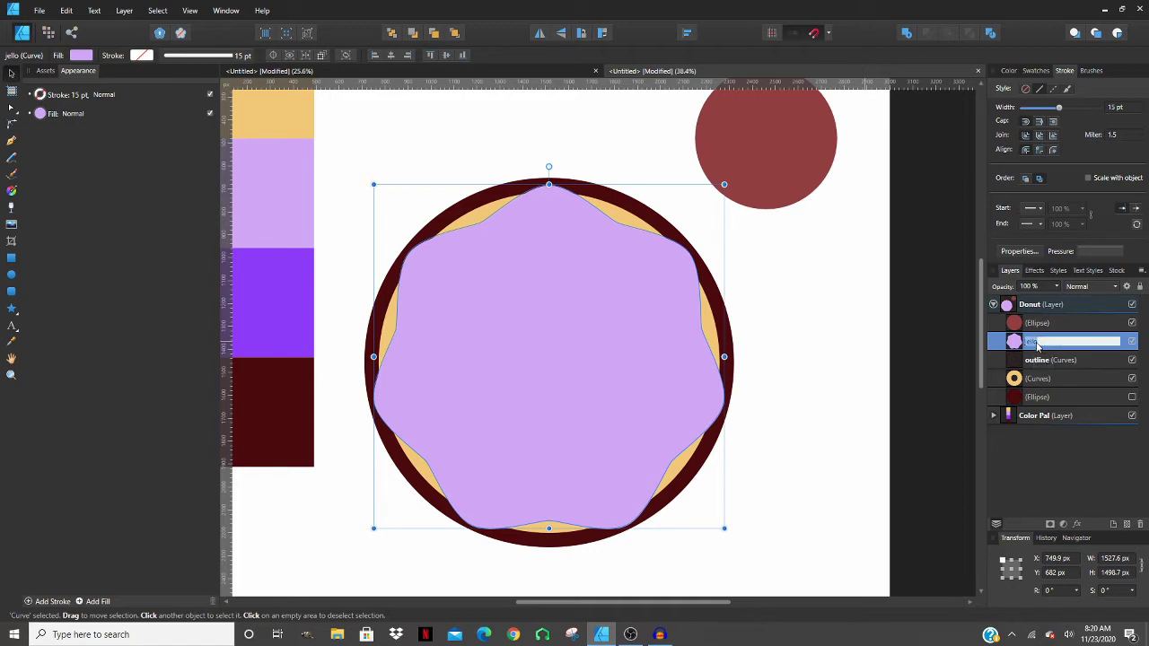
drag(1036, 345, 1038, 375)
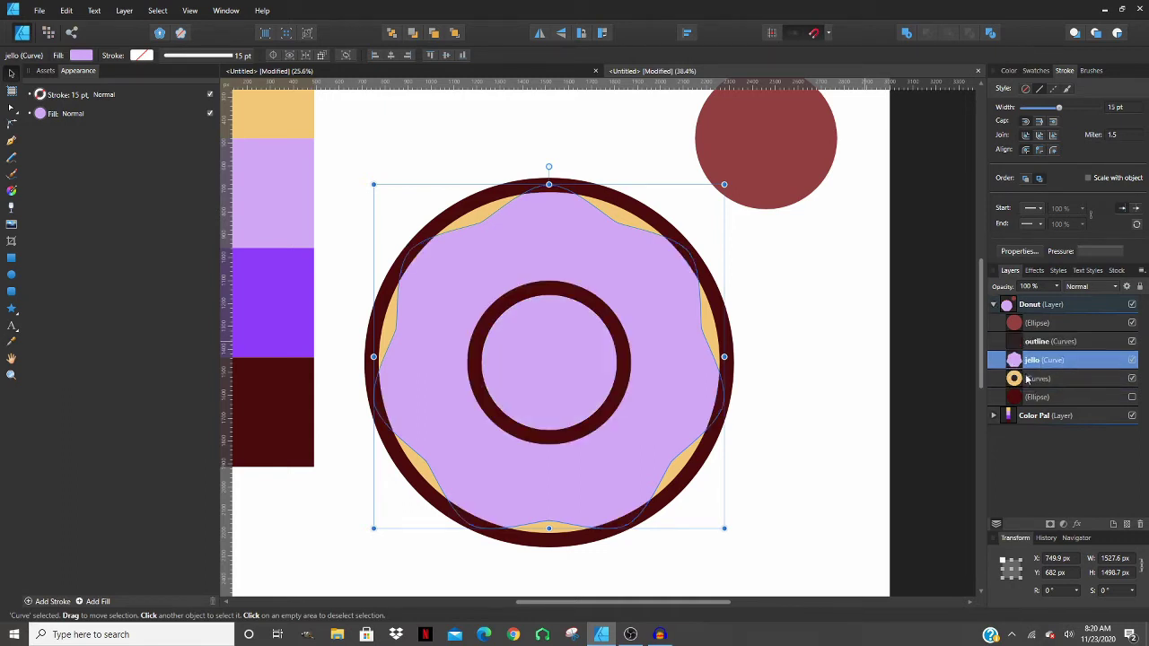
click(818, 330)
- Resize the jello shape proportionally around its centre within the donut's outer outline
click(591, 268)
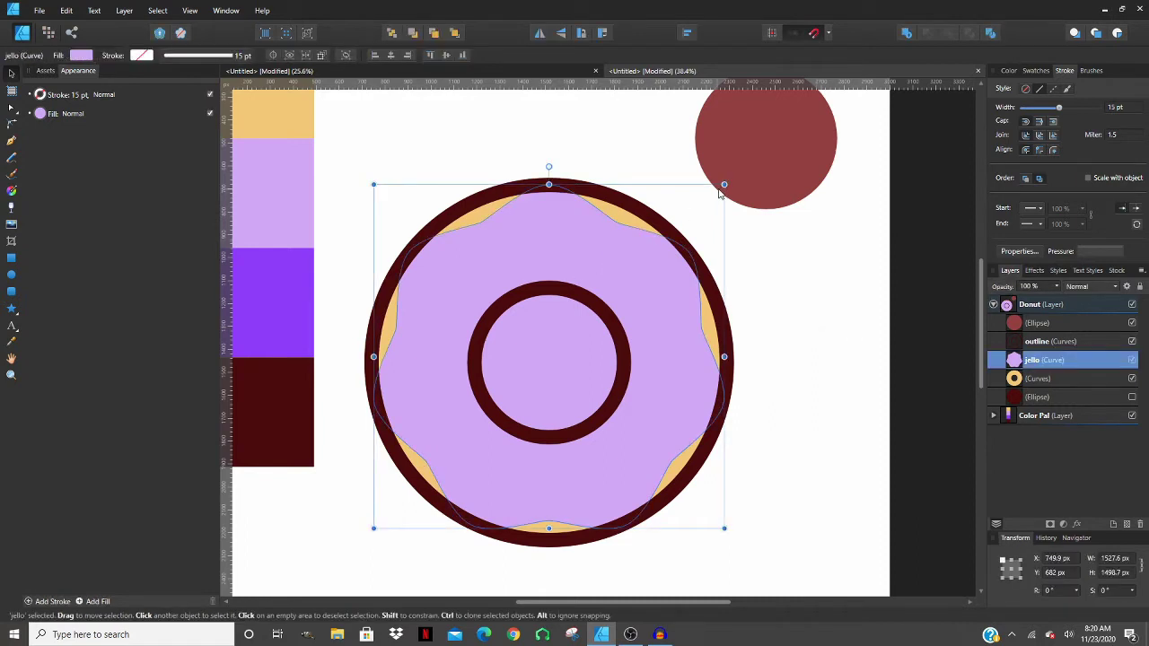
drag(724, 185, 706, 199)
click(595, 167)
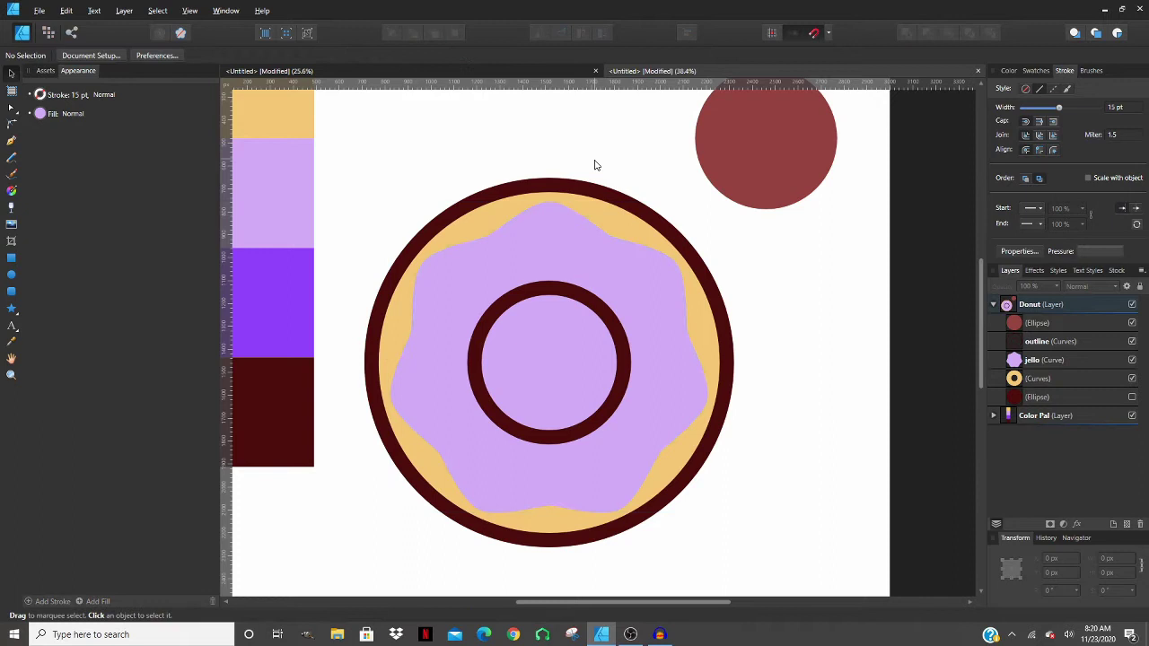
click(597, 230)
drag(709, 200, 726, 185)
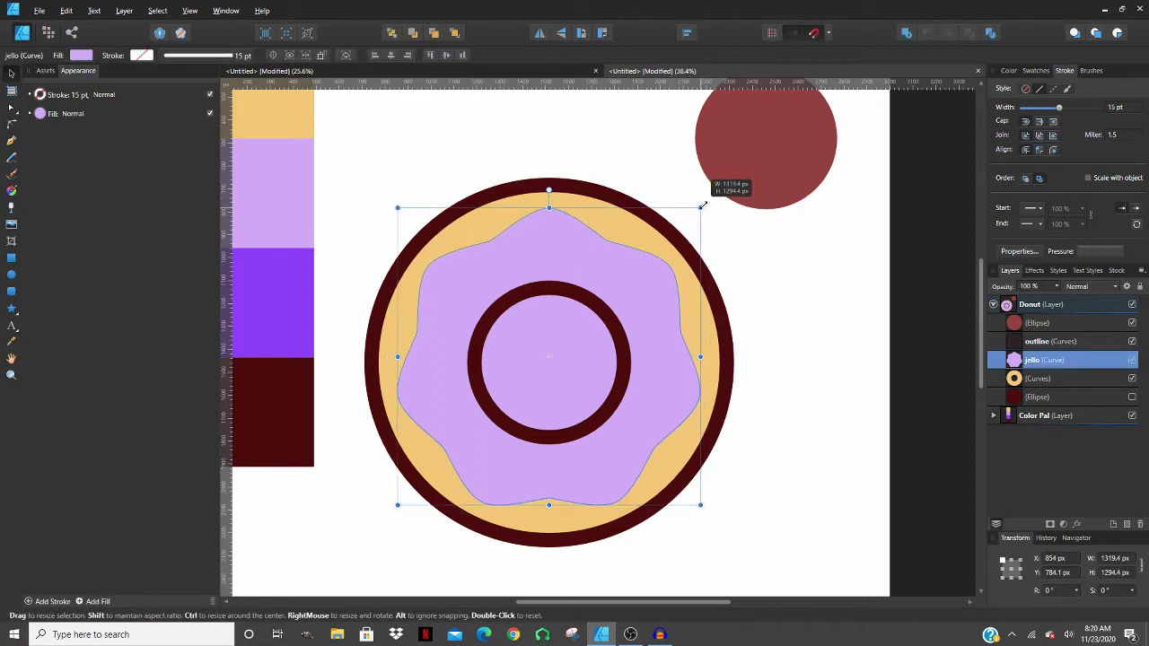
click(625, 174)
scroll(625, 180, down, 3)
scroll(625, 193, down, 2)
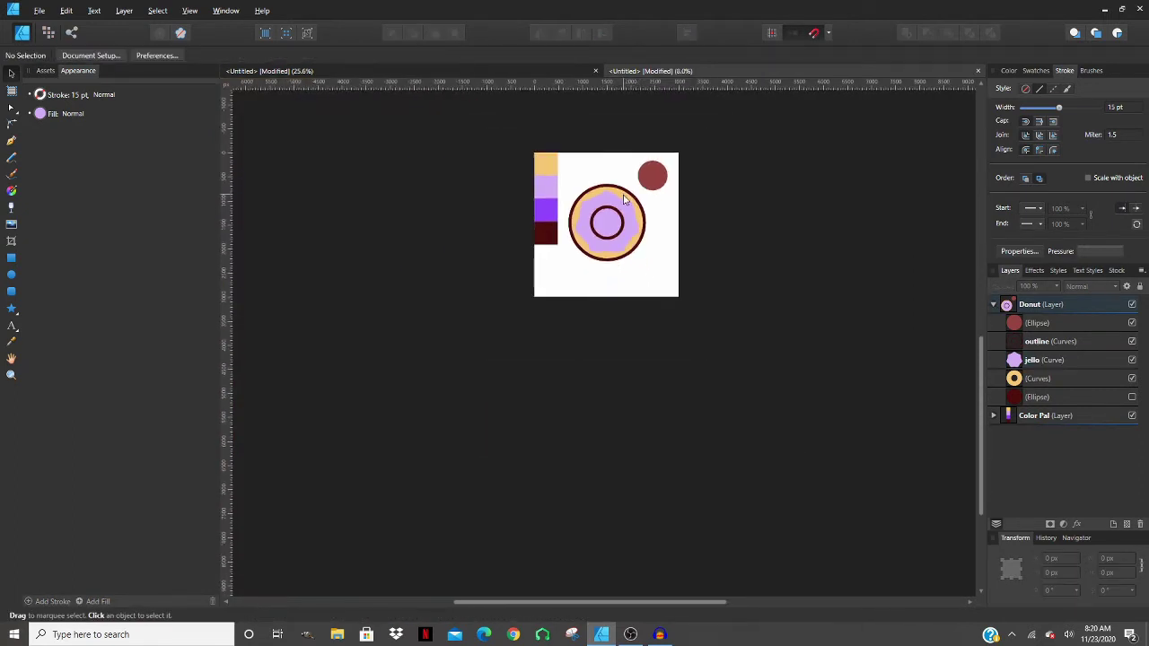
- Resize the jello shape proportionally around its centre to about 1291 × 1267 px, leaving a tan border inside the outer outline
drag(619, 218, 629, 286)
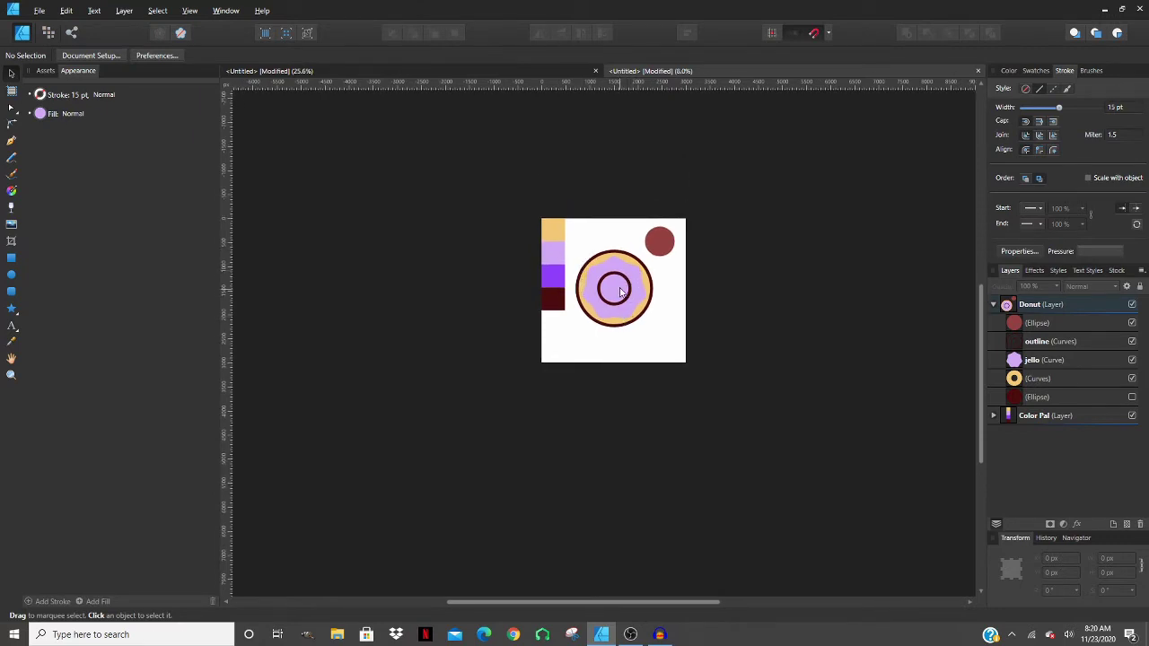
scroll(615, 276, up, 1)
scroll(615, 276, up, 2)
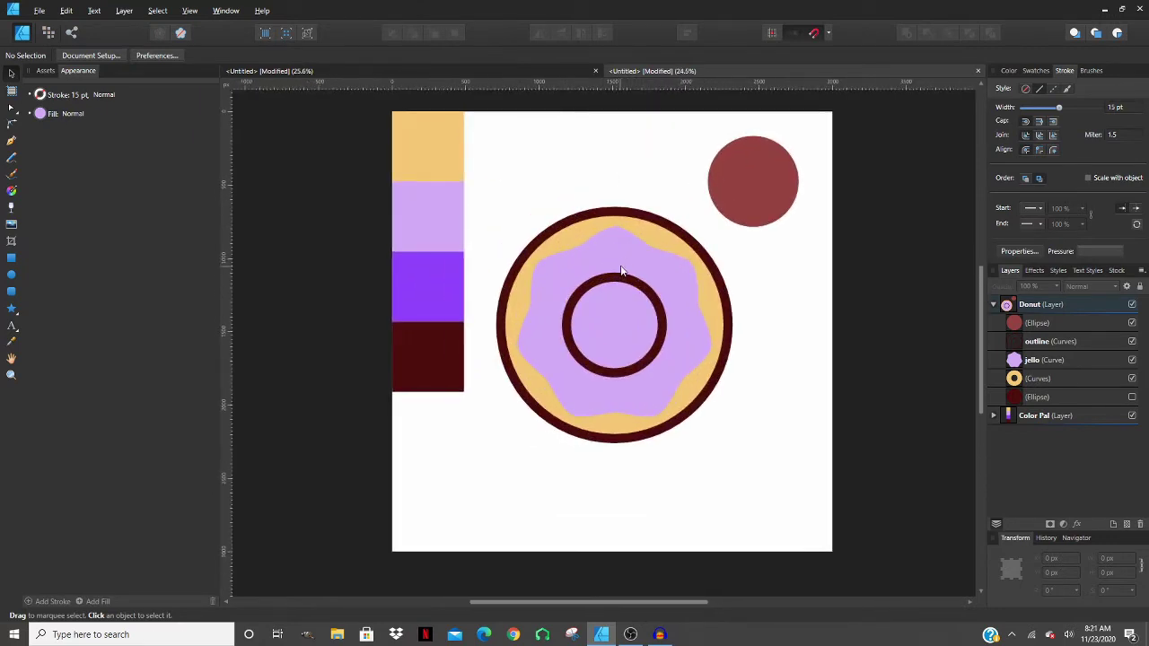
click(625, 263)
drag(710, 226, 721, 215)
scroll(682, 254, down, 1)
scroll(682, 255, down, 2)
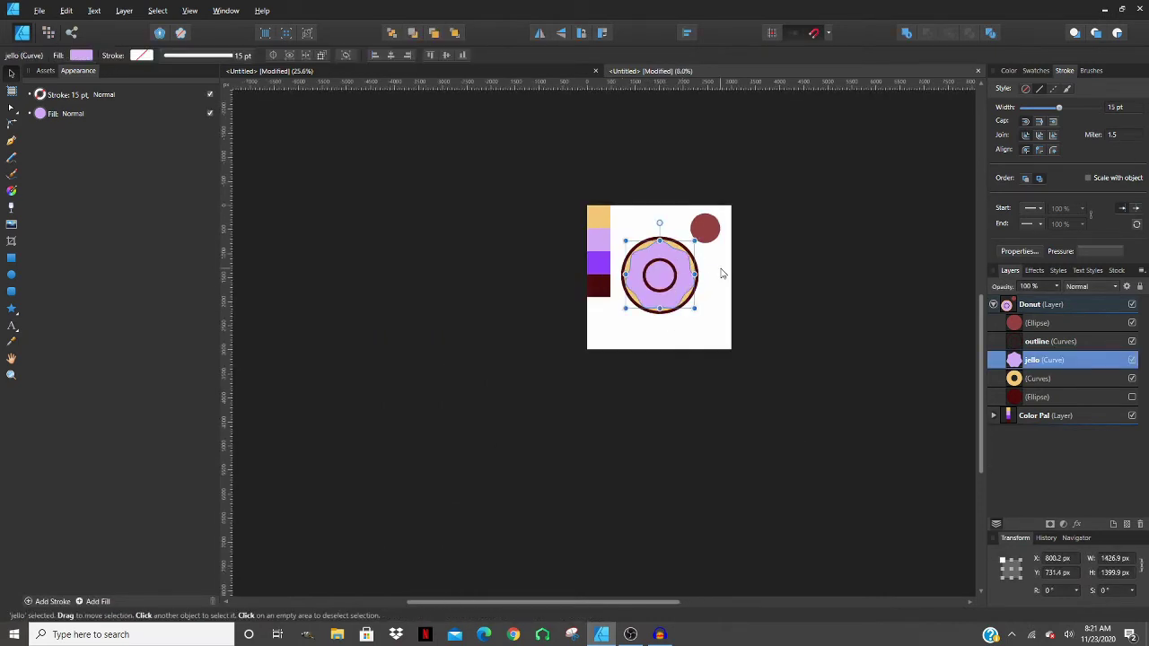
scroll(692, 249, up, 3)
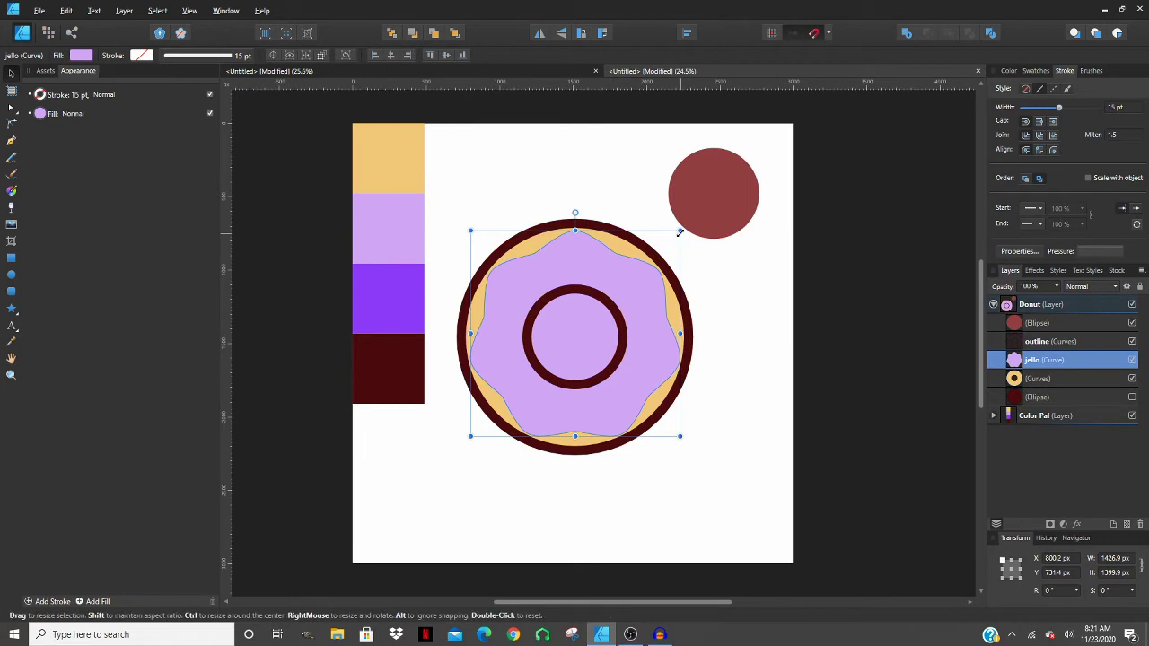
drag(680, 231, 669, 242)
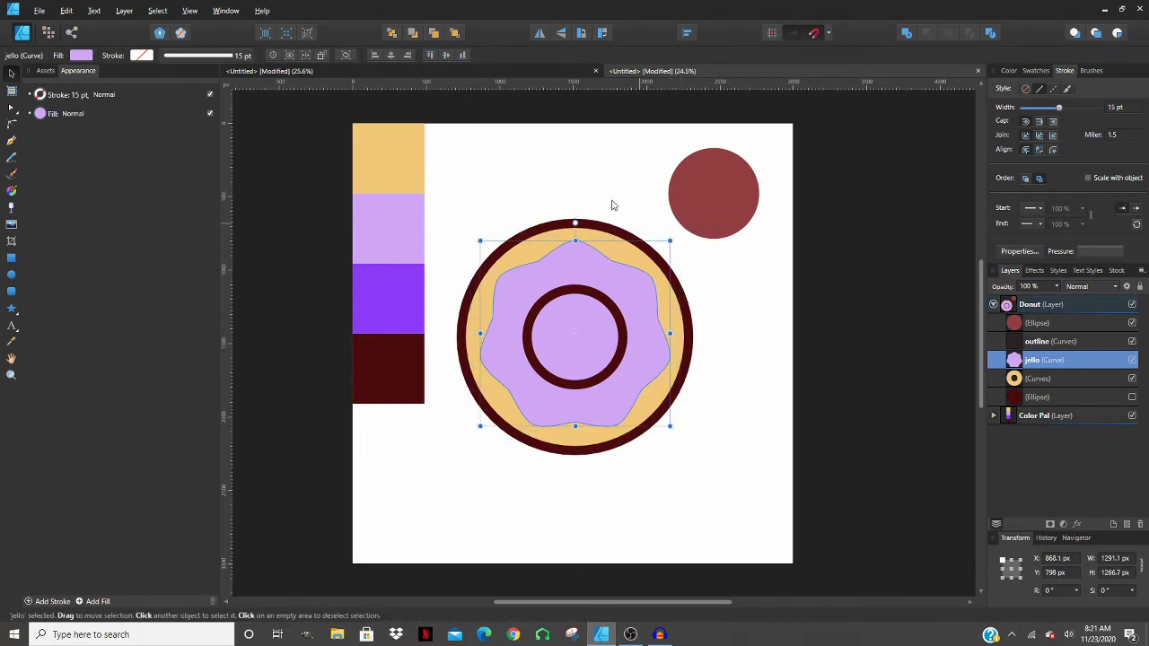
key(ctrl+d)
scroll(601, 301, up, 2)
scroll(619, 251, down, 2)
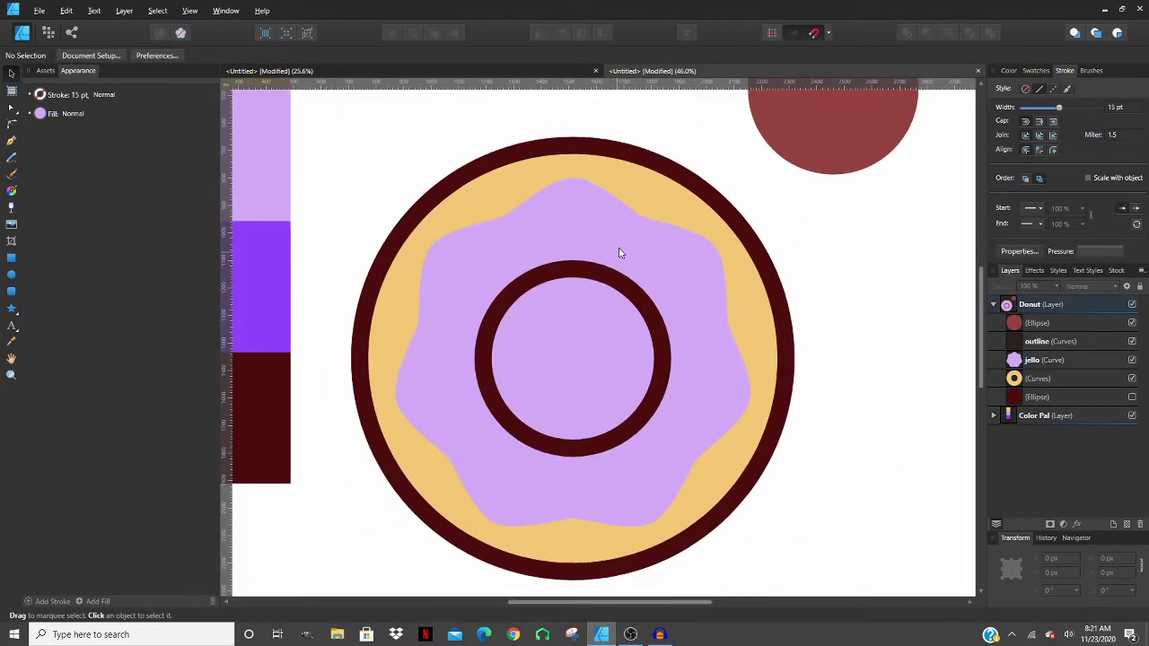
- Move the brownish-red circle closer to the donut and duplicate it in place
drag(726, 252, 726, 301)
click(781, 179)
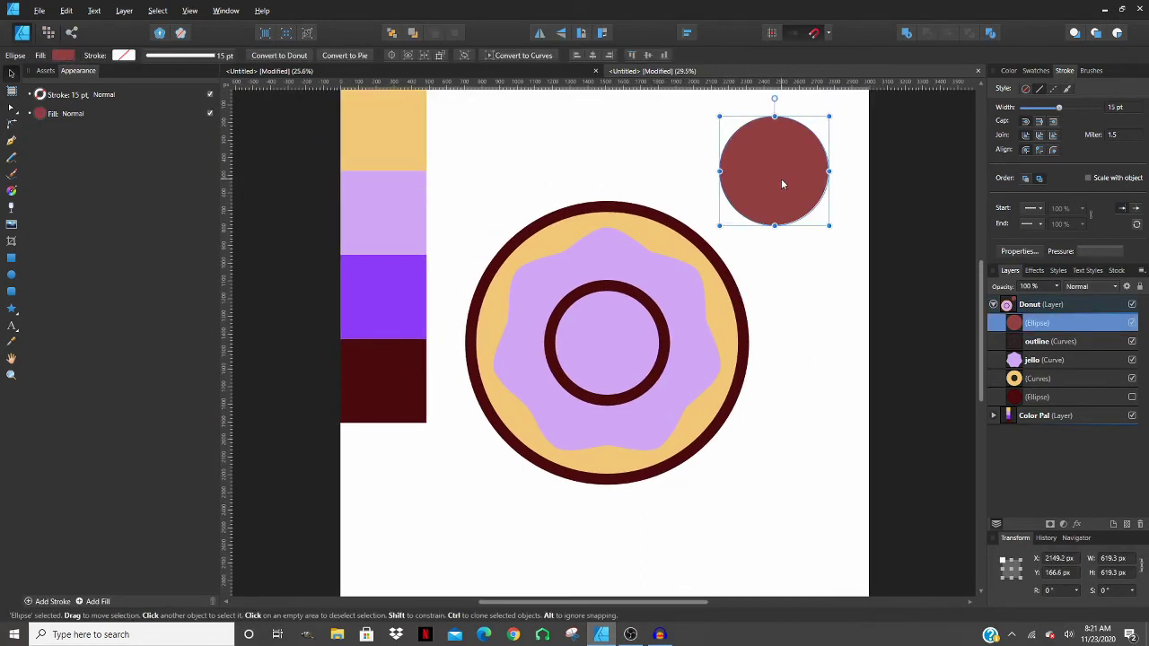
drag(781, 179, 737, 175)
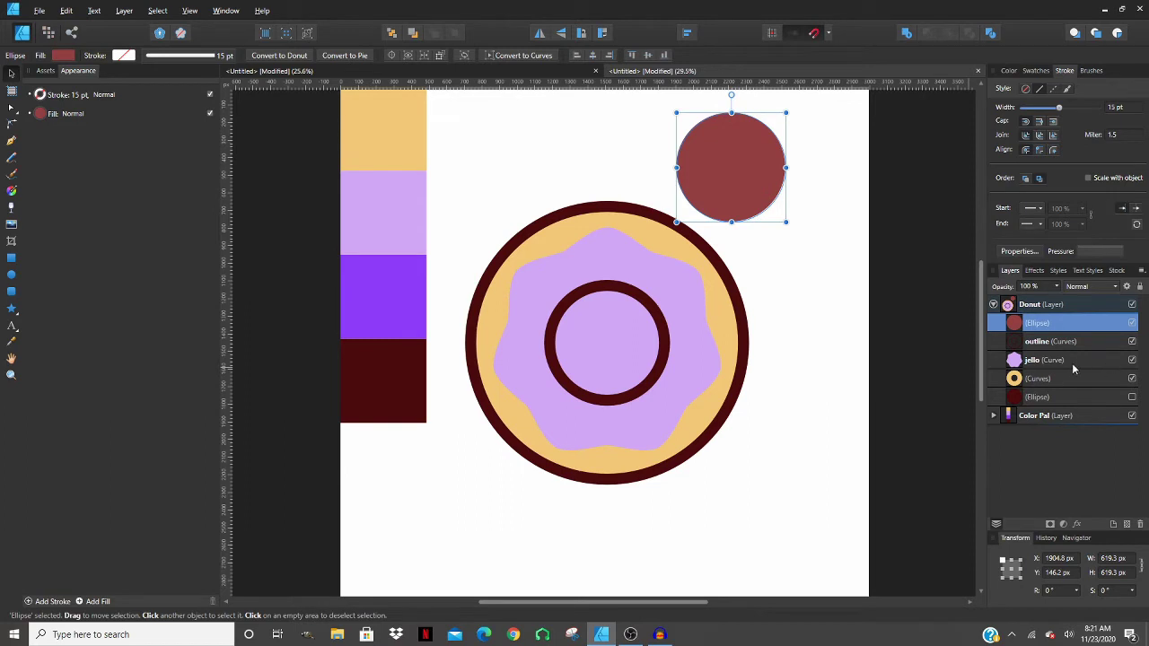
click(651, 278)
click(734, 170)
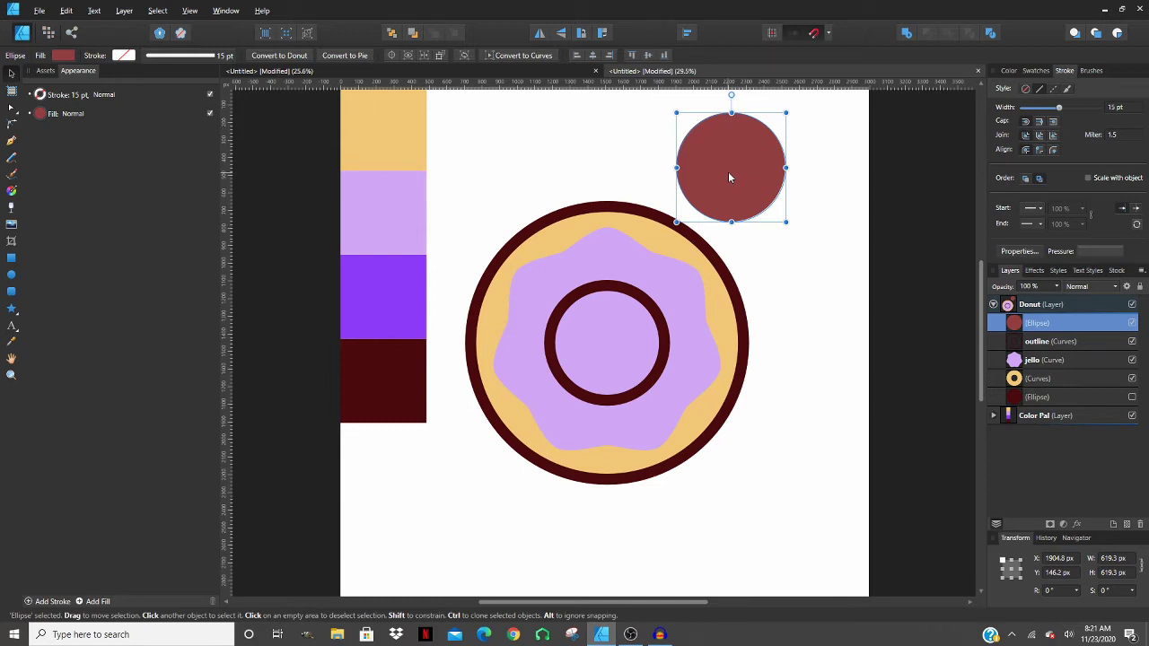
key(ctrl+j)
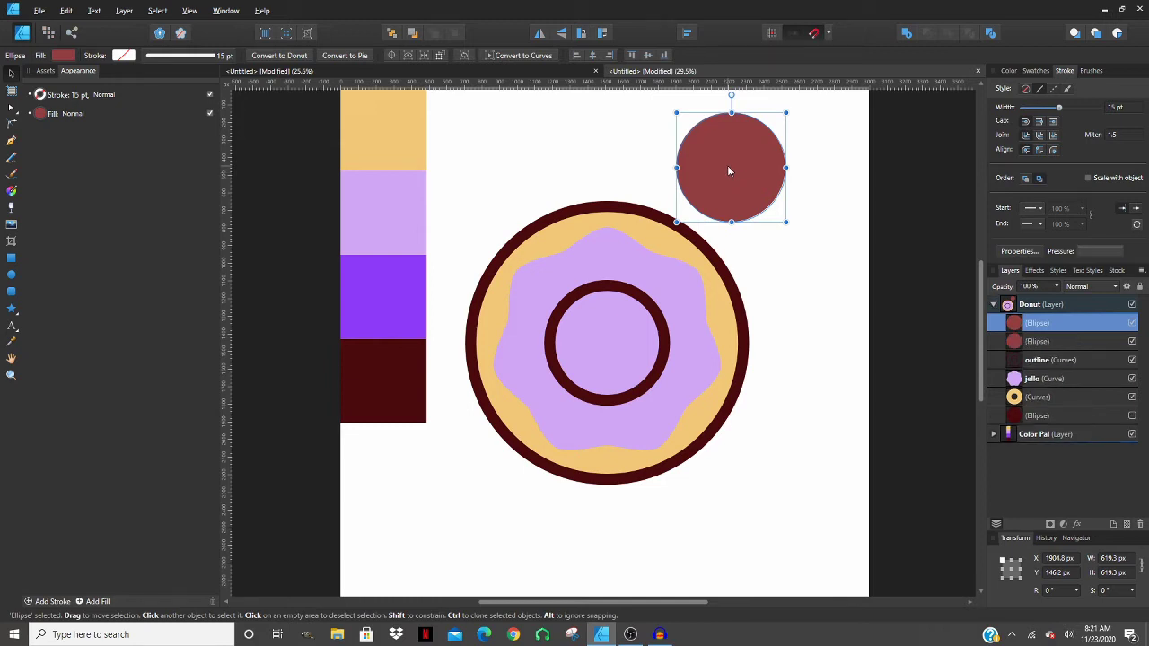
- Centre the duplicated circle and the jello shape on each other horizontally and vertically, and subtract the circle from the jello
shift+click(623, 257)
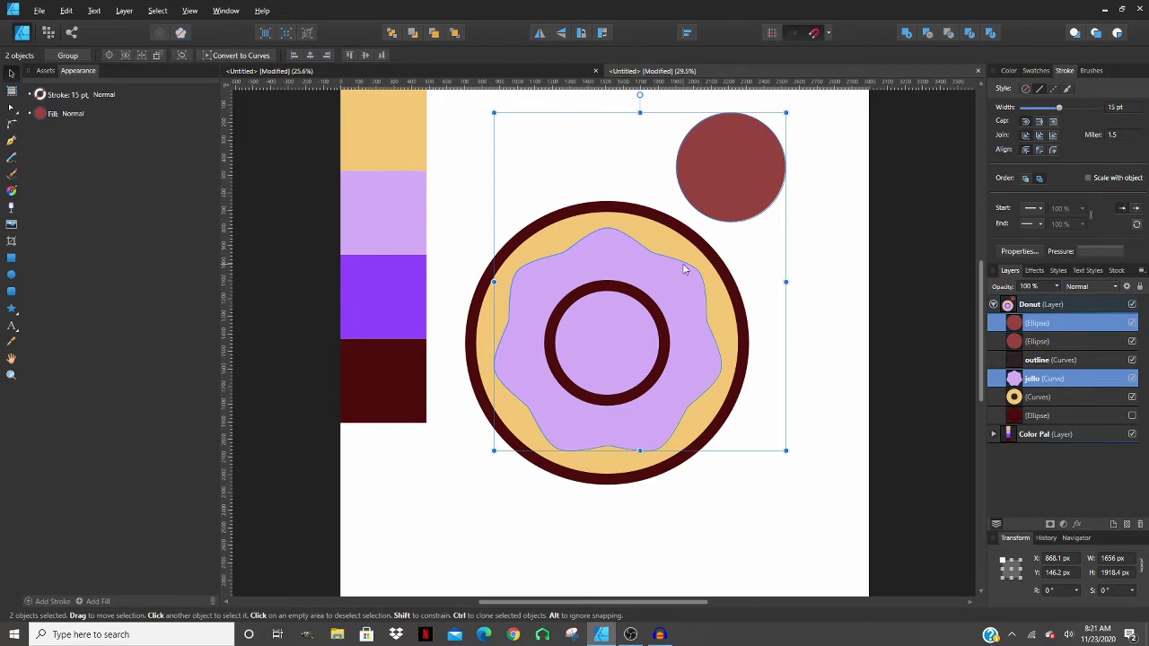
click(309, 55)
click(365, 55)
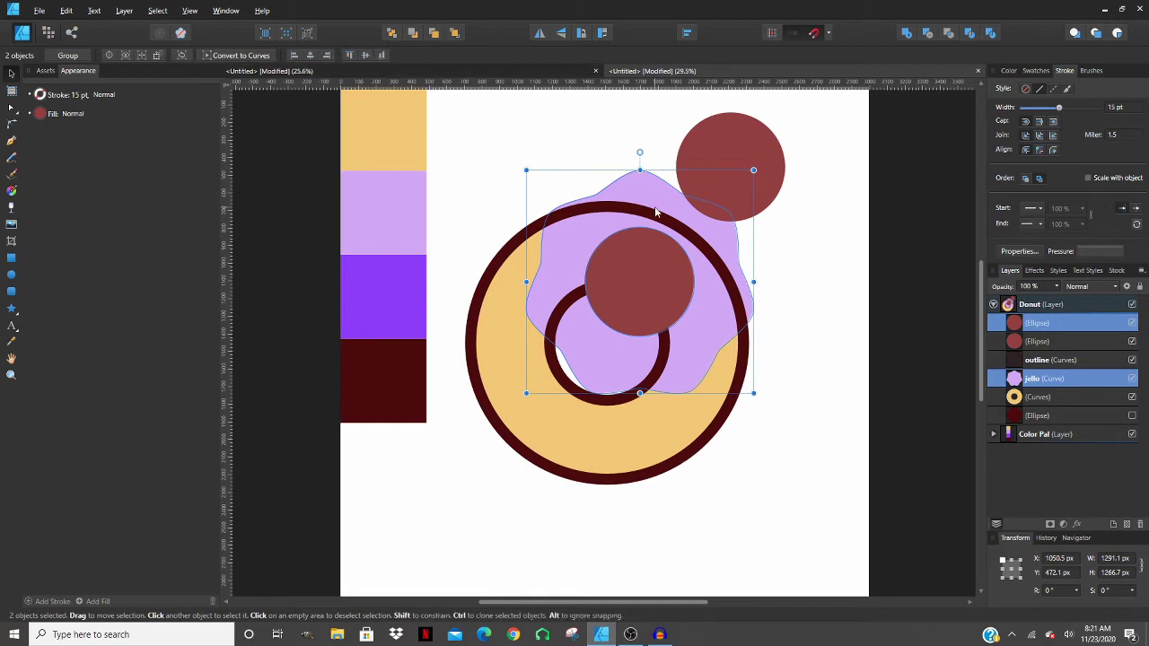
click(931, 36)
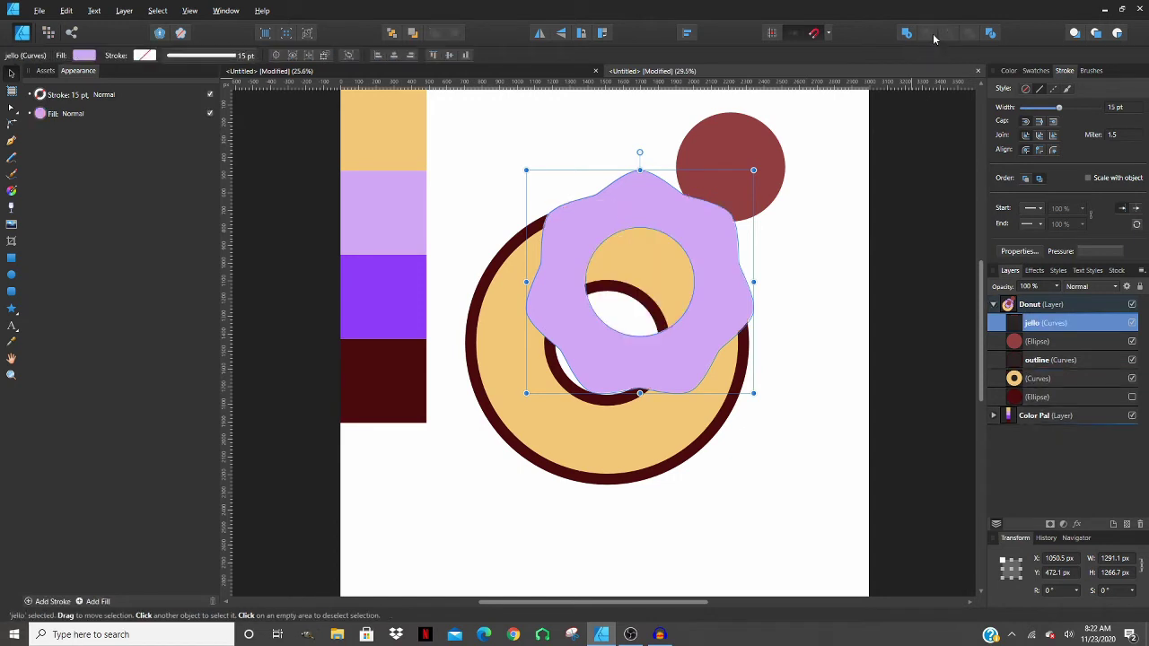
- Move the ring-shaped jello back onto the donut so that its hole lines up with the donut's hole
drag(699, 215, 669, 281)
click(562, 190)
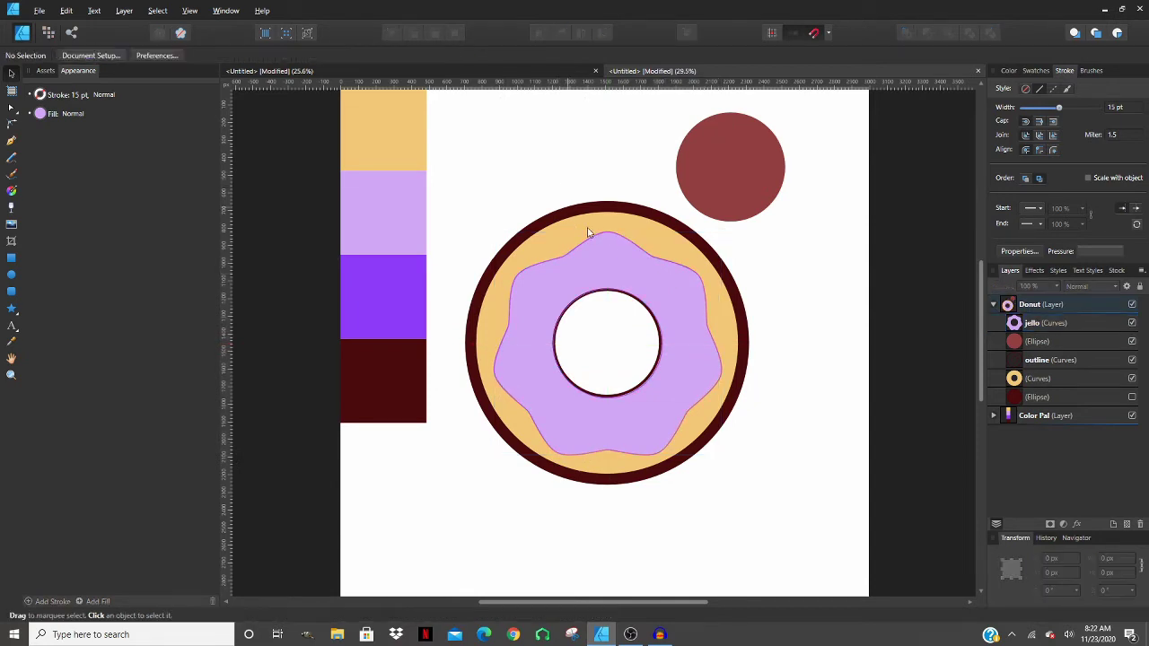
click(646, 287)
mouse_move(719, 236)
mouse_down()
mouse_move(711, 242)
mouse_move(759, 221)
mouse_move(744, 236)
mouse_move(727, 232)
mouse_up()
click(806, 293)
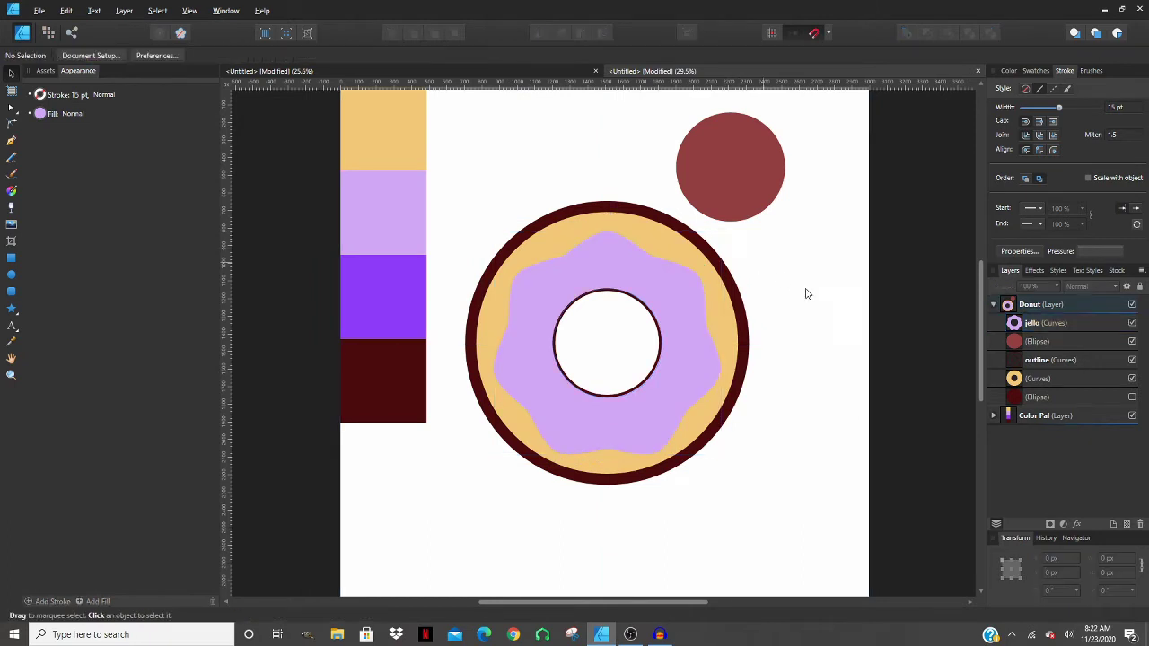
- Move the jello curves beneath the outline and above the tan ring in the layer order, without nesting them inside another object
drag(1036, 328, 1030, 372)
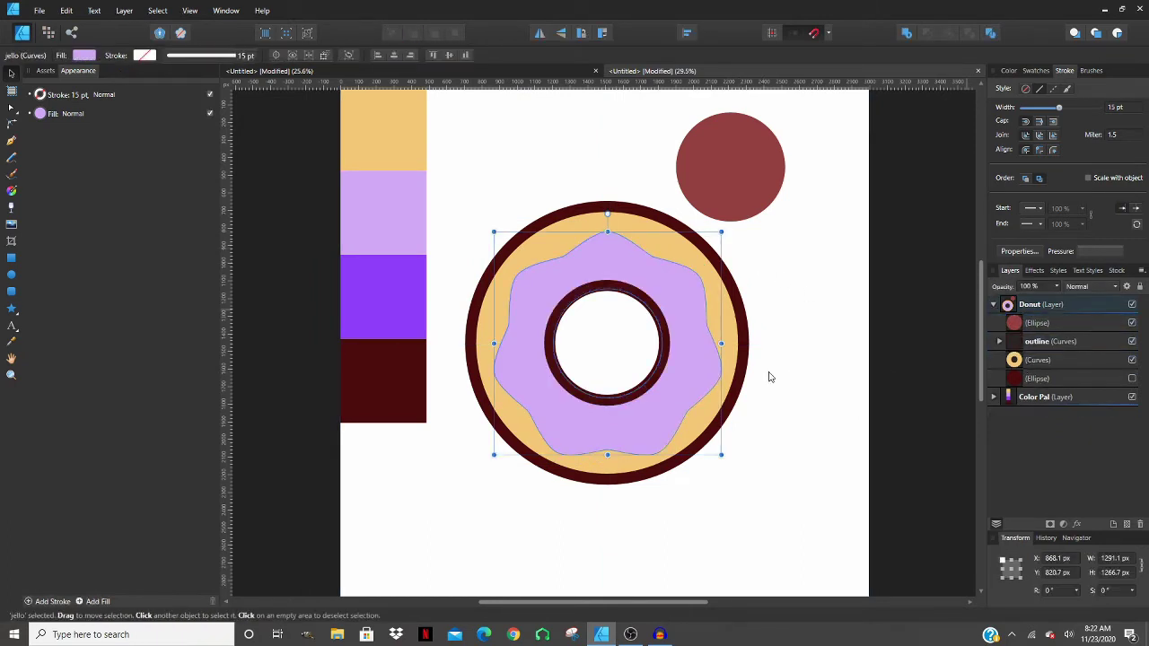
key(ctrl+z)
drag(1034, 323, 1030, 377)
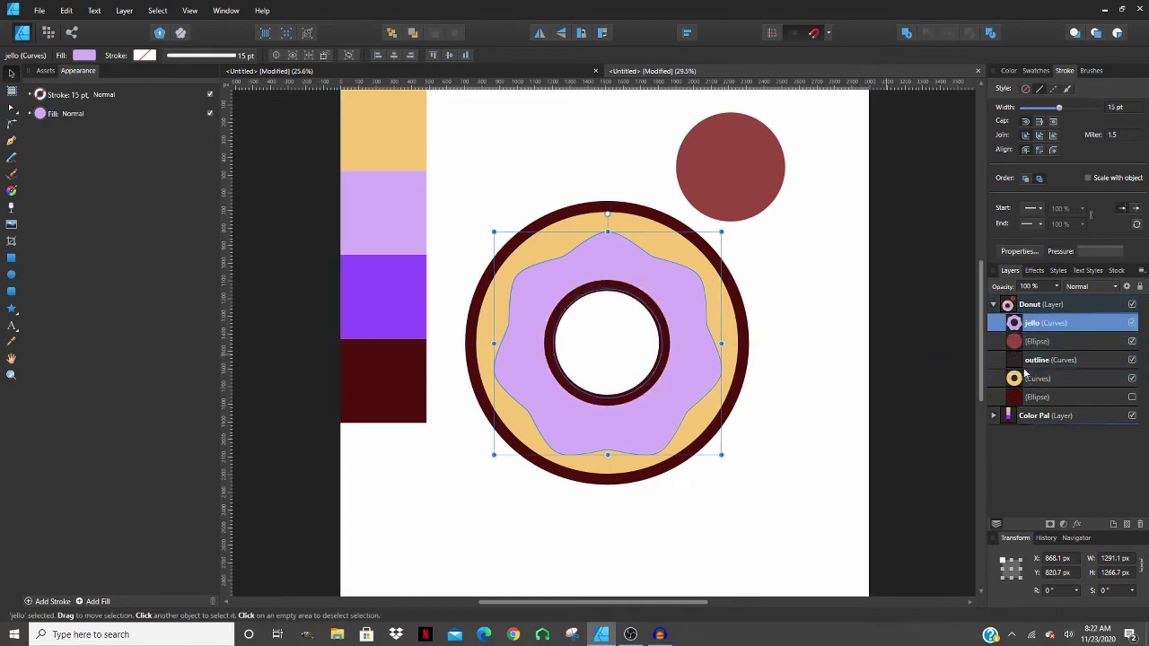
click(773, 384)
- Shrink the jello ring around its centre to about 1250 × 1227 px and inspect its hole's edge against the inner outline
scroll(618, 352, up, 2)
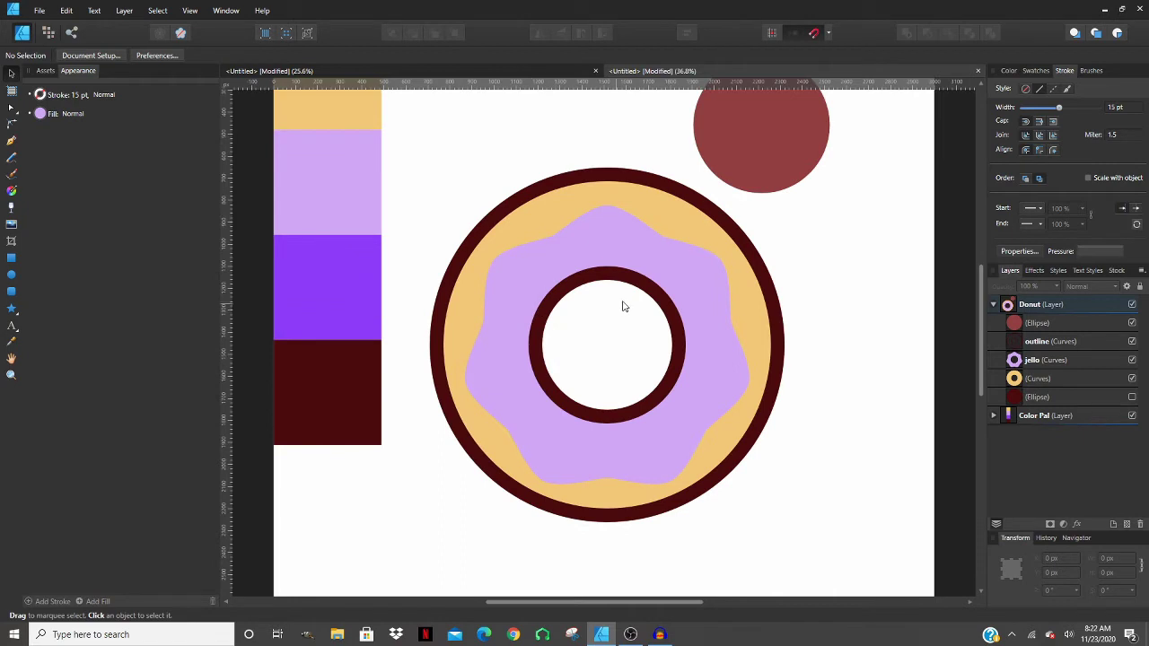
click(724, 301)
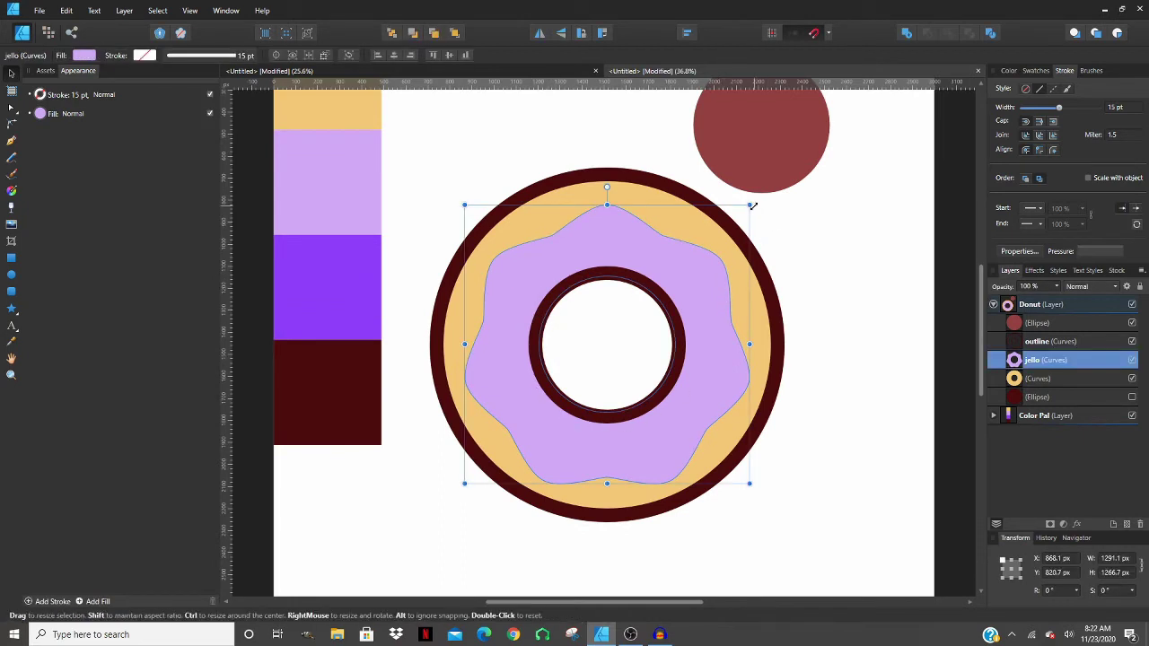
drag(751, 205, 744, 209)
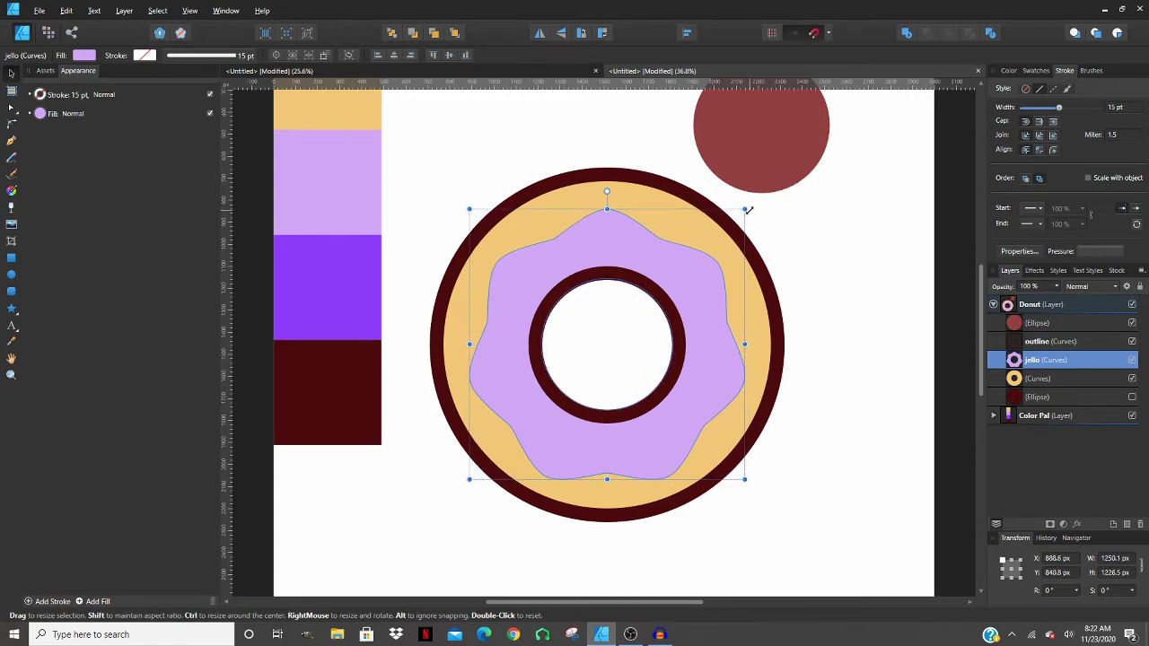
scroll(610, 315, up, 10)
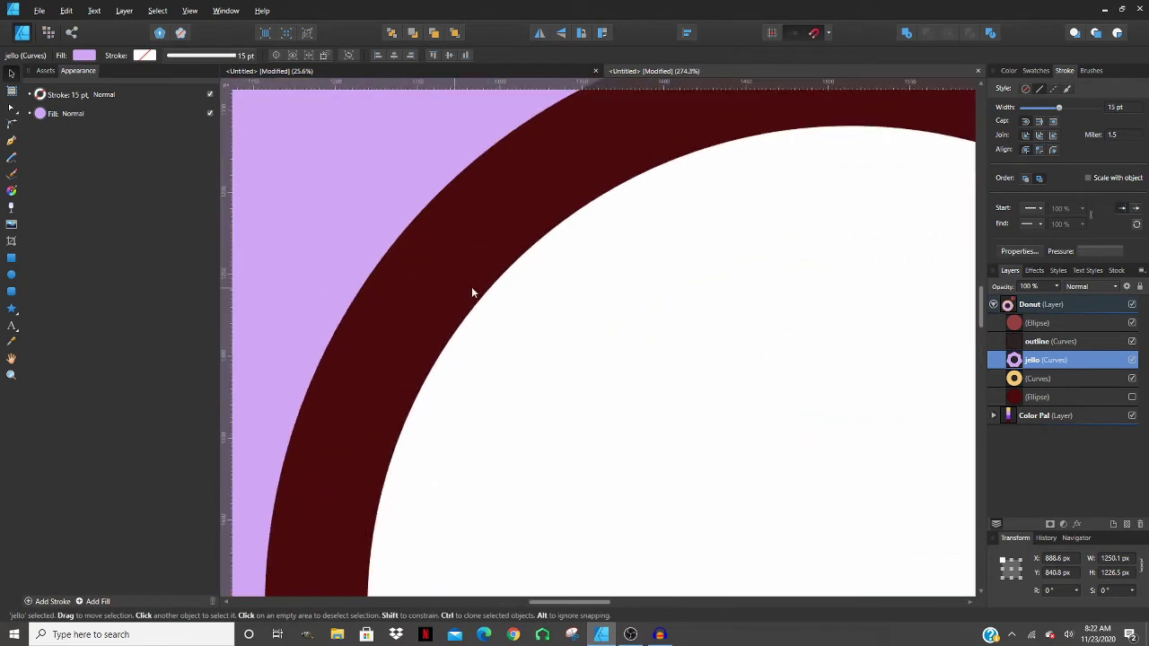
scroll(476, 323, down, 10)
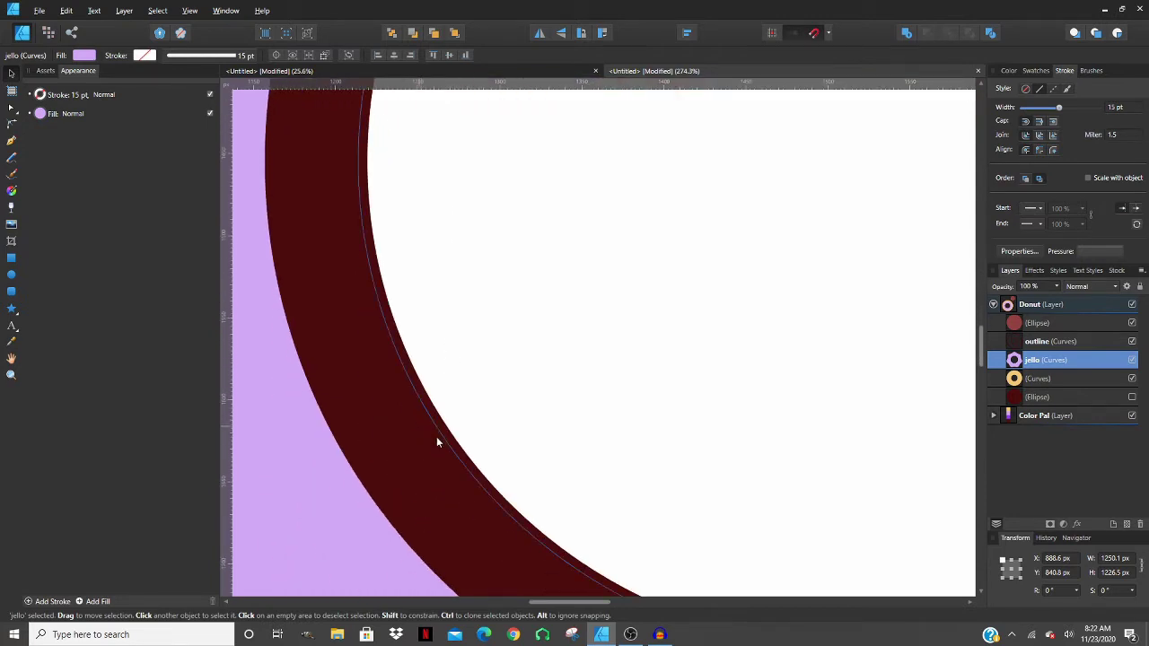
scroll(626, 477, down, 5)
scroll(547, 441, right, 5)
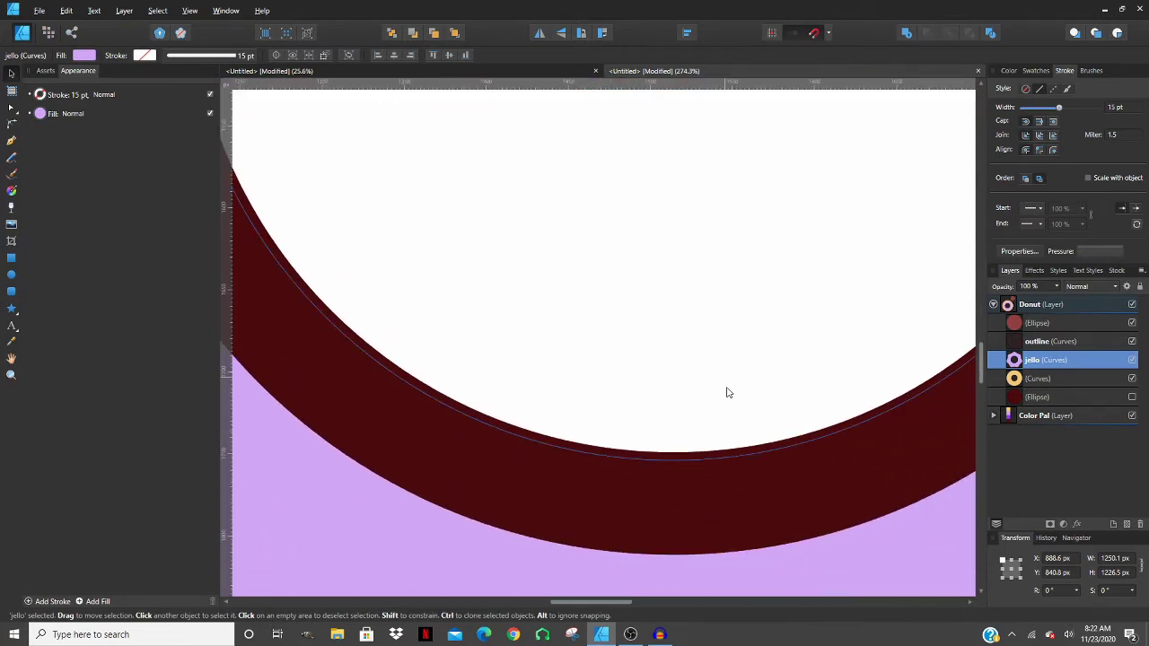
scroll(708, 429, down, 10)
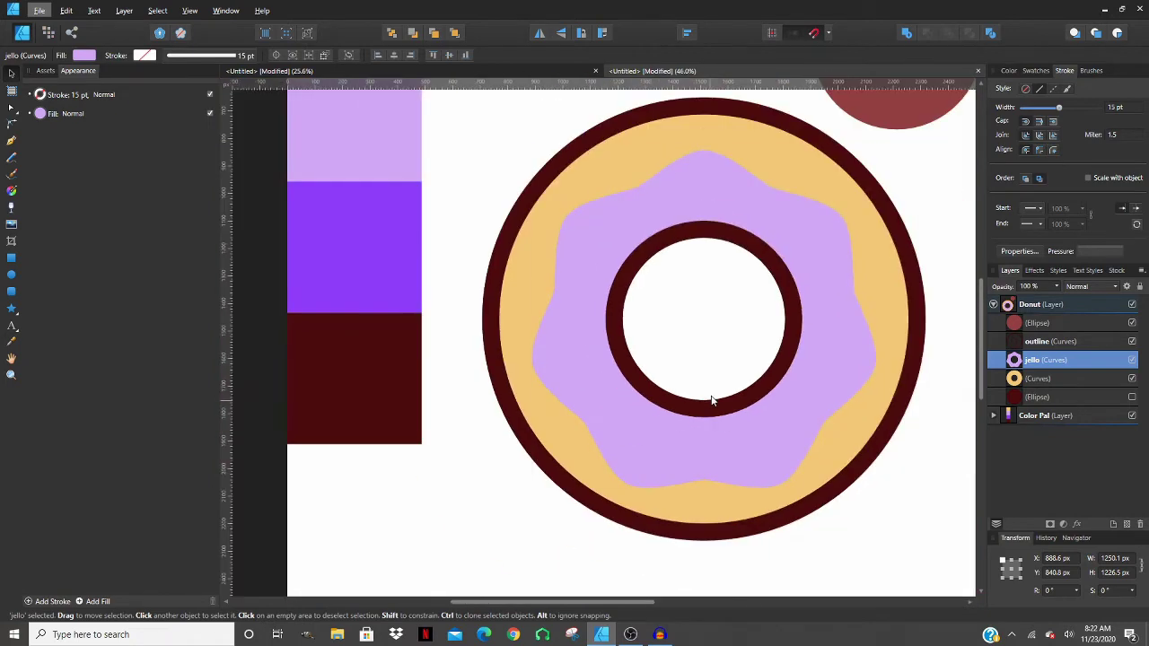
key(ctrl+0)
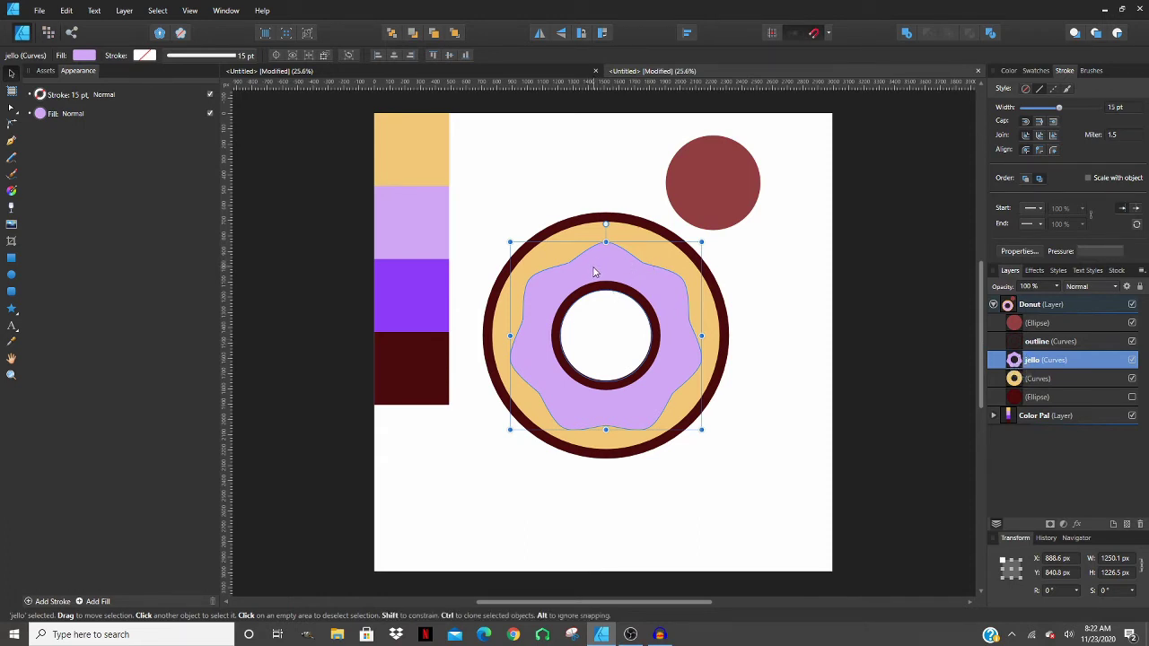
- Duplicate the jello ring, remove the copy's fill and give it a dark maroon stroke
key(ctrl+j)
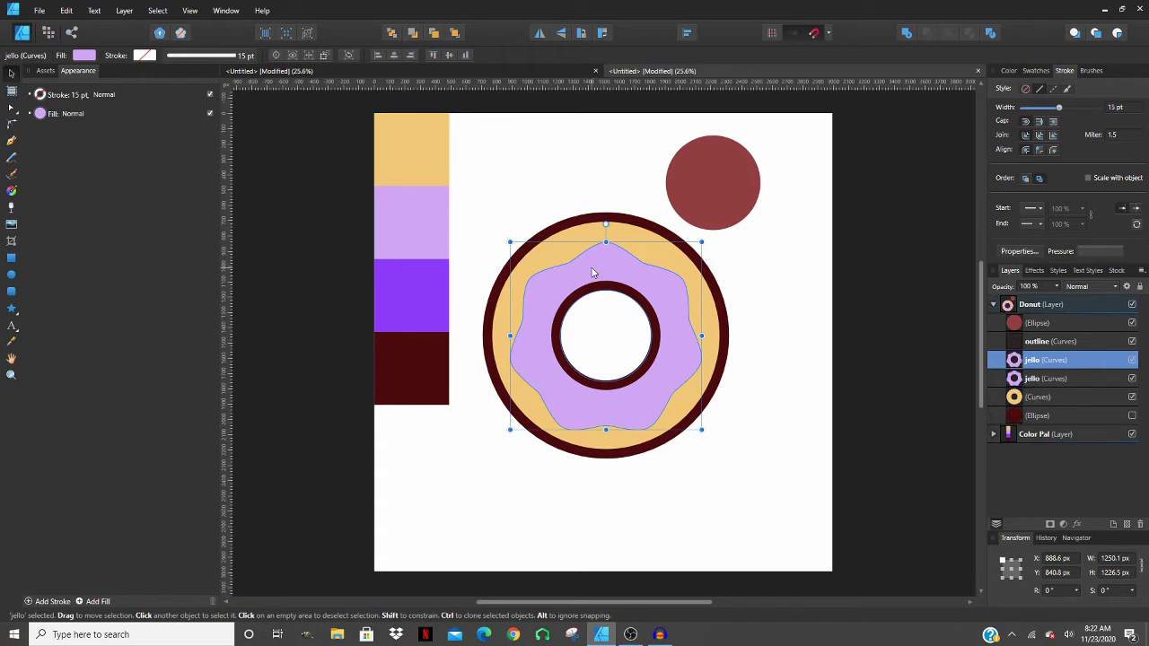
click(85, 57)
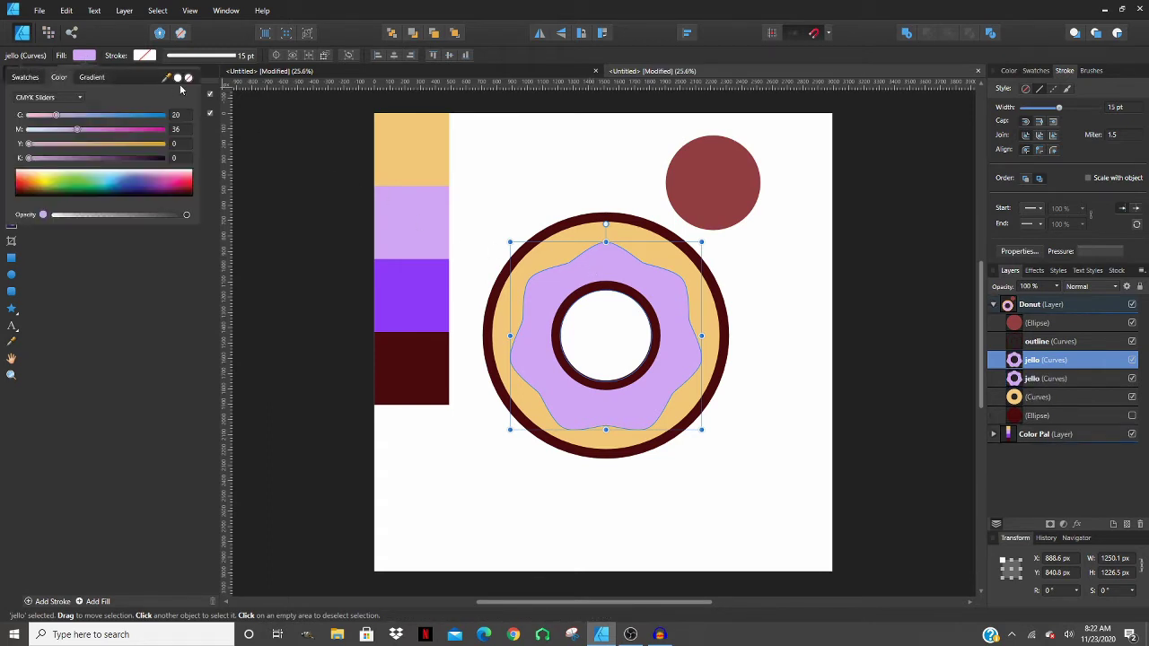
click(186, 79)
click(145, 55)
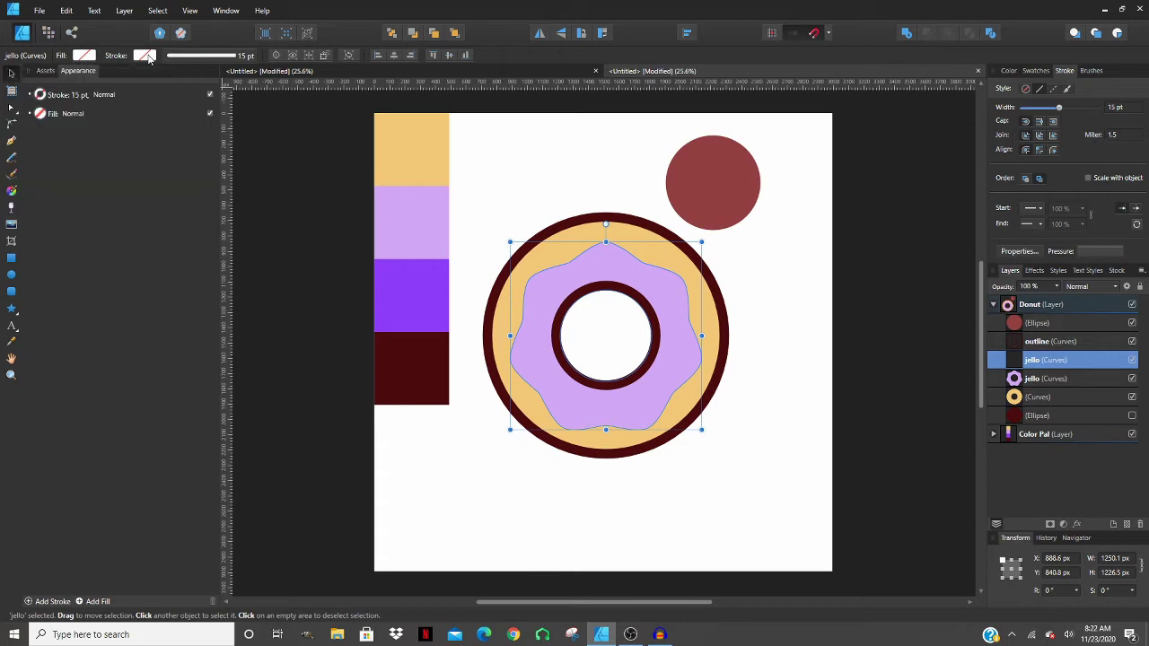
click(145, 56)
click(99, 99)
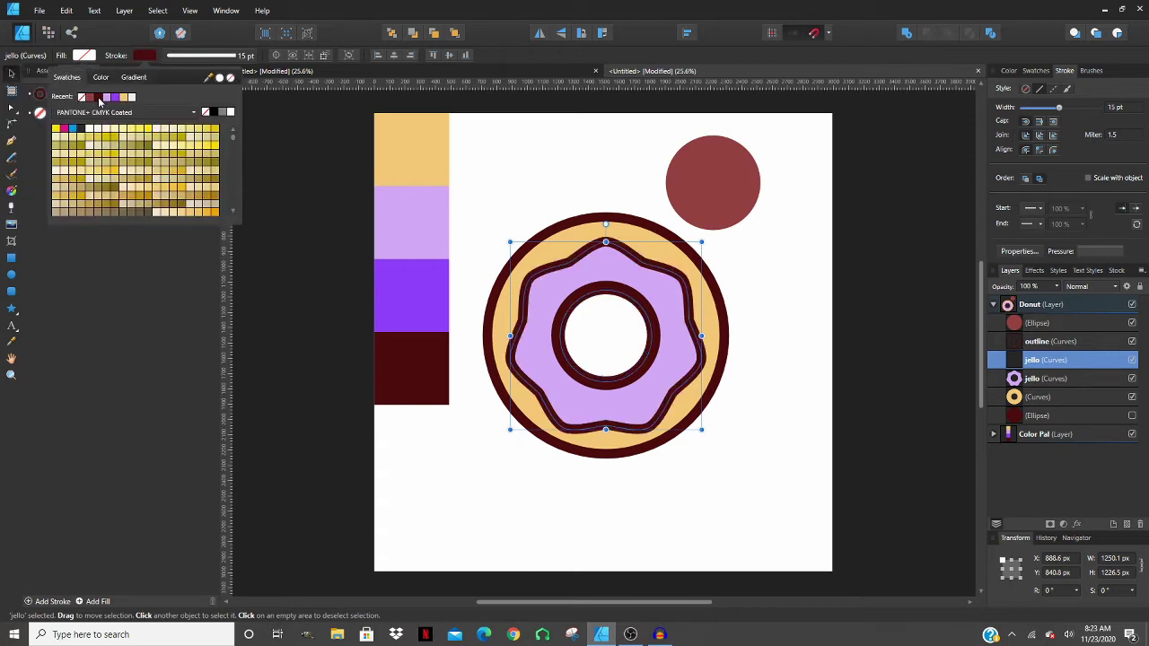
click(521, 153)
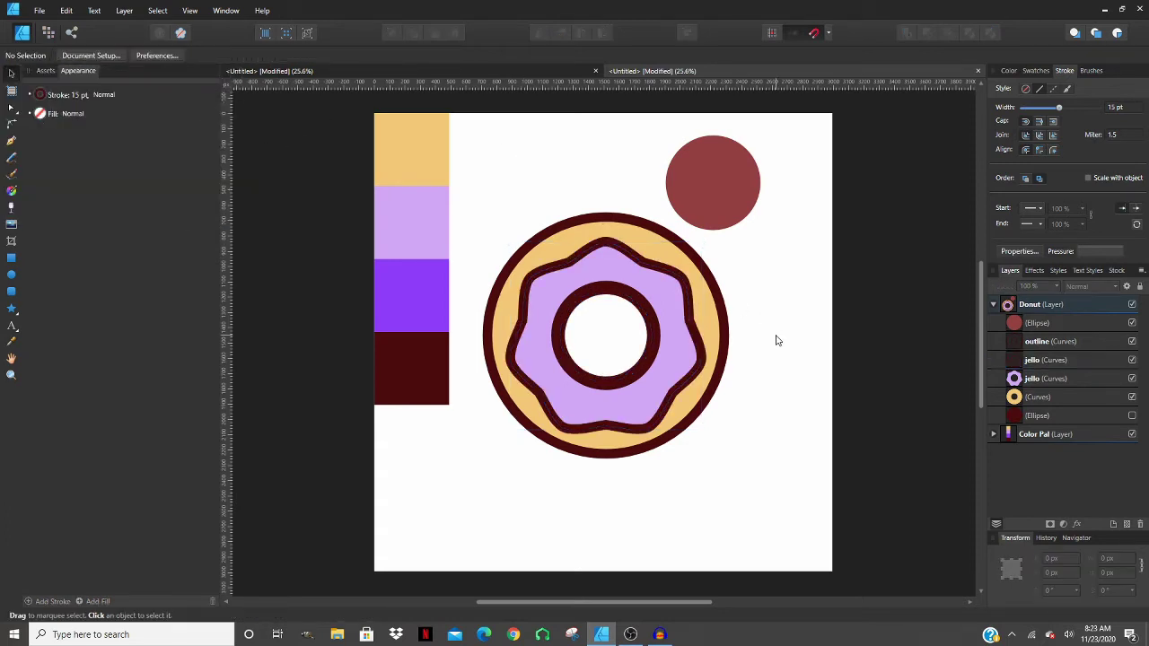
- Toggle the outline and the stroked jello copy off and on to compare them, and try enlarging the copy slightly
click(1037, 361)
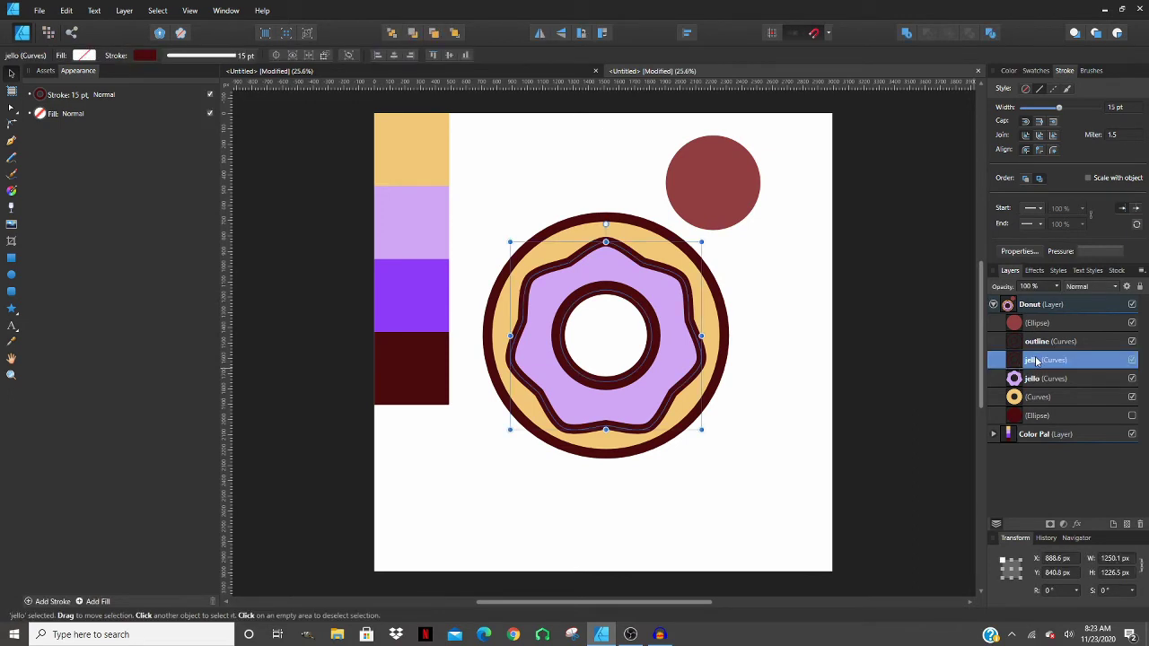
click(1131, 342)
click(1131, 342)
click(1129, 363)
click(1129, 362)
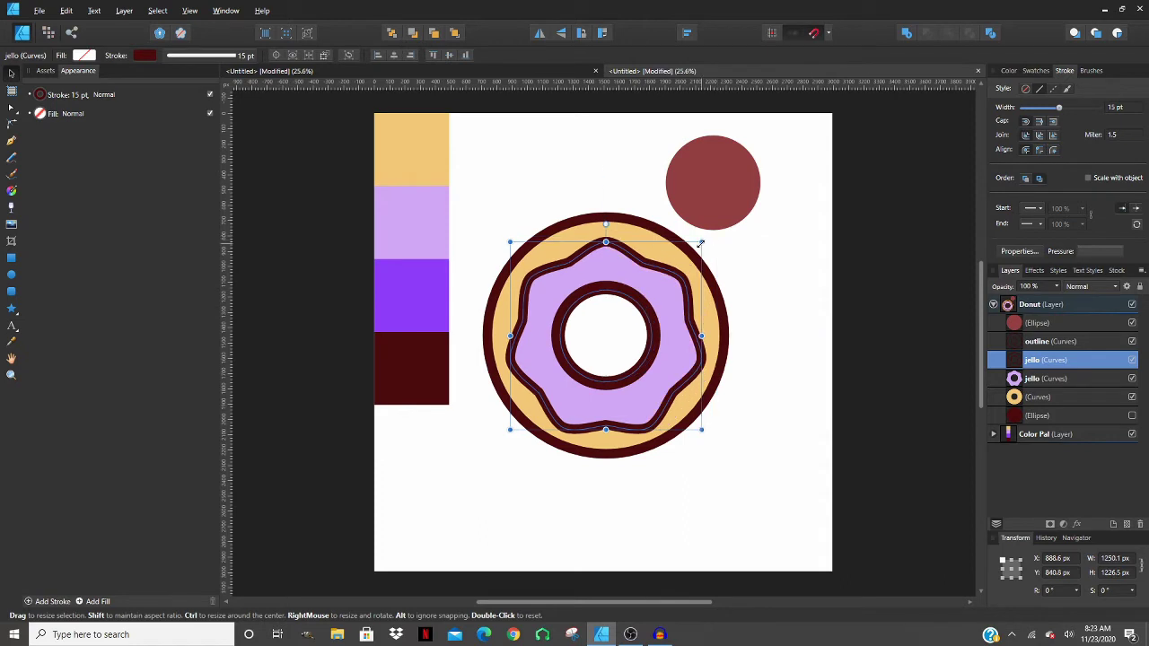
mouse_move(701, 242)
mouse_down()
mouse_move(712, 220)
mouse_move(703, 240)
mouse_up()
click(477, 193)
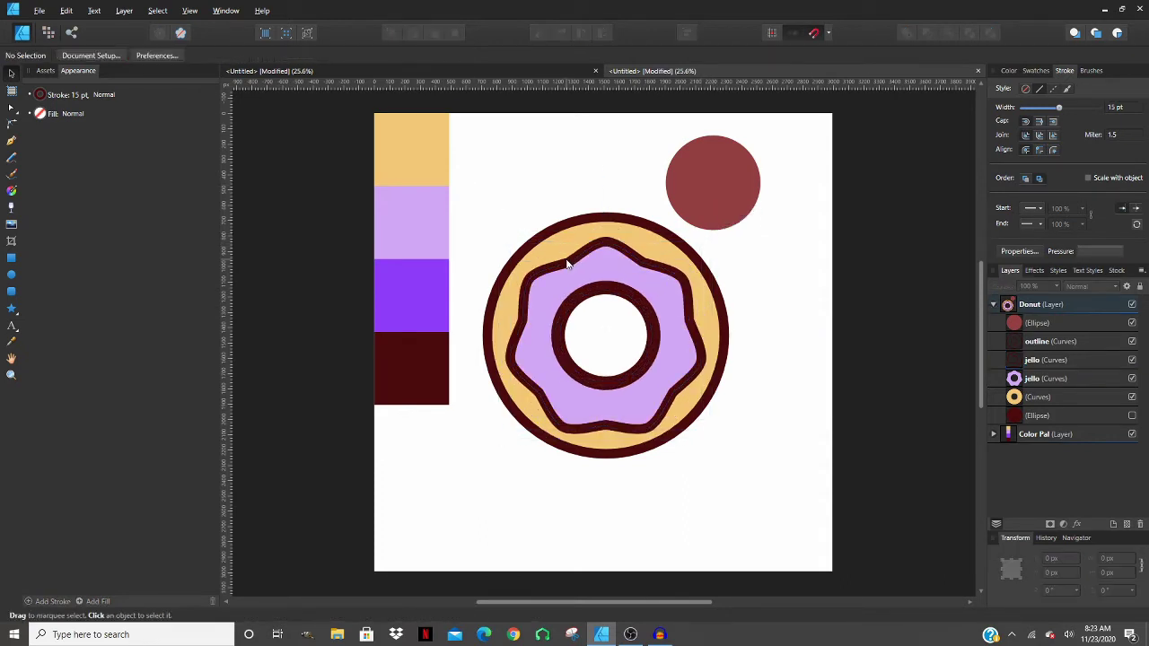
- Set the stroke width of the maroon jello outline to 10 pt
click(569, 260)
click(145, 54)
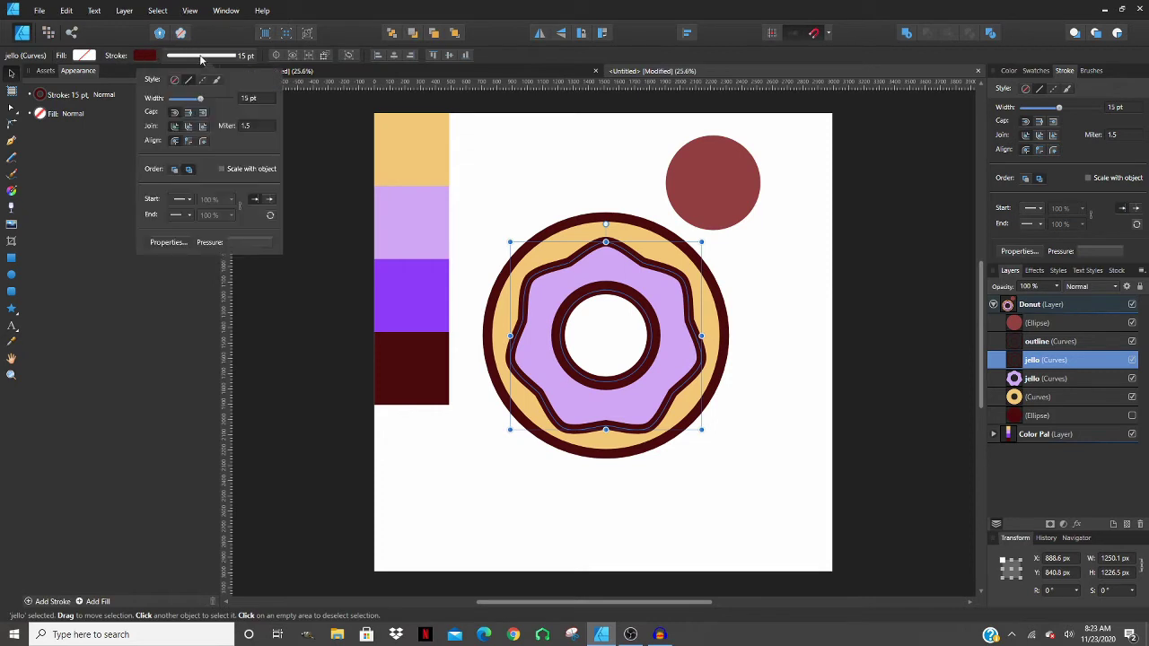
click(266, 97)
text(10)
key(Return)
click(582, 211)
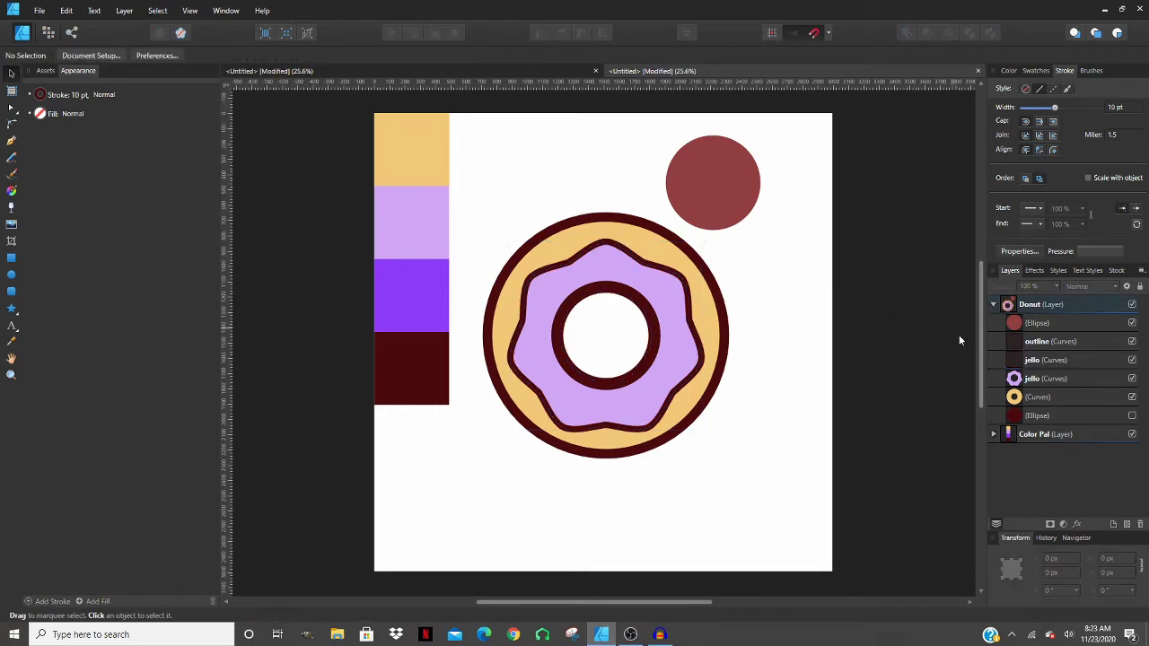
- Toggle the maroon jello outline off and on, and inspect the outlined donut up close and at full size
click(1132, 360)
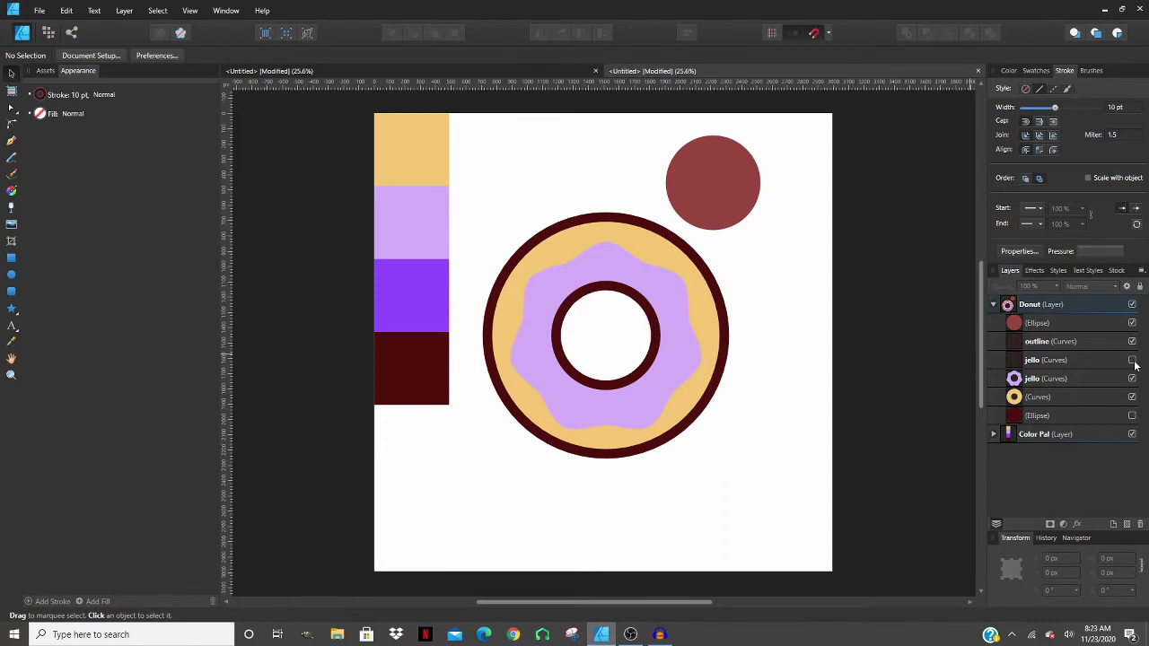
click(1133, 360)
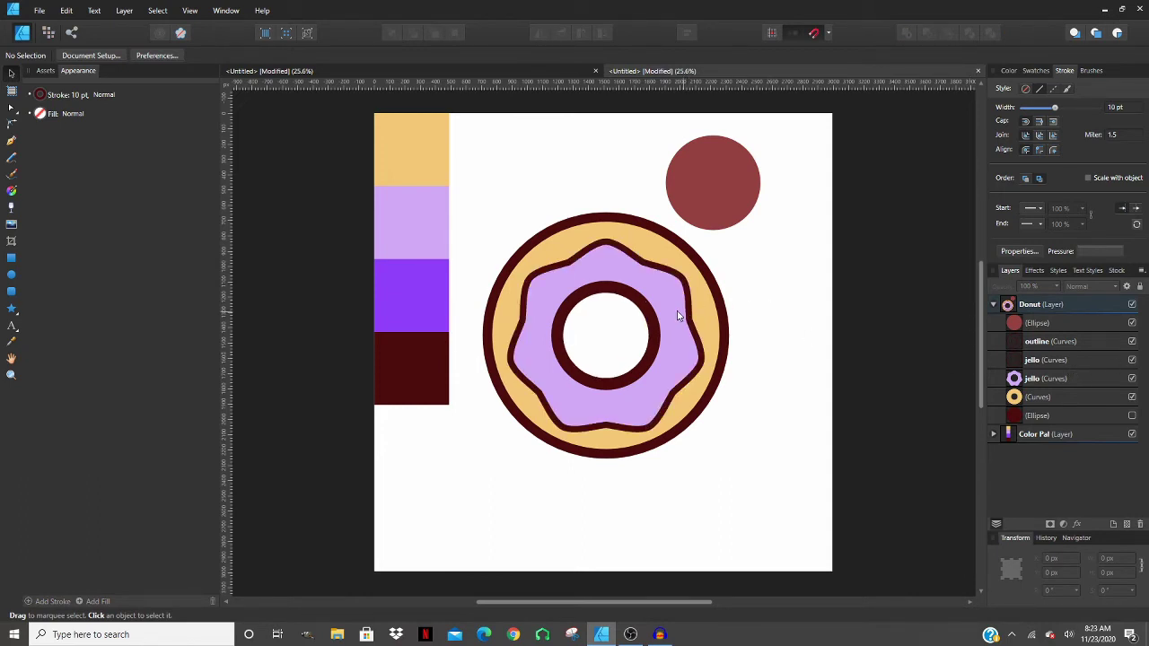
scroll(641, 314, up, 3)
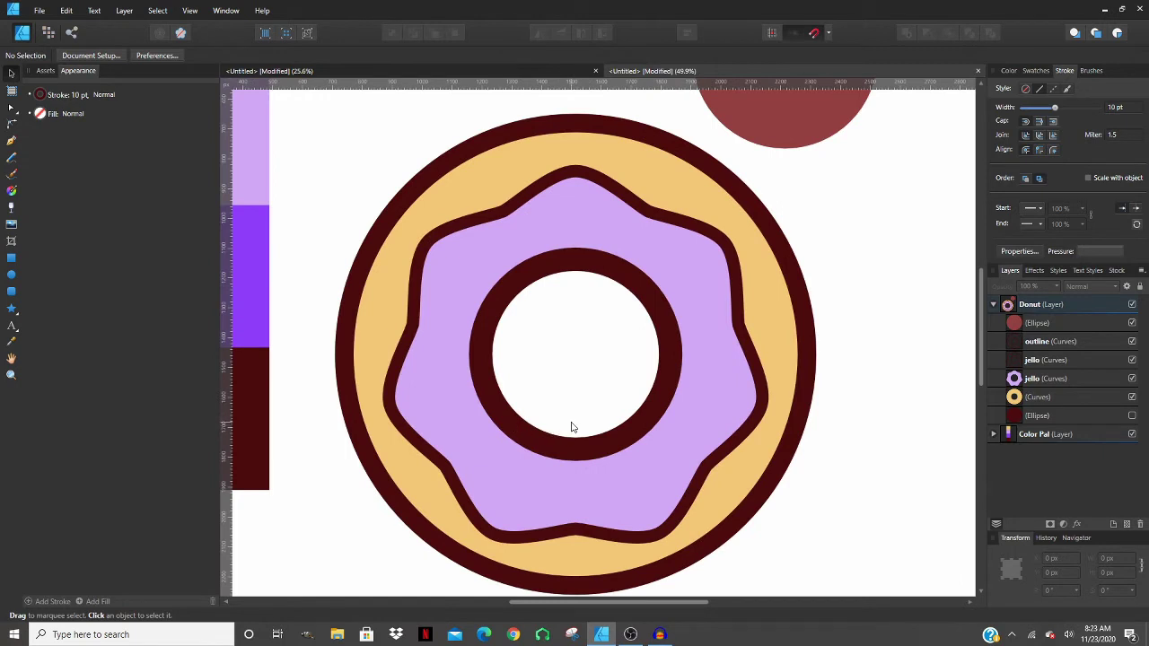
scroll(571, 427, down, 3)
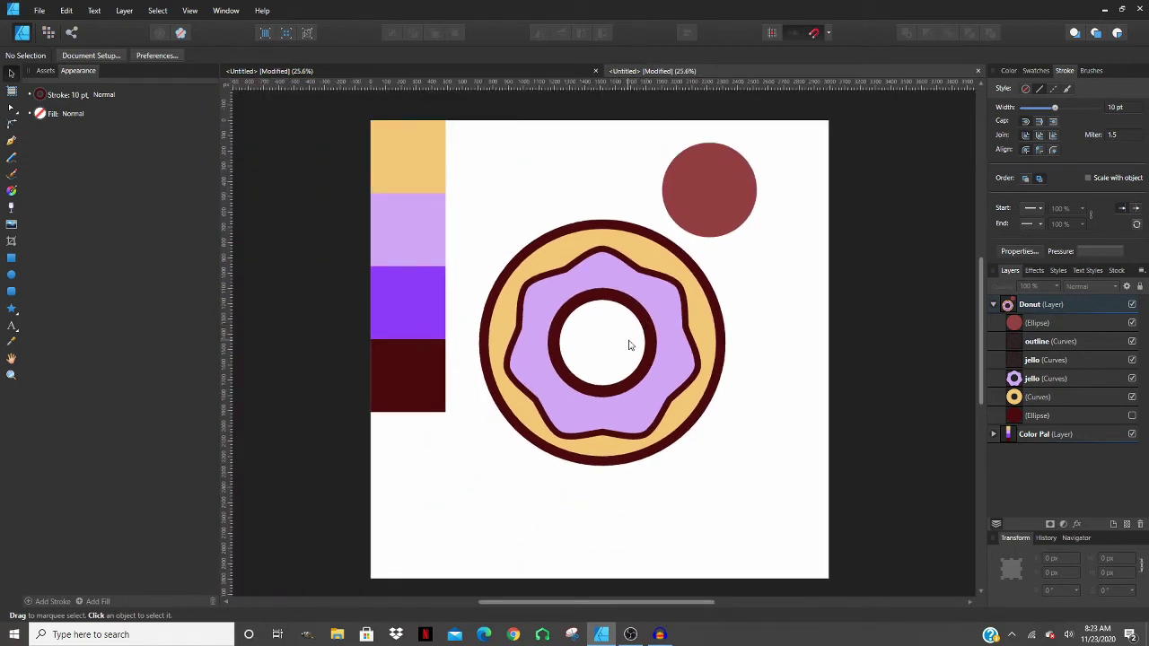
scroll(648, 348, up, 2)
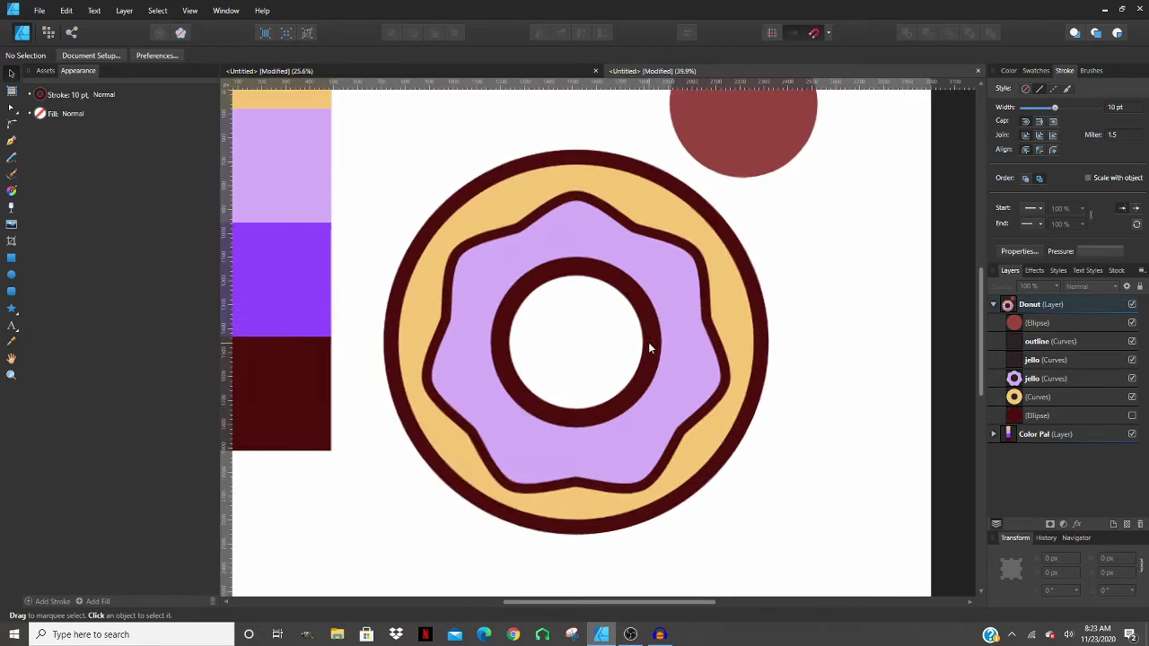
drag(654, 329, 693, 335)
scroll(671, 334, down, 1)
scroll(674, 341, up, 1)
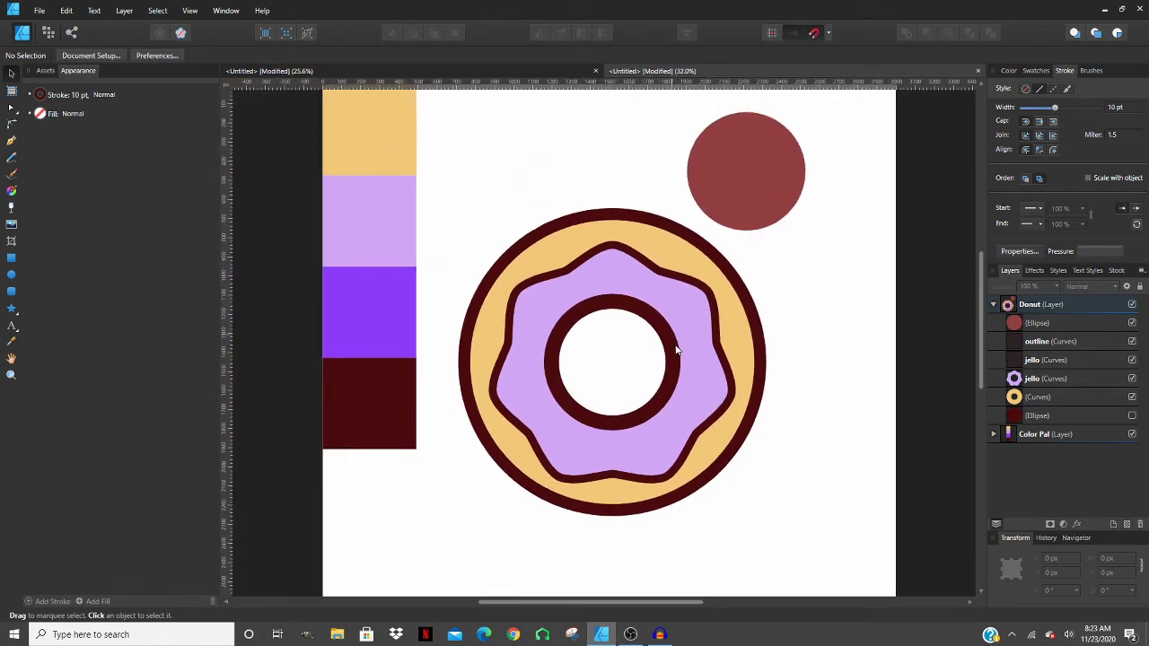
- Move the brownish-red circle up and outward to the page's upper edge, at about X 2169 px, Y 0 px, and deselect it
click(812, 179)
drag(811, 178, 847, 161)
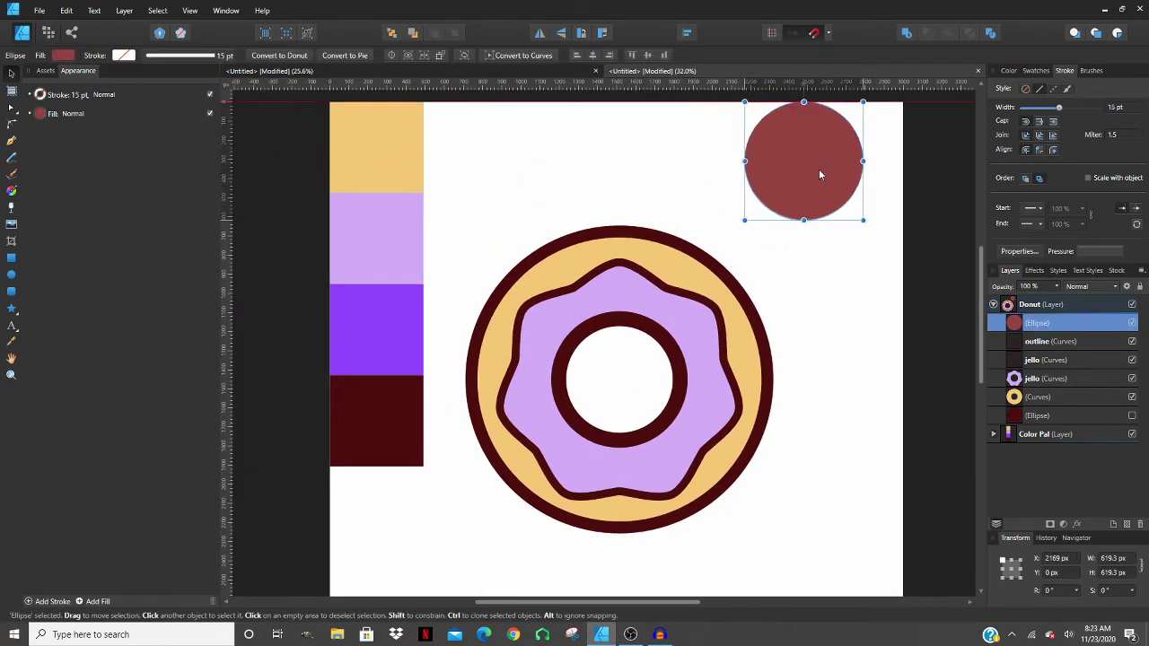
click(638, 189)
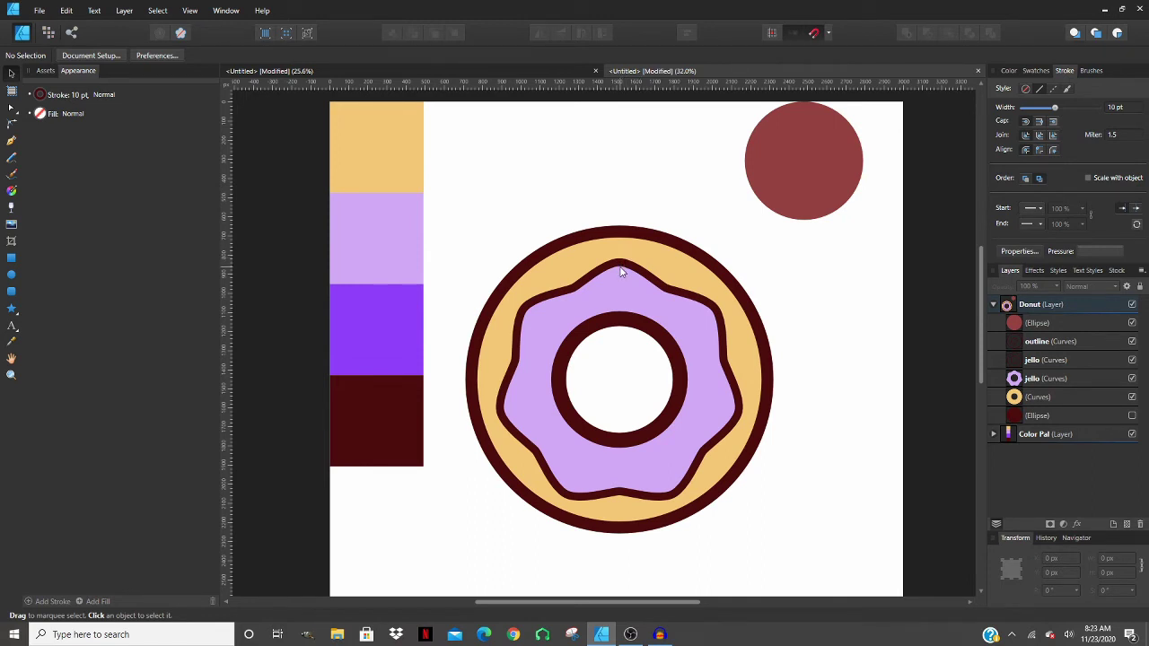
- Draw a small upright rectangle about 113 × 275 px above the donut and remove its stroke
scroll(633, 267, down, 1)
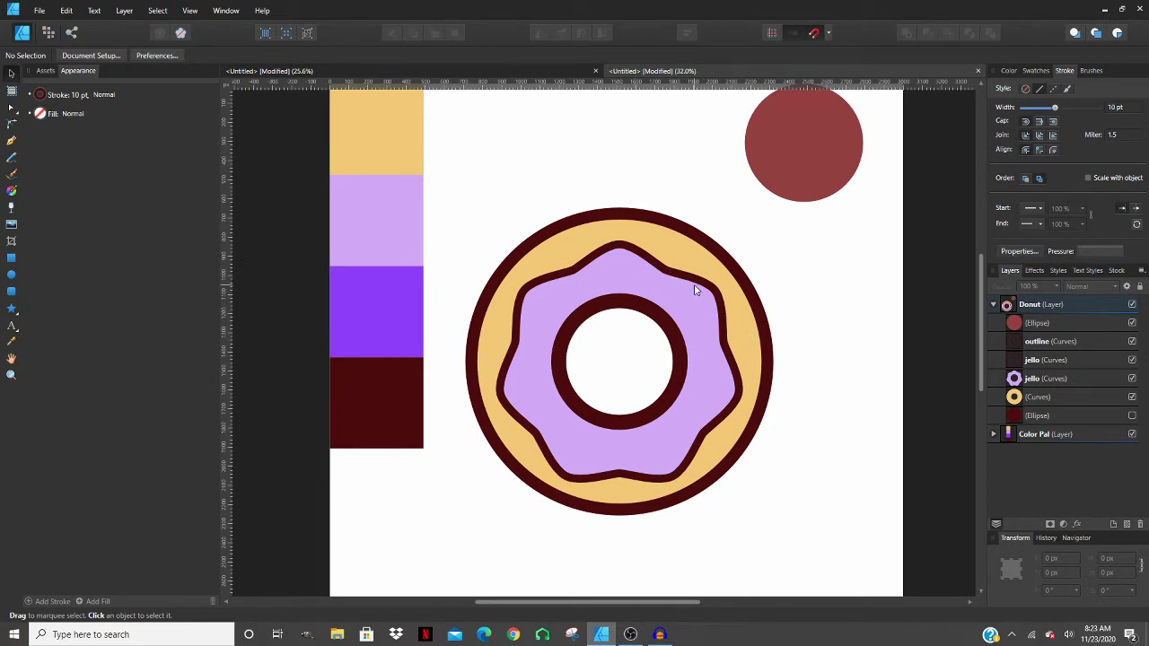
scroll(694, 289, down, 1)
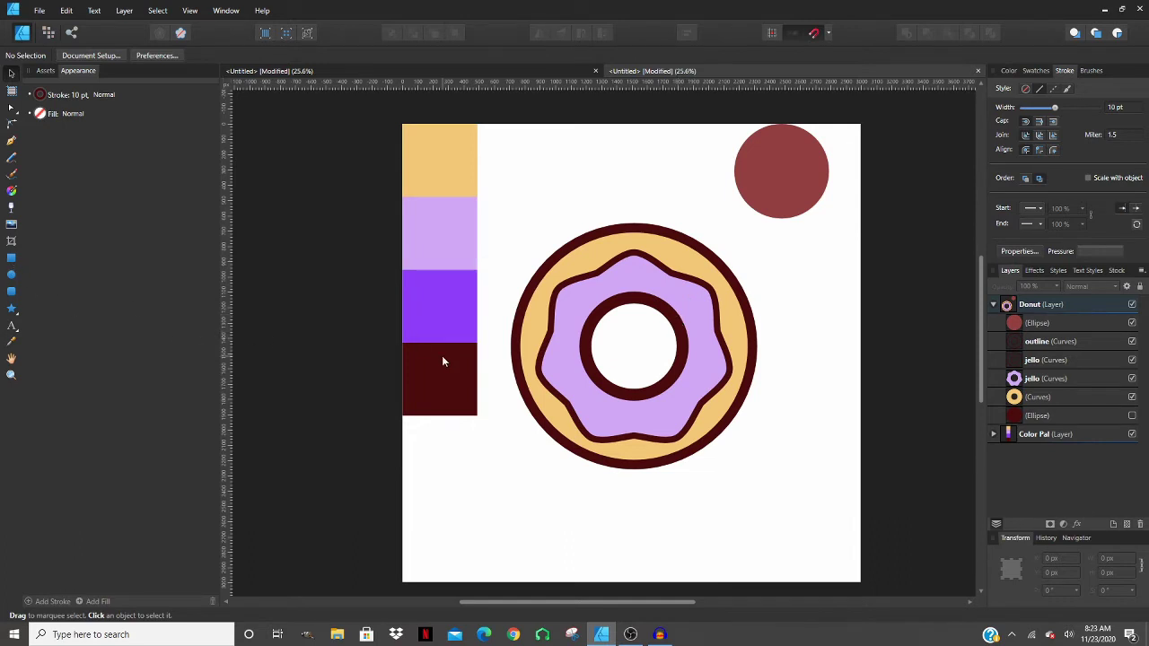
drag(469, 367, 441, 356)
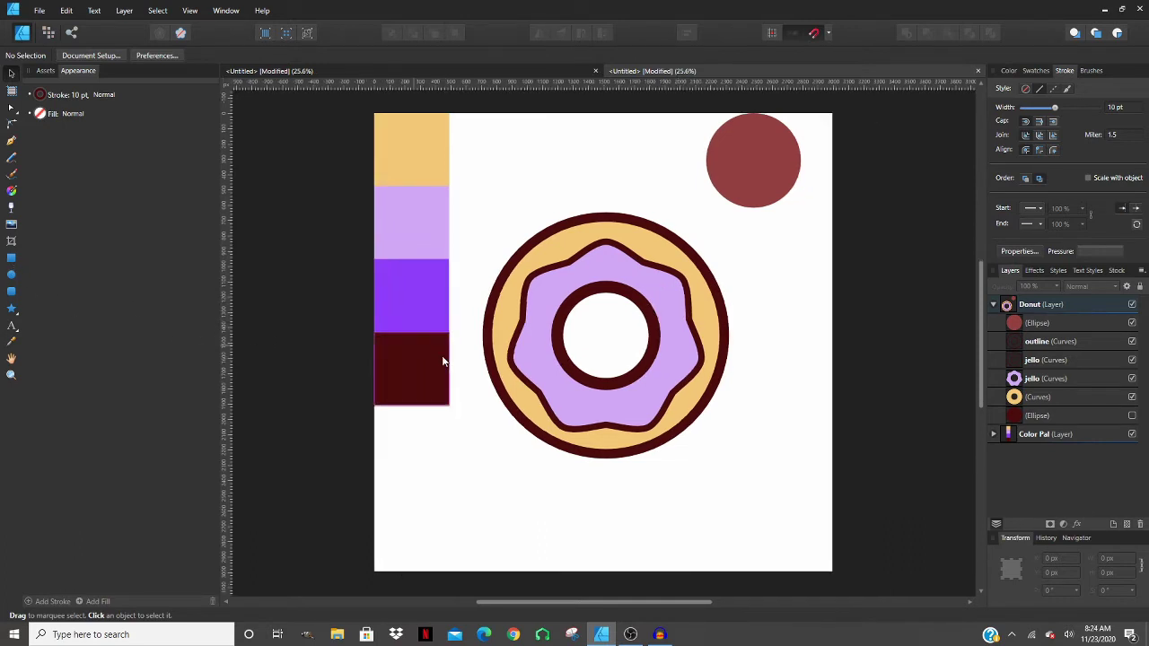
click(11, 257)
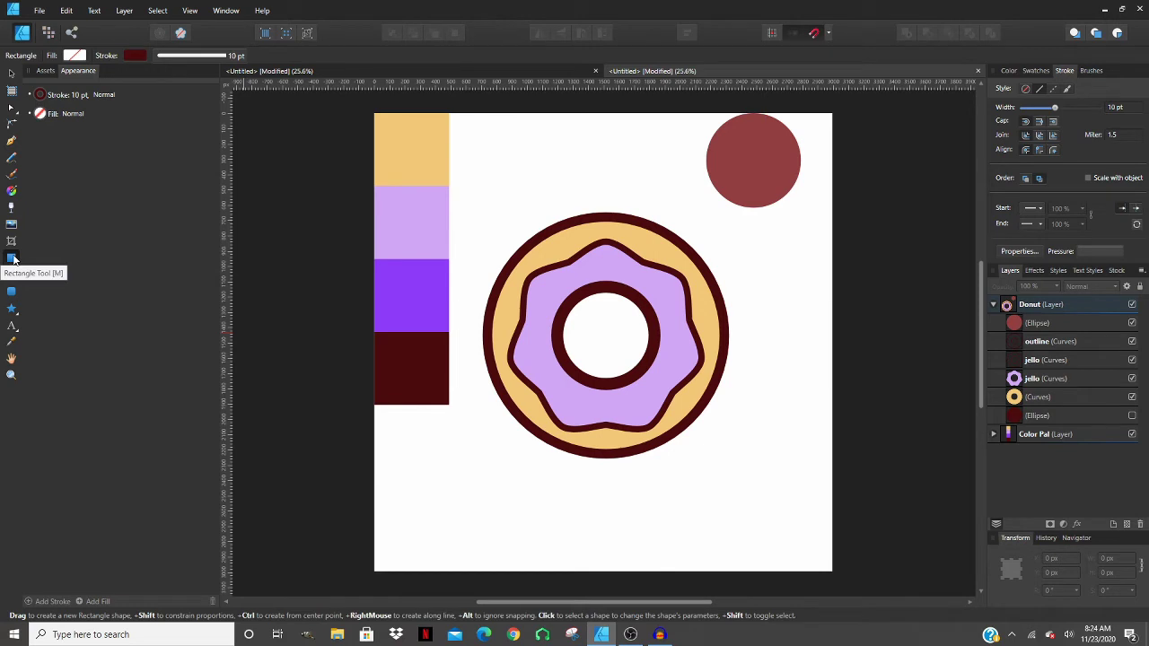
drag(526, 163, 544, 210)
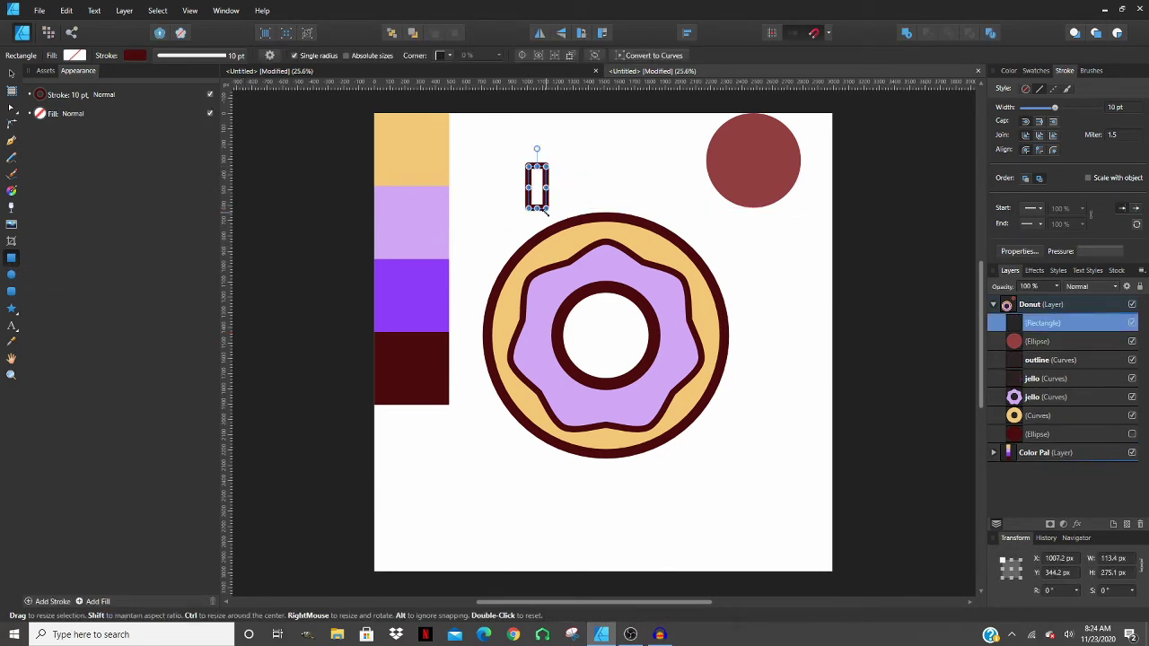
click(136, 55)
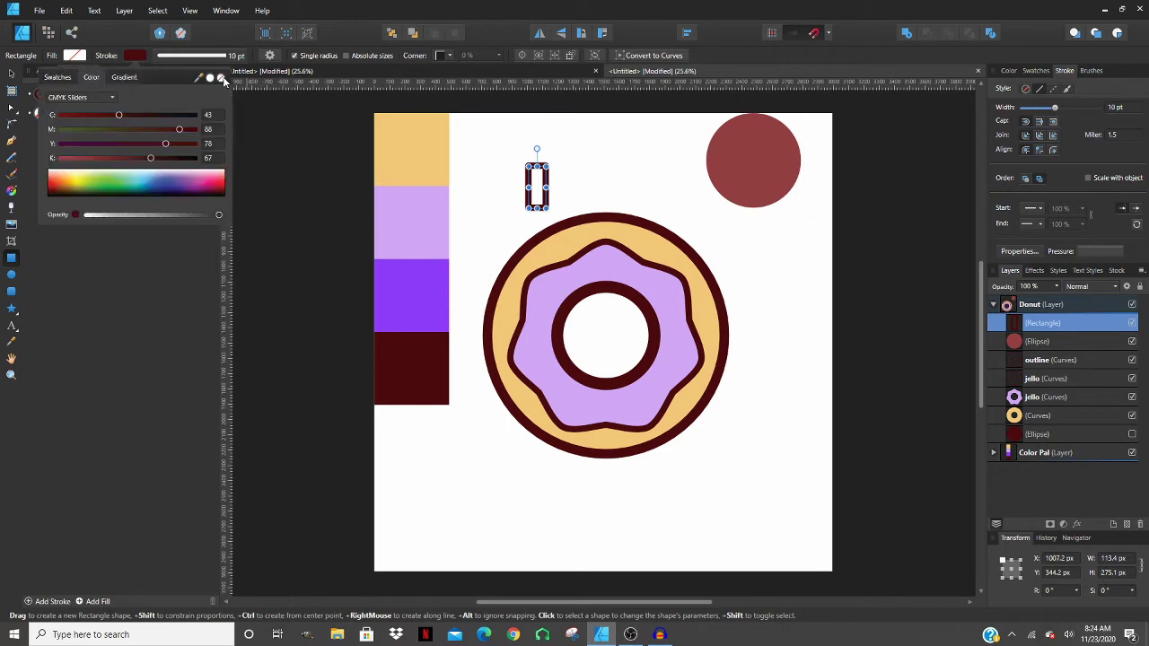
click(223, 78)
- Fill the rectangle with light blue, about C 57, M 0, Y 2, K 0, and move it slightly to about X 960, Y 310 px
click(80, 55)
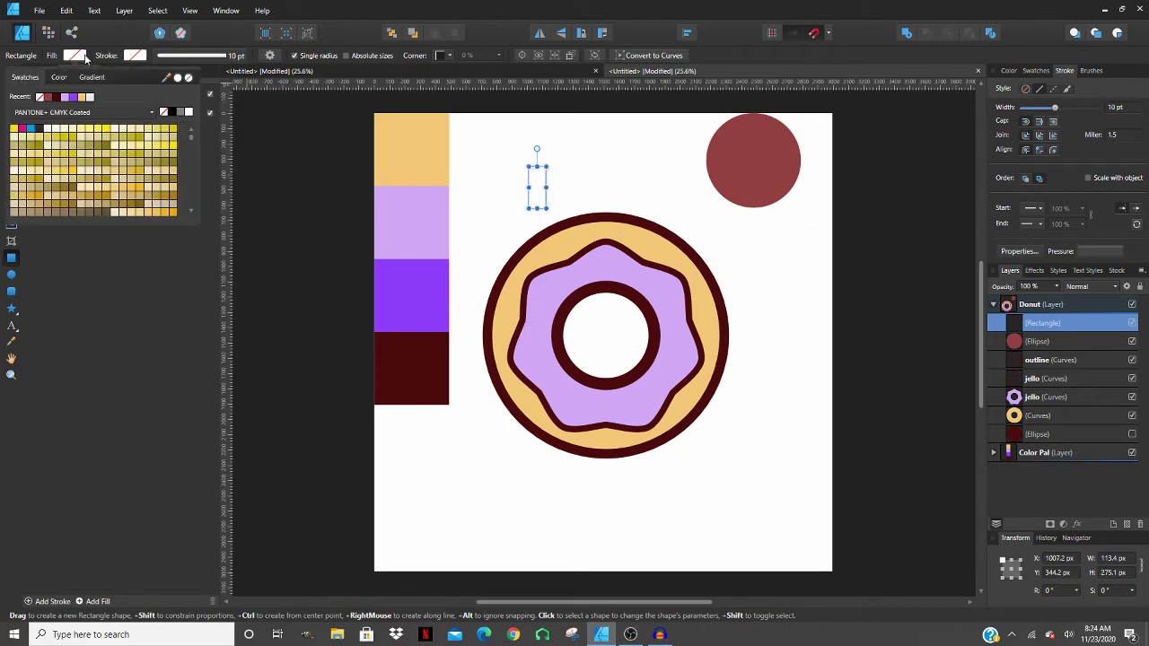
click(59, 77)
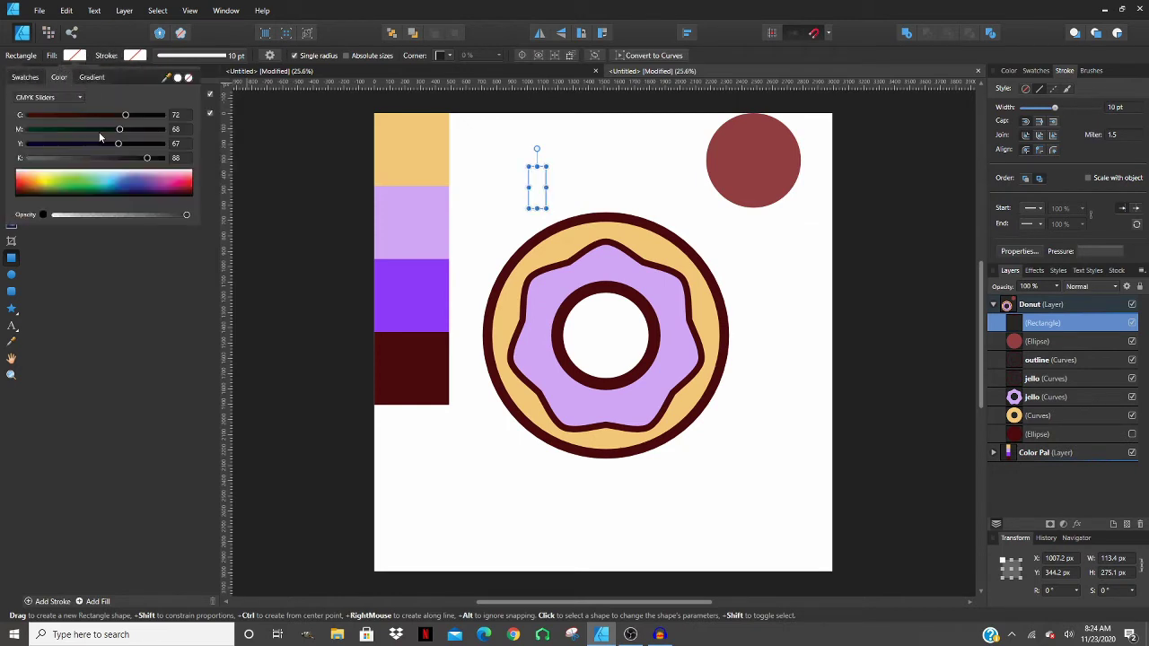
click(124, 188)
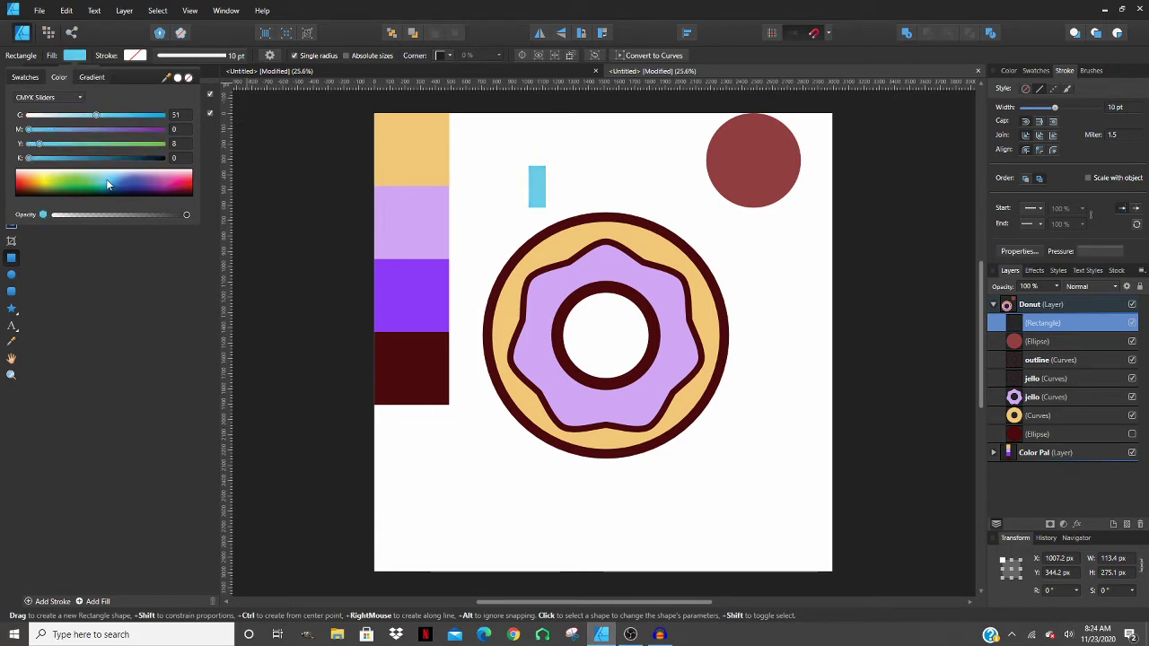
click(110, 179)
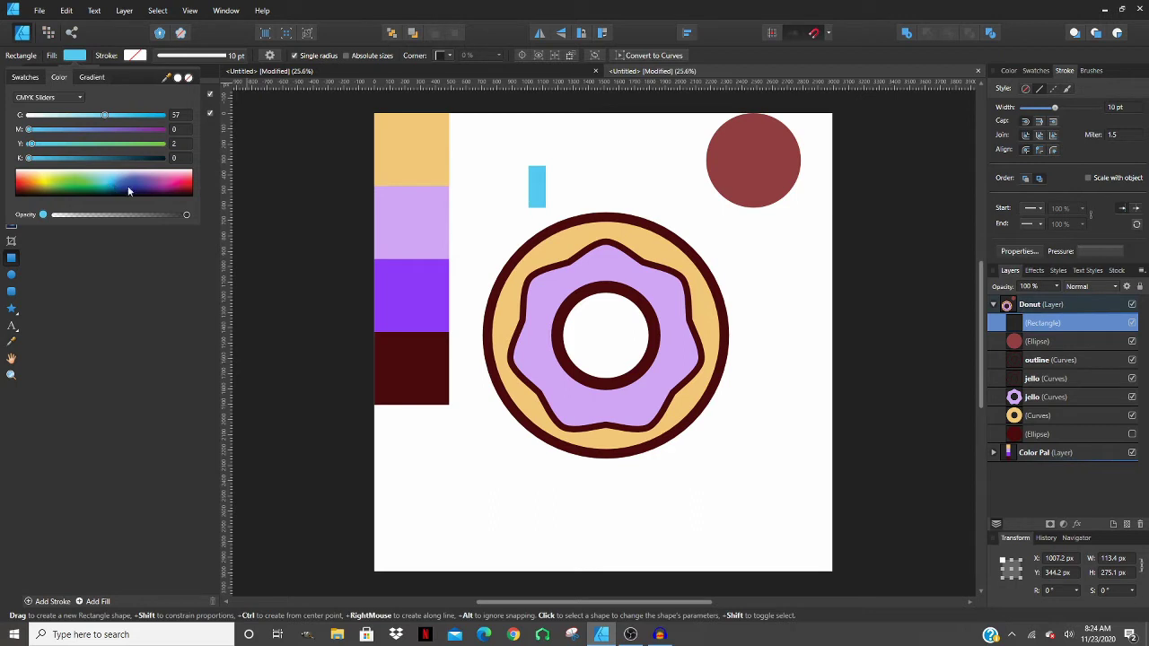
click(536, 186)
key(v)
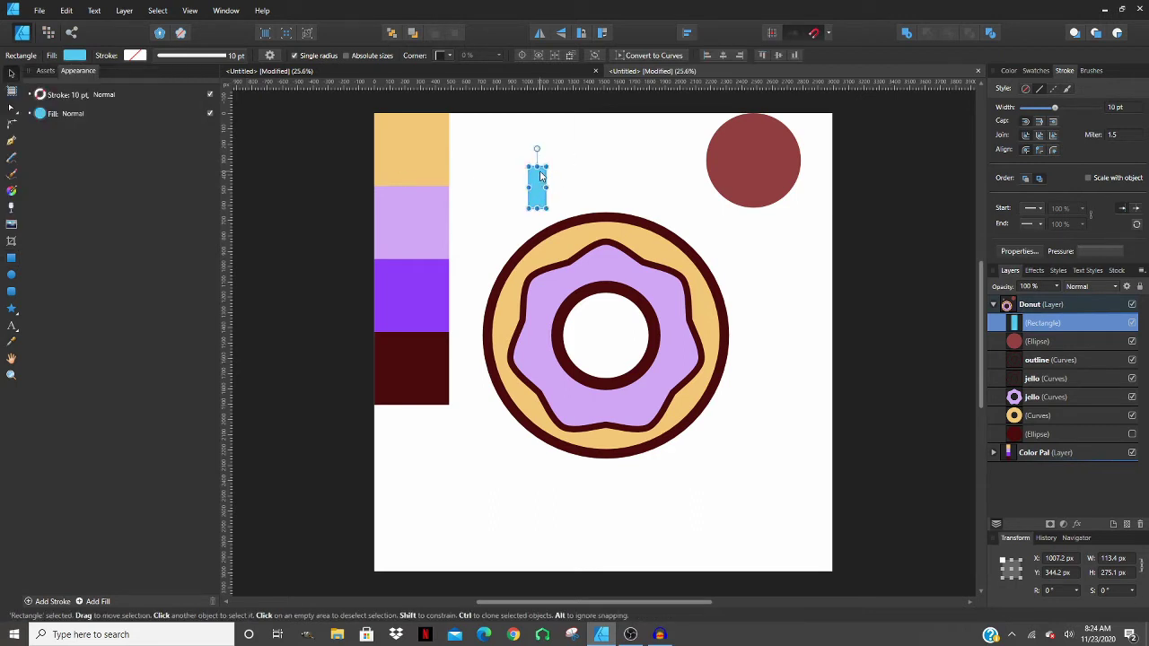
mouse_move(540, 176)
mouse_down()
mouse_move(536, 198)
mouse_move(479, 160)
mouse_move(533, 167)
mouse_up()
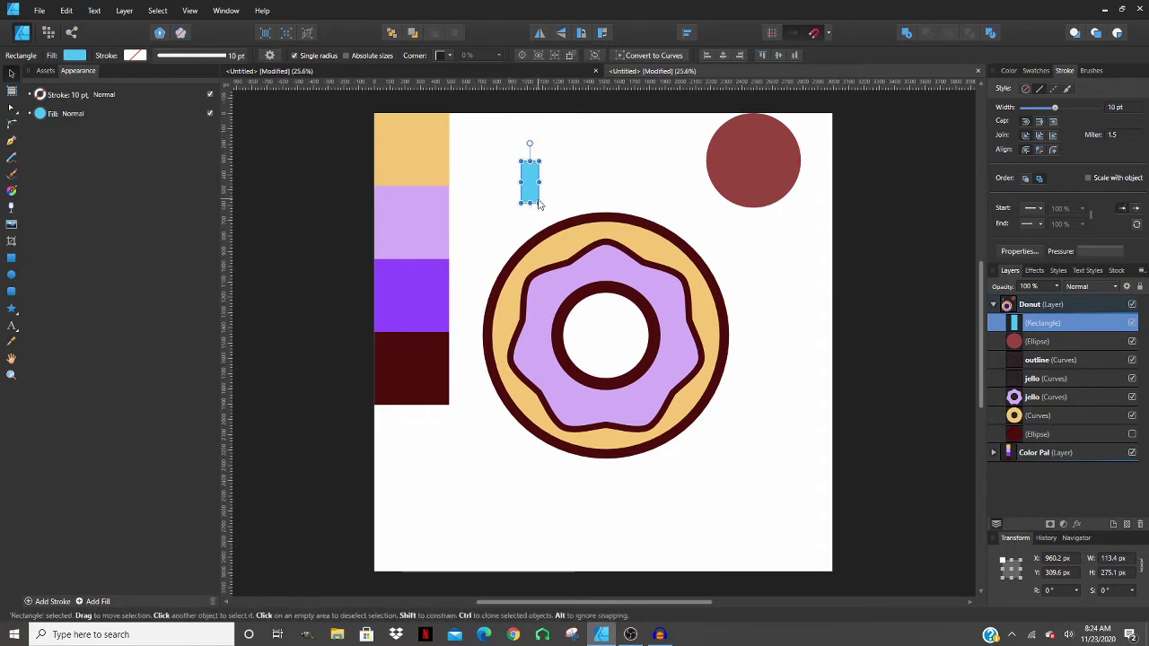
- Round all four corners of the blue rectangle with a radius of about 113.4 px into a capsule shape, and deselect it
key(a)
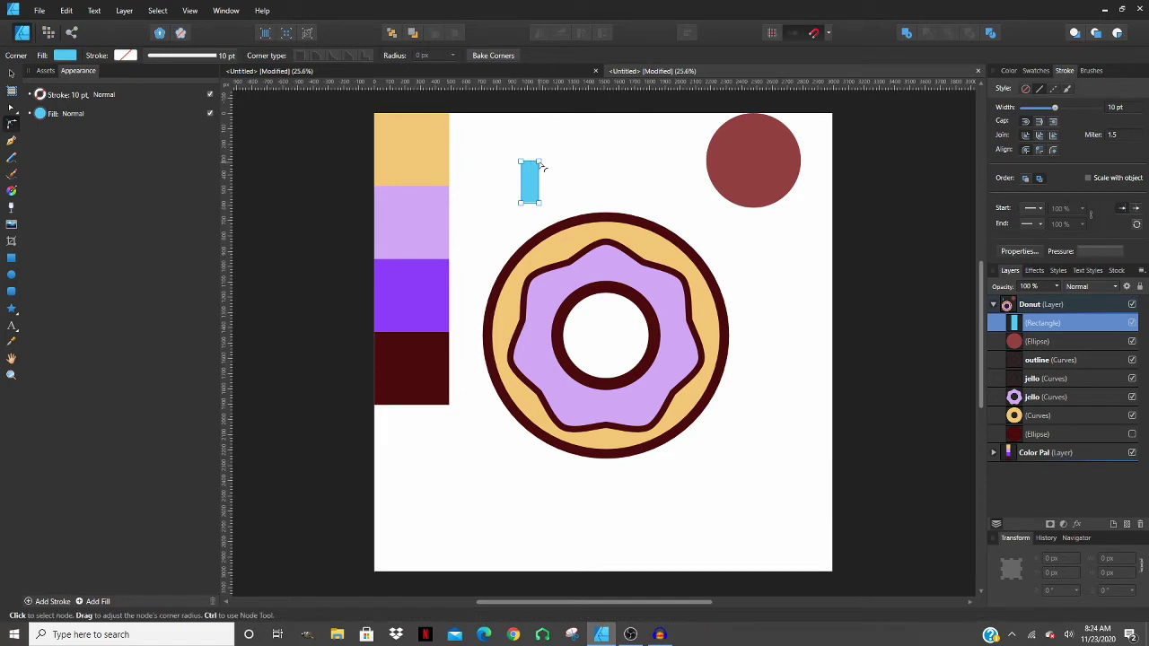
scroll(532, 171, up, 4)
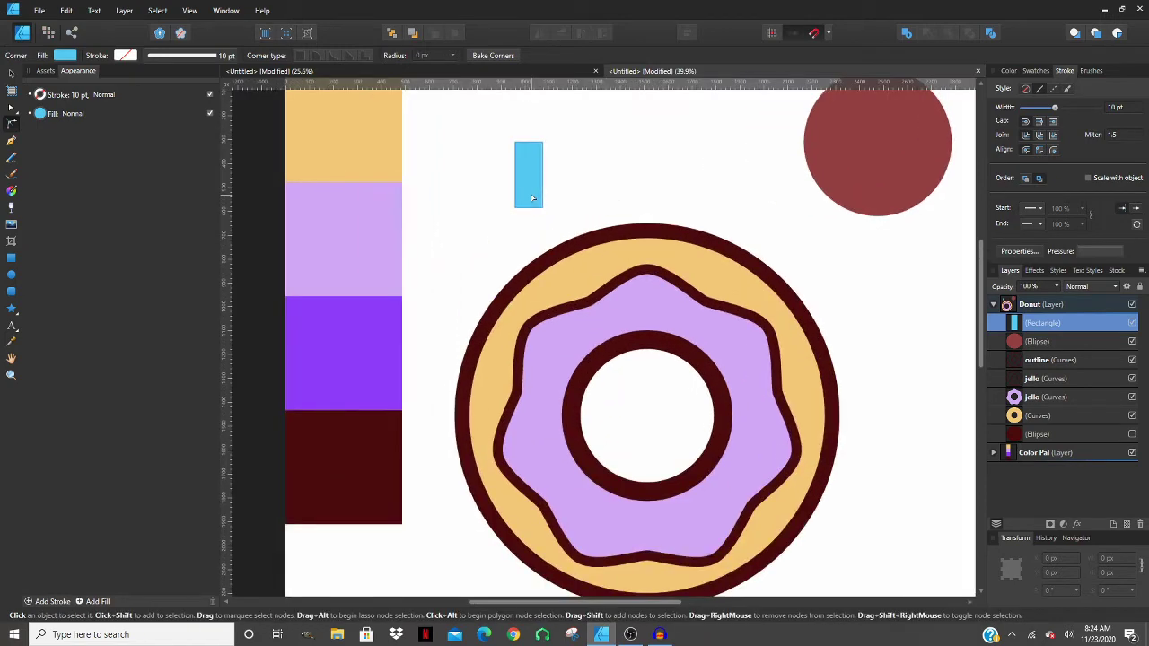
scroll(532, 167, up, 3)
scroll(550, 274, up, 3)
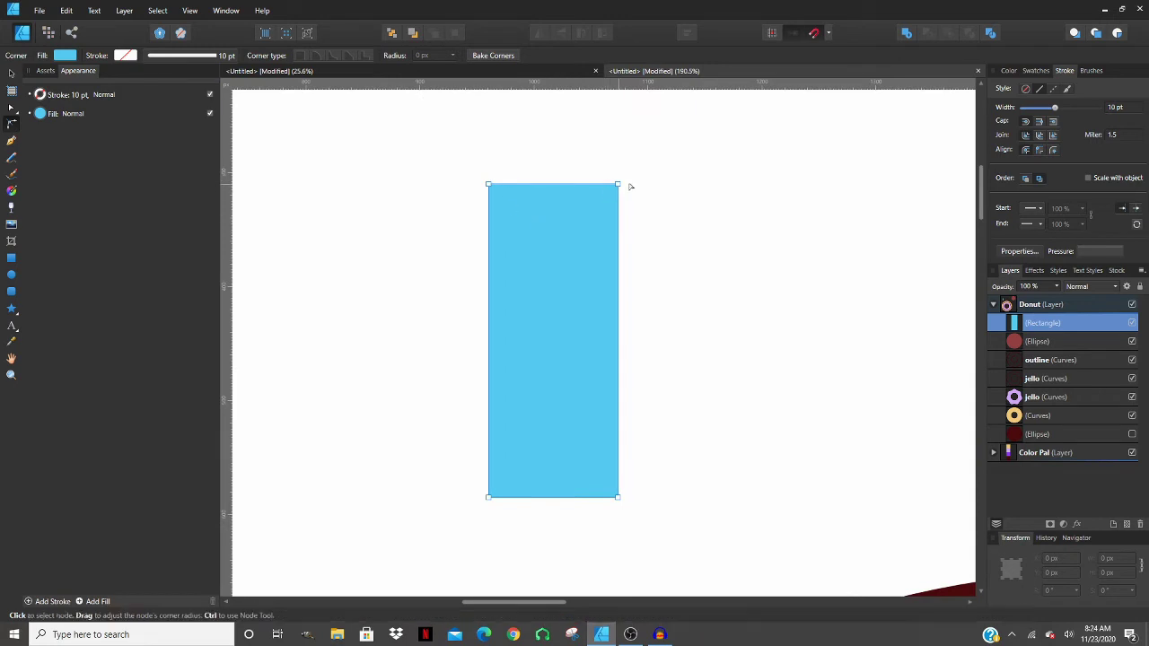
drag(437, 130, 722, 553)
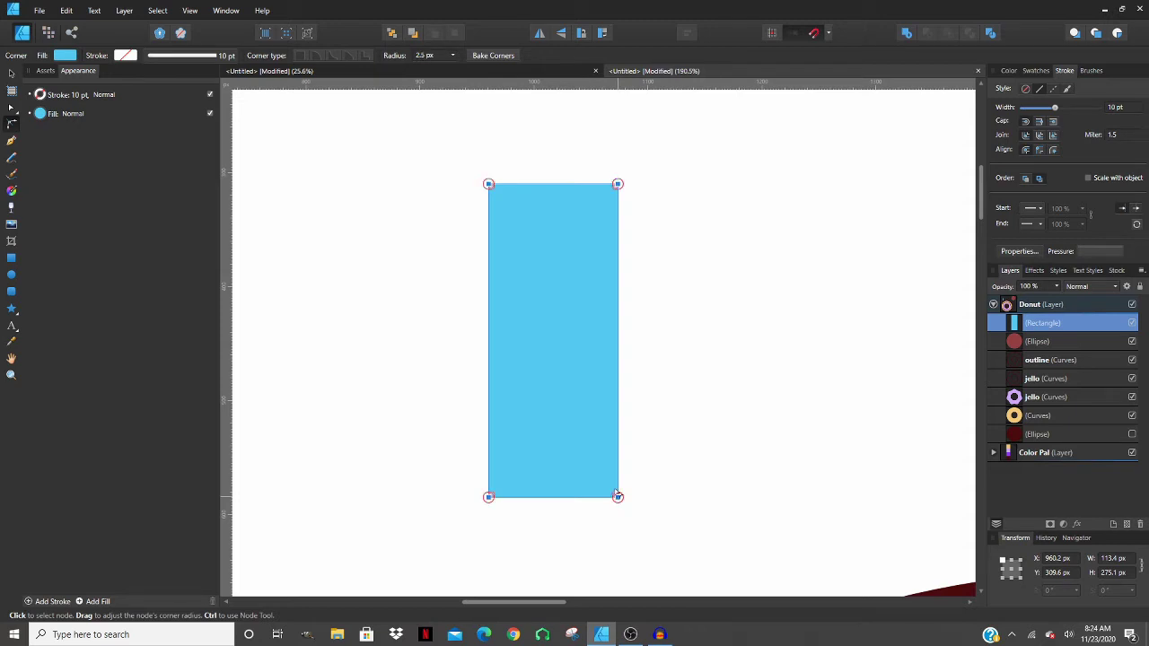
drag(618, 497, 542, 289)
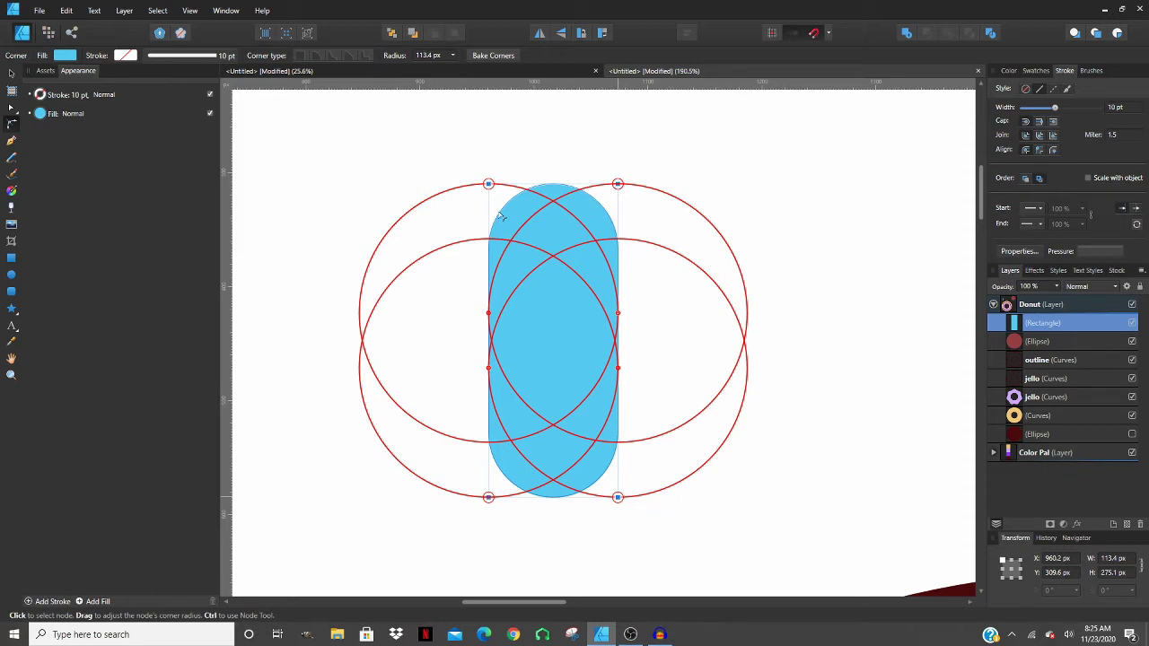
key(ctrl+Return)
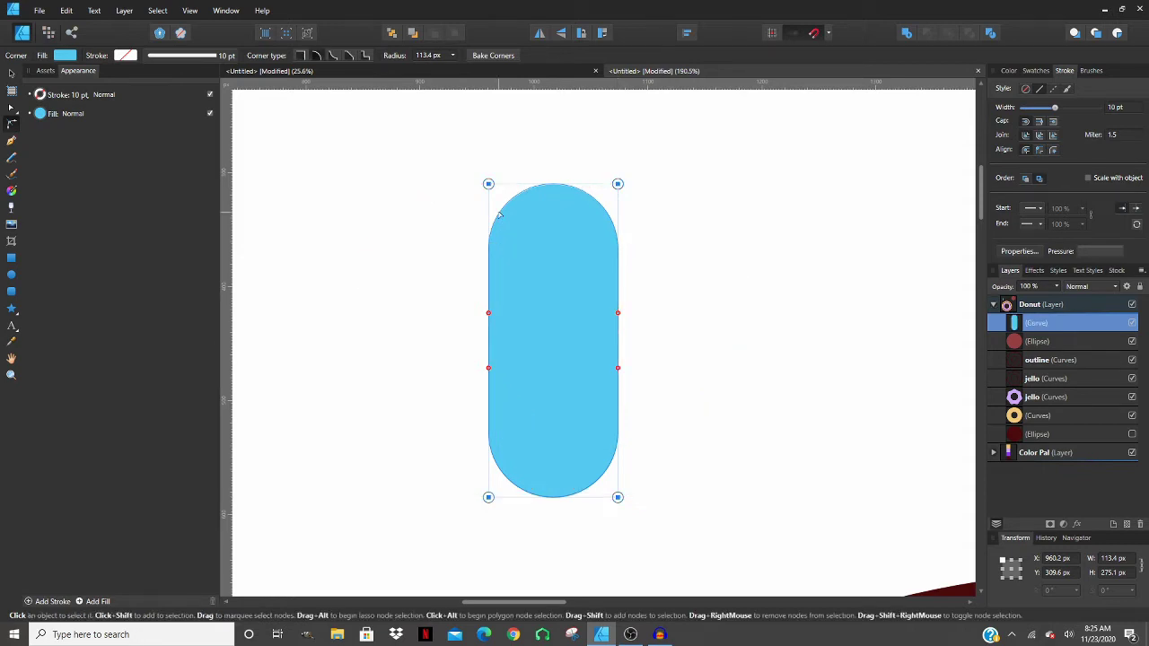
key(v)
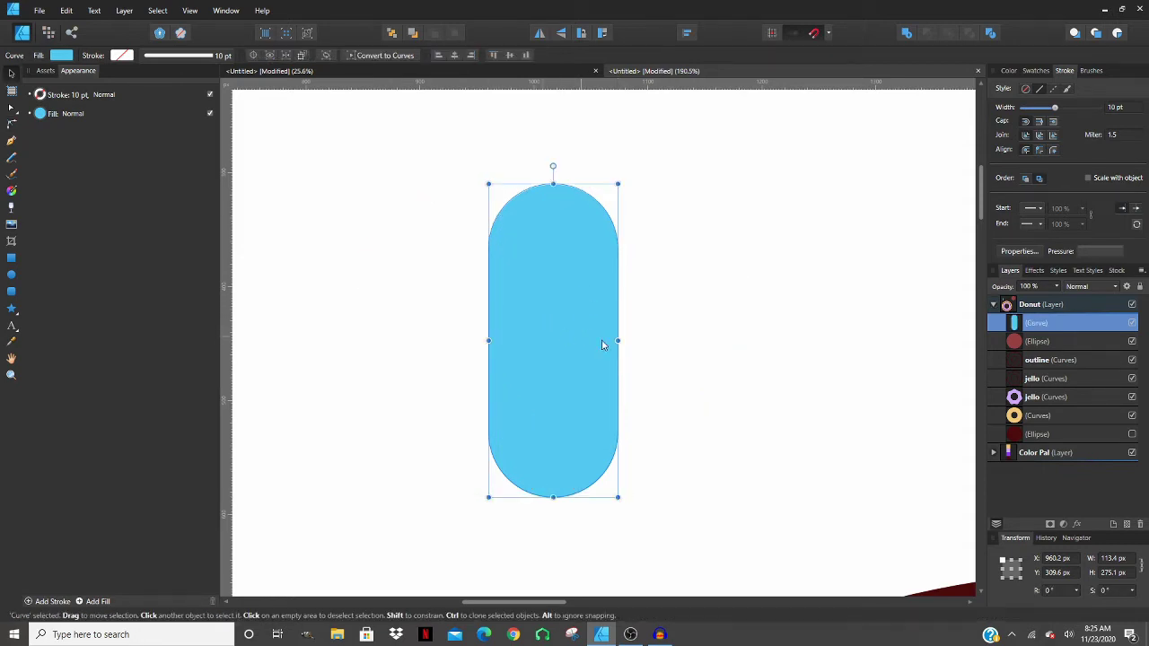
scroll(605, 341, down, 8)
scroll(619, 348, down, 1)
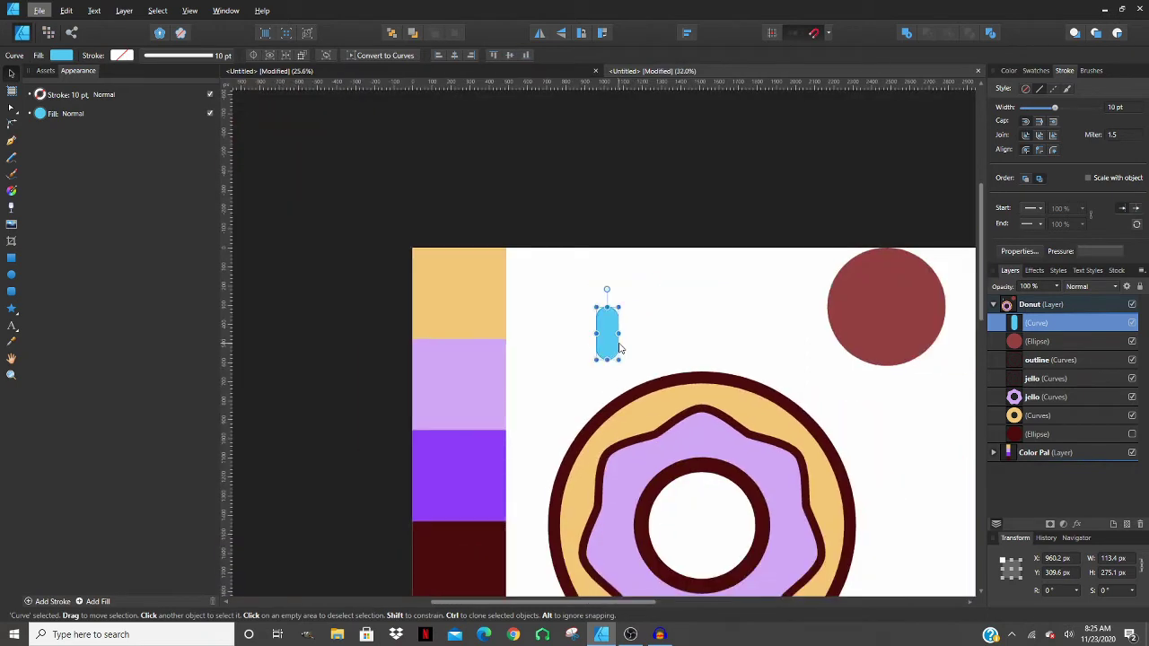
key(alt)
click(672, 339)
key(ctrl+0)
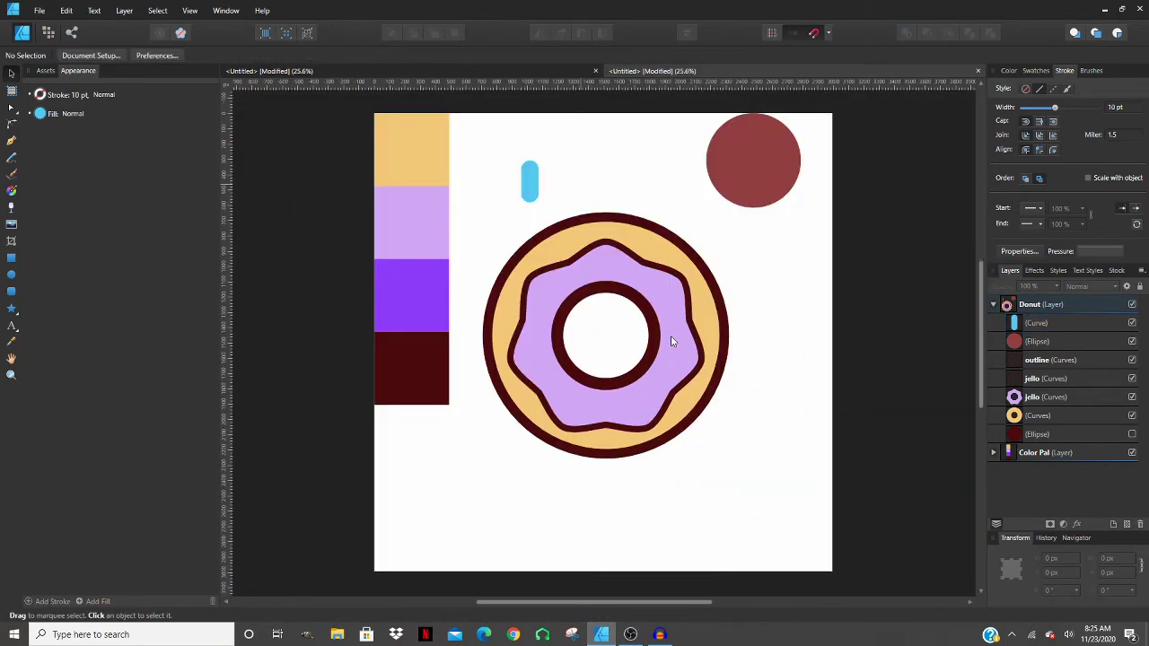
- Duplicate the blue capsule and move the copy onto the upper part of the donut's icing, at about X 1387, Y 771 px
click(530, 185)
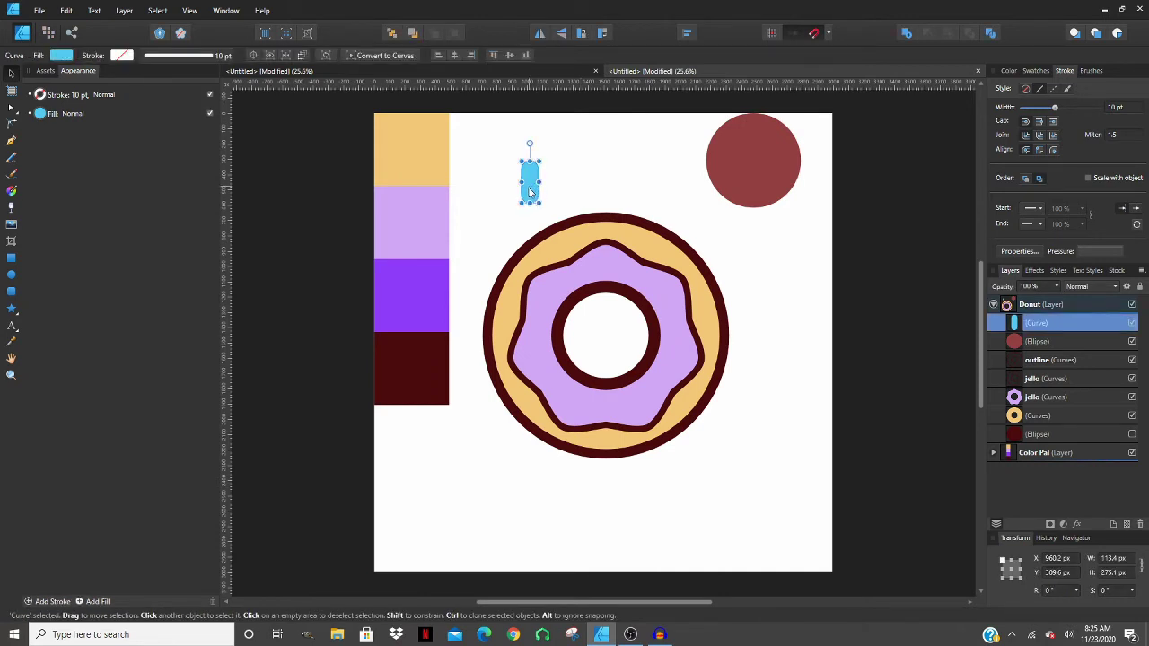
key(ctrl+j)
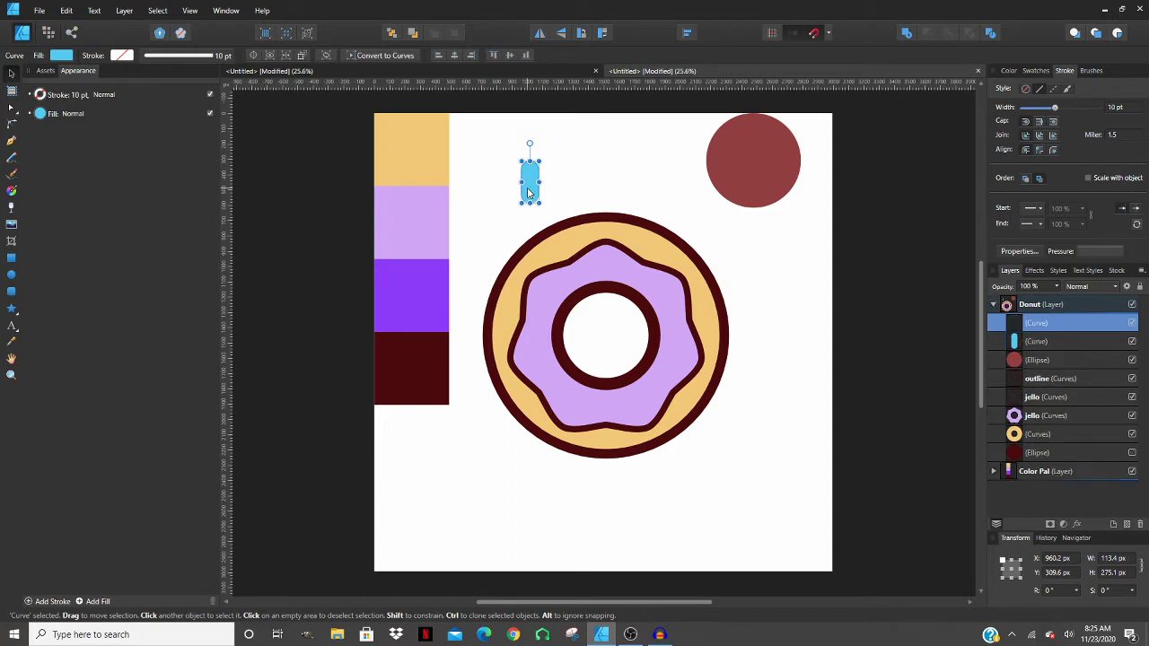
drag(528, 192, 589, 263)
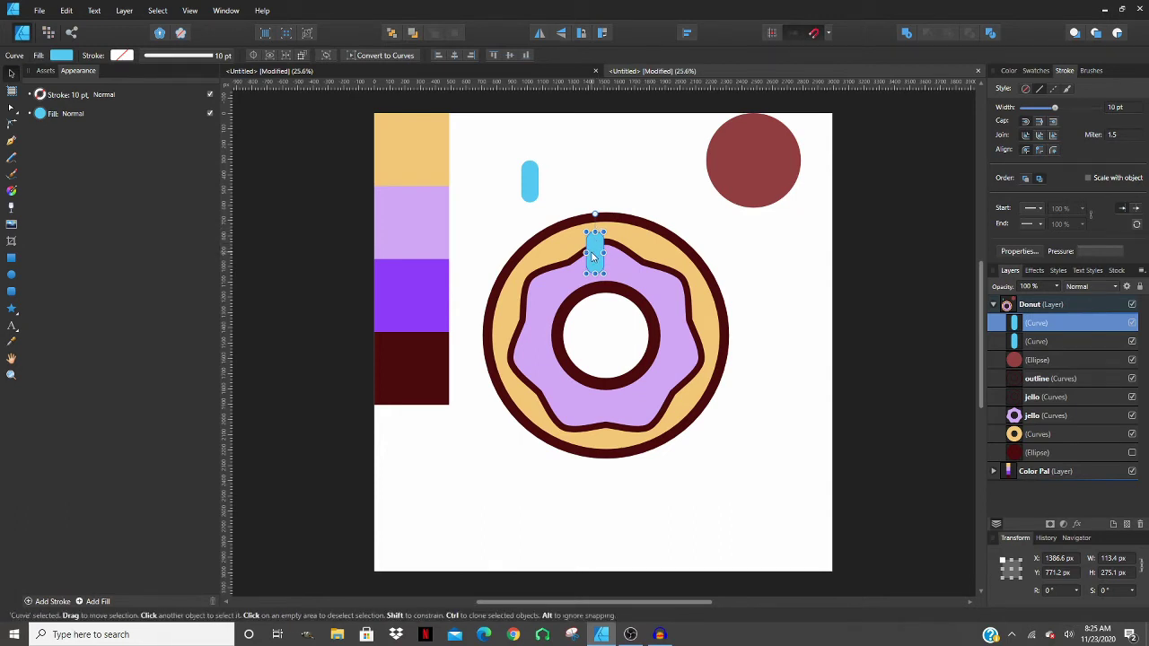
- Narrow and shorten the capsule copy on the icing to about 50 × 206 px
drag(586, 252, 593, 252)
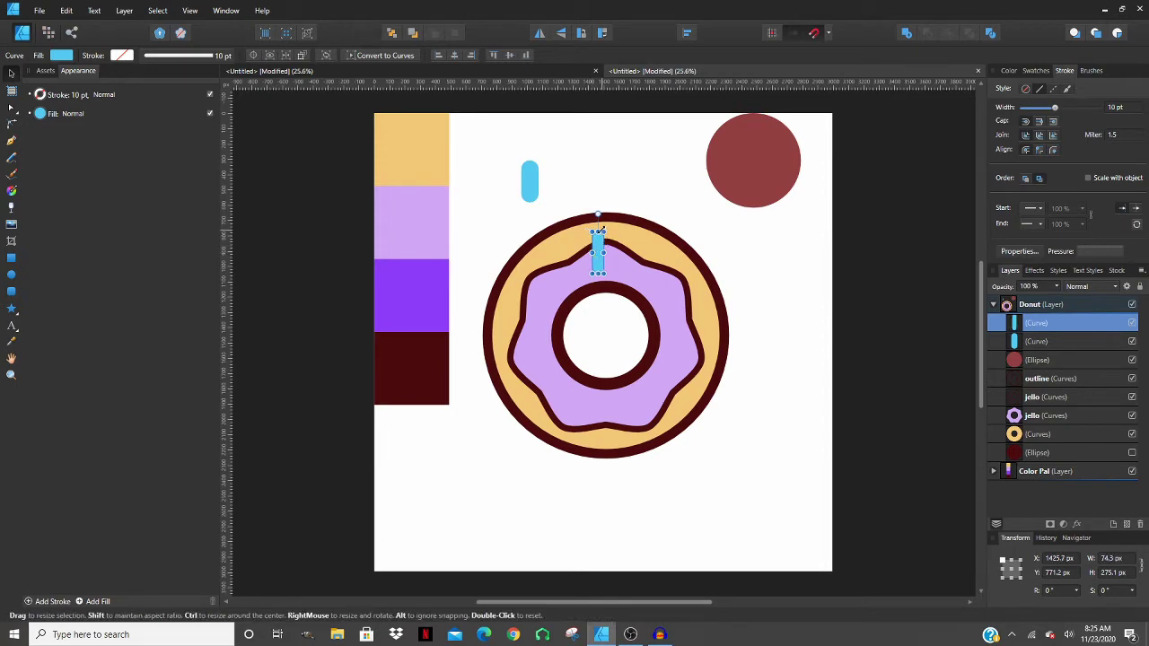
scroll(596, 252, up, 4)
scroll(598, 256, up, 2)
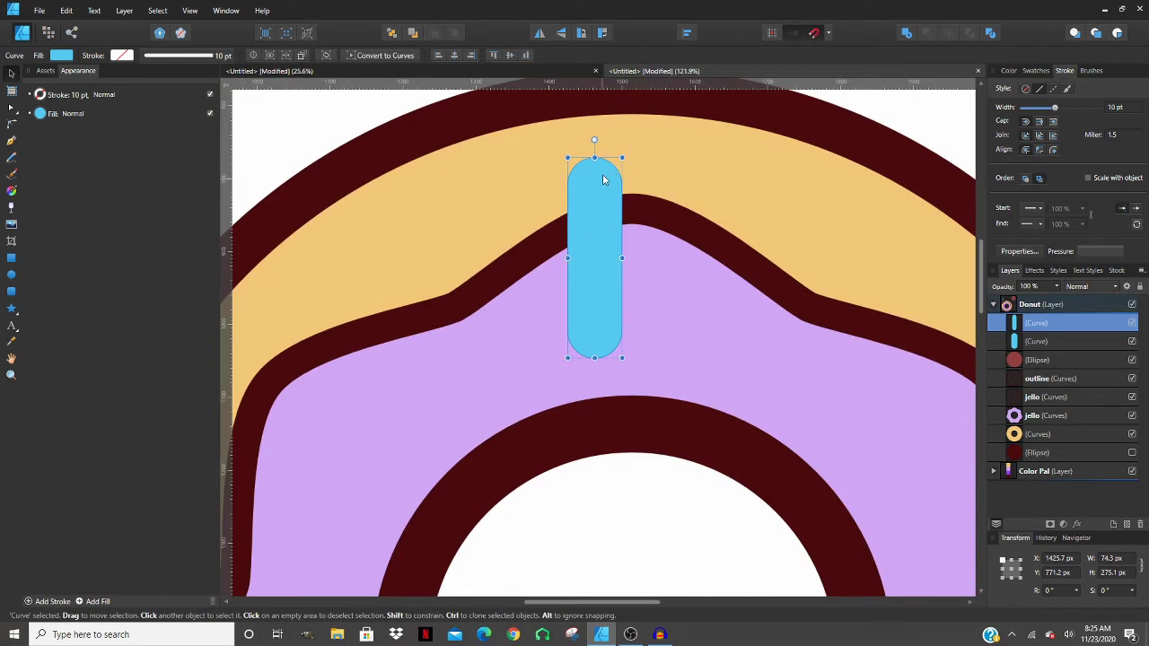
drag(594, 157, 596, 208)
drag(565, 283, 585, 281)
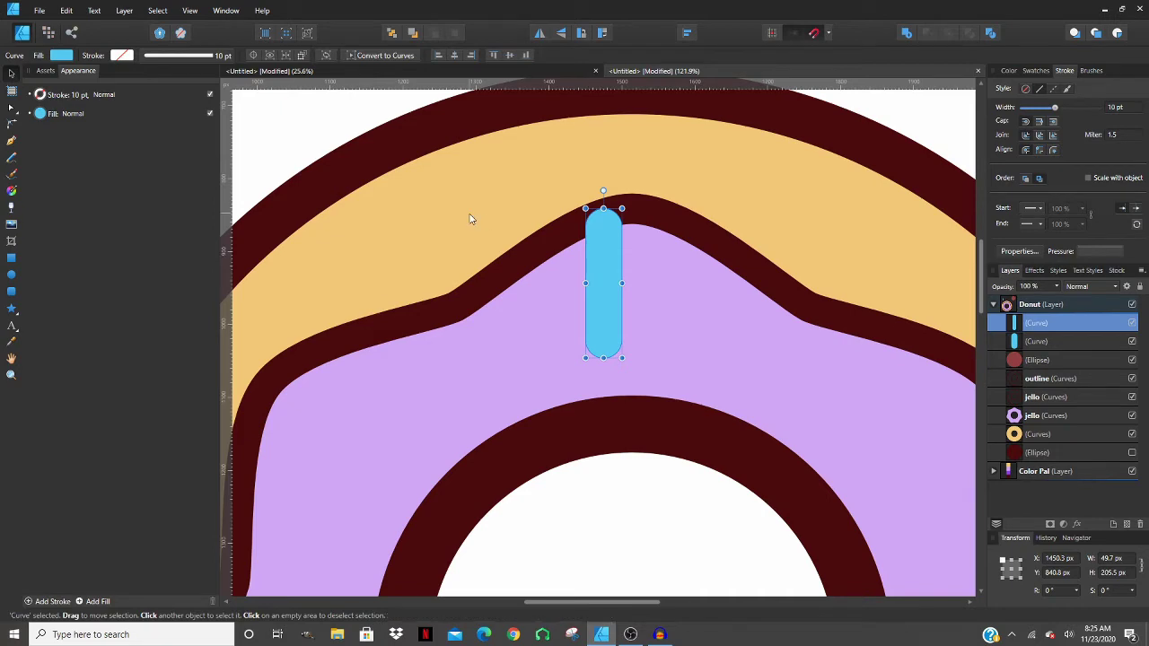
- Shrink the blue capsule on the upper icing to about 34 × 140 px so it fits inside the outline
scroll(470, 219, down, 5)
click(853, 264)
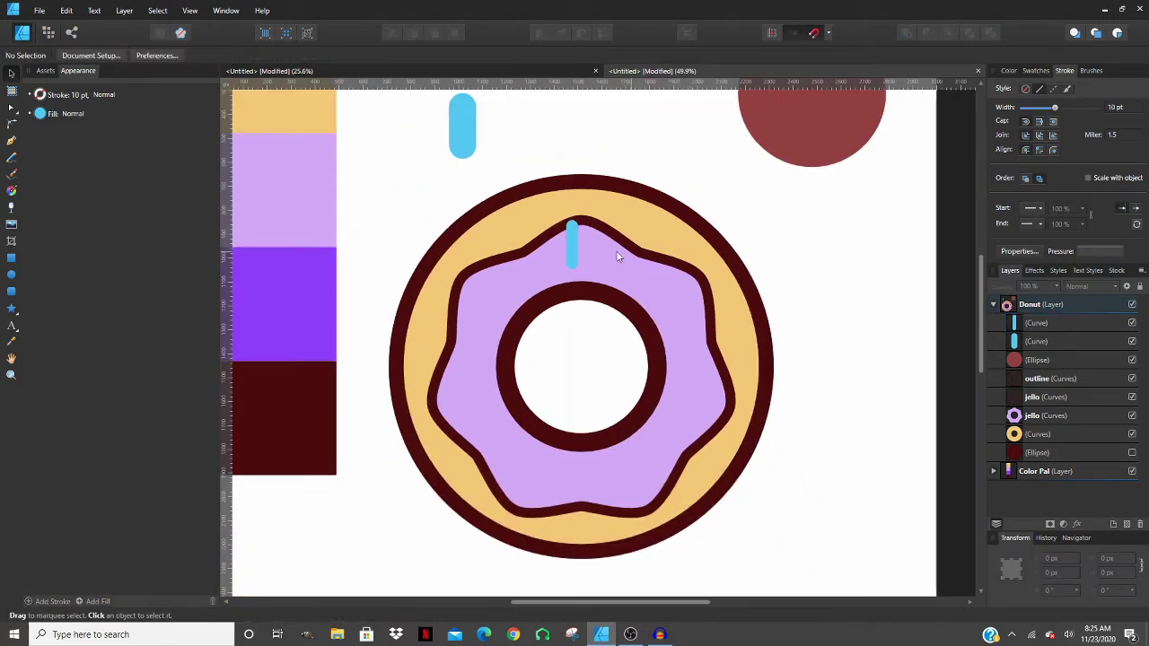
scroll(617, 257, up, 4)
click(508, 235)
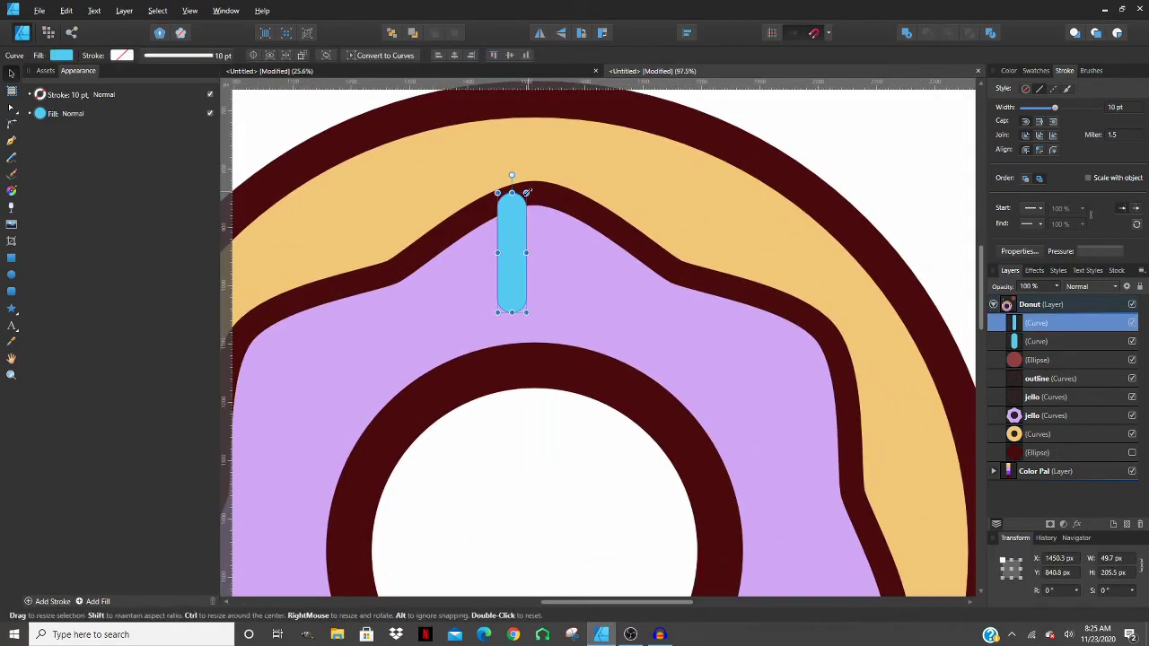
drag(526, 192, 517, 207)
scroll(541, 232, up, 2)
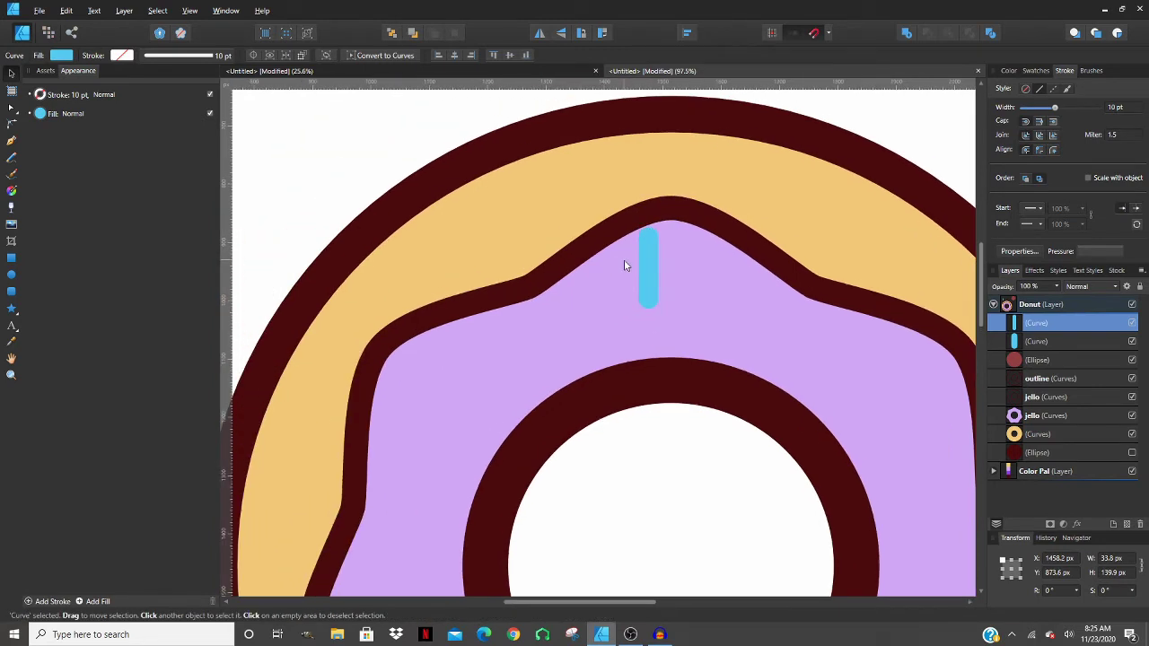
- Round all four corners of the small icing capsule with a radius of about 33.8 px, and reselect it
key(a)
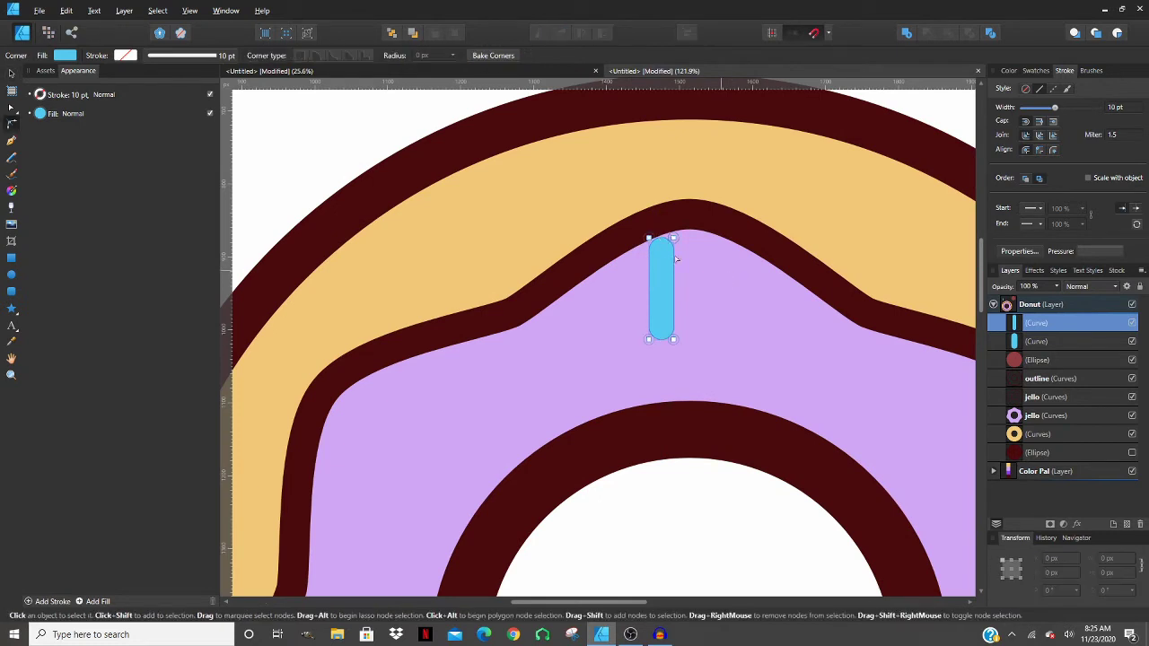
drag(604, 192, 725, 370)
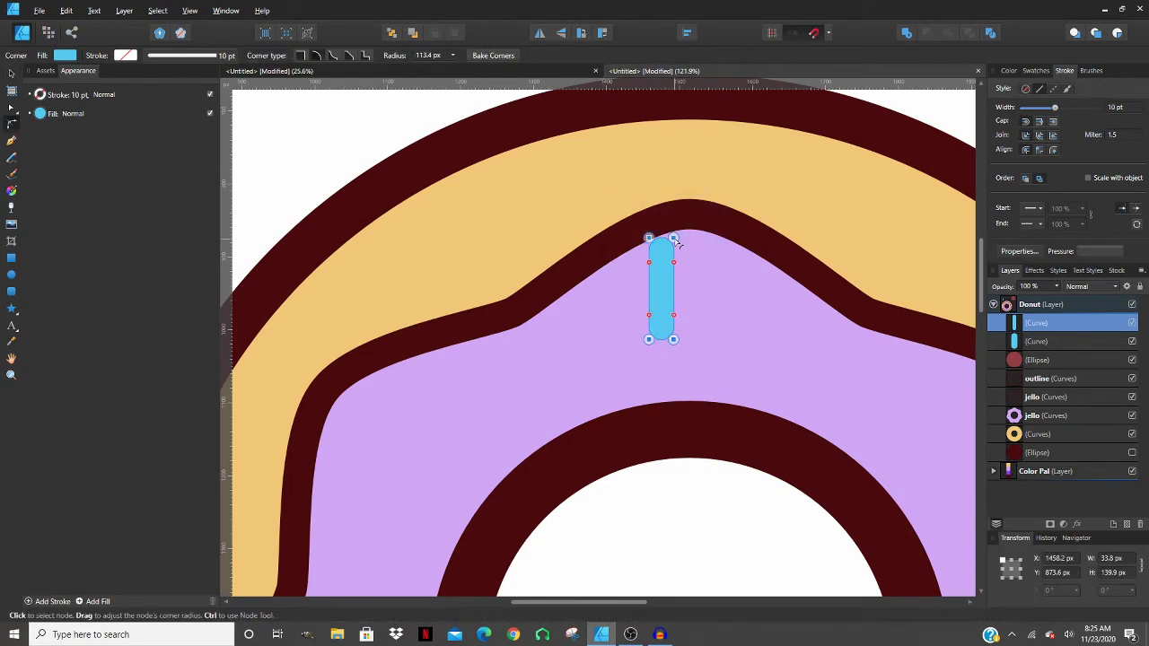
key(Escape)
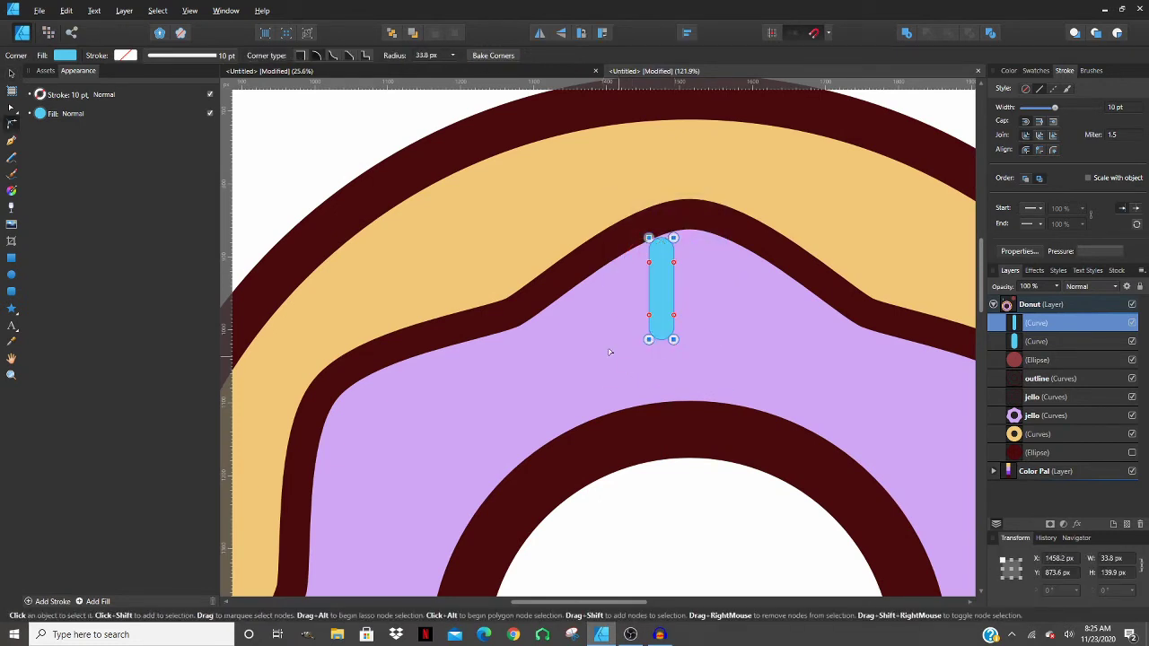
key(v)
key(ctrl+d)
click(660, 292)
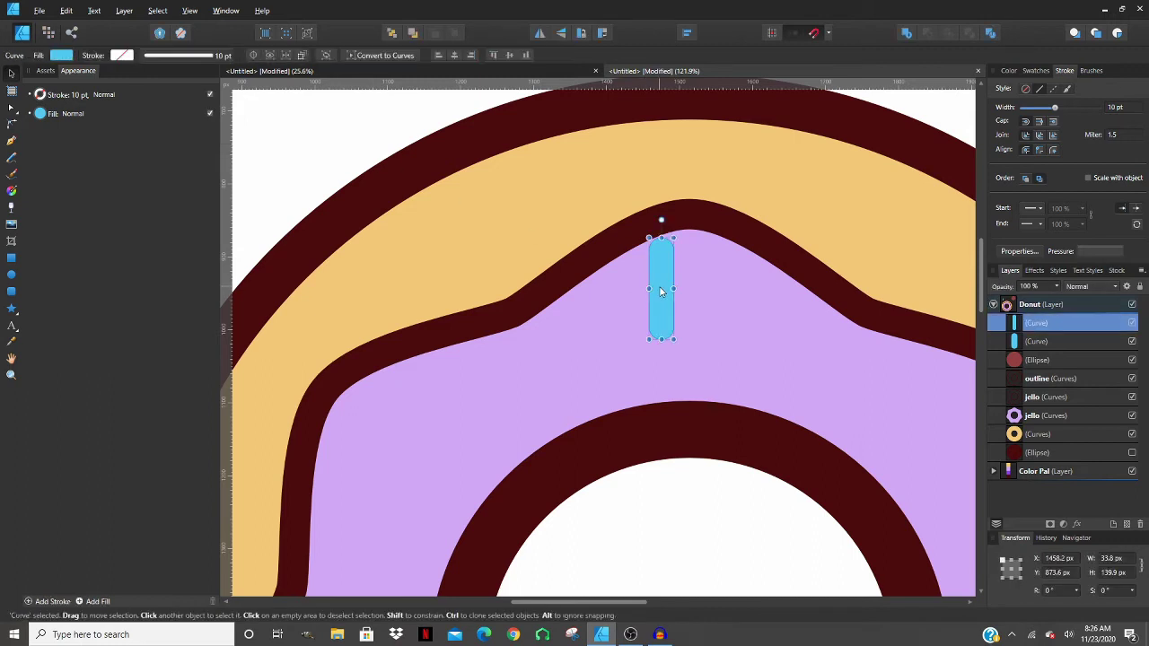
drag(660, 222, 741, 262)
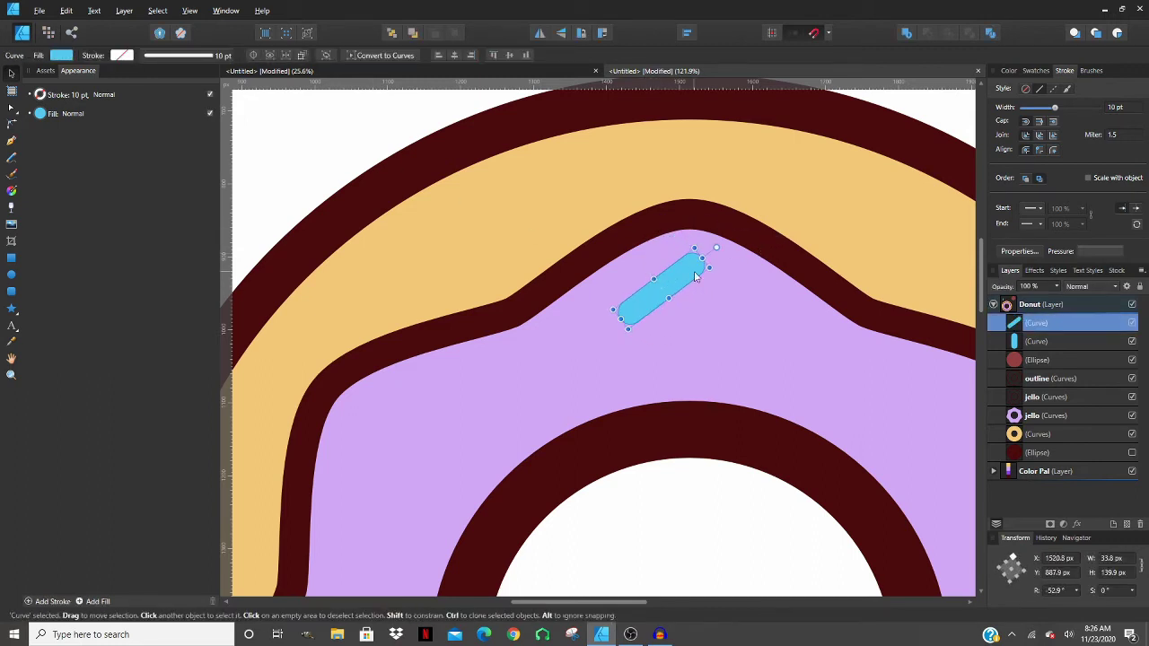
double_click(715, 248)
scroll(655, 269, up, 1)
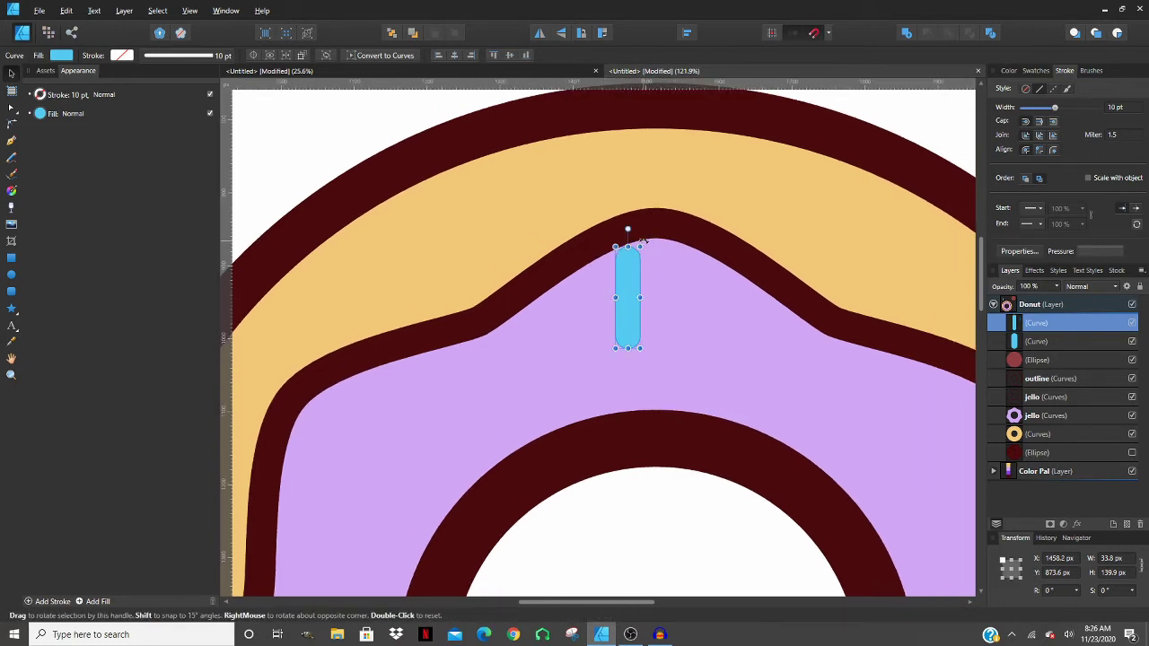
- Rotate the small capsule on the upper icing to about -50.5° so it lies diagonally
scroll(642, 240, up, 2)
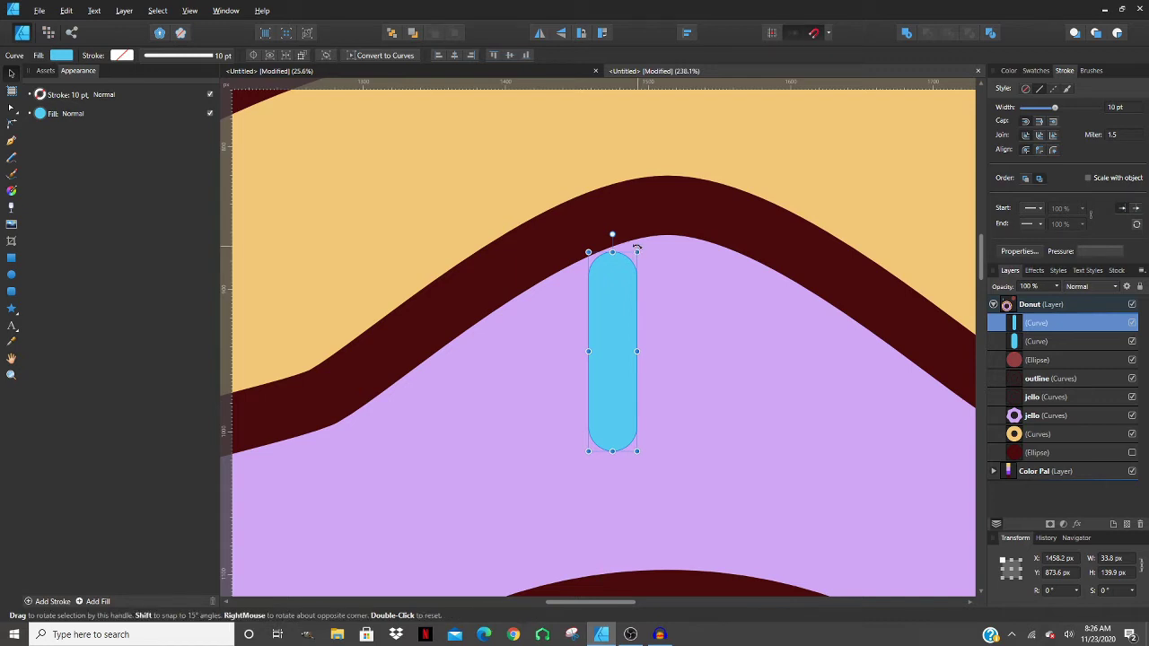
drag(635, 247, 734, 296)
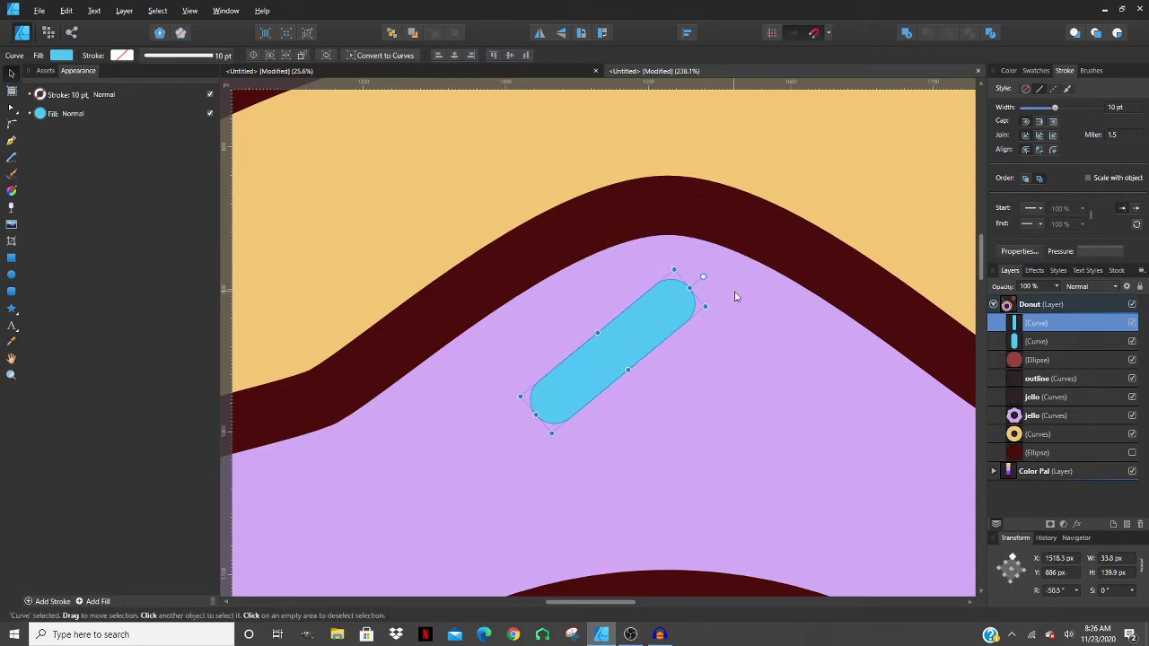
scroll(735, 296, down, 10)
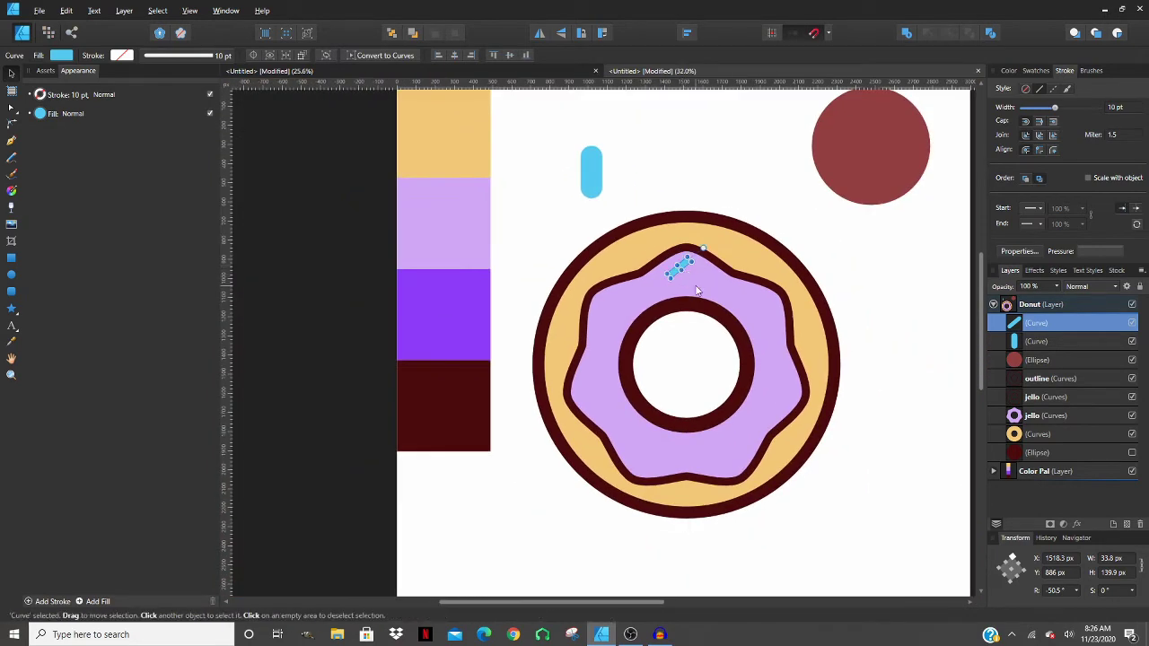
scroll(689, 280, up, 3)
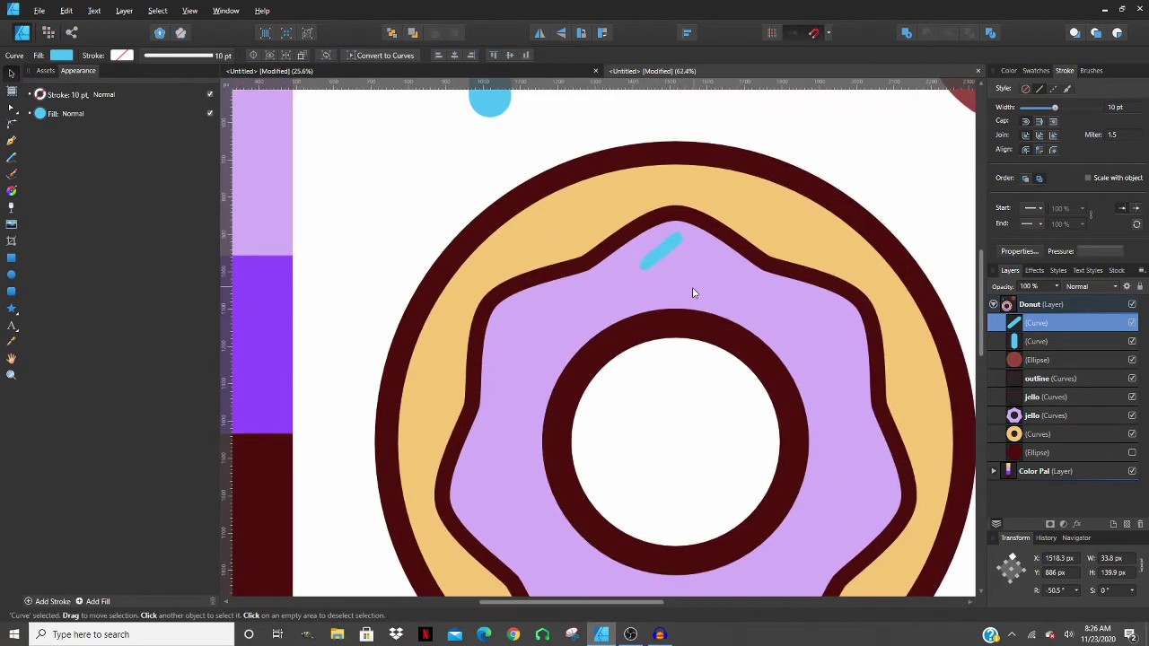
- Select the donut's light purple icing shape
click(72, 56)
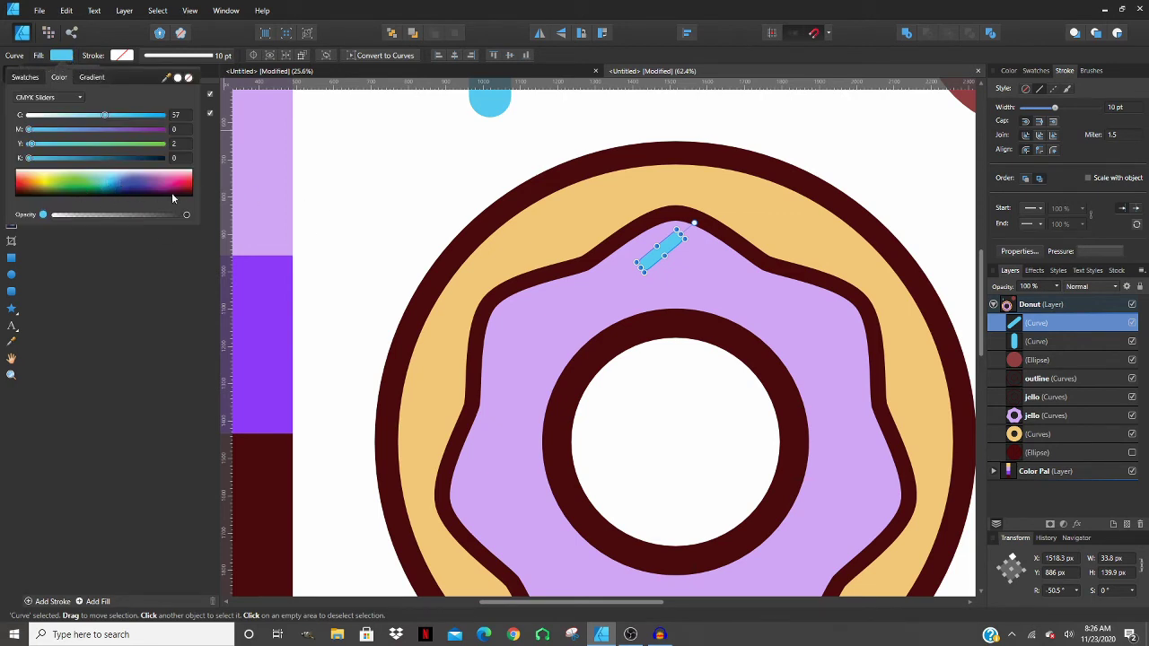
scroll(431, 215, down, 3)
click(489, 257)
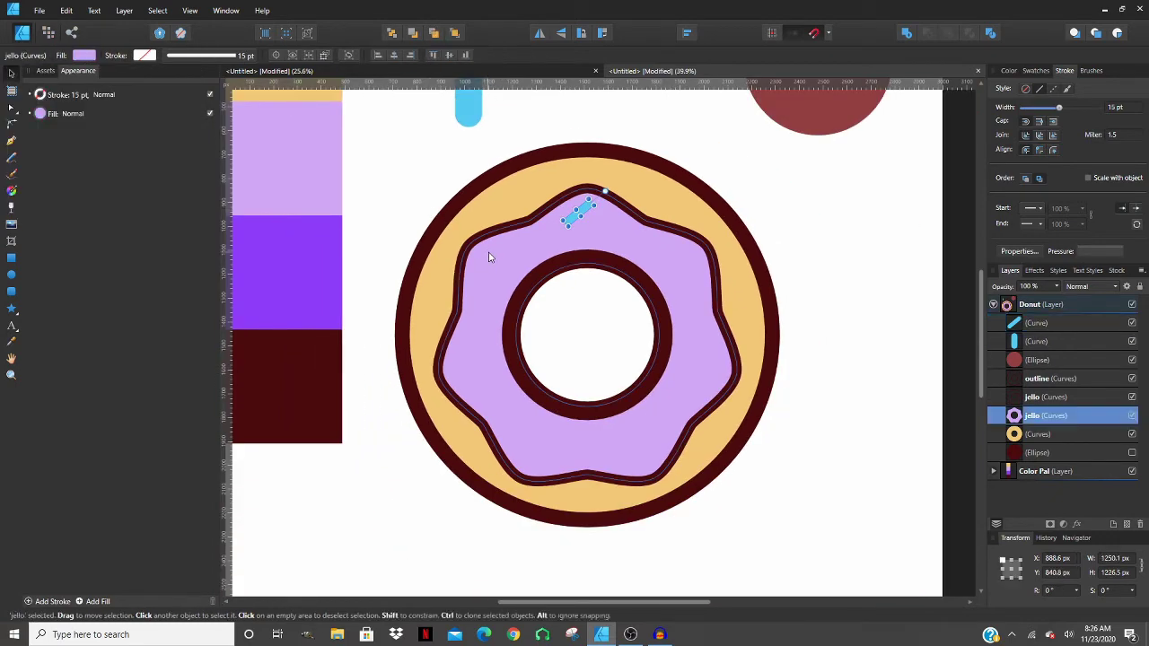
click(84, 55)
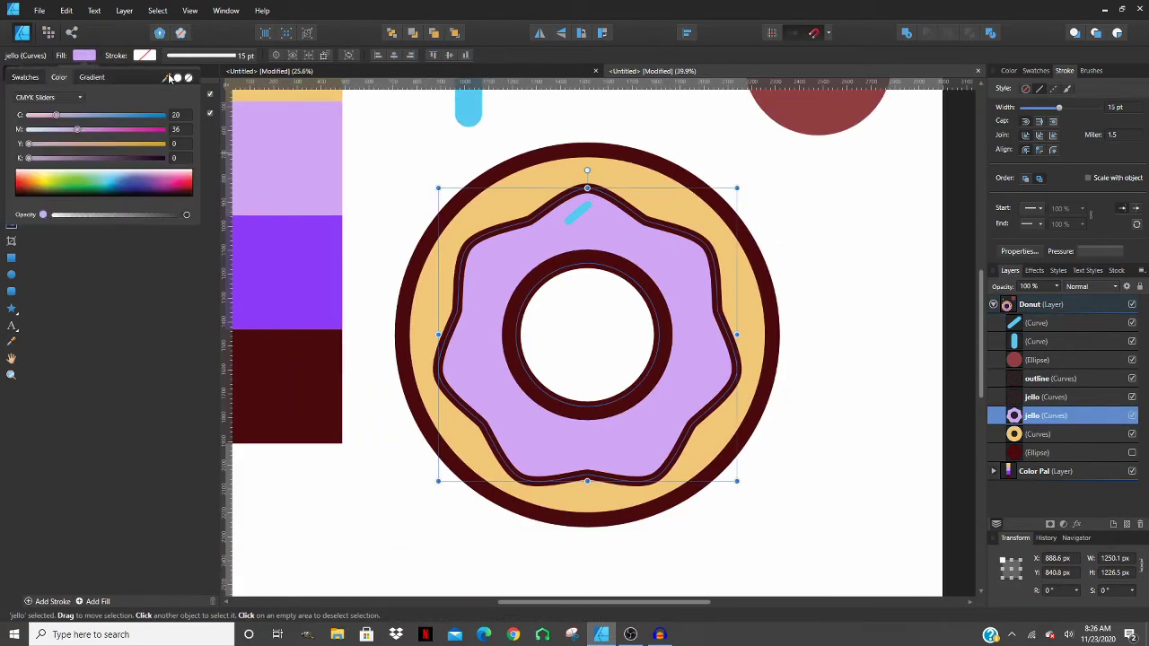
drag(304, 271, 304, 304)
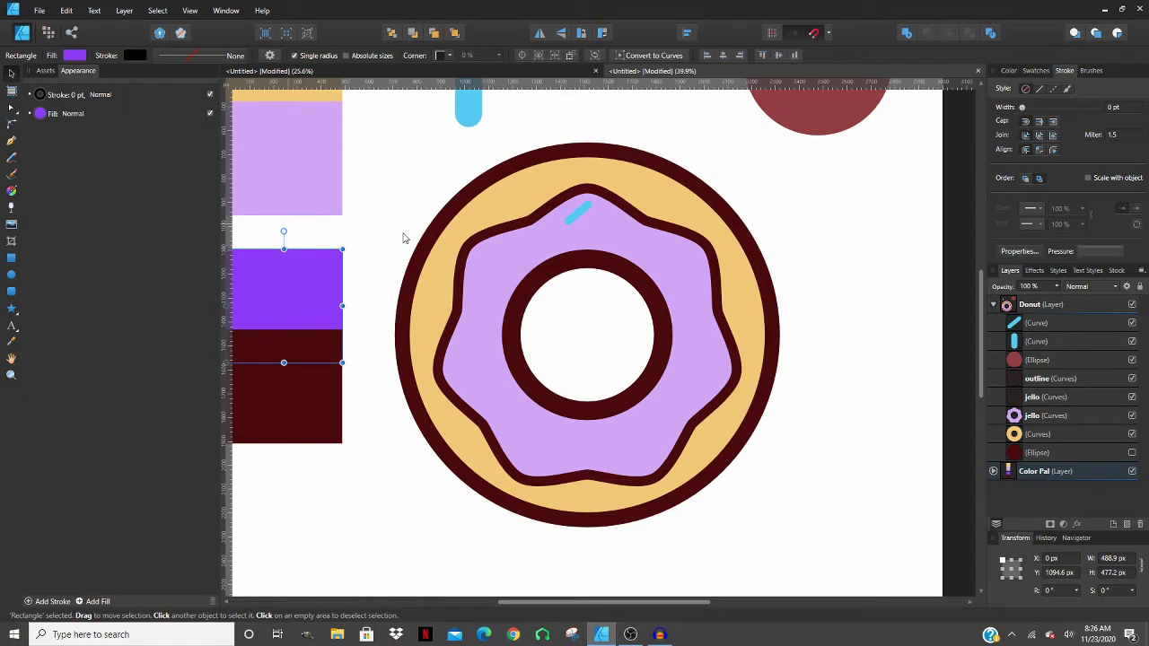
key(ctrl+z)
key(ctrl+z)
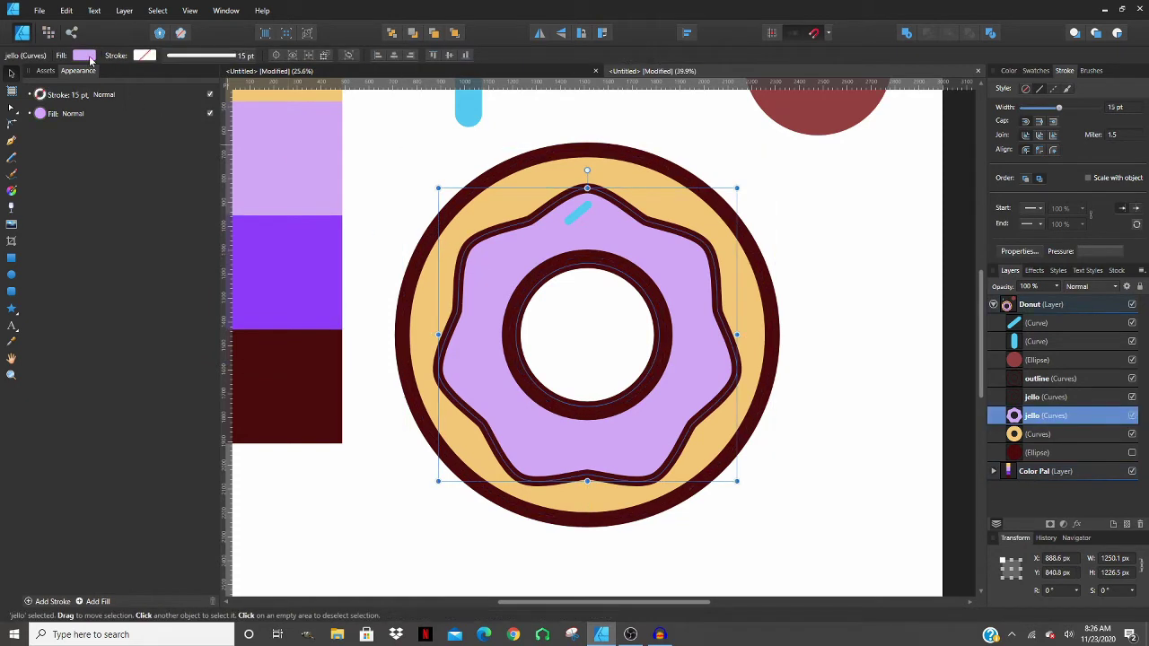
- Fill the icing shape with the vivid purple sampled from the colour palette, and deselect it
click(89, 58)
drag(167, 78, 313, 269)
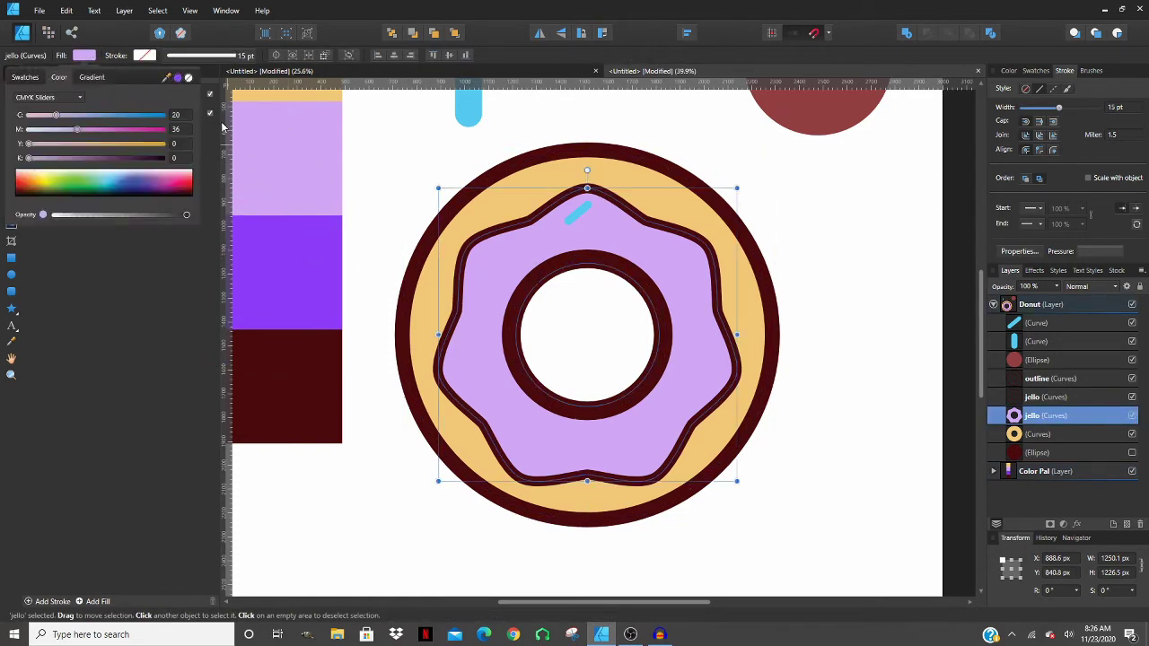
click(178, 78)
click(419, 172)
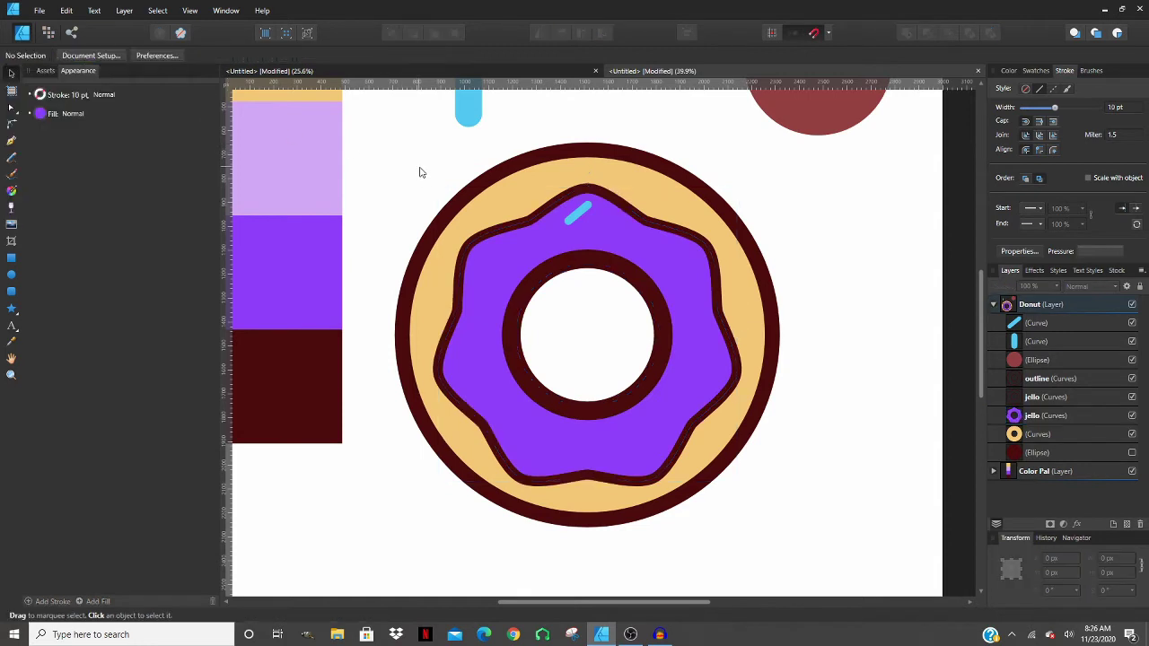
- Duplicate the tilted sprinkle, place the copy on the icing's left side at about X 982, Y 1469 px, and rotate it to about 40.9°
scroll(430, 193, up, 2)
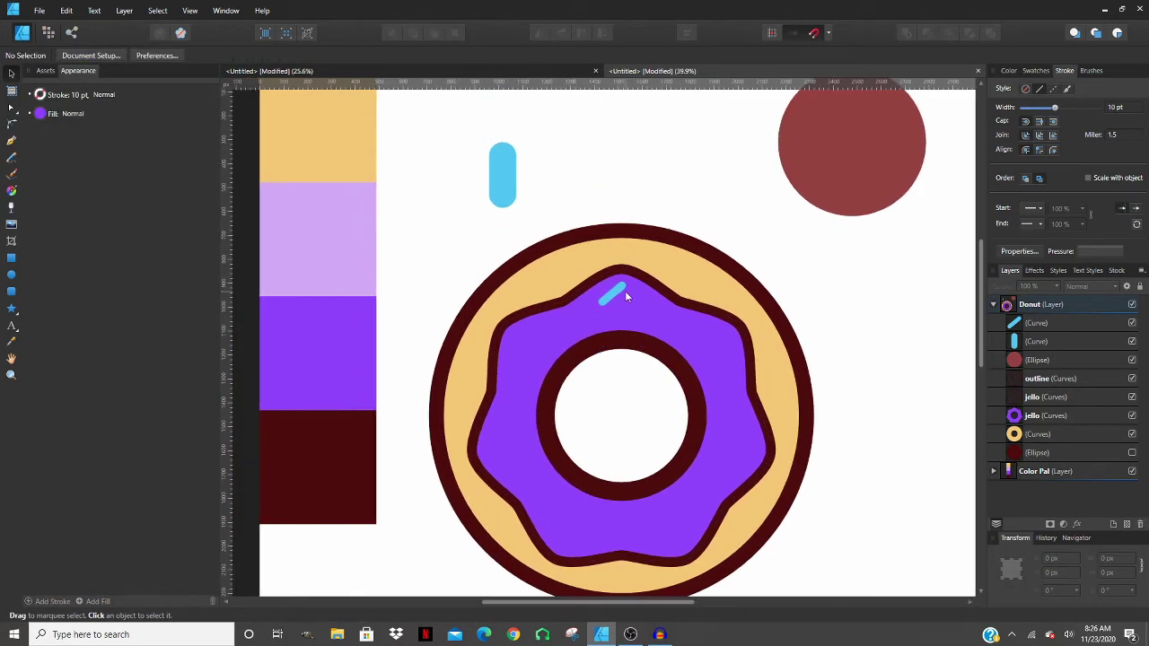
key(ctrl+0)
click(601, 259)
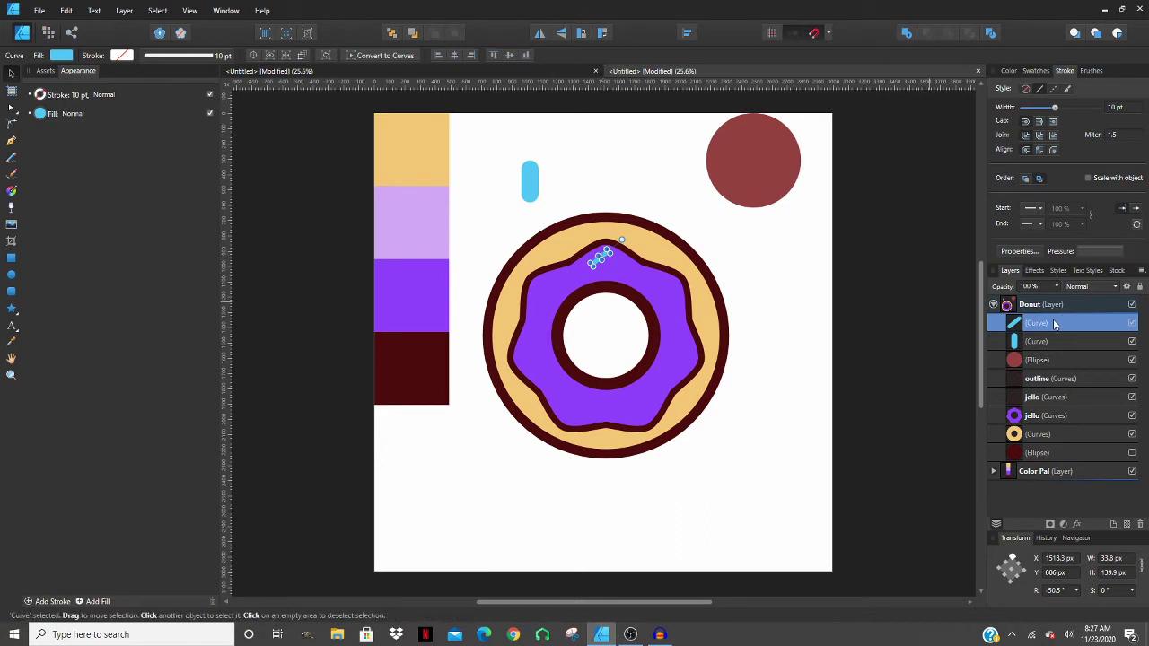
key(alt)
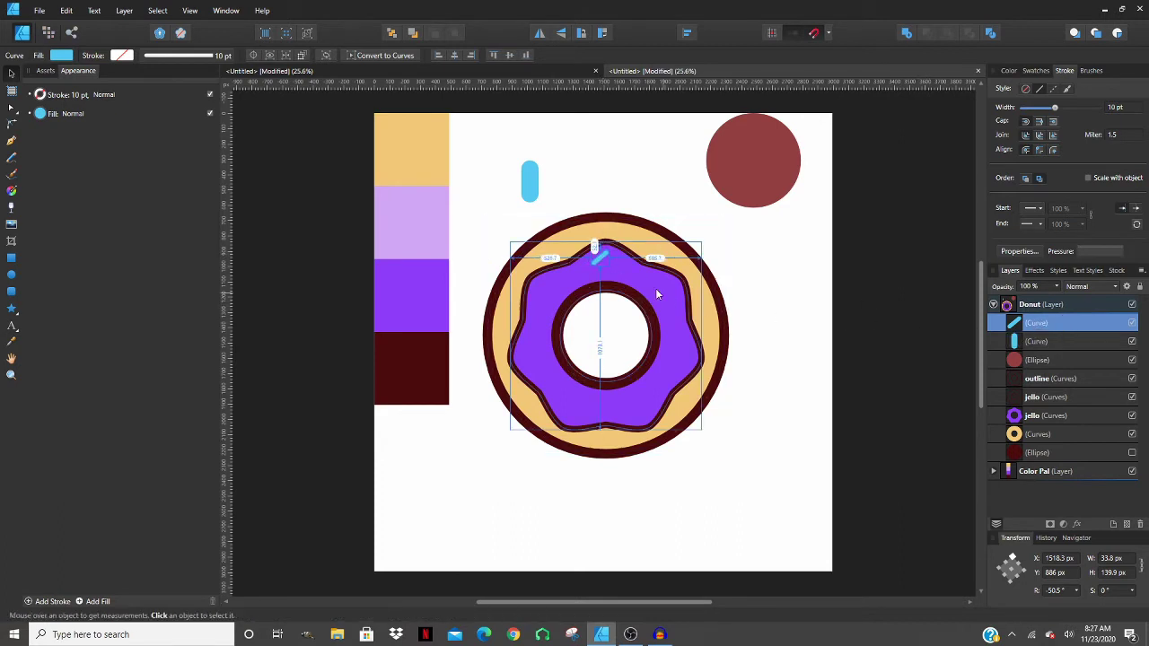
drag(601, 254, 629, 281)
click(600, 258)
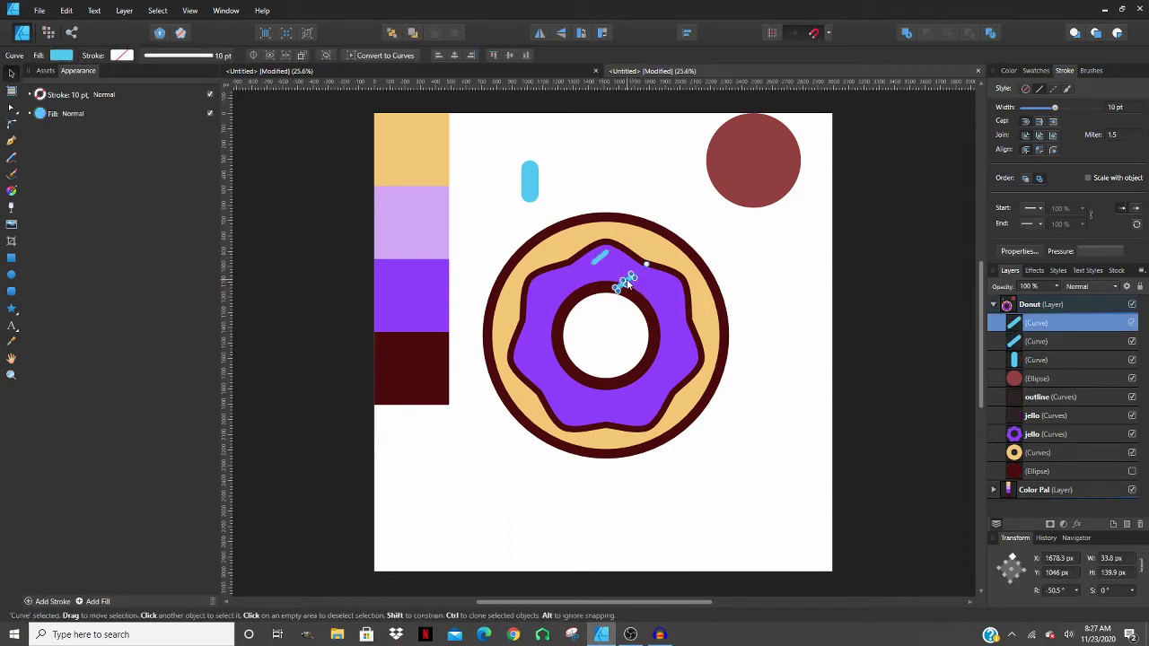
scroll(628, 282, up, 1)
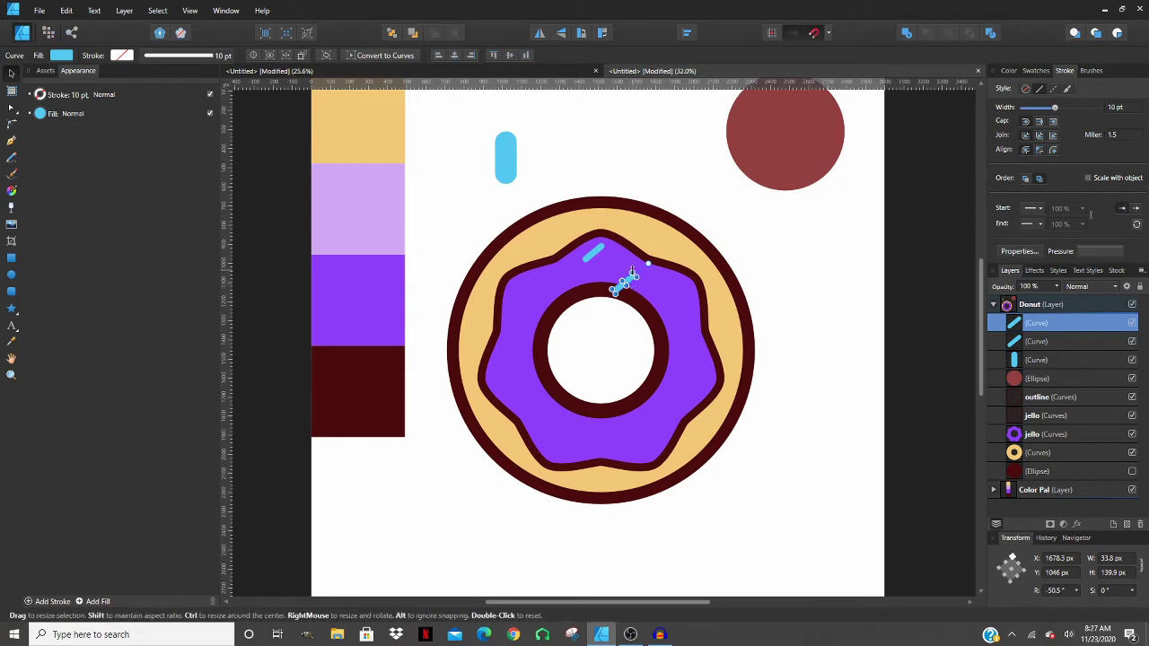
drag(632, 269, 514, 368)
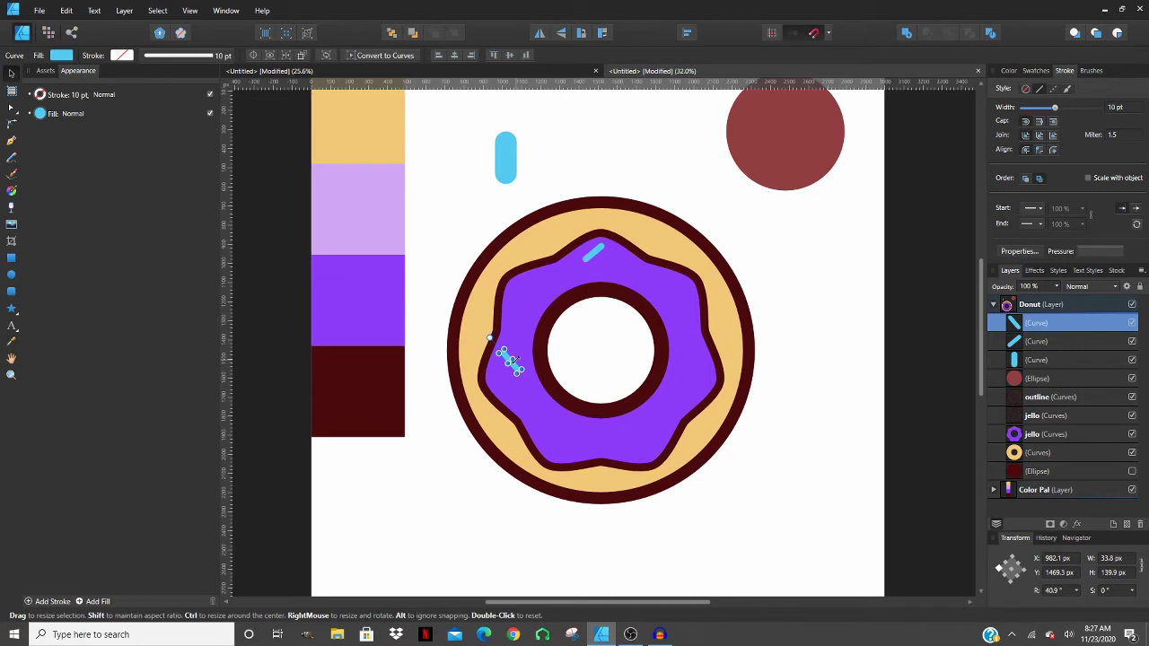
- Add two sprinkle copies, one on the icing's right side at about -7.7° and one on its lower right at about -148.6°
mouse_move(511, 362)
mouse_down()
mouse_move(582, 284)
mouse_move(538, 344)
mouse_move(582, 298)
mouse_move(566, 395)
mouse_move(552, 422)
mouse_move(498, 453)
mouse_move(444, 300)
mouse_move(684, 357)
mouse_move(616, 347)
mouse_move(563, 388)
mouse_move(549, 440)
mouse_move(512, 367)
mouse_move(530, 328)
mouse_move(652, 278)
mouse_move(577, 299)
mouse_move(665, 359)
mouse_move(551, 398)
mouse_move(664, 297)
mouse_move(682, 328)
mouse_move(677, 286)
mouse_move(718, 273)
mouse_move(707, 258)
mouse_move(689, 271)
mouse_move(709, 266)
mouse_up()
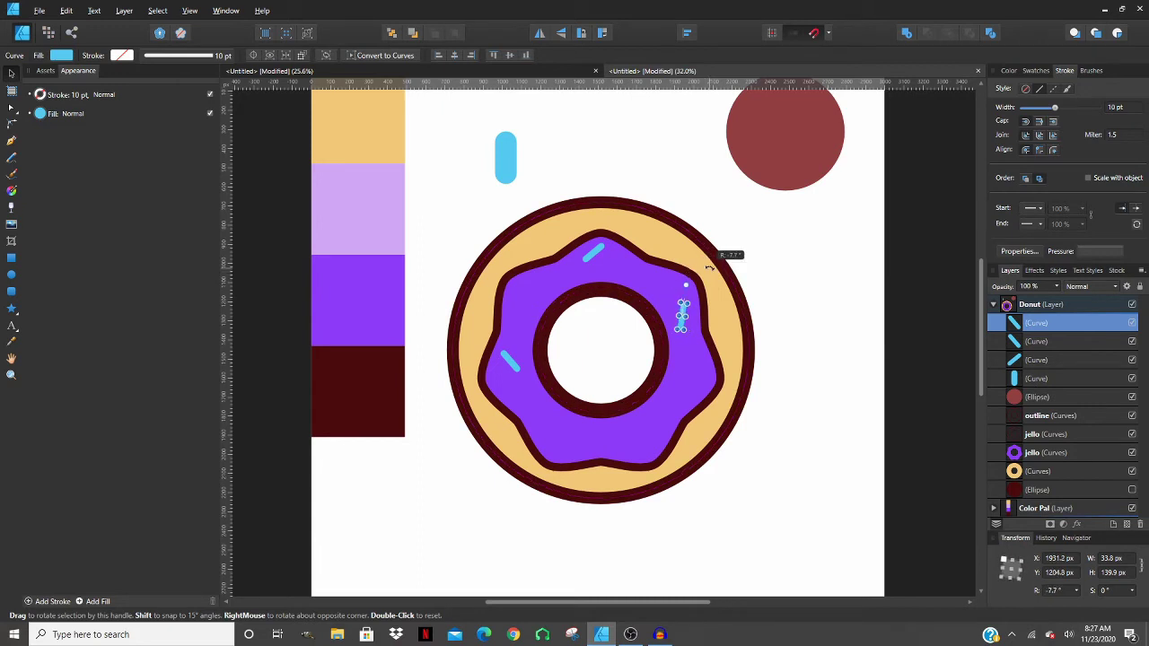
click(794, 285)
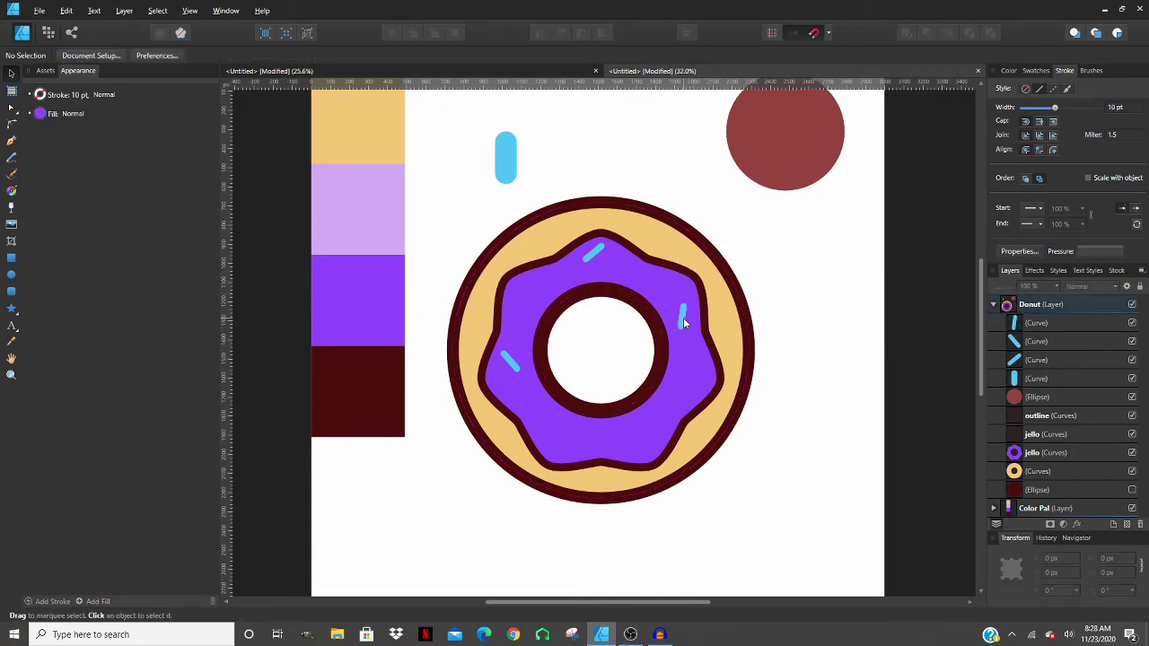
click(683, 318)
ctrl+drag(683, 314, 661, 453)
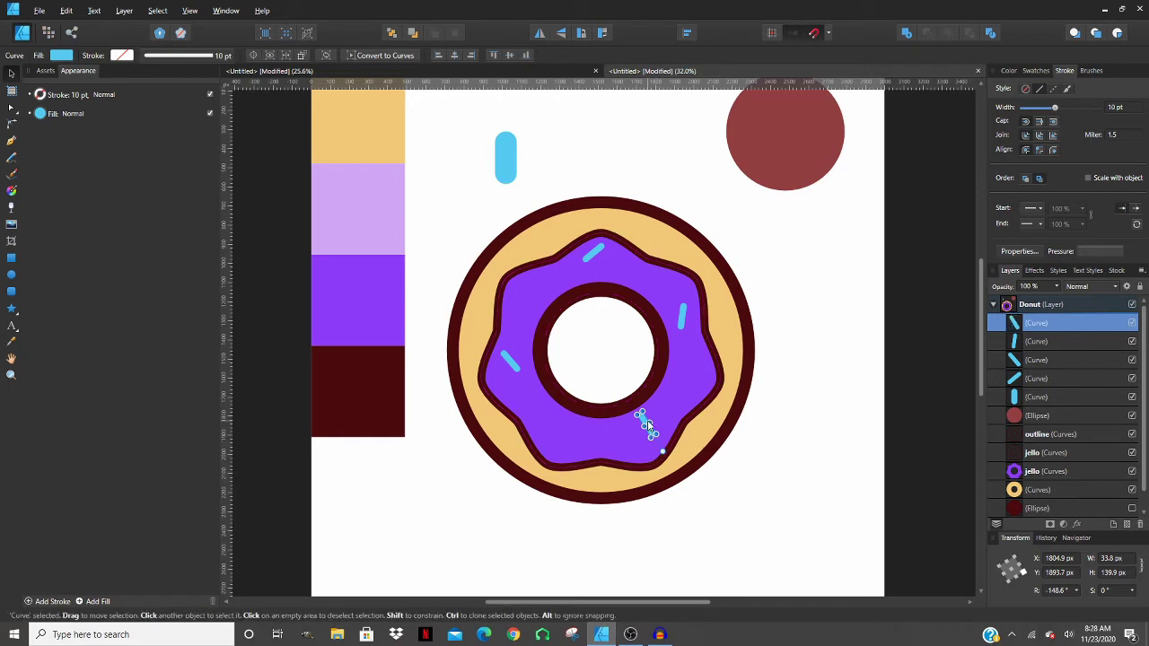
- Add a sprinkle copy on the icing's lower left and another on its upper left at about X 1151, Y 1136 px, rotated about -11.3°
ctrl+drag(641, 415, 500, 344)
key(ctrl+z)
click(549, 426)
click(499, 344)
click(527, 292)
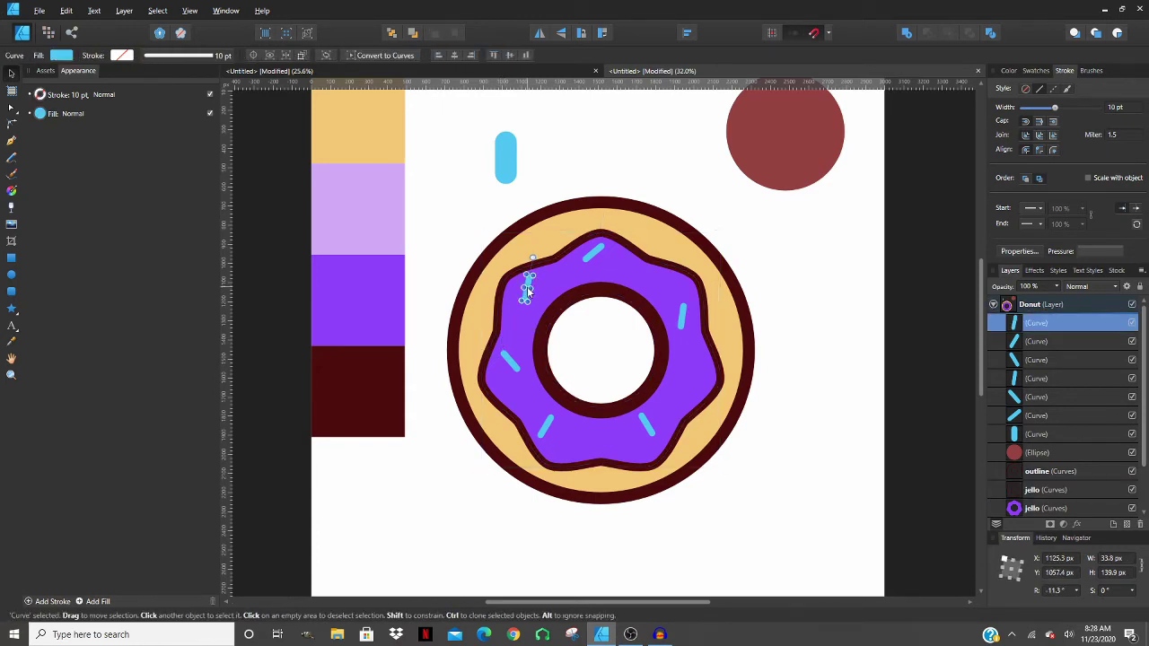
drag(529, 291, 536, 314)
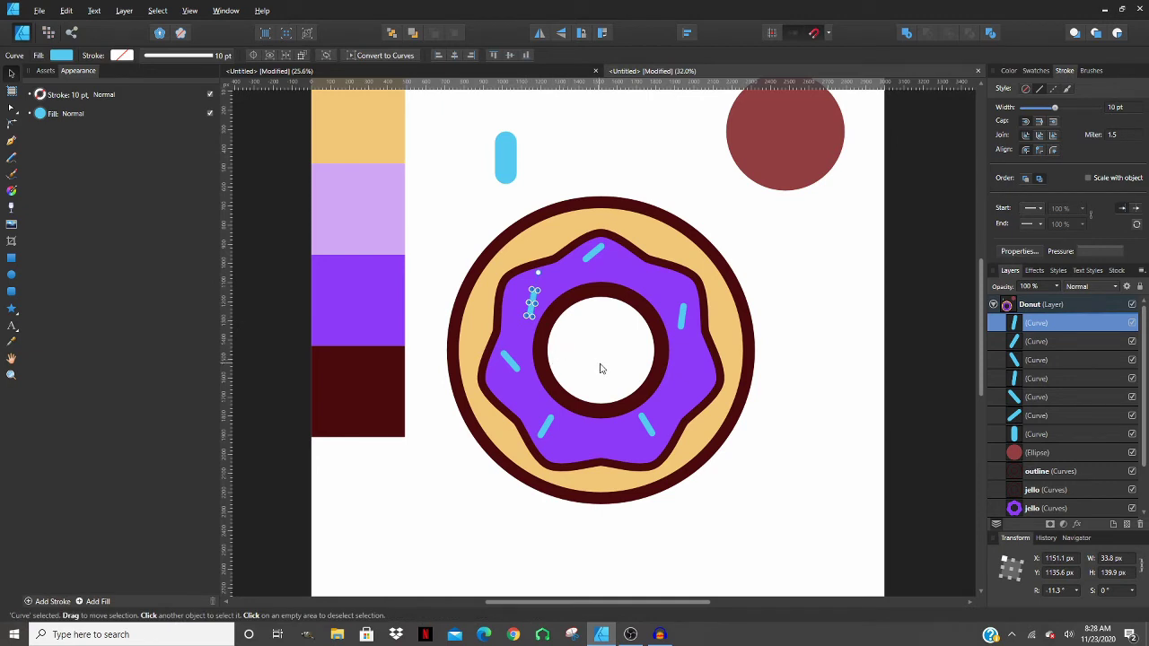
click(698, 176)
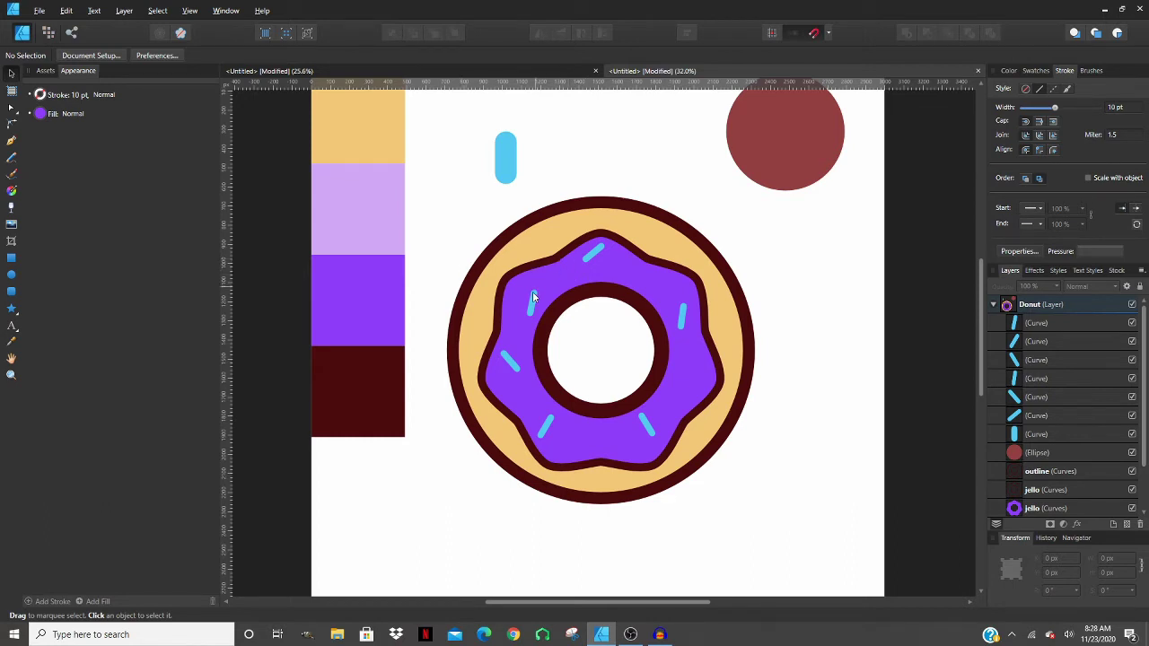
drag(532, 296, 656, 366)
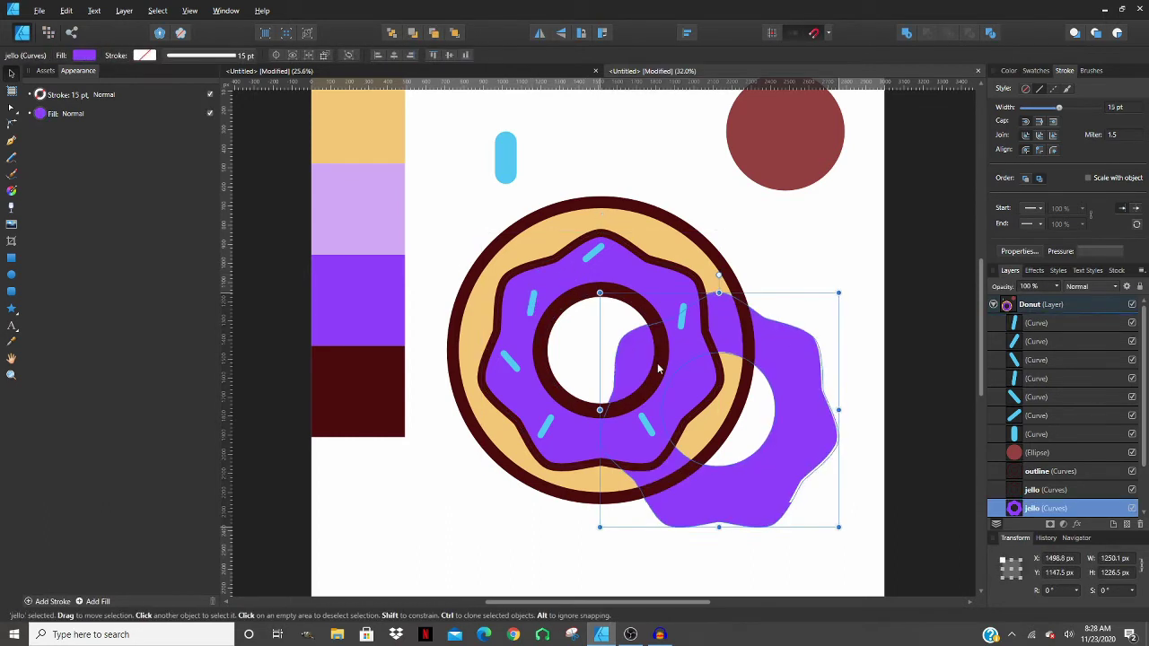
key(ctrl+z)
- Copy the upper-left sprinkle to the icing's lower right, nearly horizontal, and to its upper right at about X 1791, Y 1061 px, rotated about 6.9°
click(535, 308)
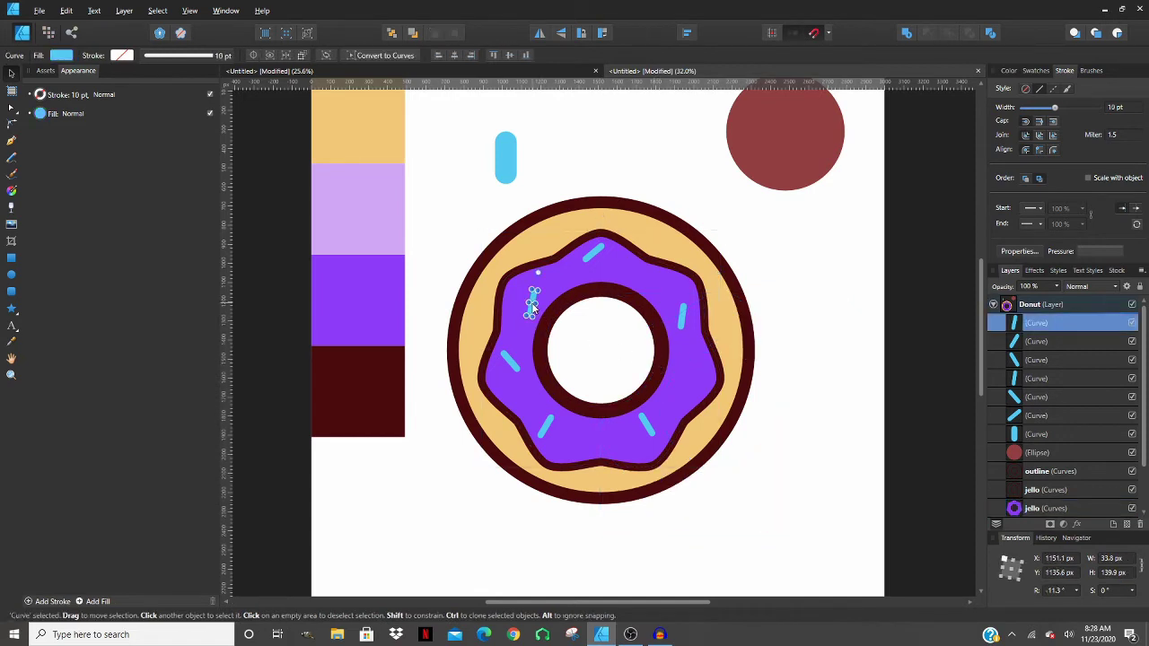
mouse_move(543, 316)
mouse_down()
mouse_move(679, 366)
mouse_move(683, 389)
mouse_move(659, 274)
mouse_move(666, 256)
mouse_move(705, 262)
mouse_move(691, 311)
mouse_move(659, 289)
mouse_up()
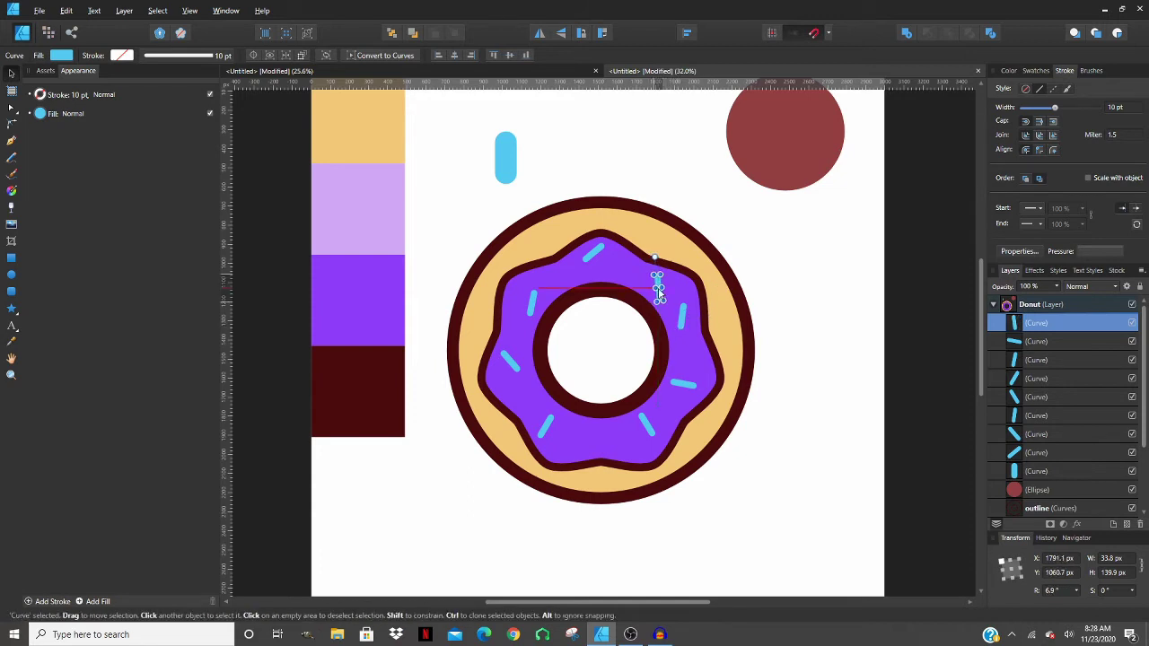
- Copy the tilted sprinkle at the icing's top to the middle of its bottom section, below the hole
click(774, 262)
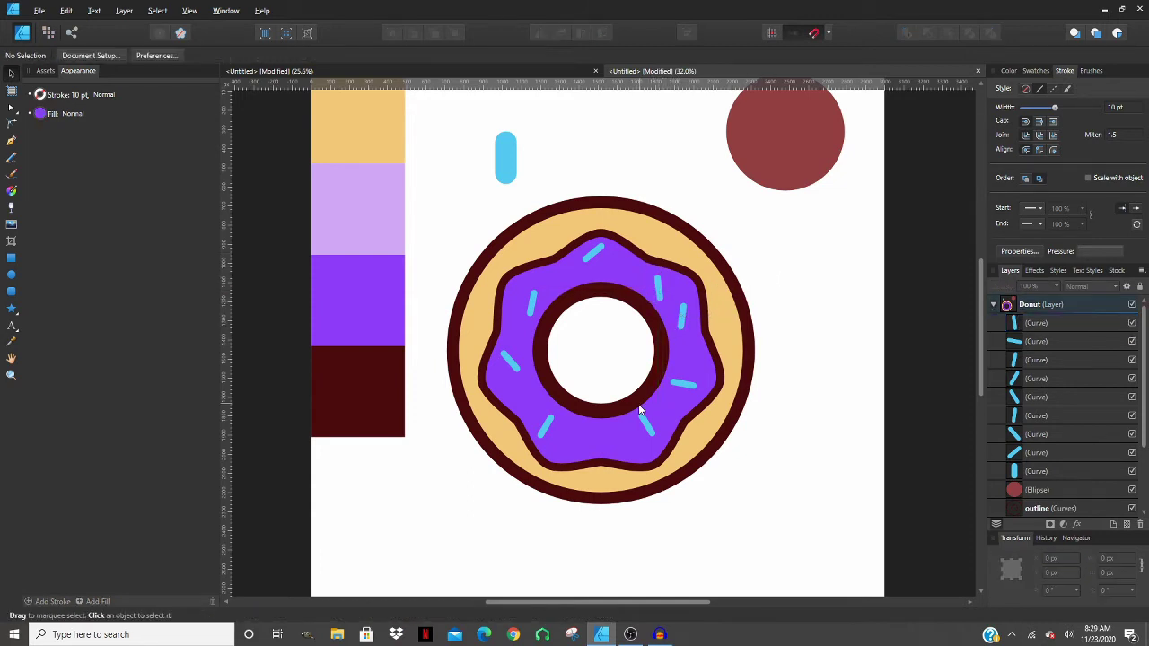
click(592, 259)
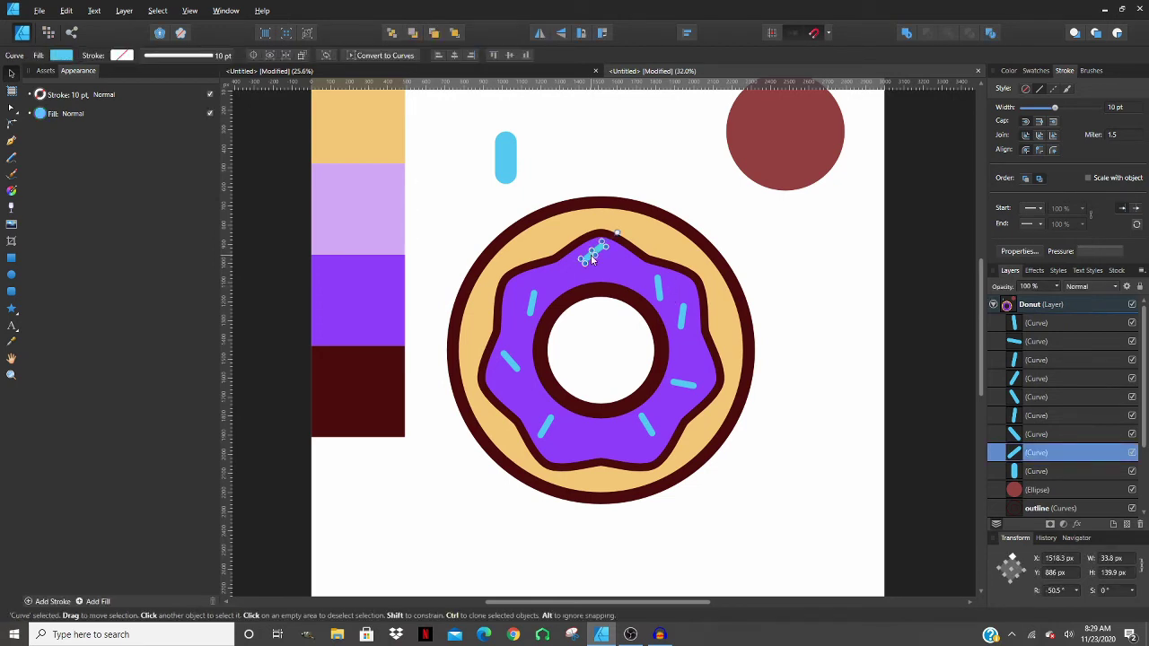
mouse_move(589, 274)
mouse_down()
mouse_move(583, 407)
mouse_move(589, 274)
mouse_move(594, 440)
mouse_up()
click(591, 252)
click(764, 439)
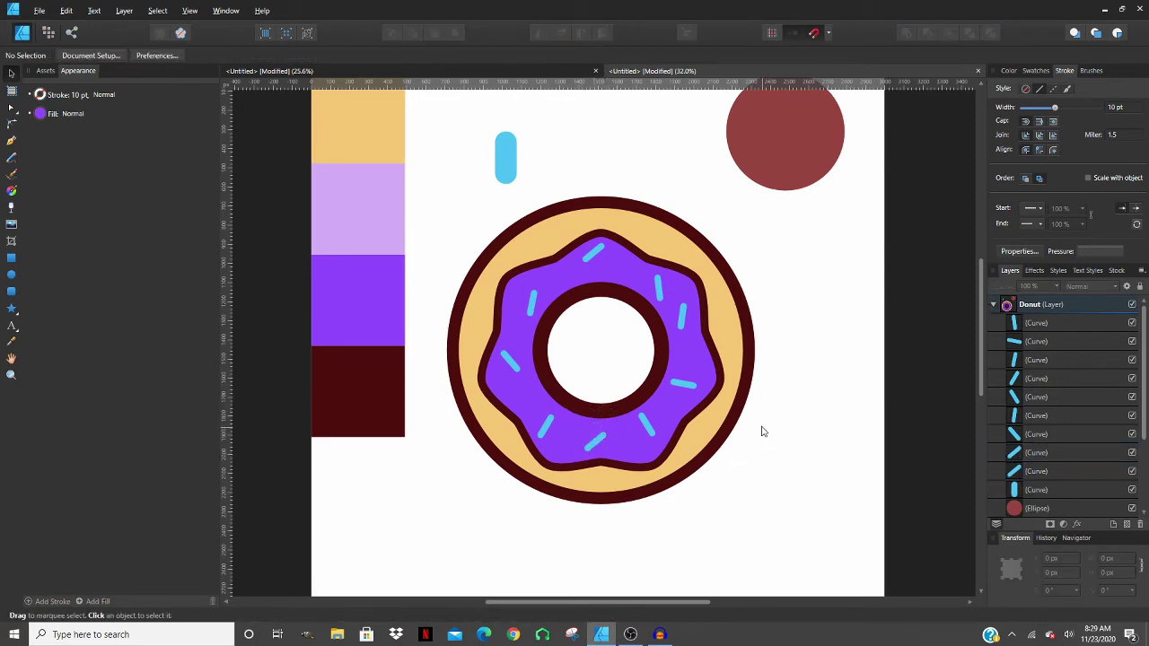
- Copy the left-side sprinkle beside the hole, place the copy on the icing's upper-left edge at about X 1215, Y 980 px, and rotate it to about 49.4°
click(533, 303)
drag(532, 302, 631, 253)
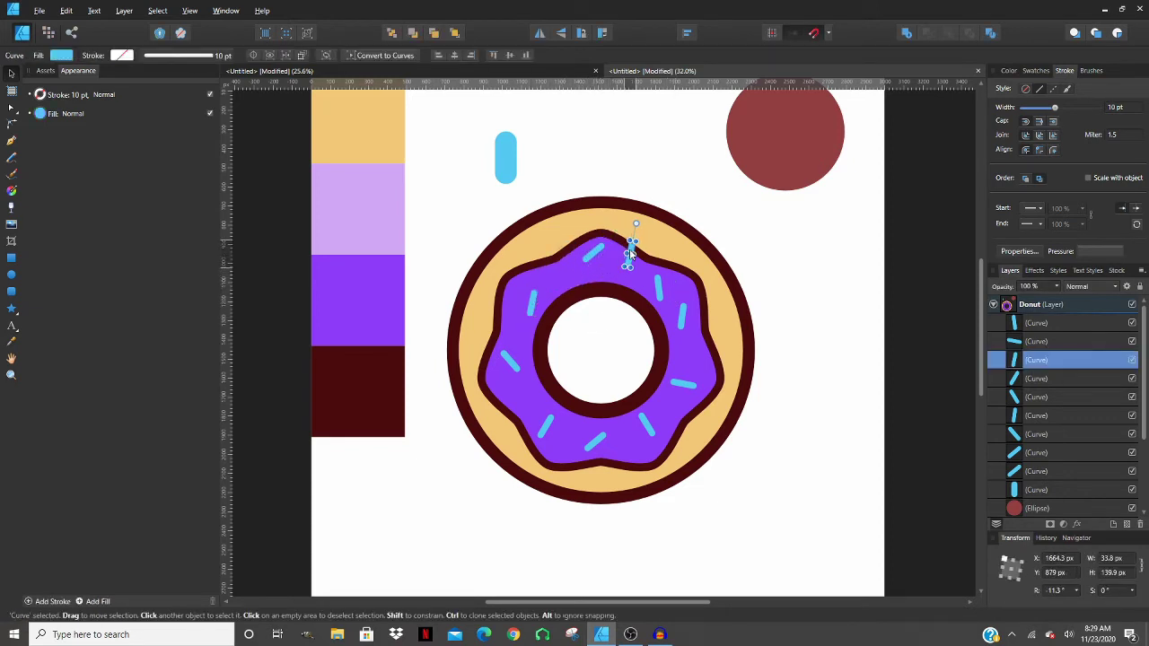
click(787, 205)
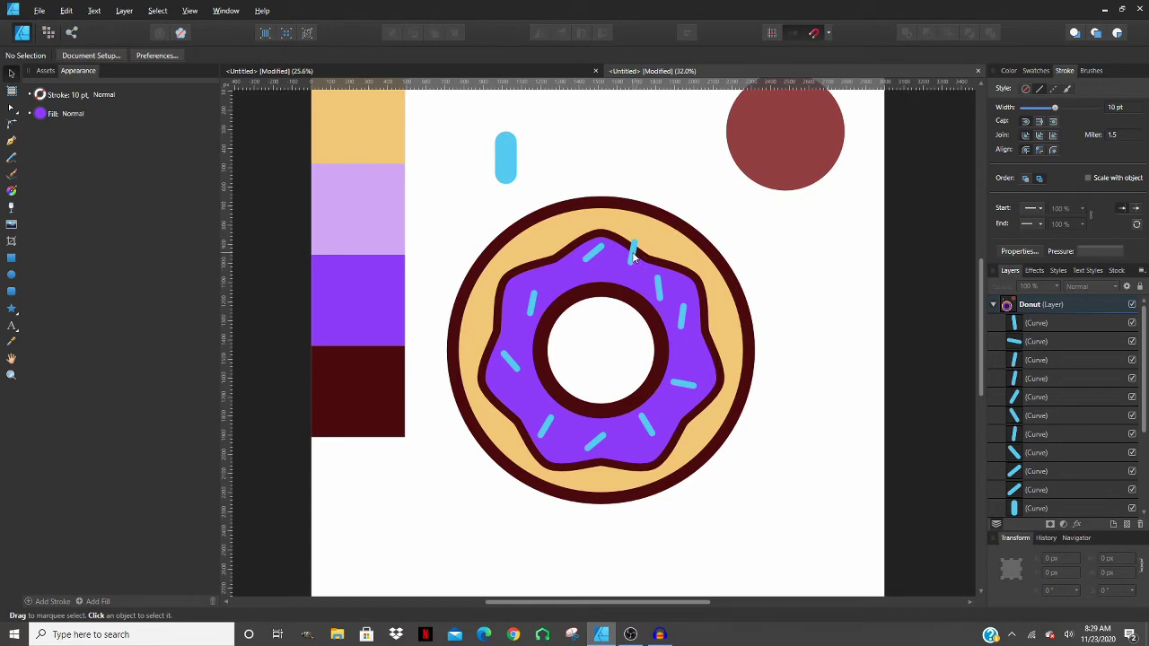
click(632, 266)
drag(633, 267, 639, 263)
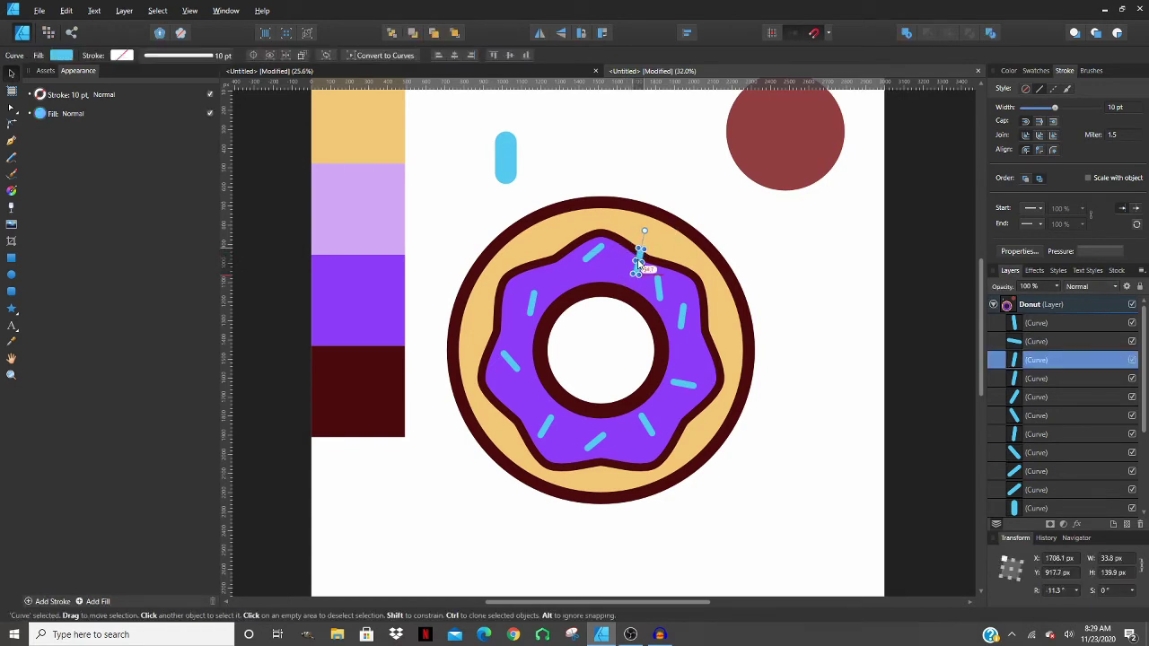
click(805, 230)
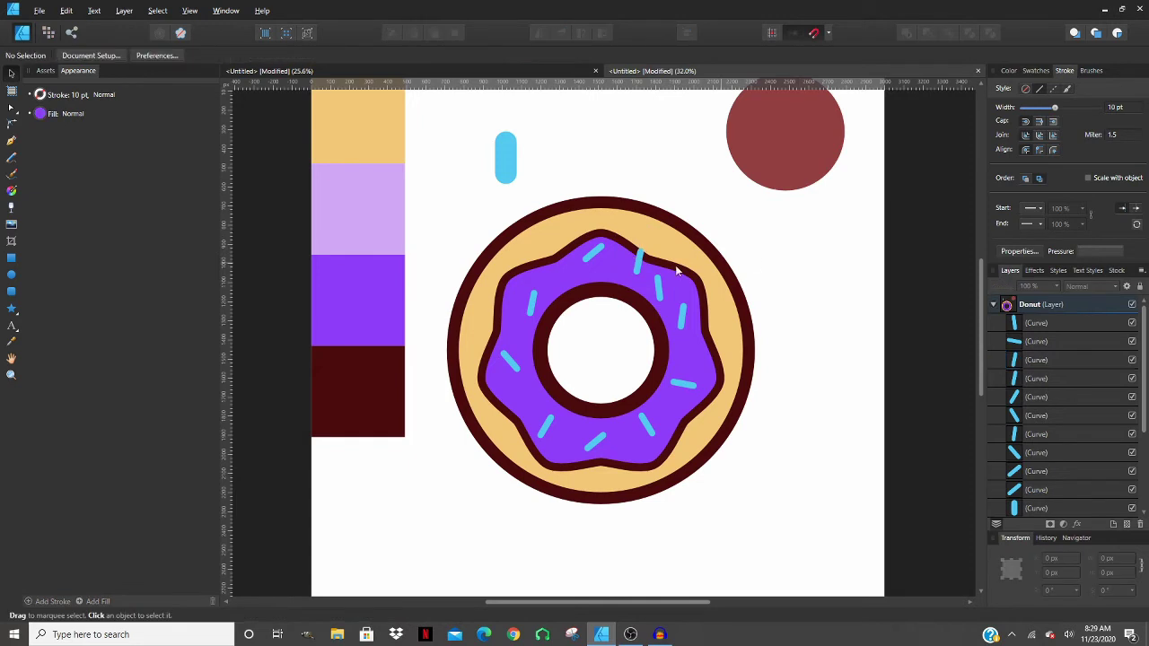
drag(641, 264, 535, 251)
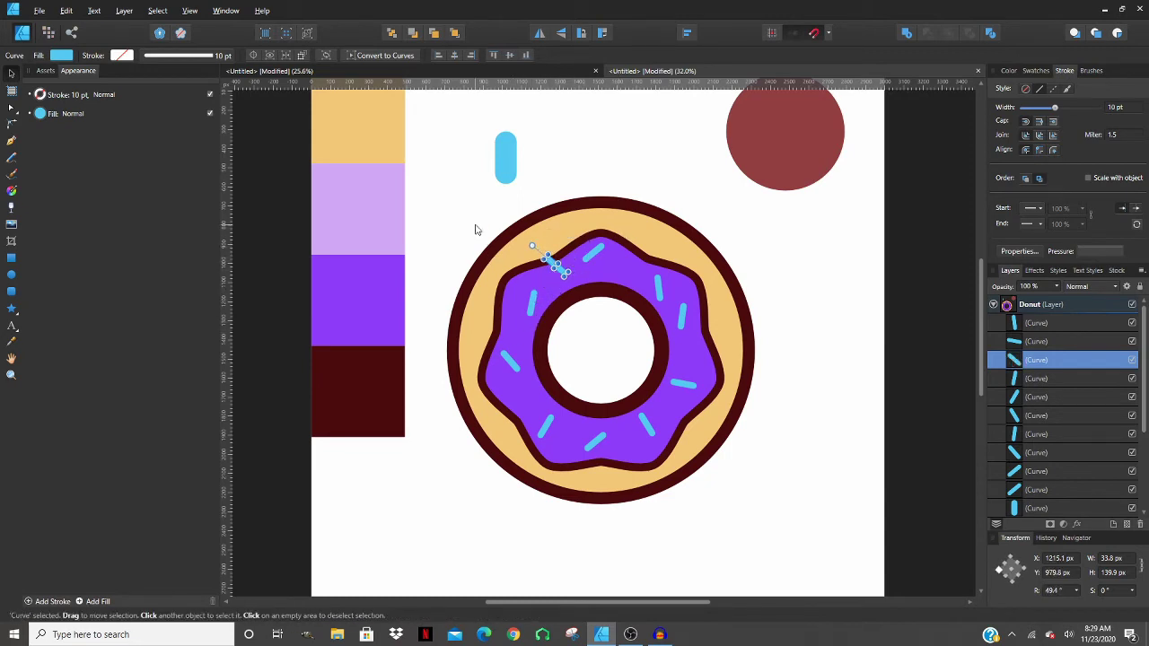
key(ctrl+d)
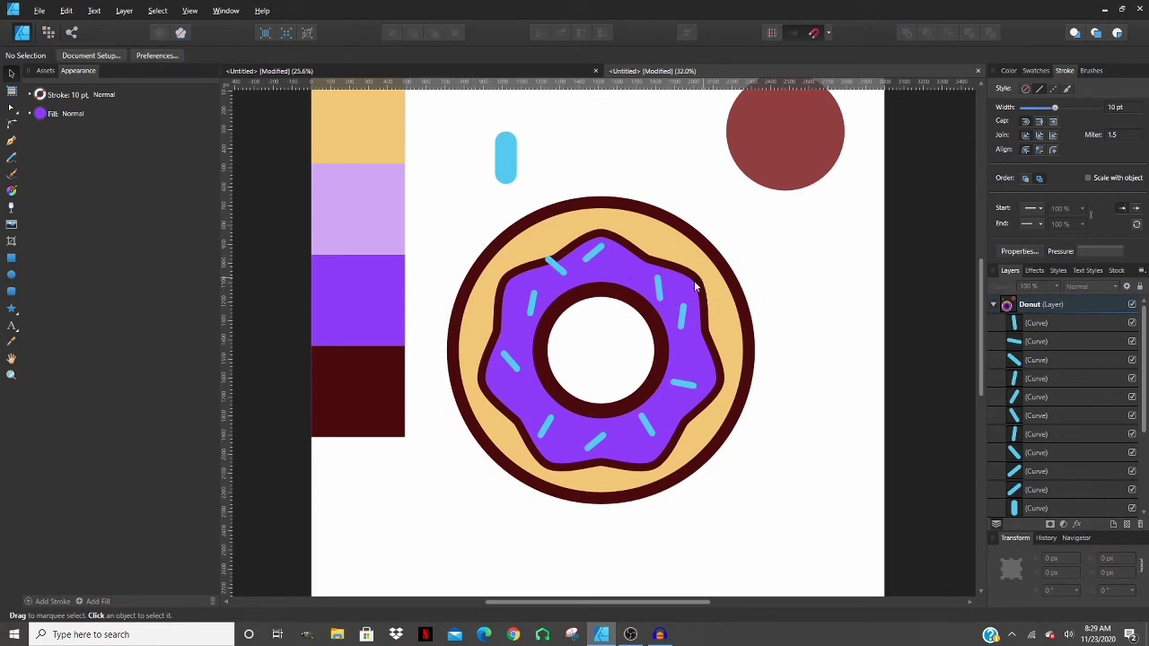
- Group the ten sprinkles on the icing, leaving out the large original capsule
click(1031, 326)
scroll(1032, 328, down, 1)
scroll(1034, 328, up, 1)
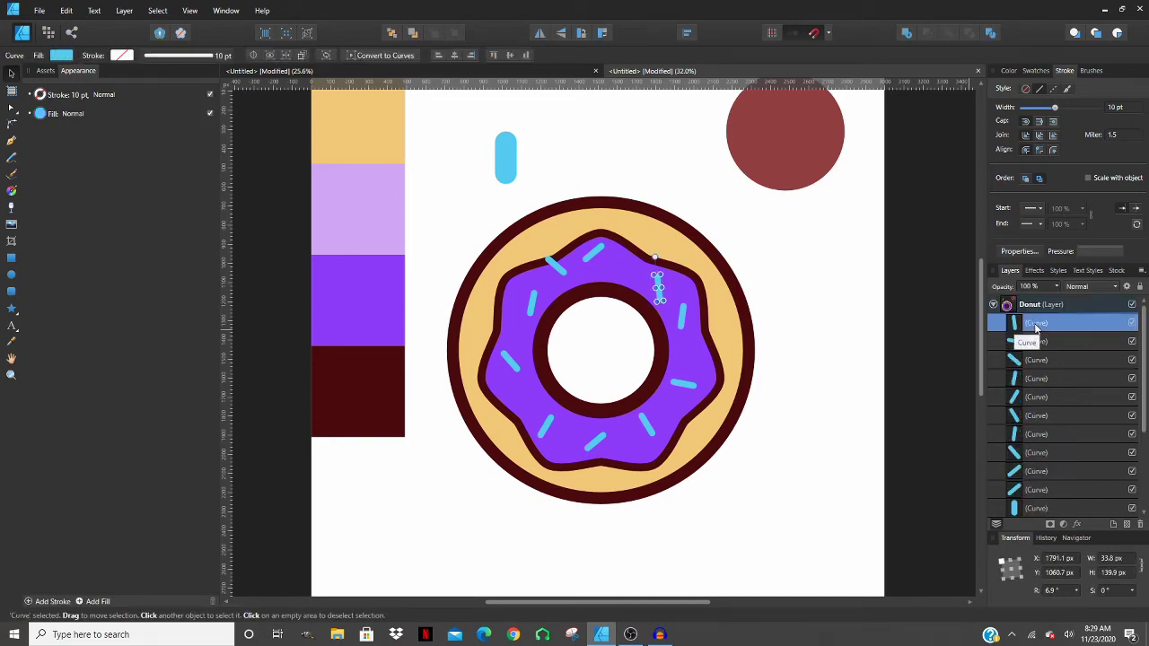
scroll(1046, 377, down, 3)
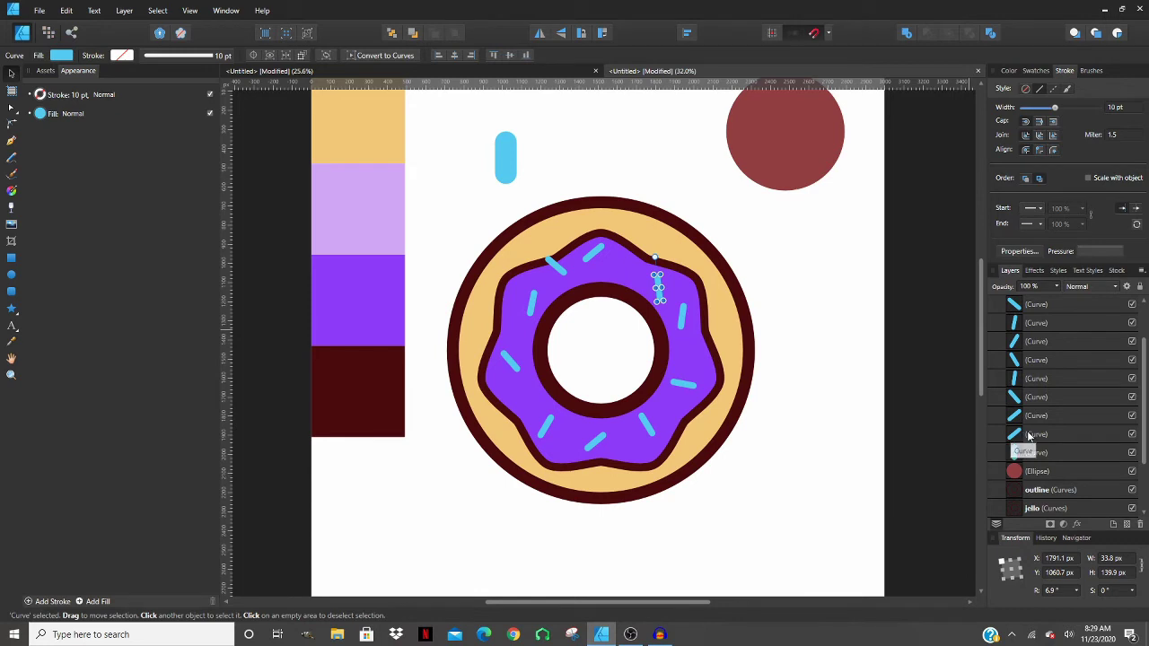
shift+click(1030, 435)
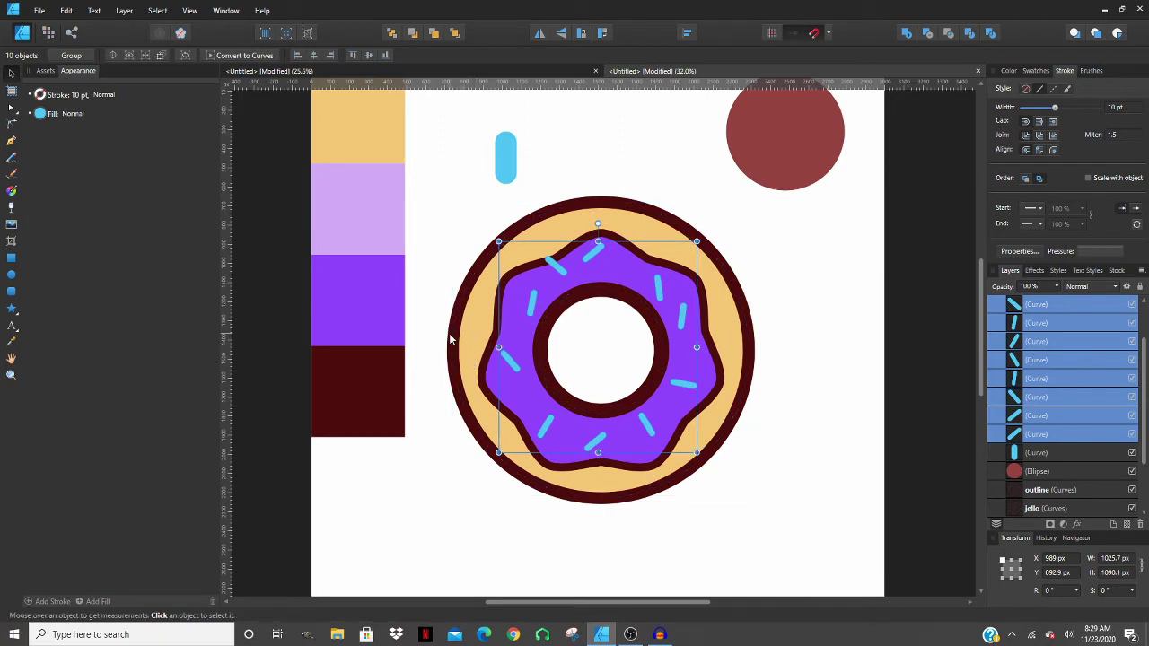
key(ctrl+g)
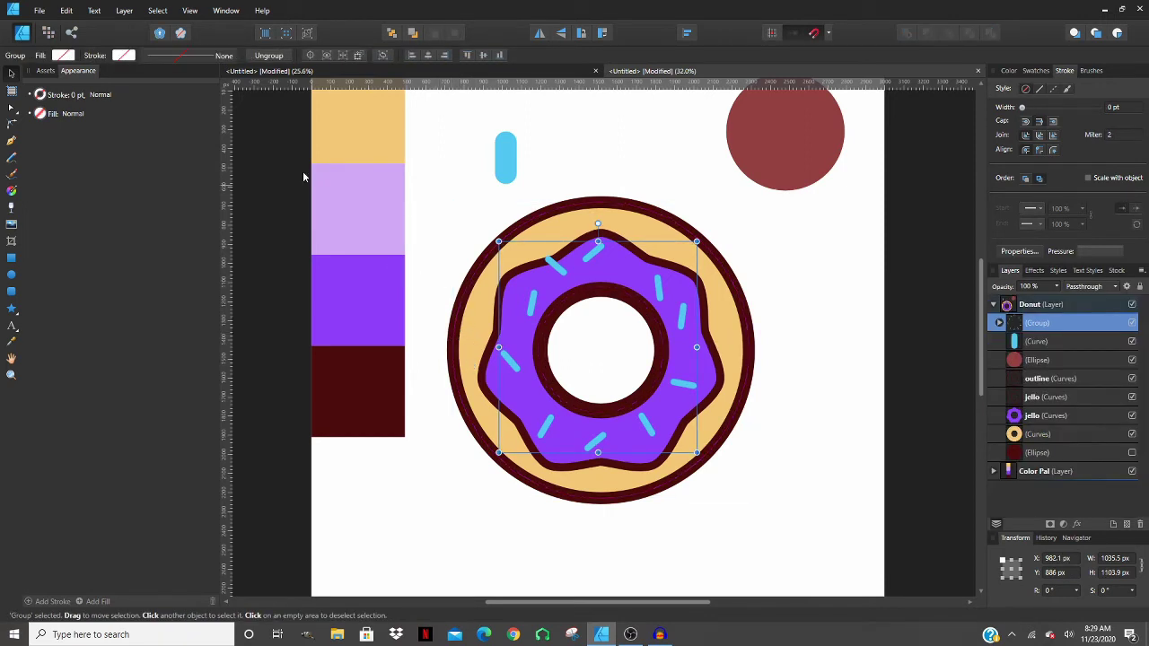
click(265, 57)
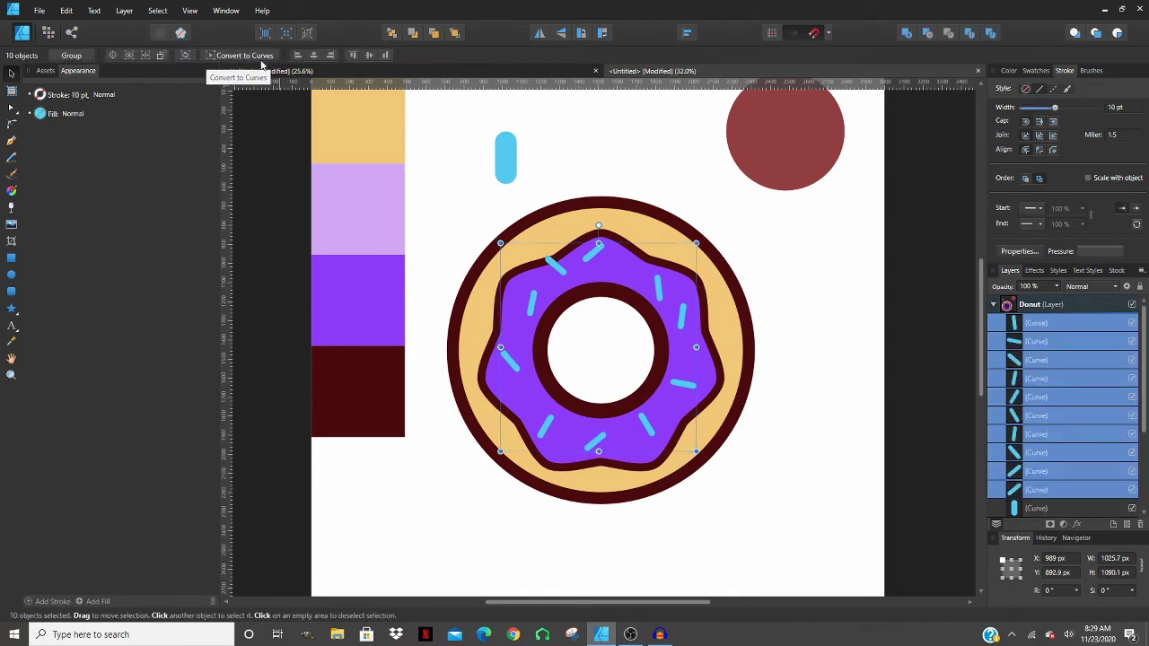
click(72, 55)
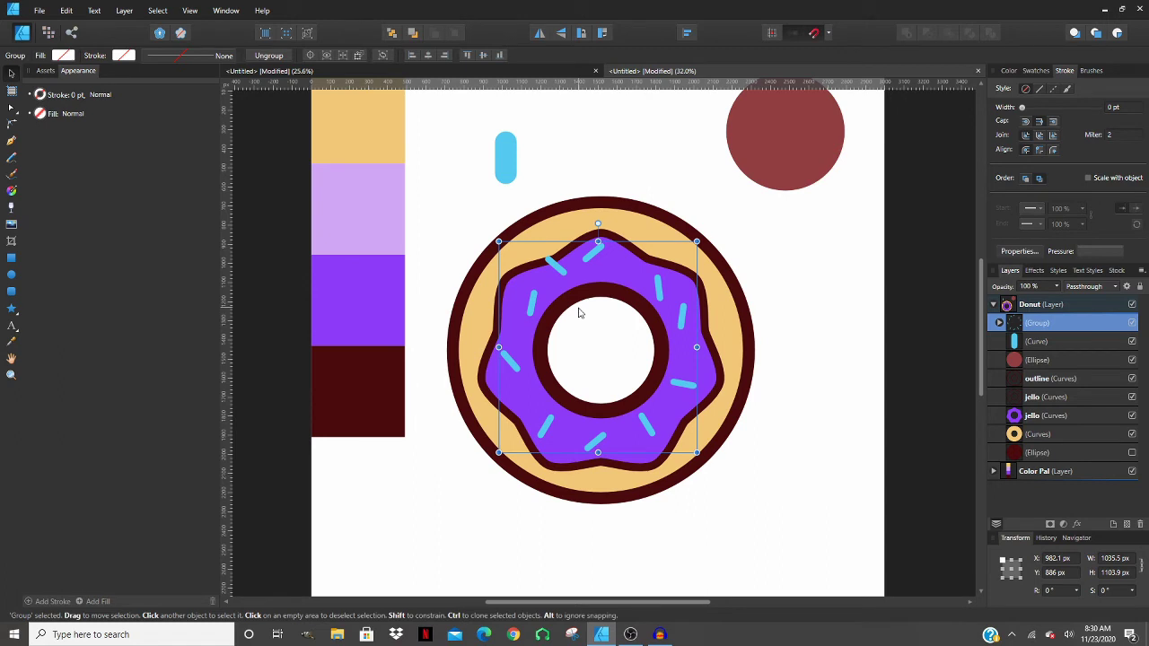
- Duplicate the sprinkle group and give the copy a dark maroon stroke
key(ctrl+j)
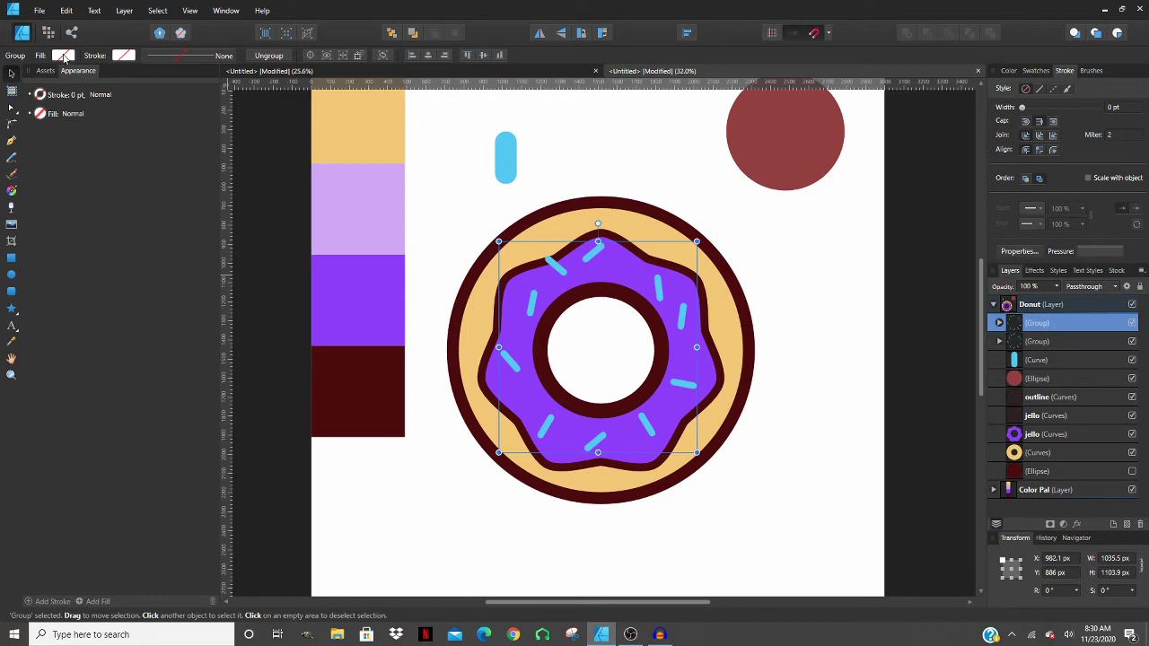
click(64, 56)
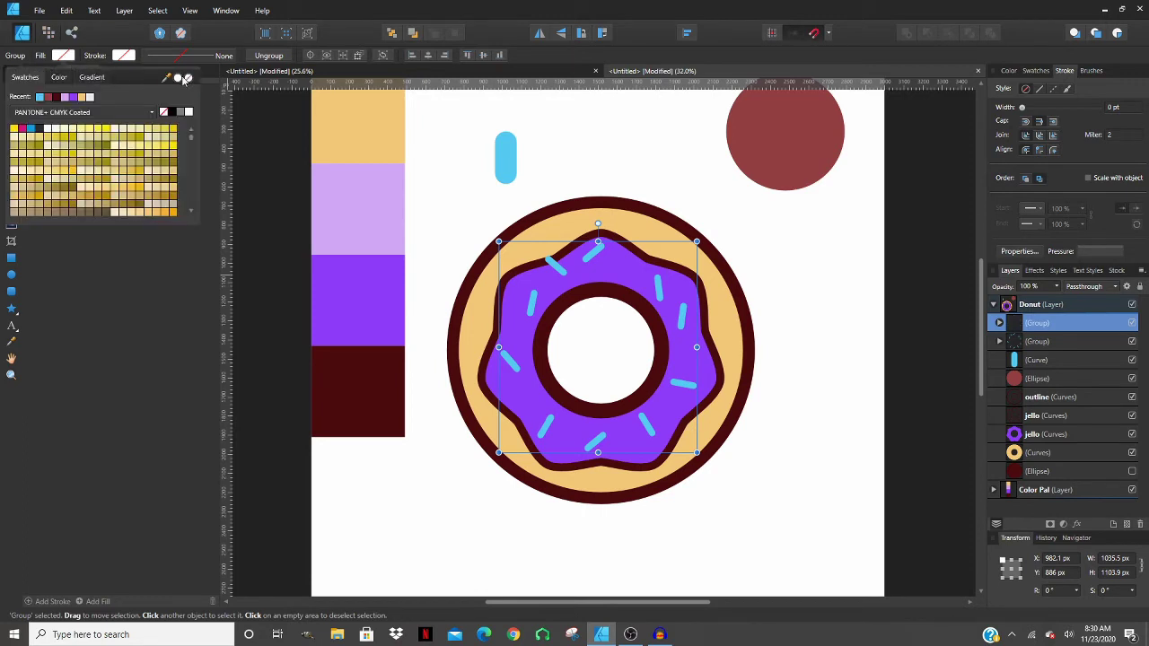
click(122, 56)
click(122, 56)
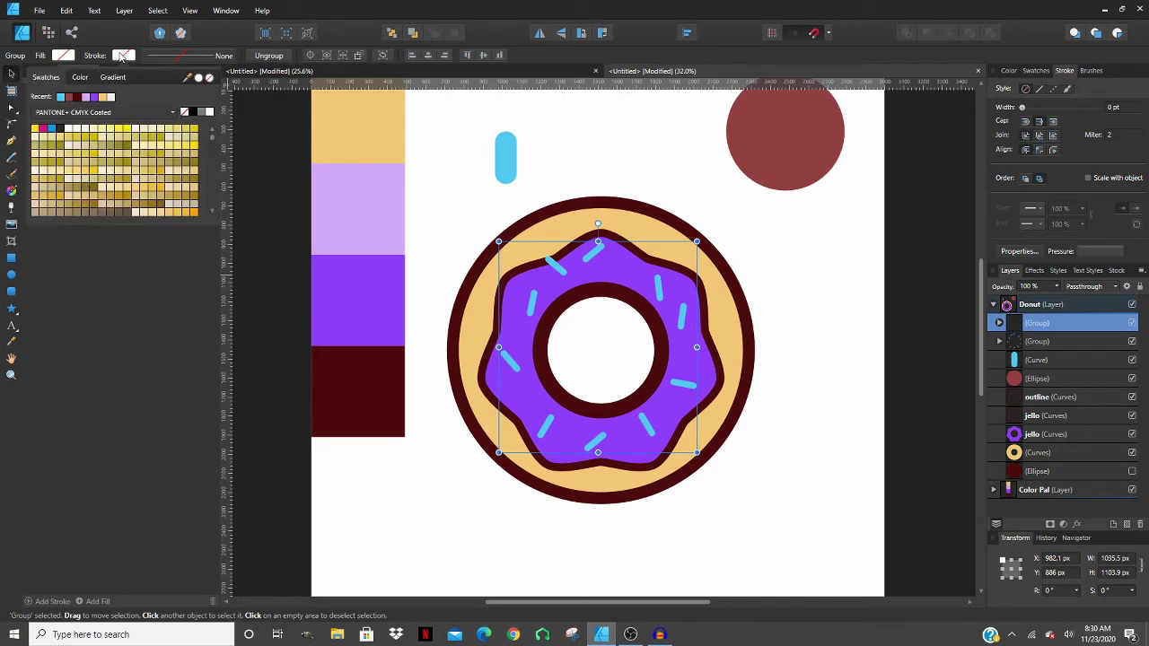
click(77, 98)
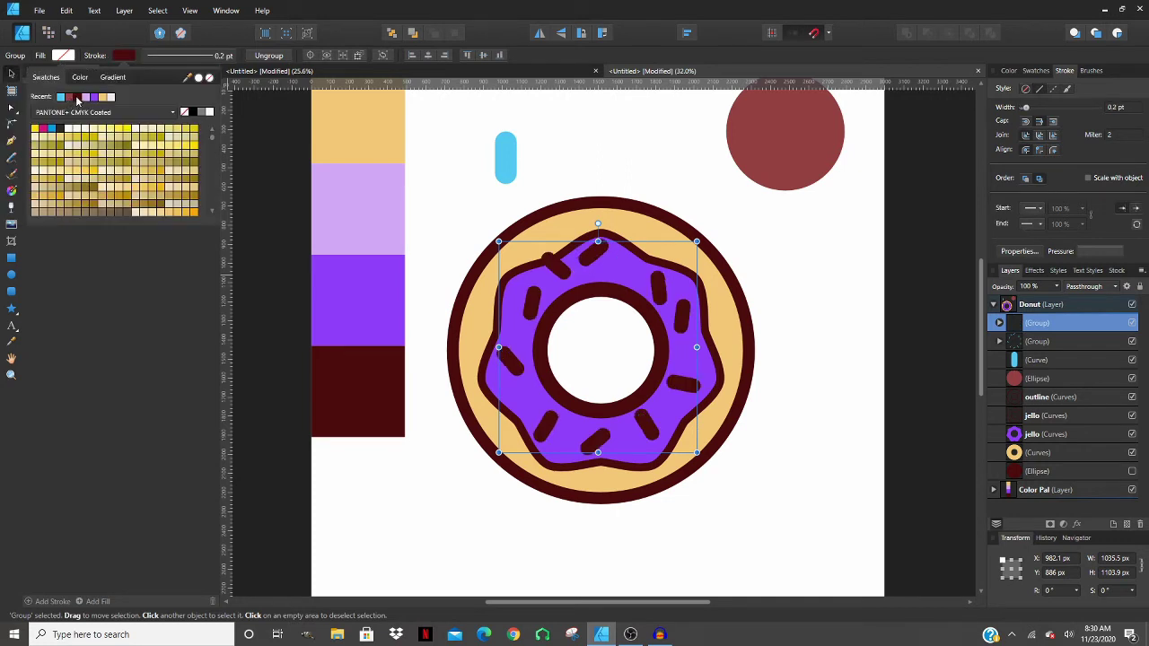
- Set the stroke width of the duplicated sprinkle group to 3 pt
click(213, 59)
click(232, 98)
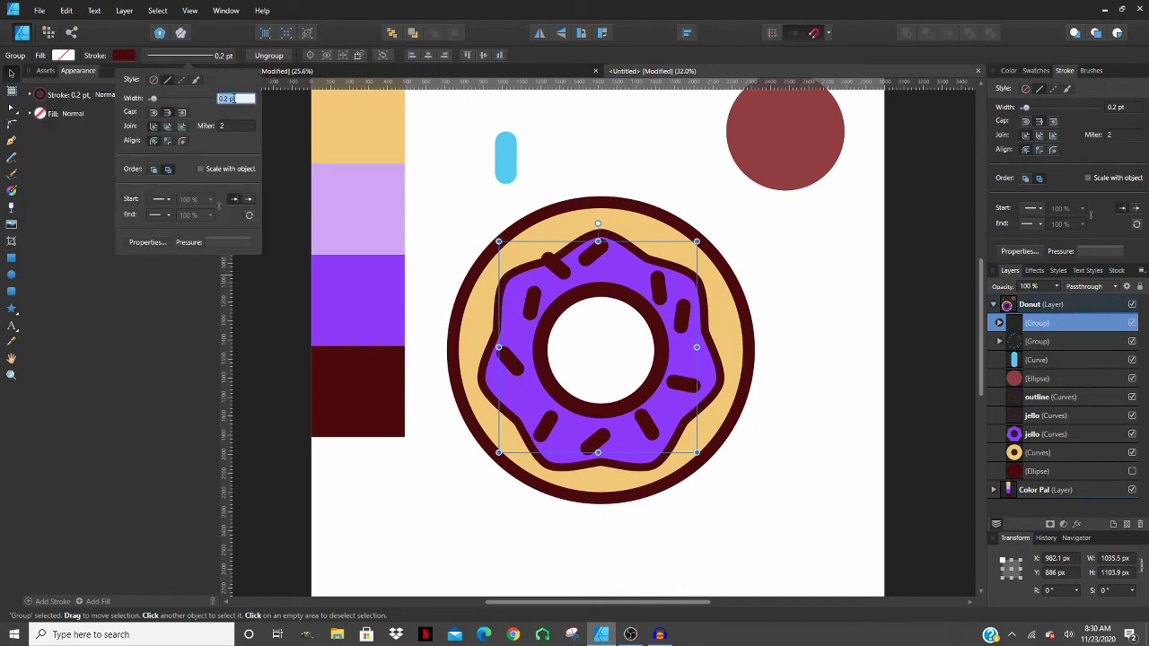
text(1)
key(Return)
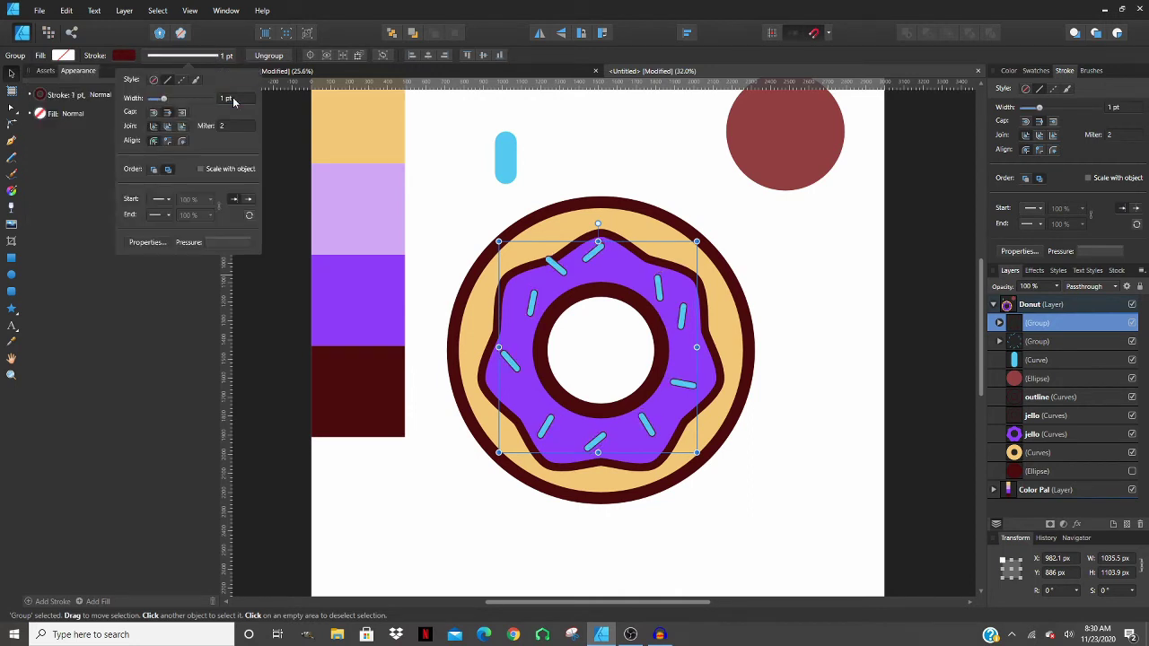
click(234, 100)
text(3)
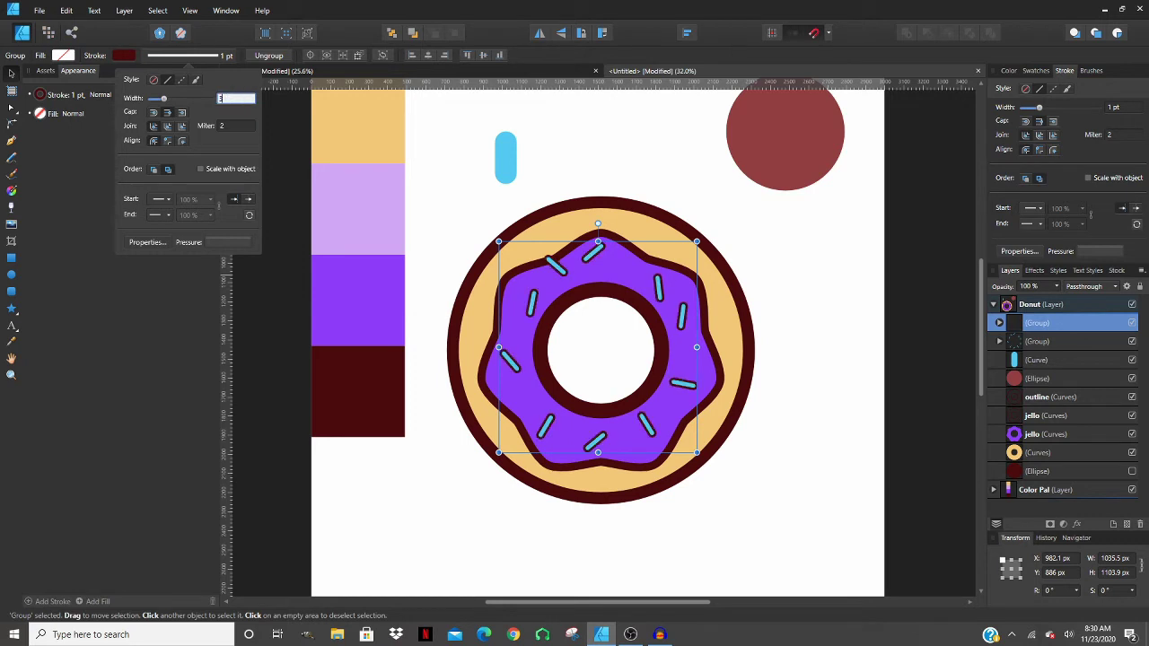
key(Return)
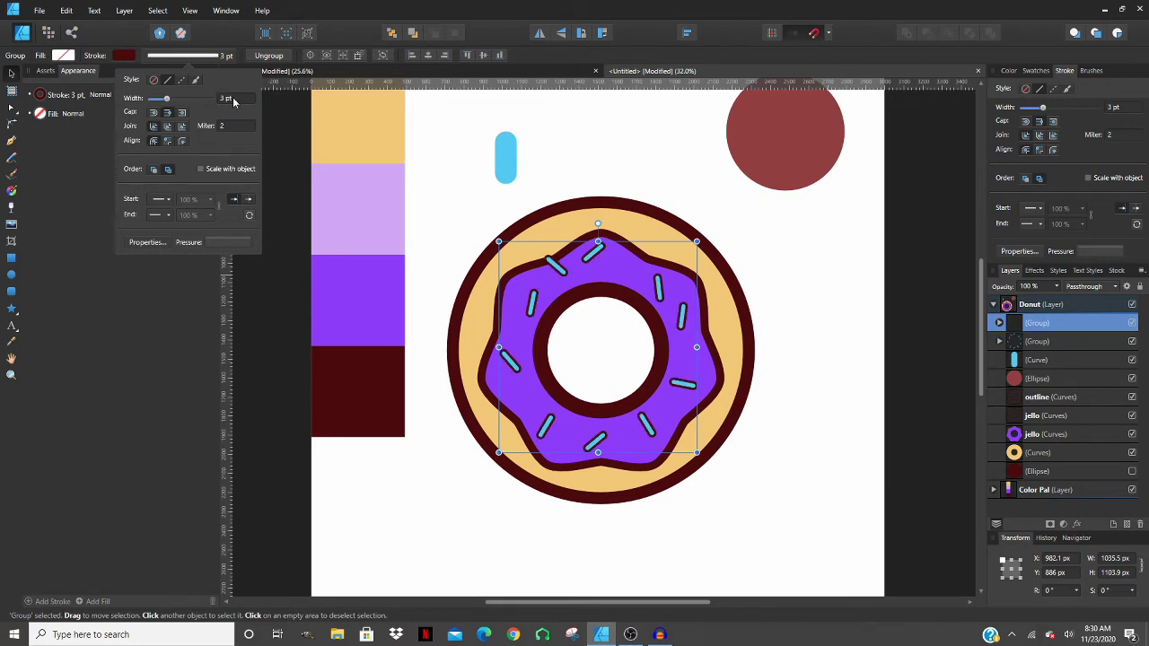
click(439, 170)
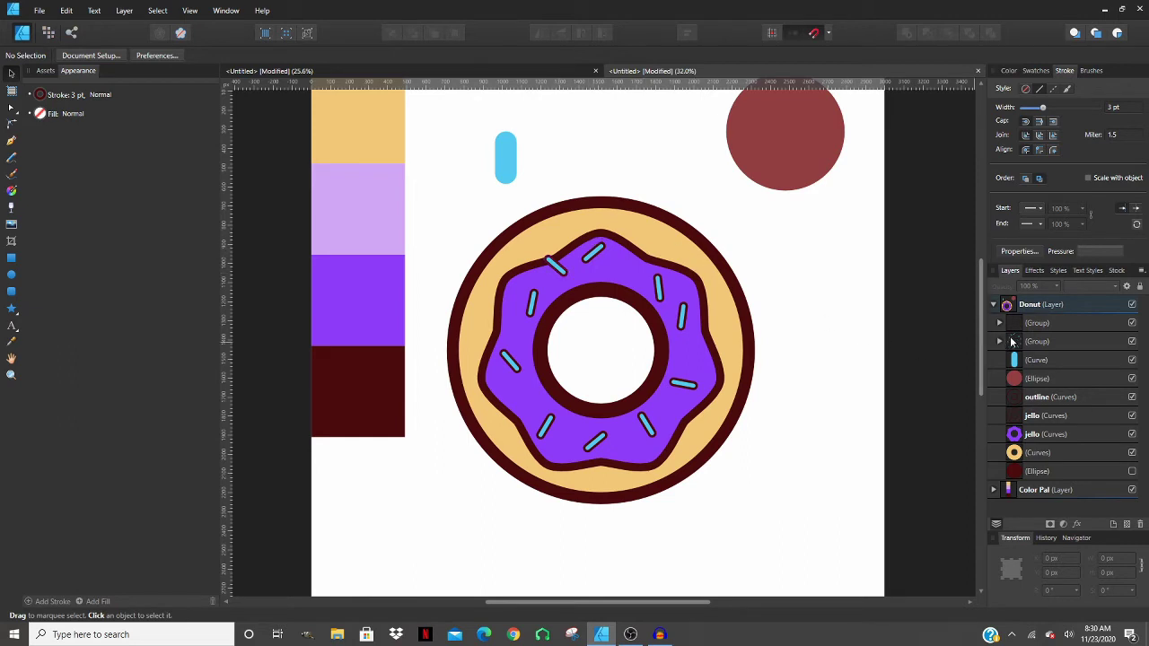
- Select the original unstroked sprinkle group beneath the outlined copy
drag(1006, 343, 1026, 333)
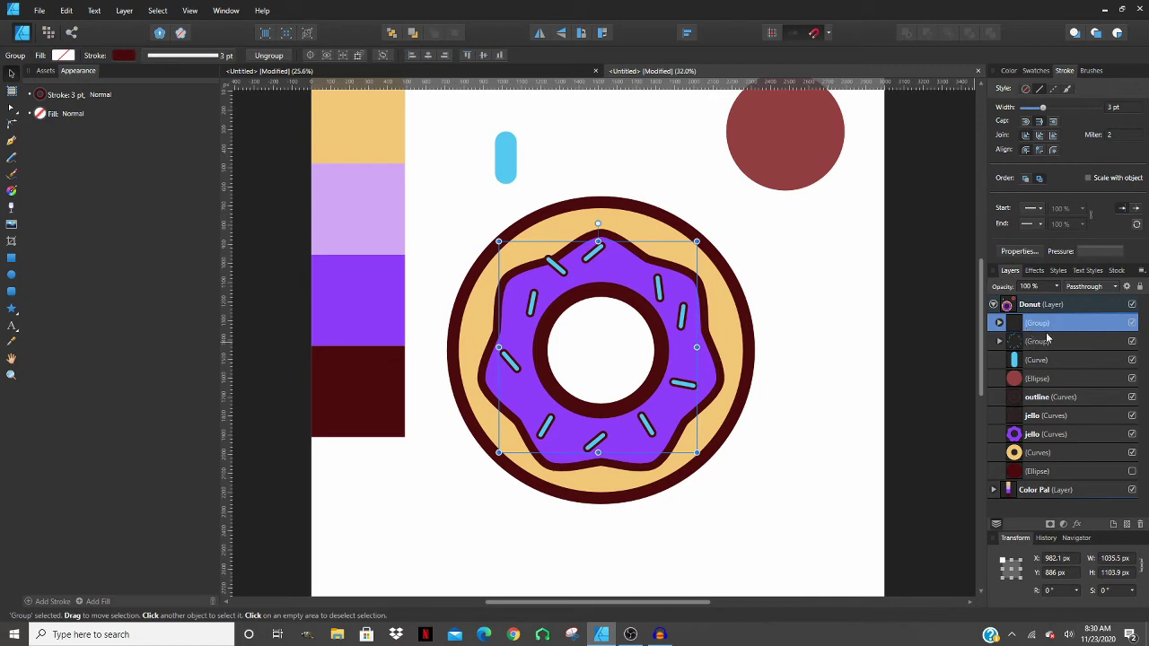
click(1024, 344)
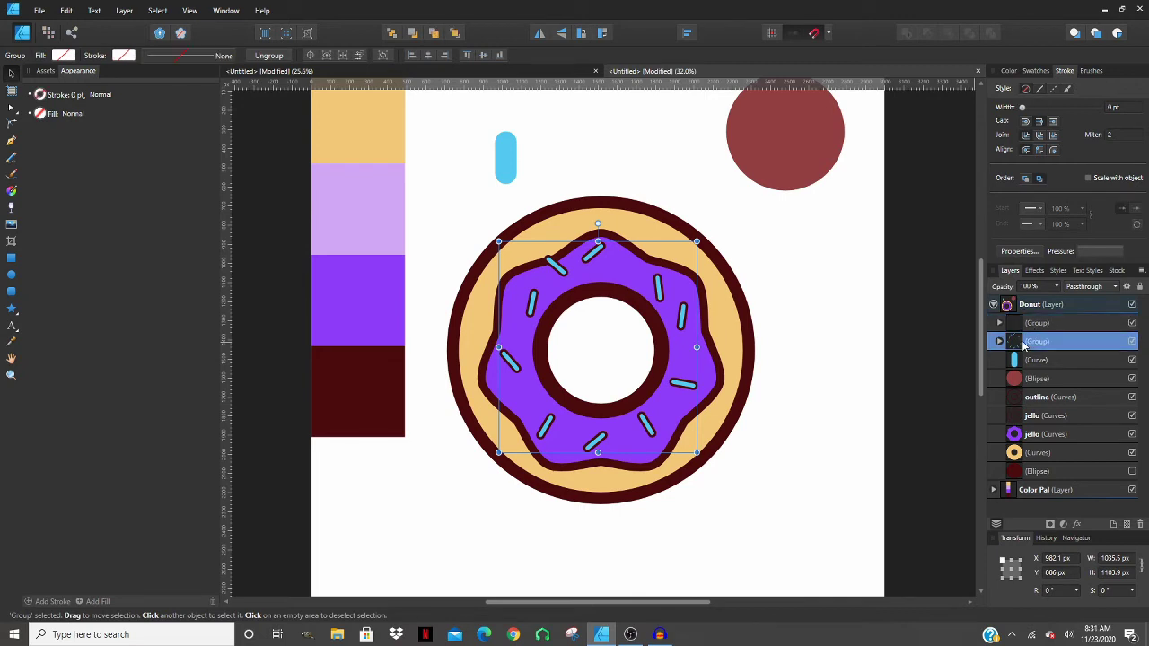
- Ungroup the group of blue sprinkle fills in the Donut layer into separate curves
click(1025, 326)
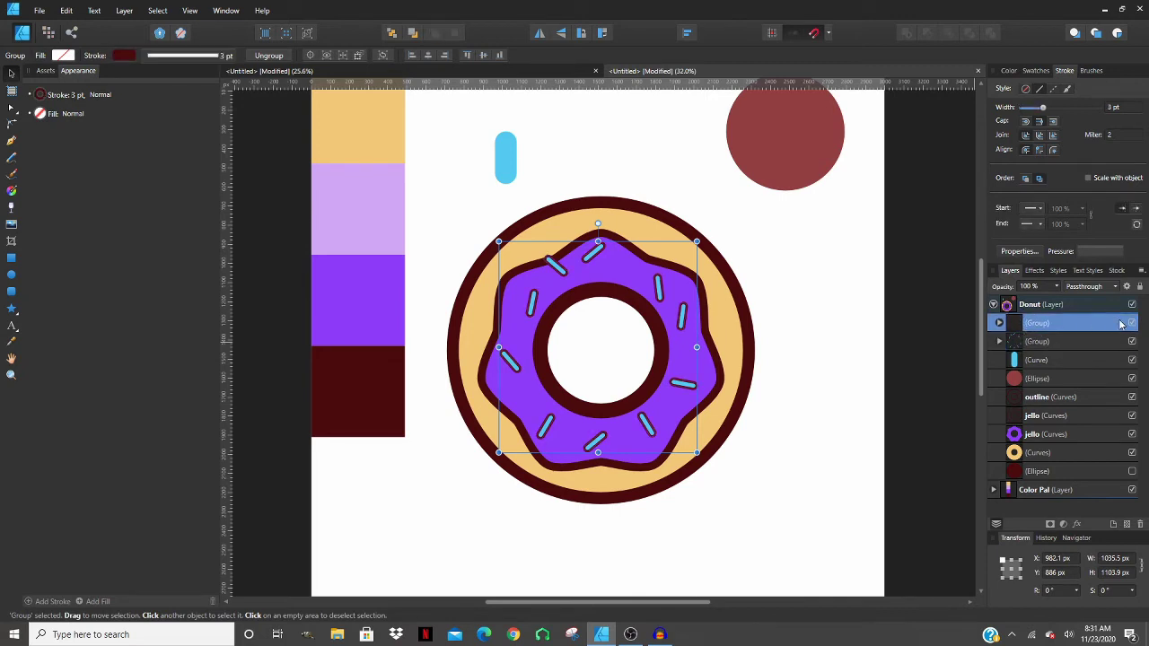
click(1056, 347)
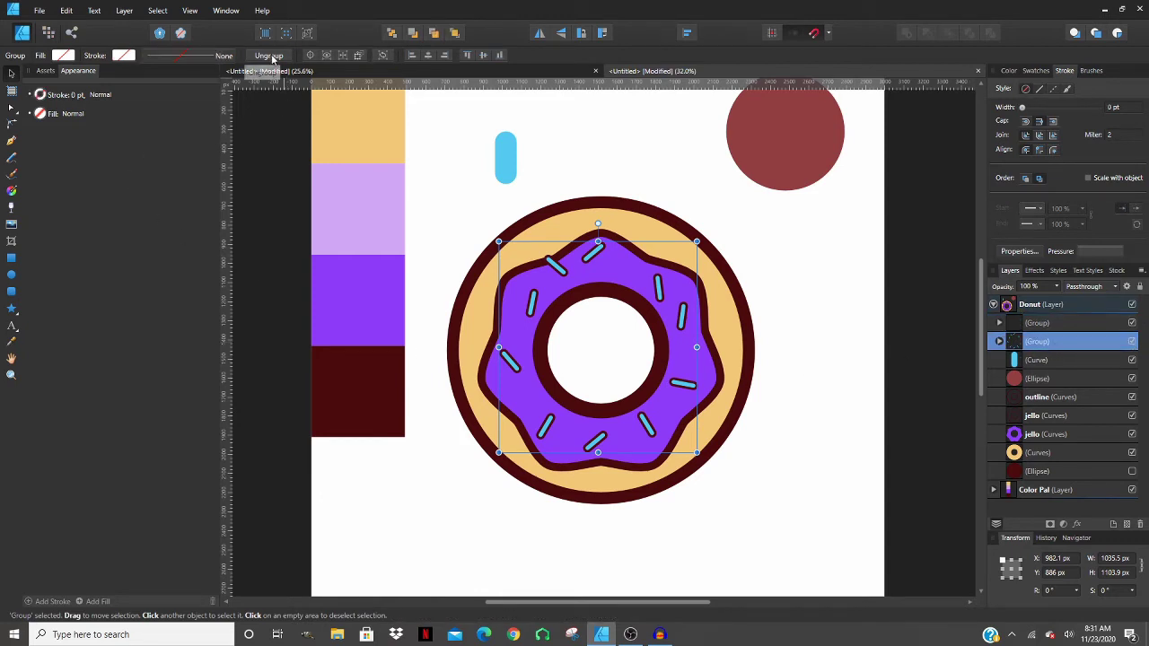
key(ctrl+shift+g)
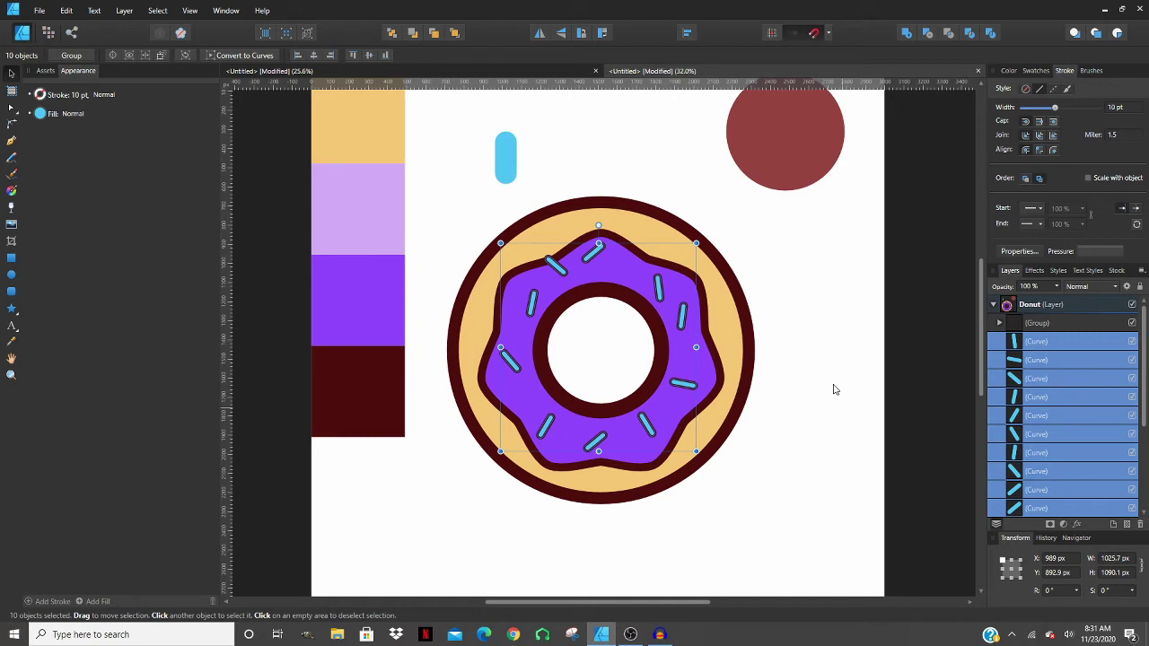
scroll(689, 396, down, 1)
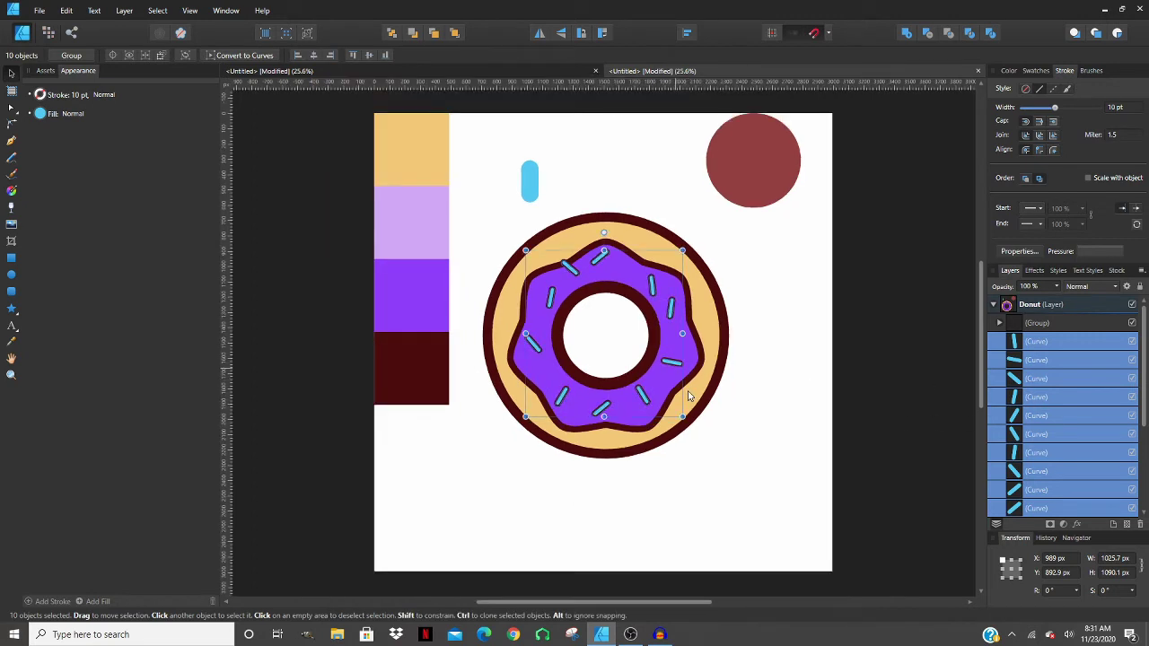
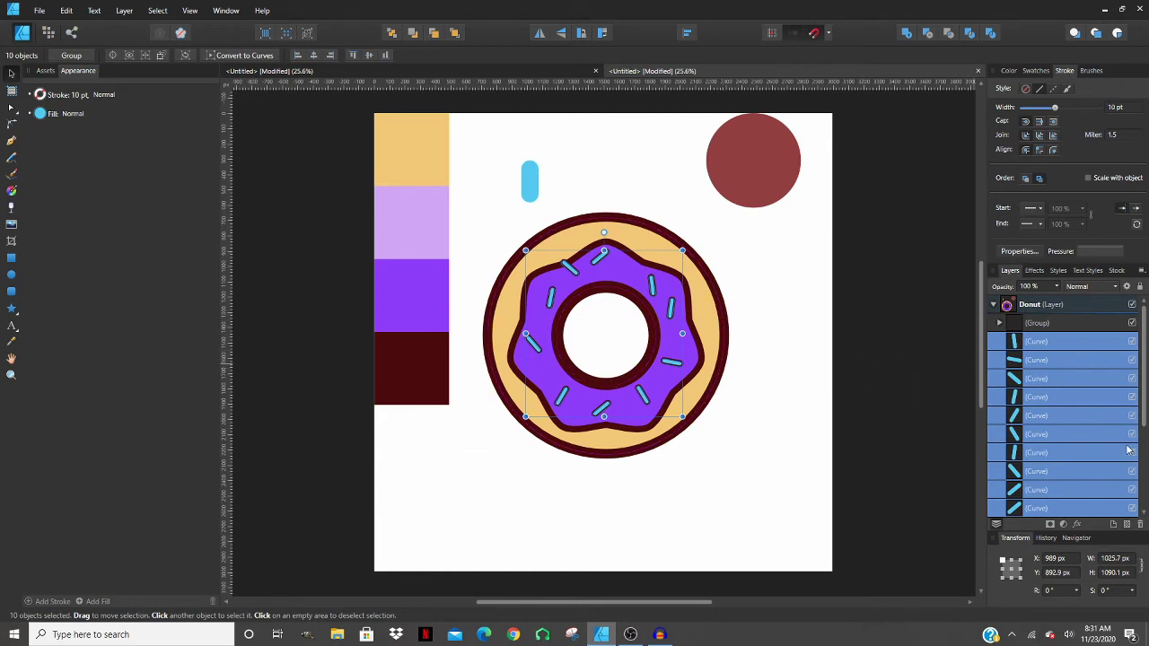
- Recolour the sprinkle above and to the right of the donut hole light yellow, with 2 cyan, 2 magenta and less yellow ink
click(1046, 346)
scroll(652, 311, up, 3)
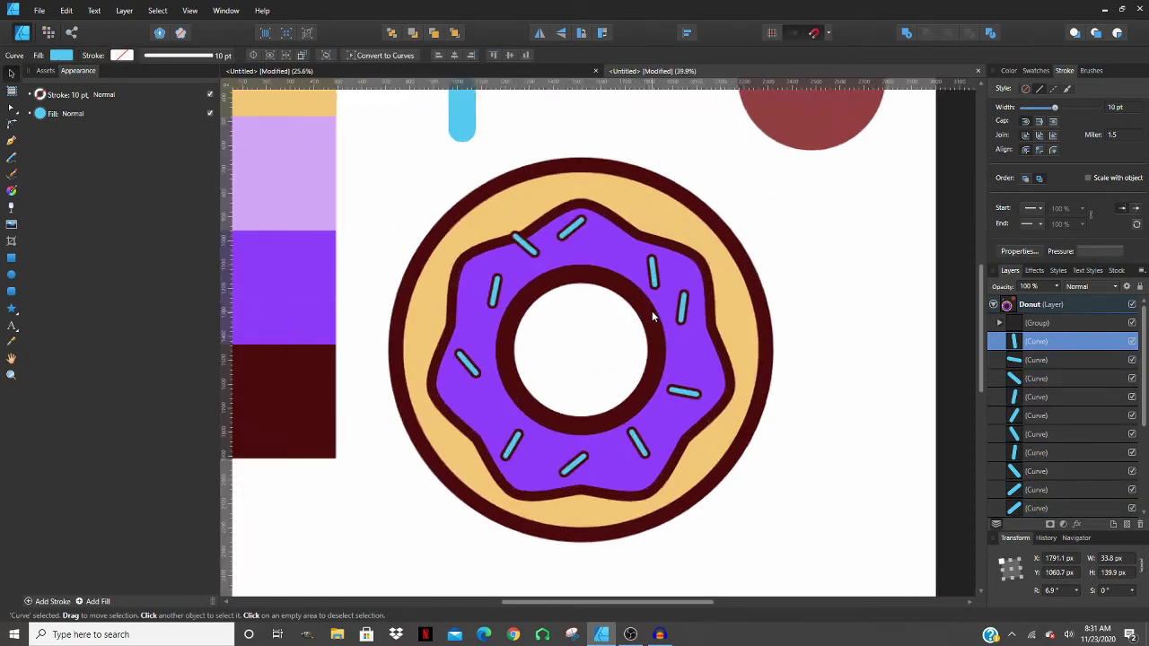
scroll(730, 293, up, 1)
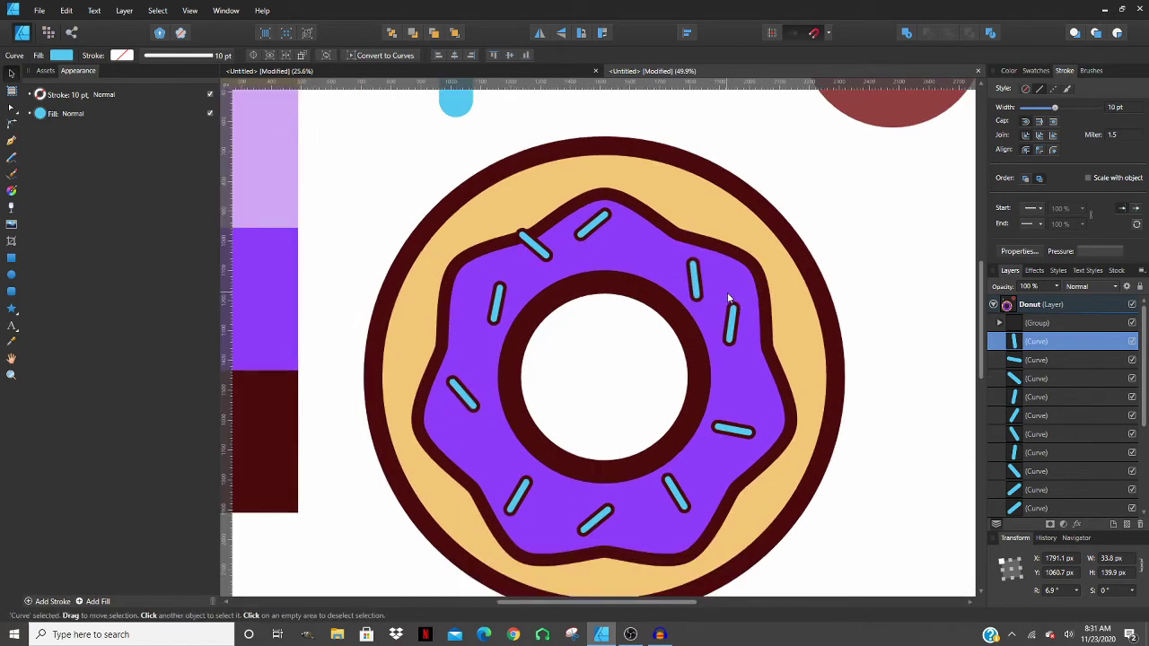
click(61, 56)
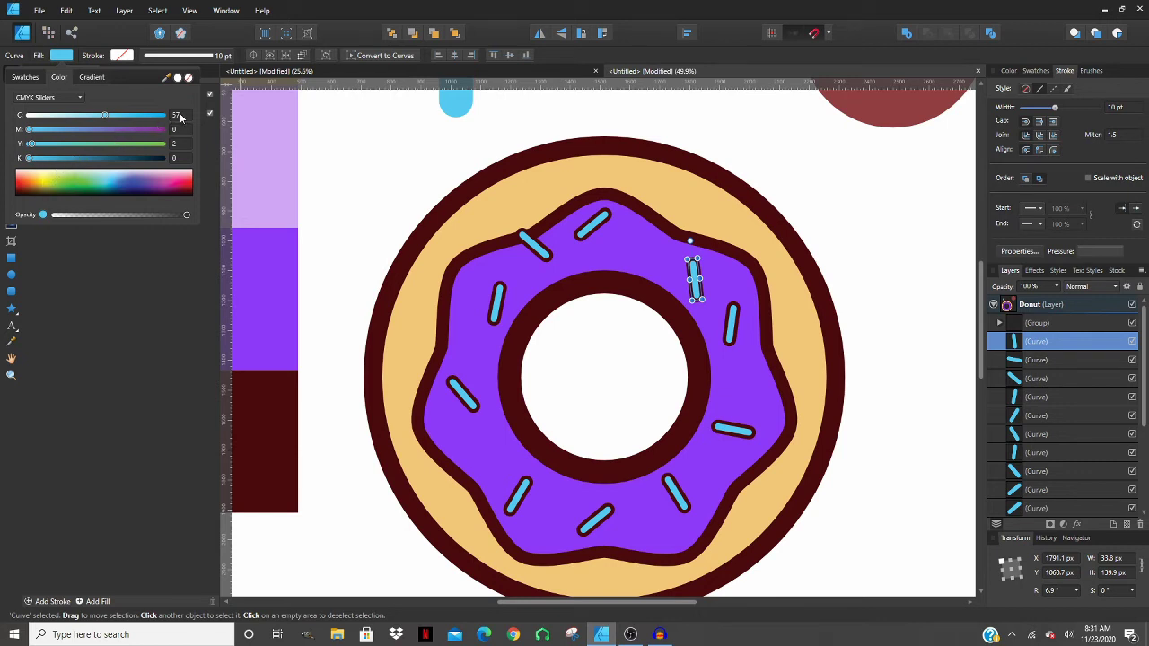
click(43, 181)
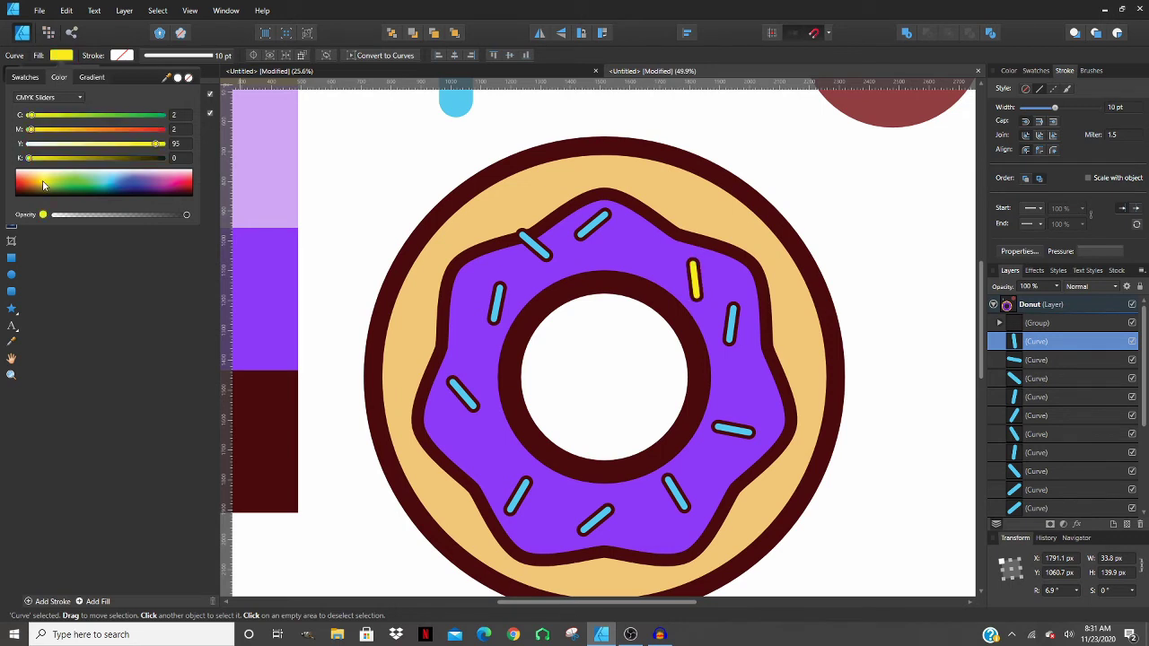
click(179, 143)
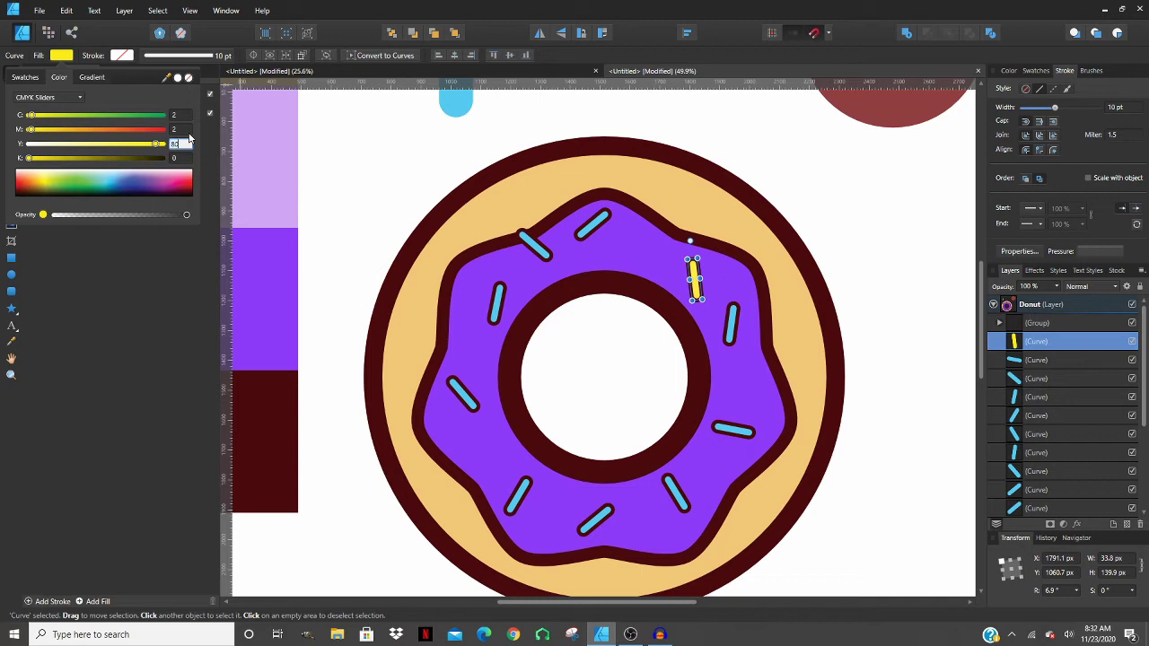
key(Return)
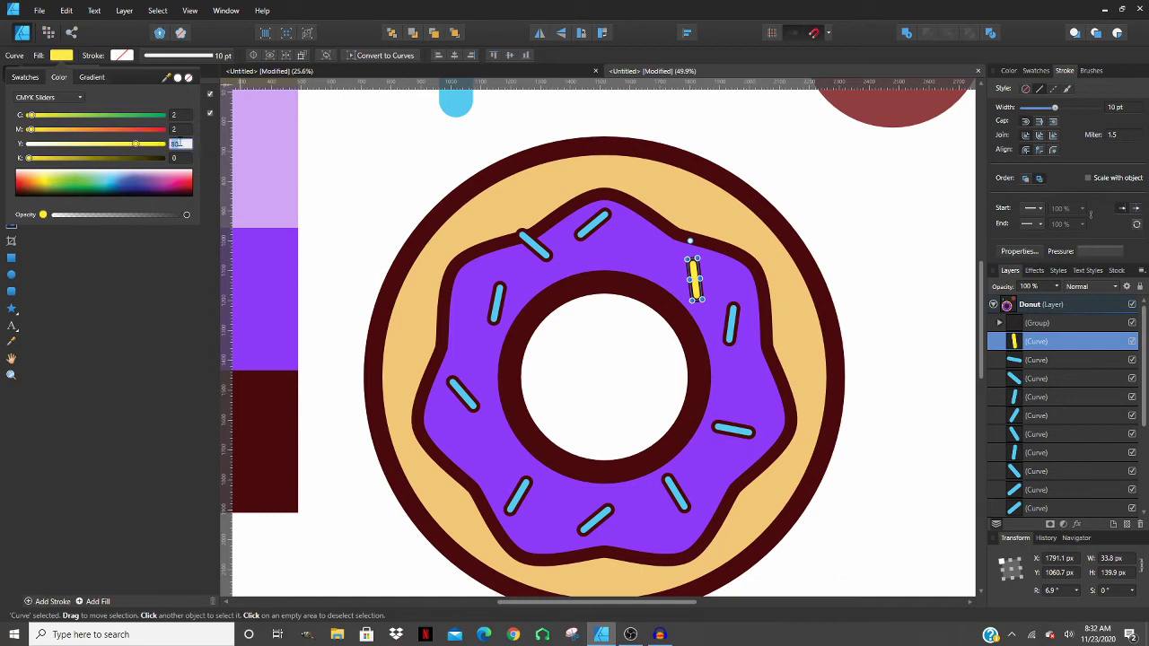
click(741, 126)
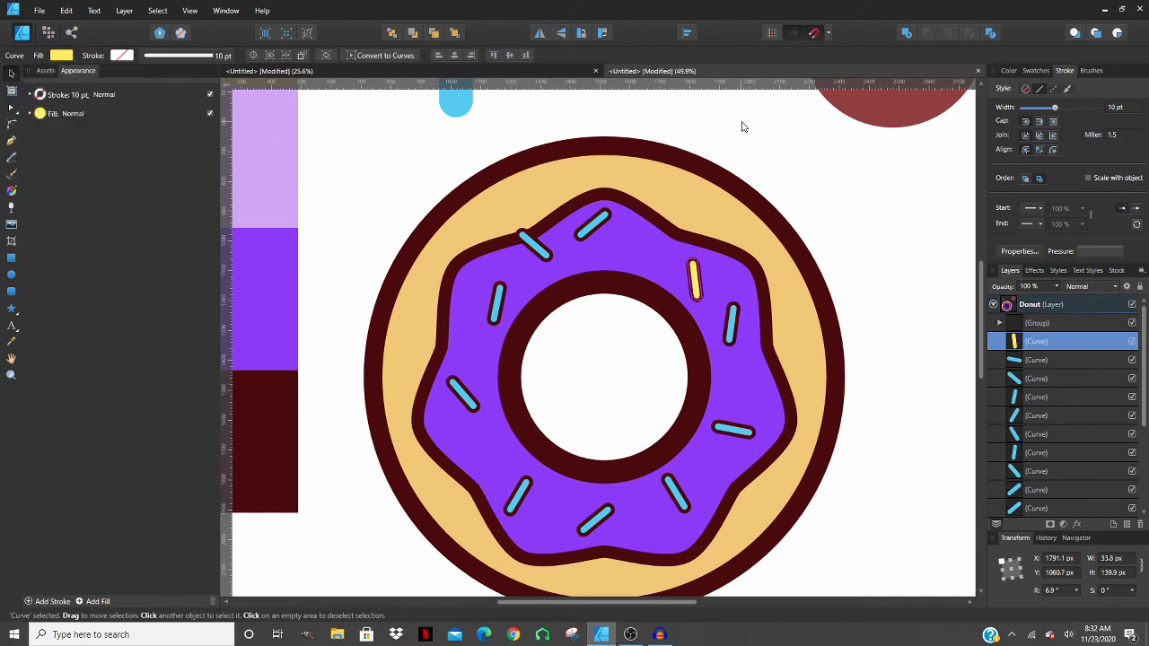
click(742, 126)
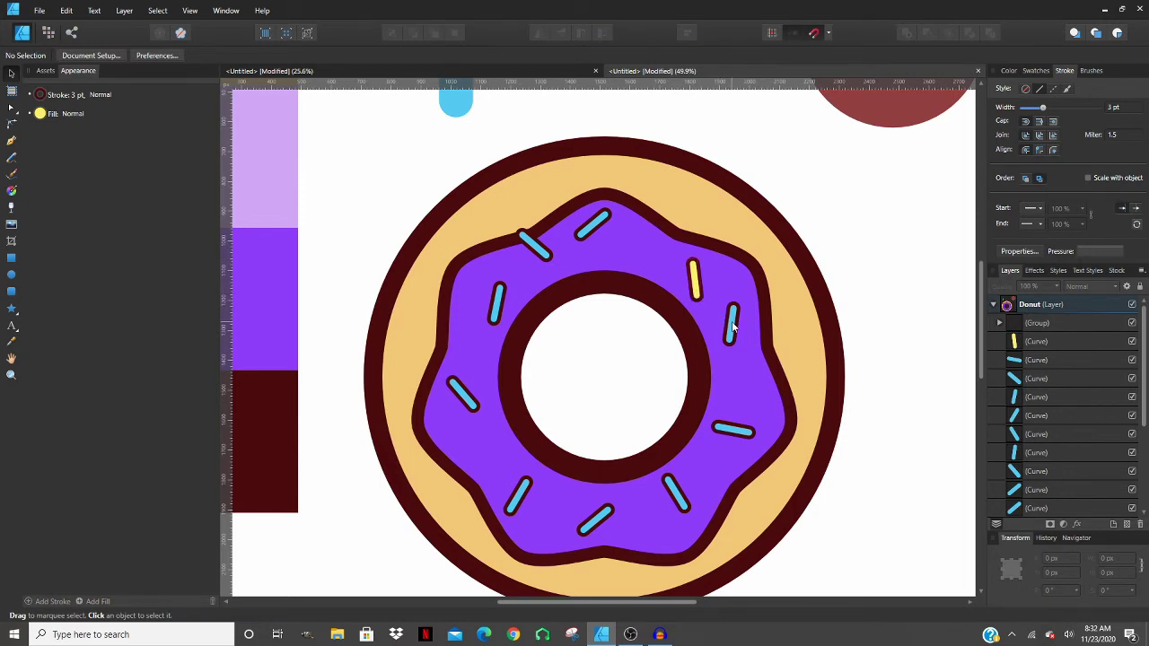
- Recolour the sprinkle above and to the left of the donut hole bright pink, with 0 cyan and strong magenta
click(1034, 398)
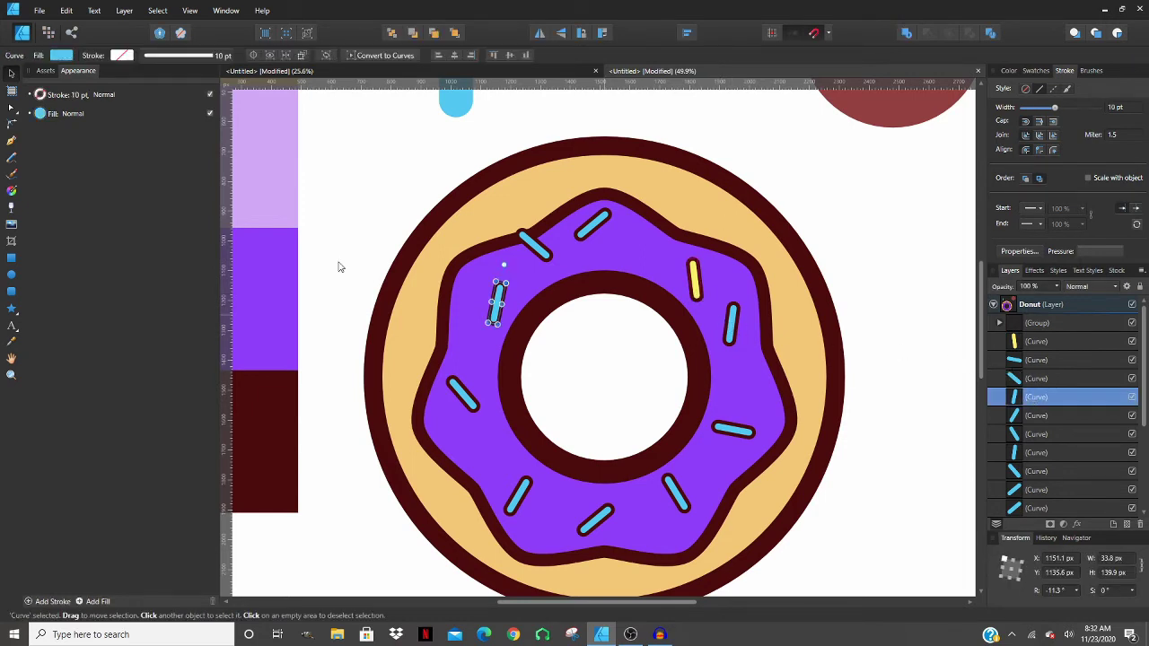
click(60, 56)
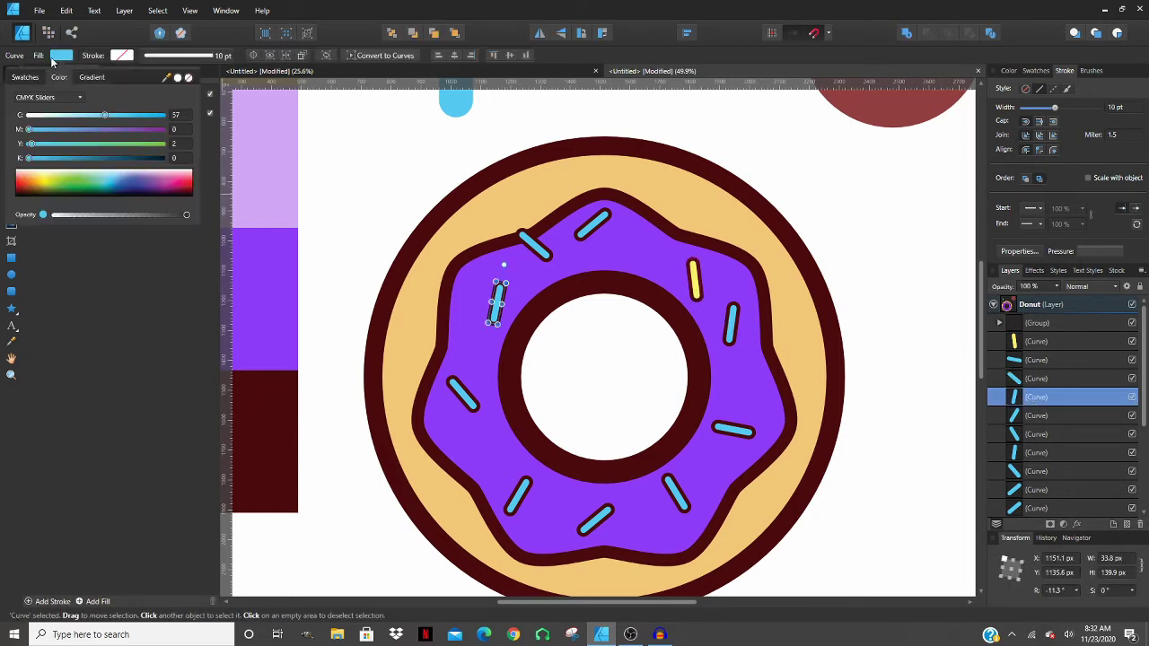
click(166, 181)
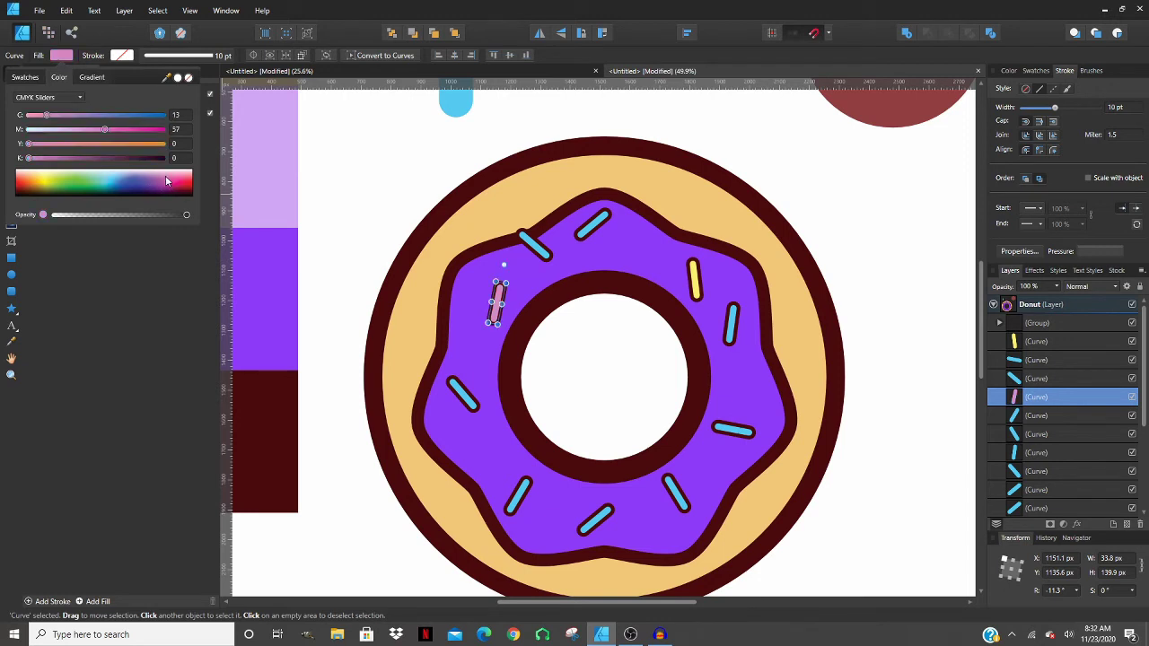
click(166, 170)
drag(166, 176, 167, 181)
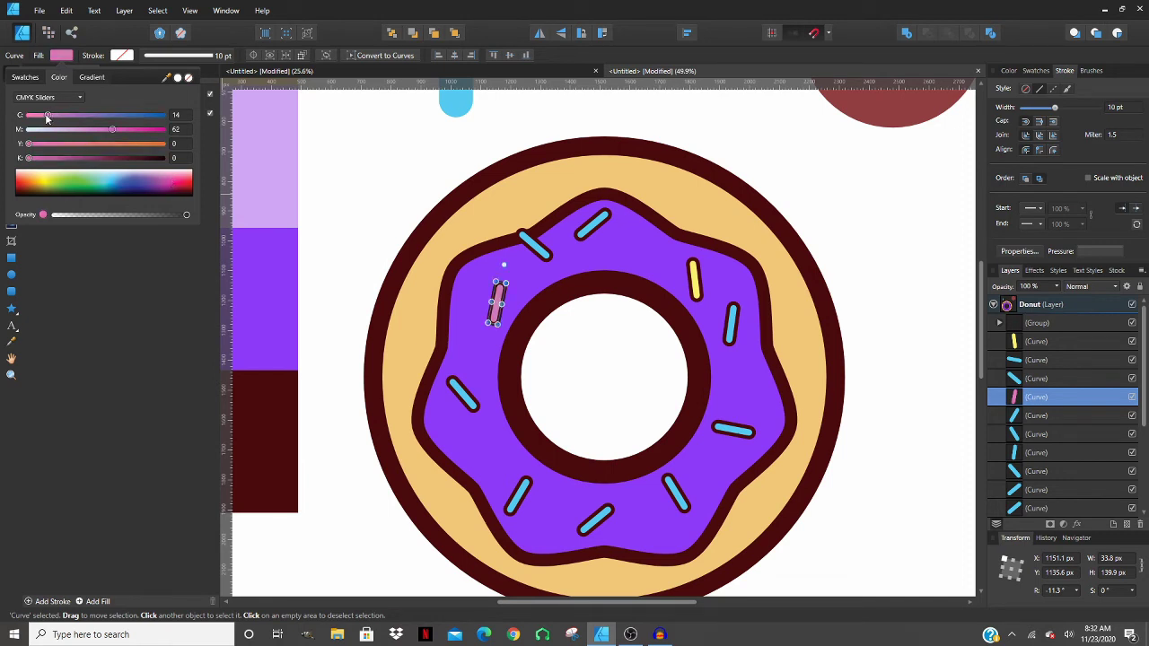
drag(48, 115, 19, 116)
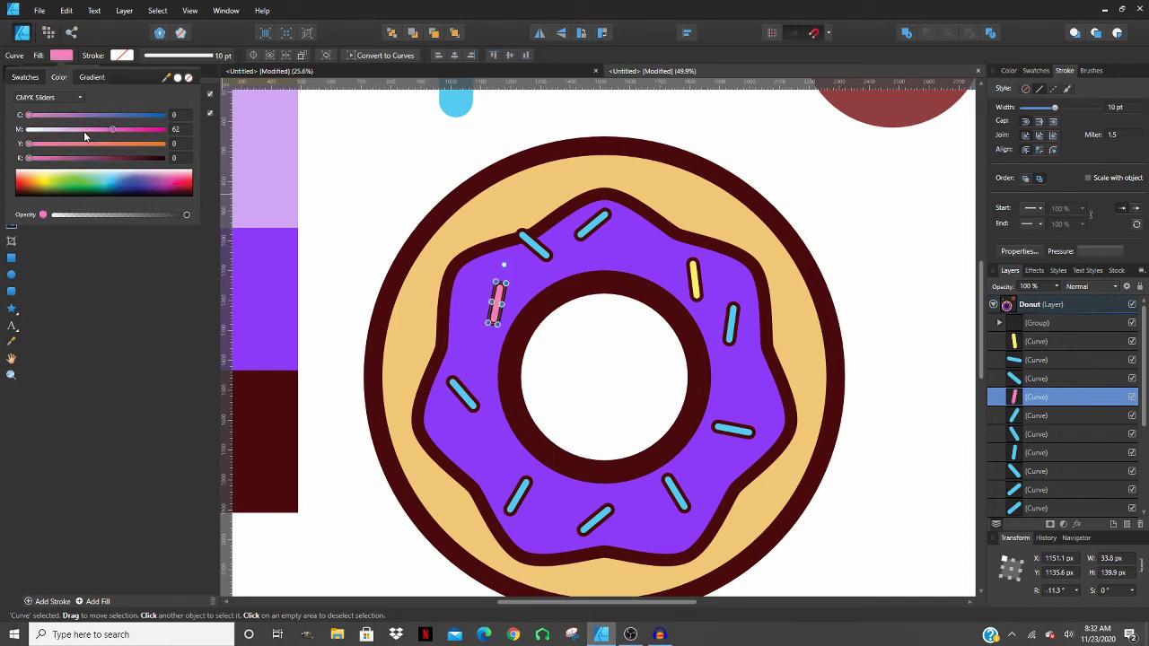
click(139, 131)
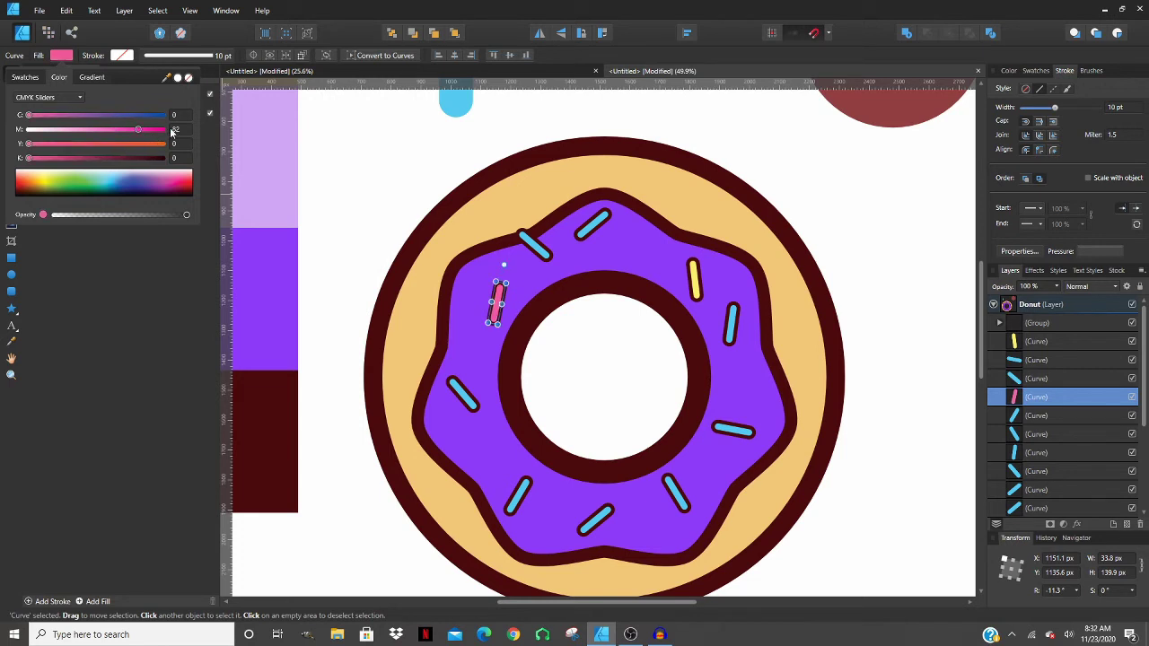
click(181, 130)
key(Return)
click(867, 205)
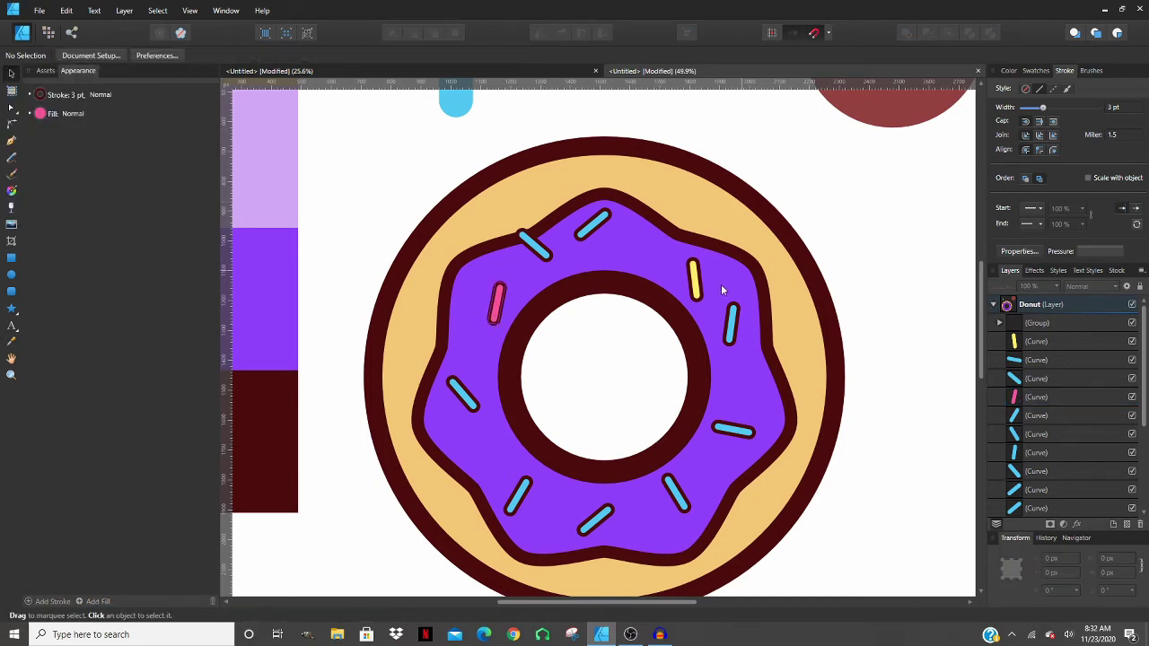
- Recolour the sprinkle directly below the donut hole green, with 80 cyan and 100 yellow
scroll(646, 361, down, 3)
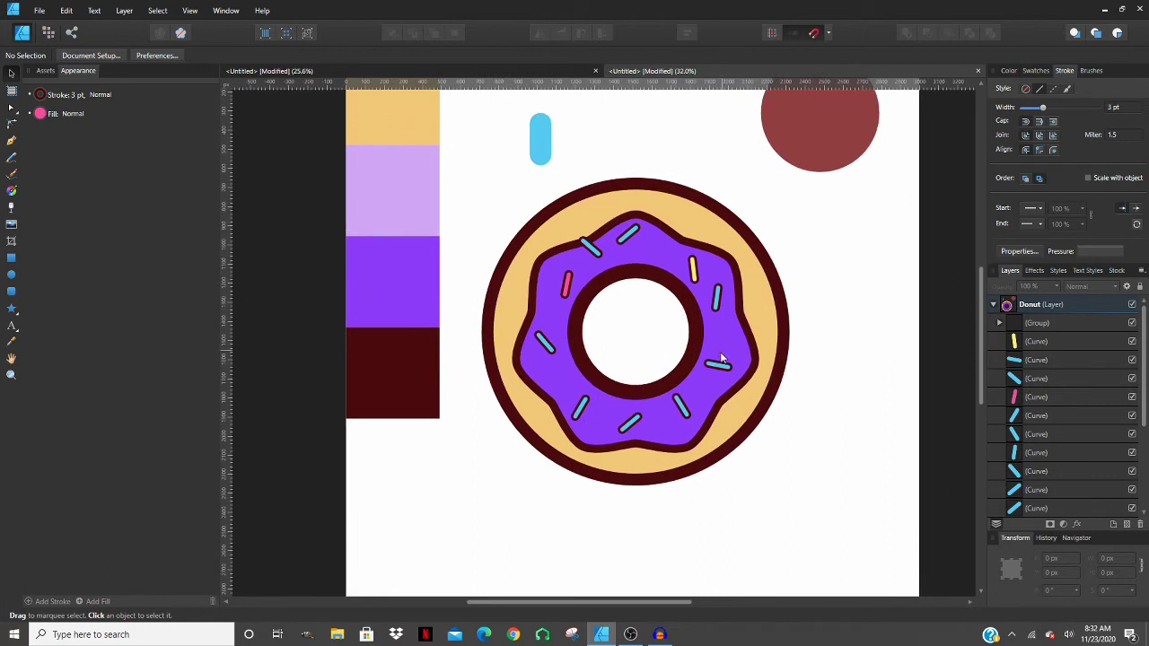
click(679, 408)
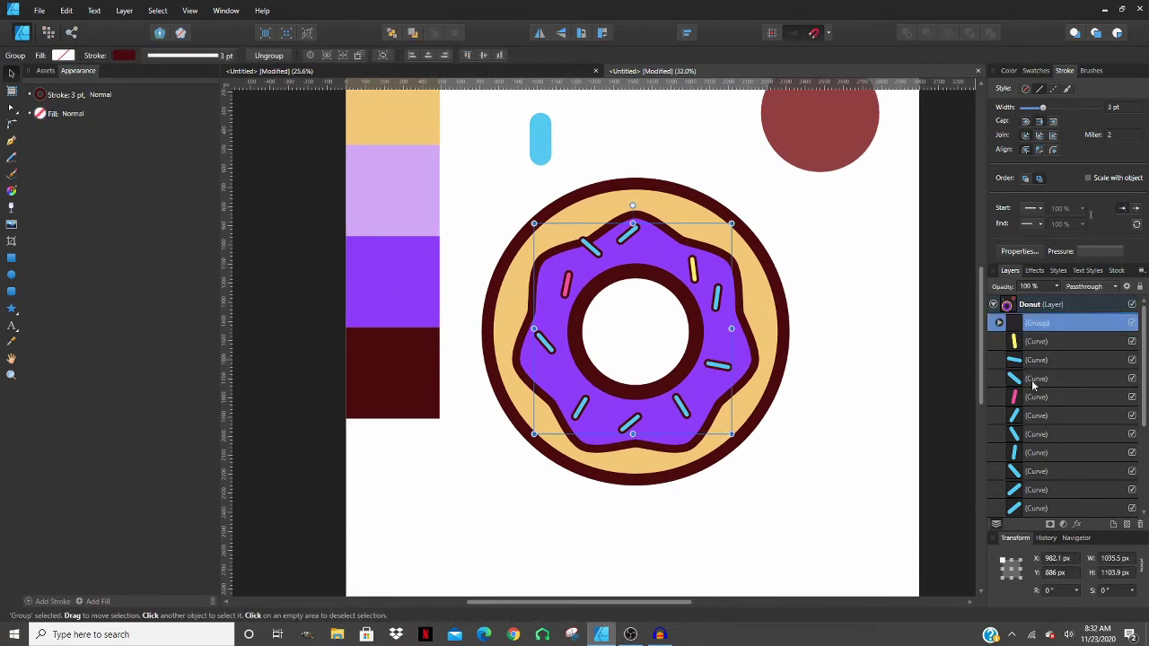
click(1032, 469)
click(1032, 489)
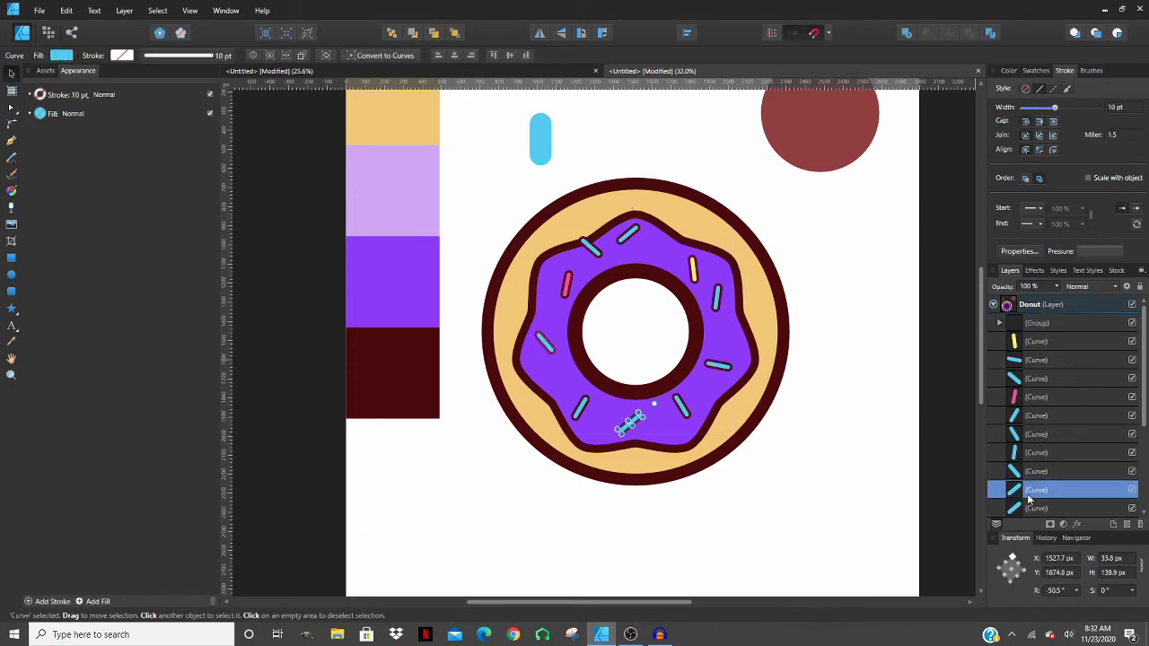
click(69, 58)
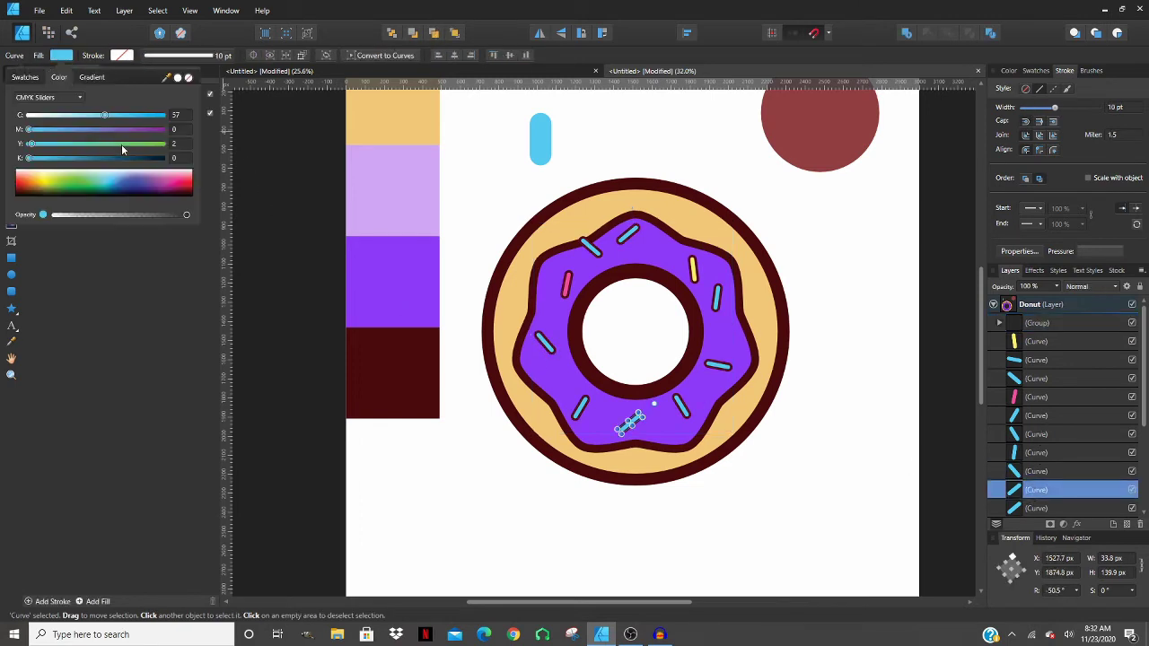
drag(122, 144, 143, 143)
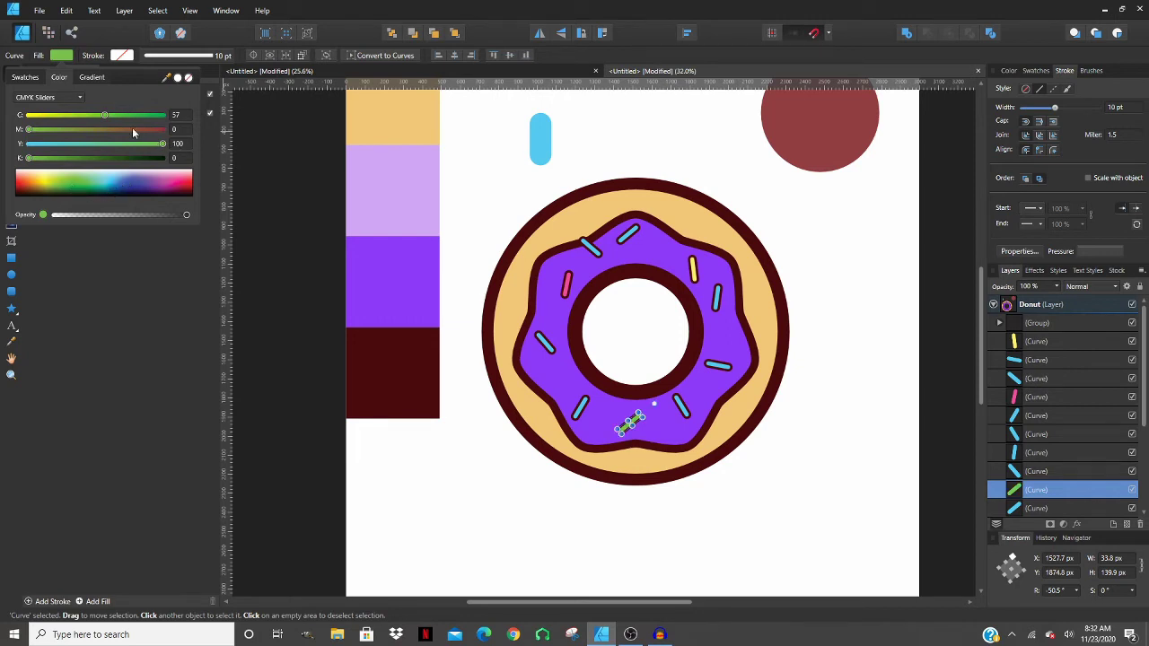
click(183, 115)
text(80)
key(Return)
click(634, 502)
- Hide the group of dark sprinkle outlines that covers the sprinkle curves
scroll(671, 434, up, 1)
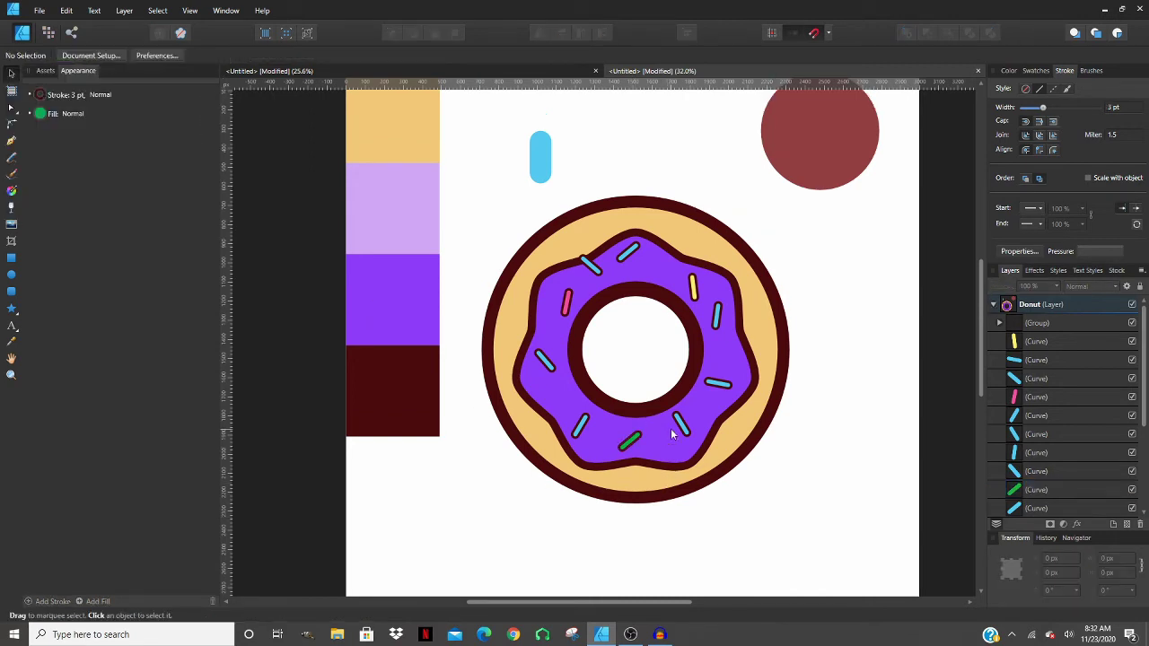
scroll(643, 460, up, 1)
click(621, 439)
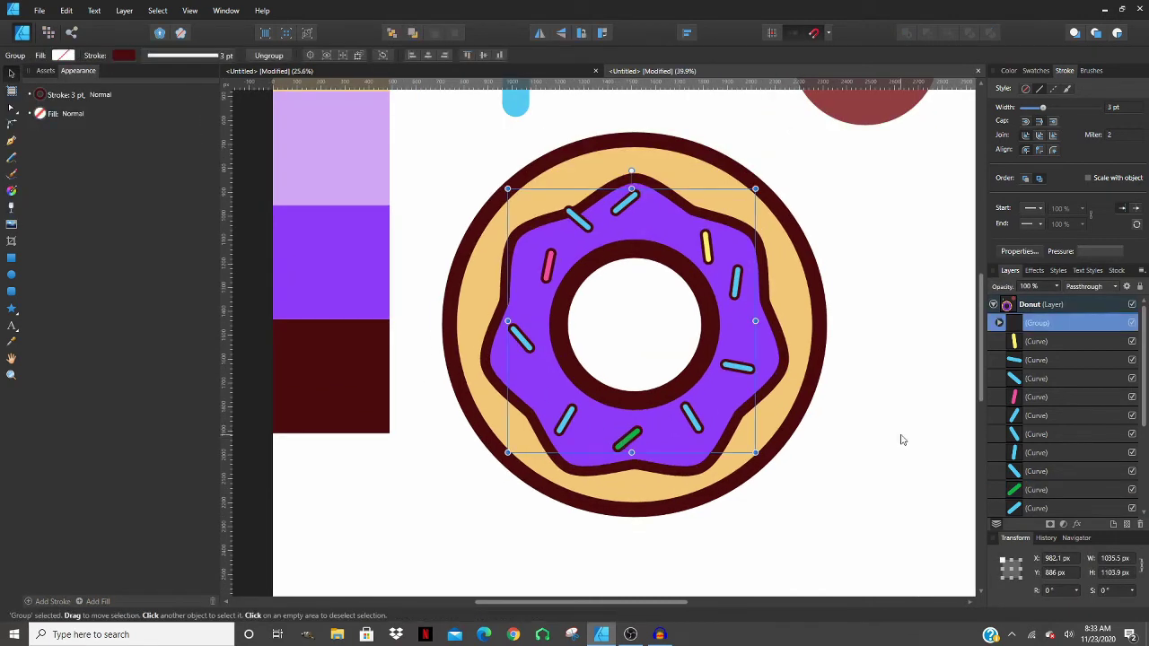
click(1032, 490)
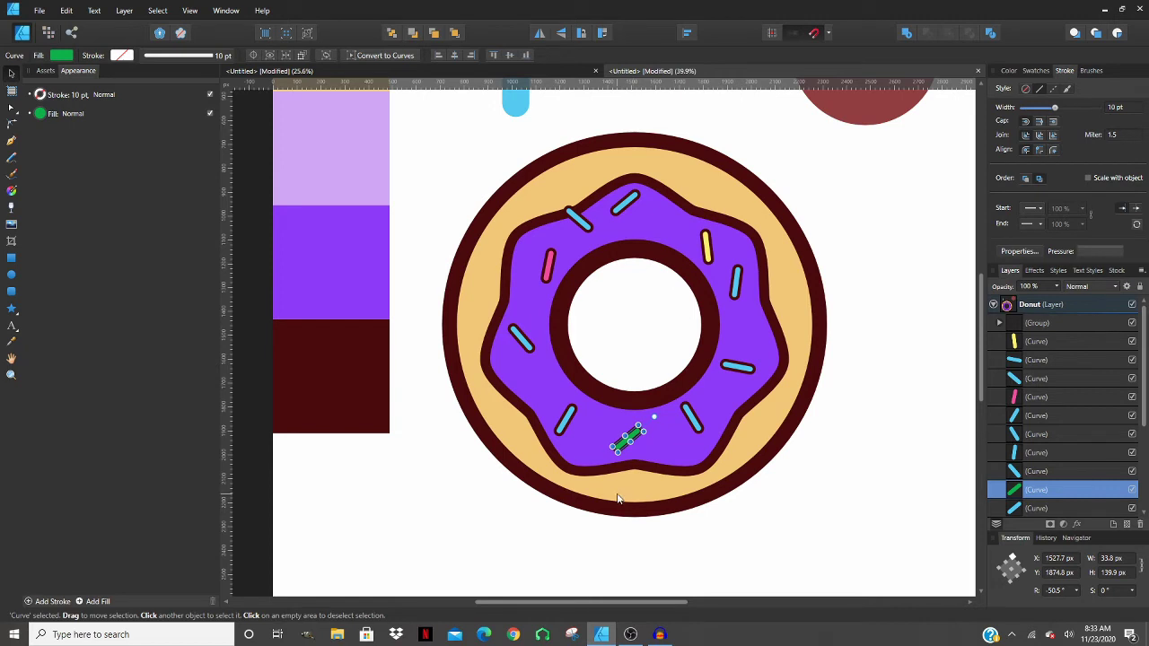
click(736, 289)
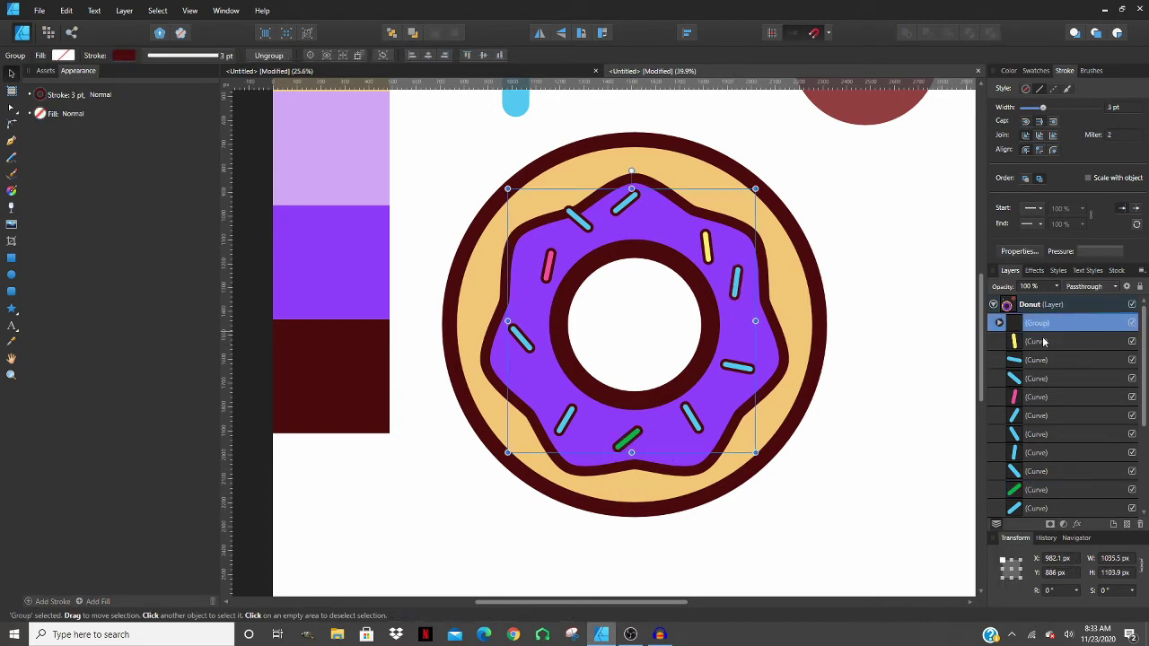
click(1134, 324)
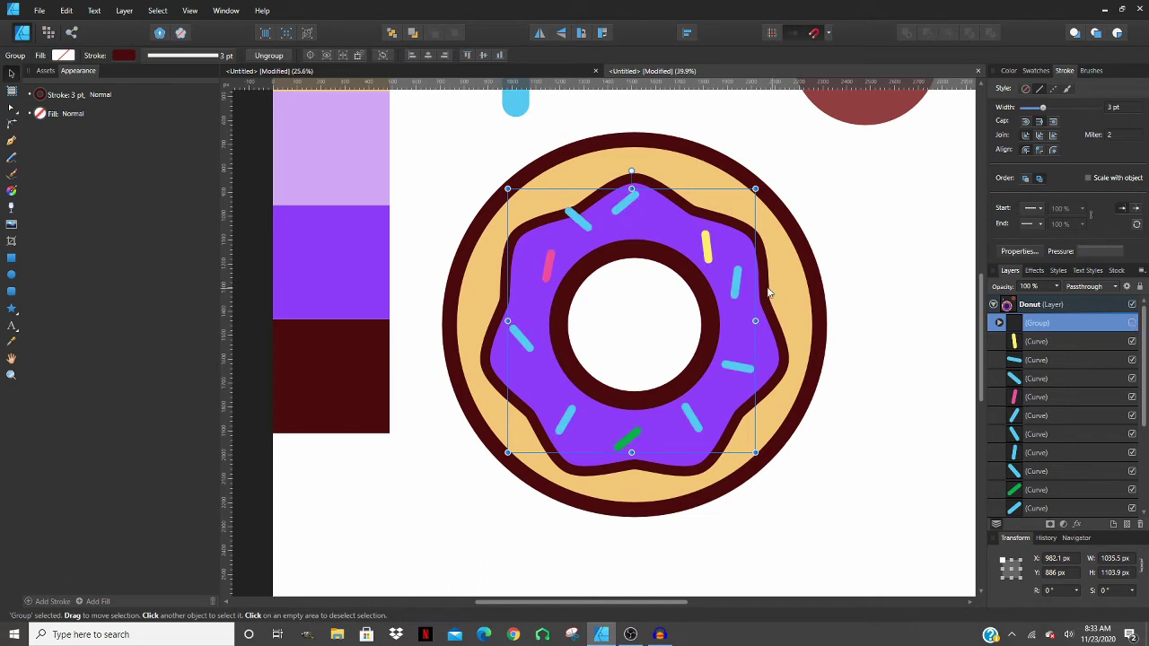
- Fill the blue sprinkle just below the yellow one with the recently used green
double_click(736, 286)
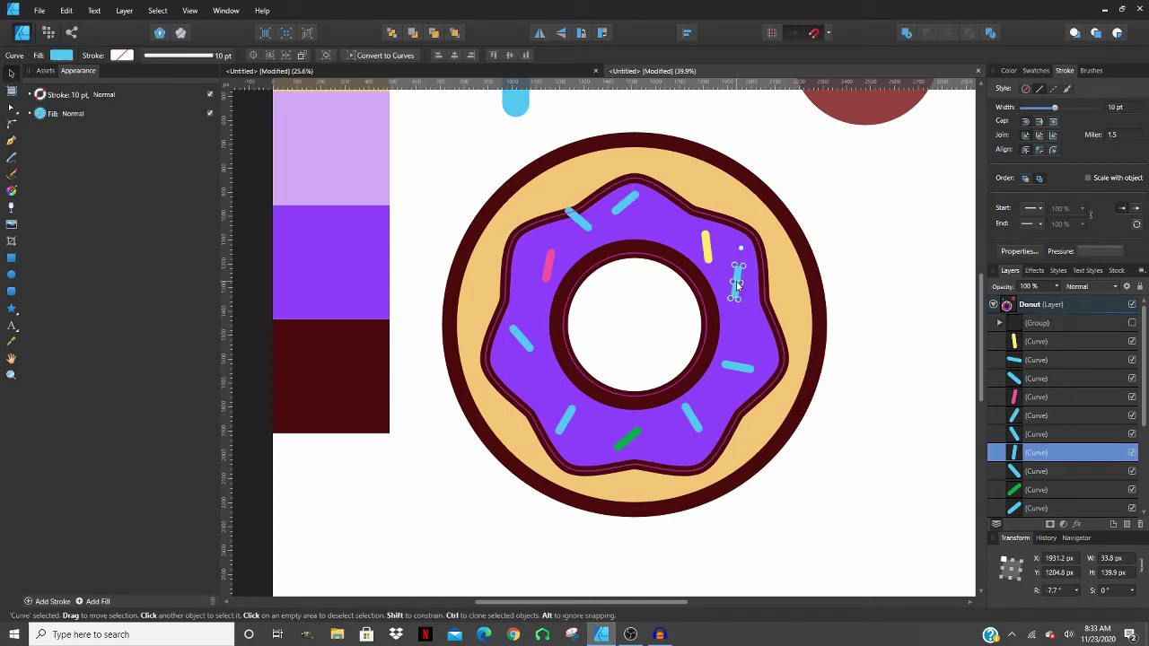
click(64, 55)
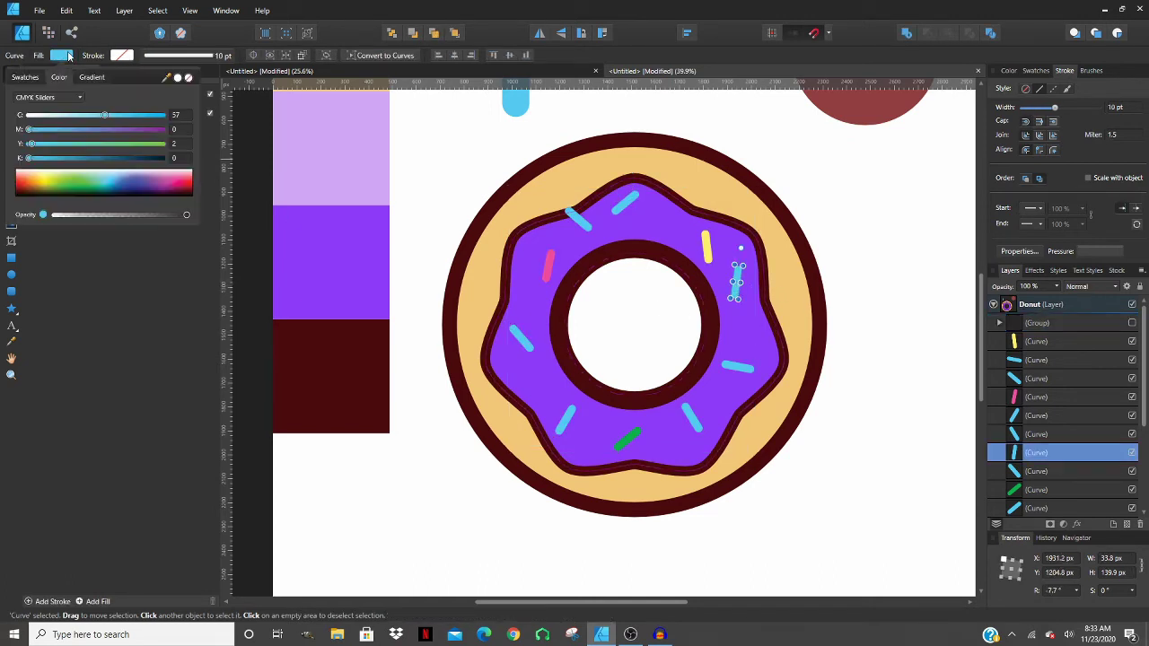
click(24, 77)
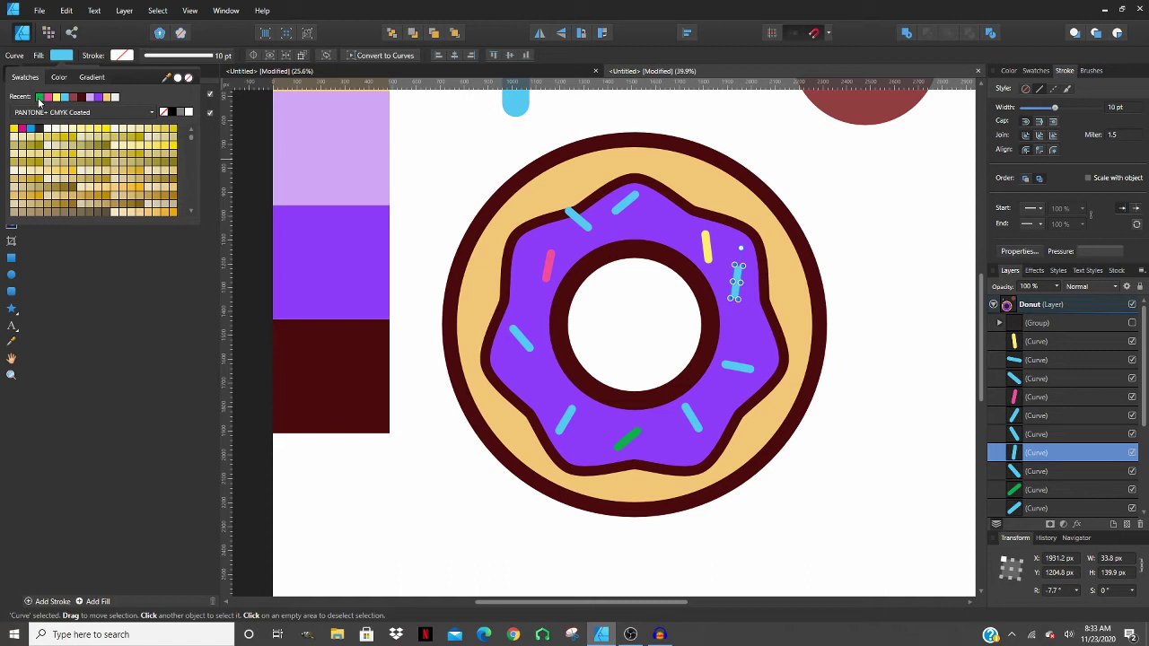
click(40, 97)
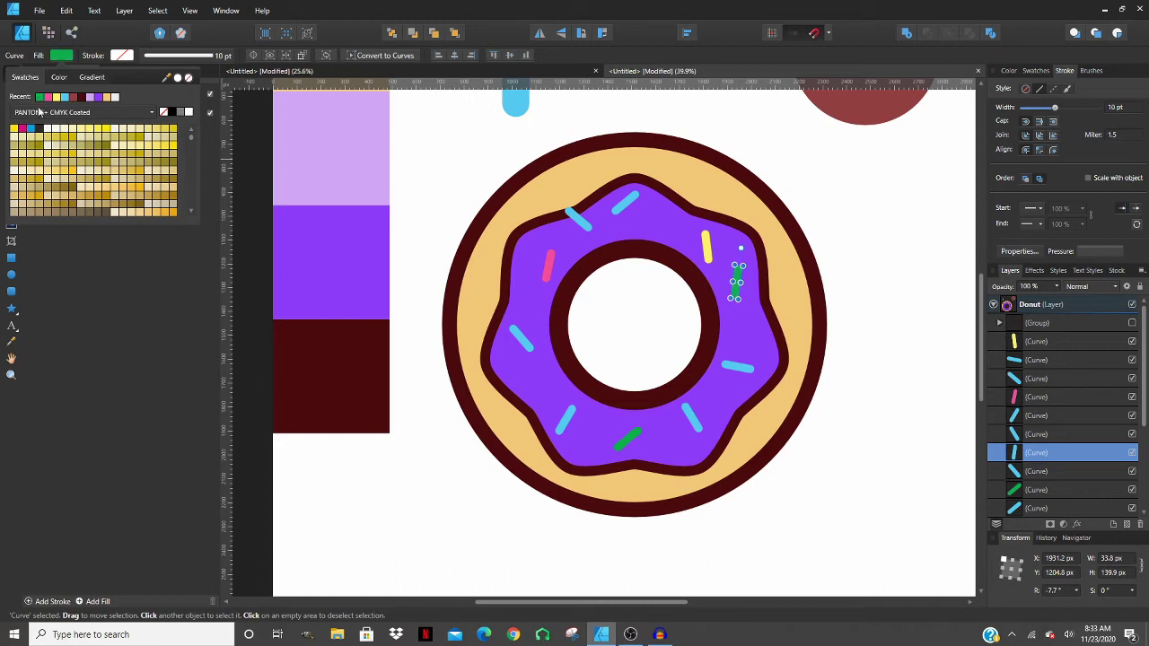
- Fill the blue sprinkle on the icing directly left of the donut hole with the recently used yellow
click(518, 338)
click(519, 339)
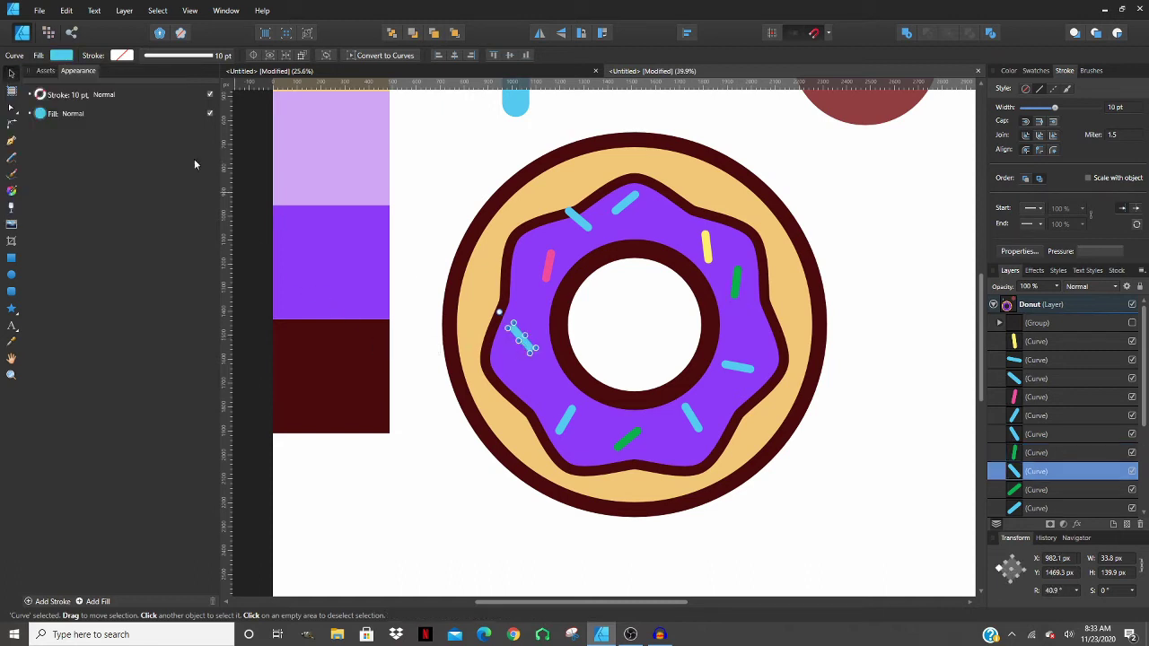
click(62, 56)
click(27, 78)
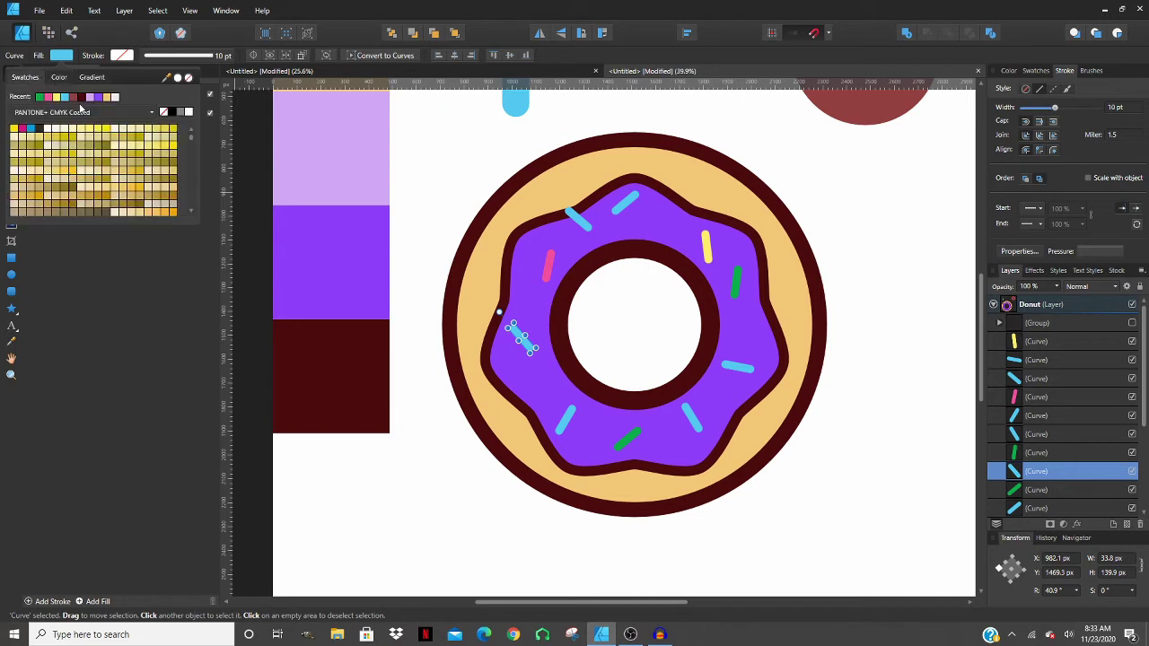
click(56, 97)
- Fill the blue sprinkle below and to the right of the donut hole with the recently used yellow
click(695, 424)
click(691, 418)
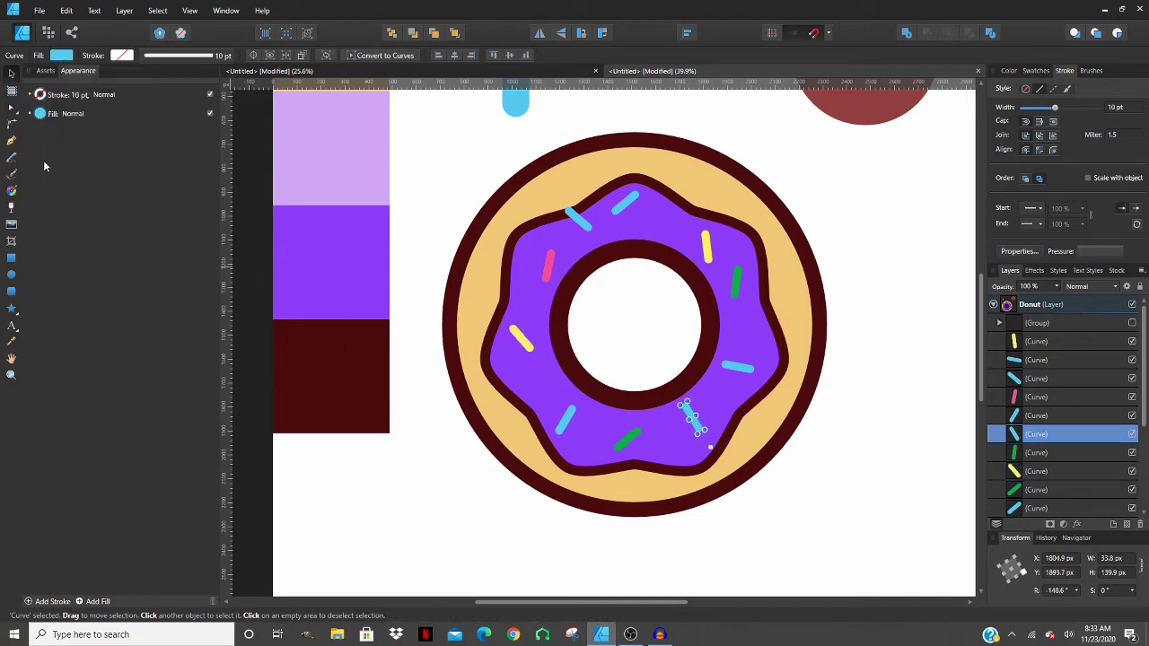
click(62, 56)
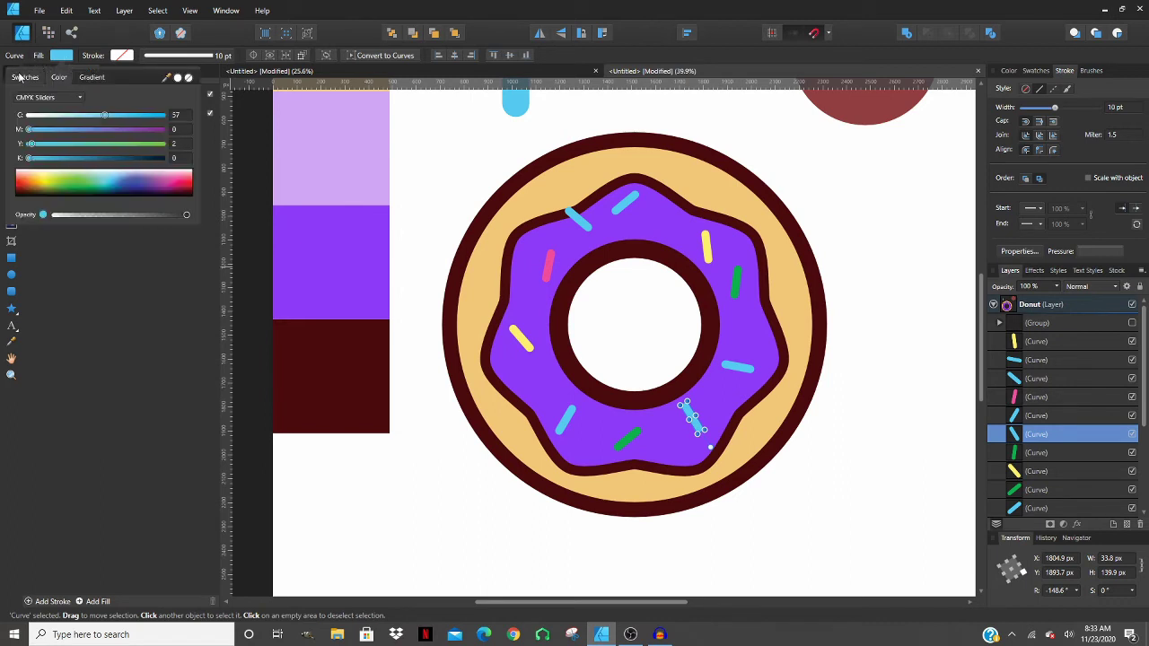
click(25, 78)
click(56, 97)
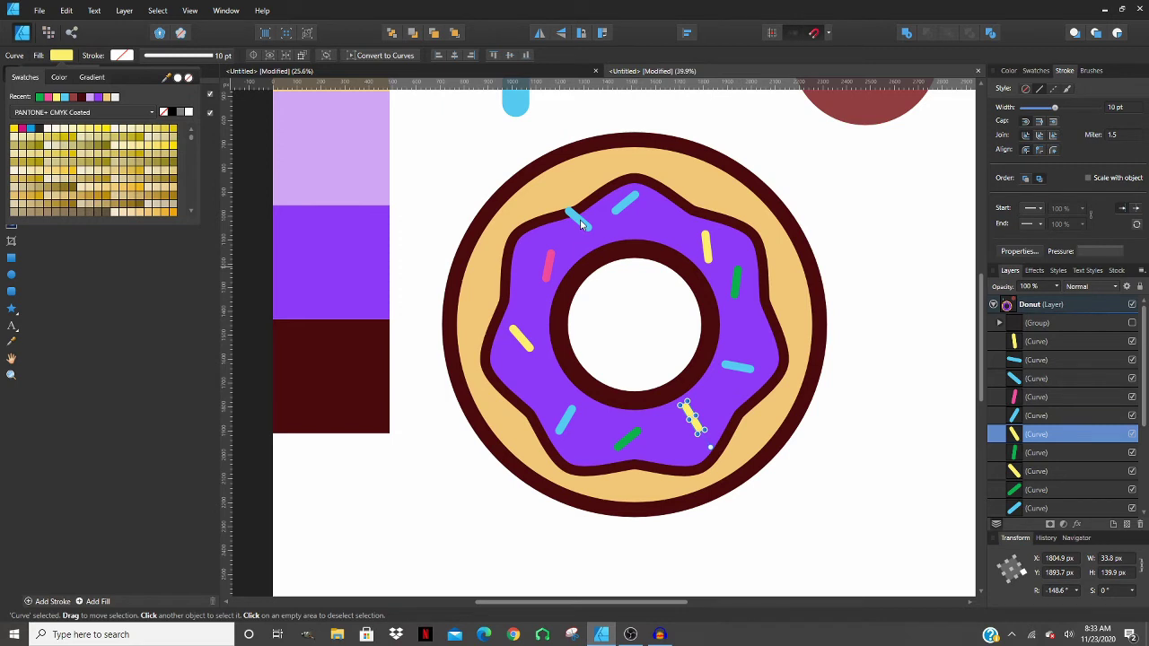
- Fill the blue sprinkle overlapping the icing's upper-left edge with the recently used green, and show the dark sprinkle outlines group again
click(581, 224)
click(581, 224)
click(62, 56)
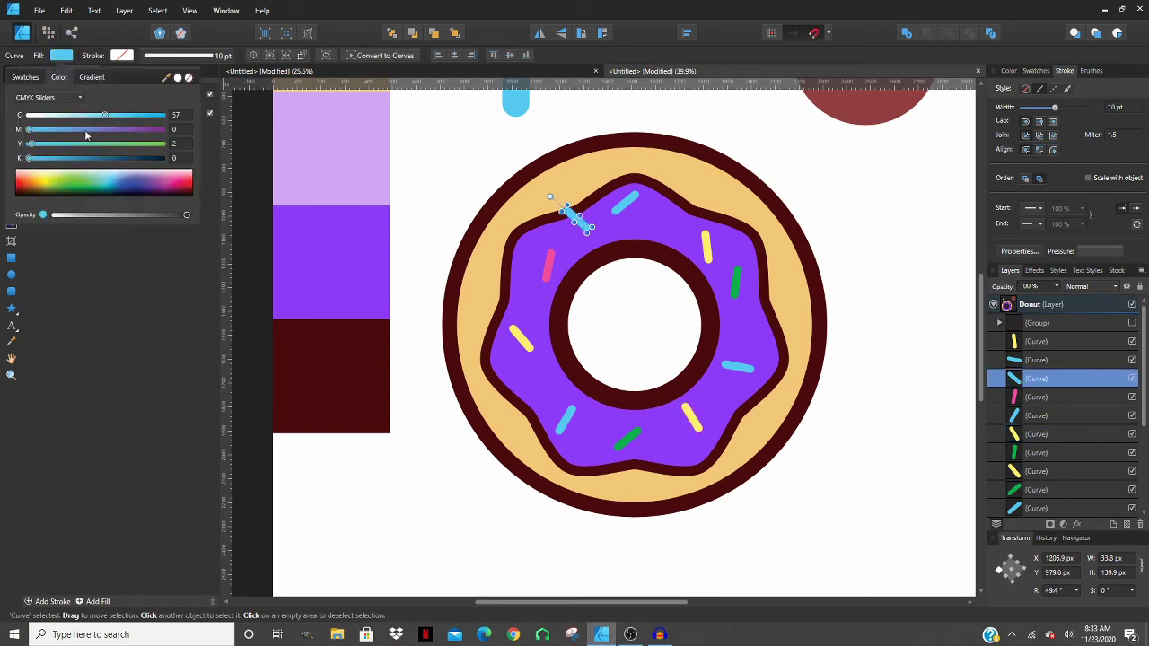
click(30, 79)
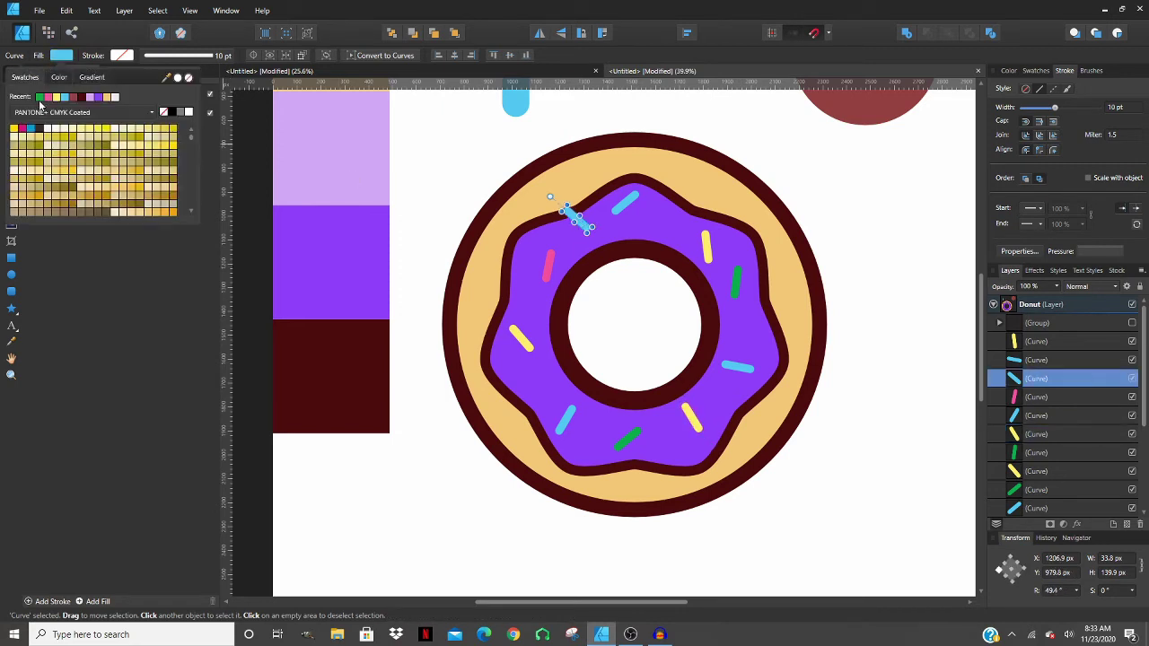
click(39, 97)
click(468, 497)
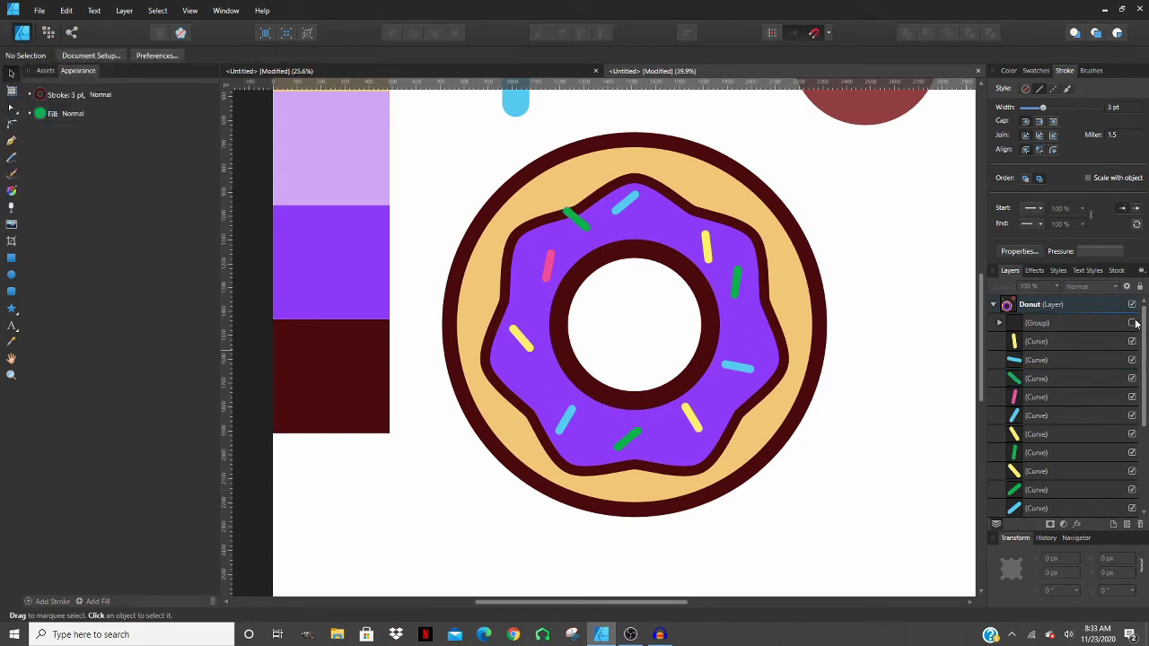
click(1133, 323)
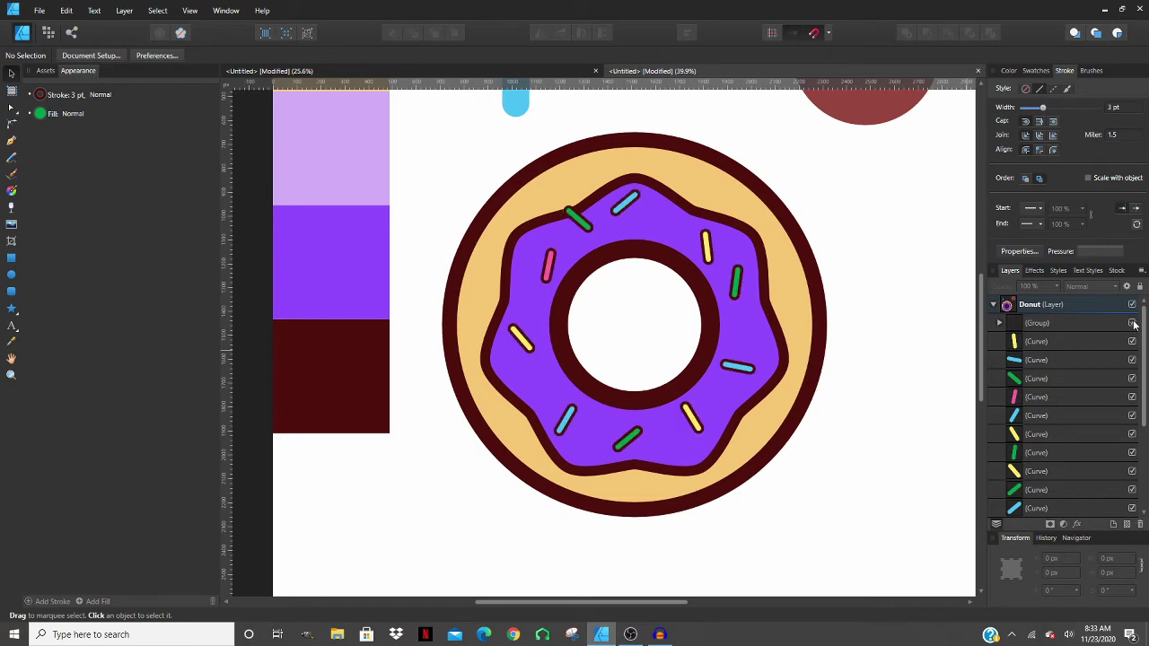
- Shift the green sprinkle at the icing's upper-left edge right to X 1214 px so it sits inside its dark outline
scroll(564, 210, up, 8)
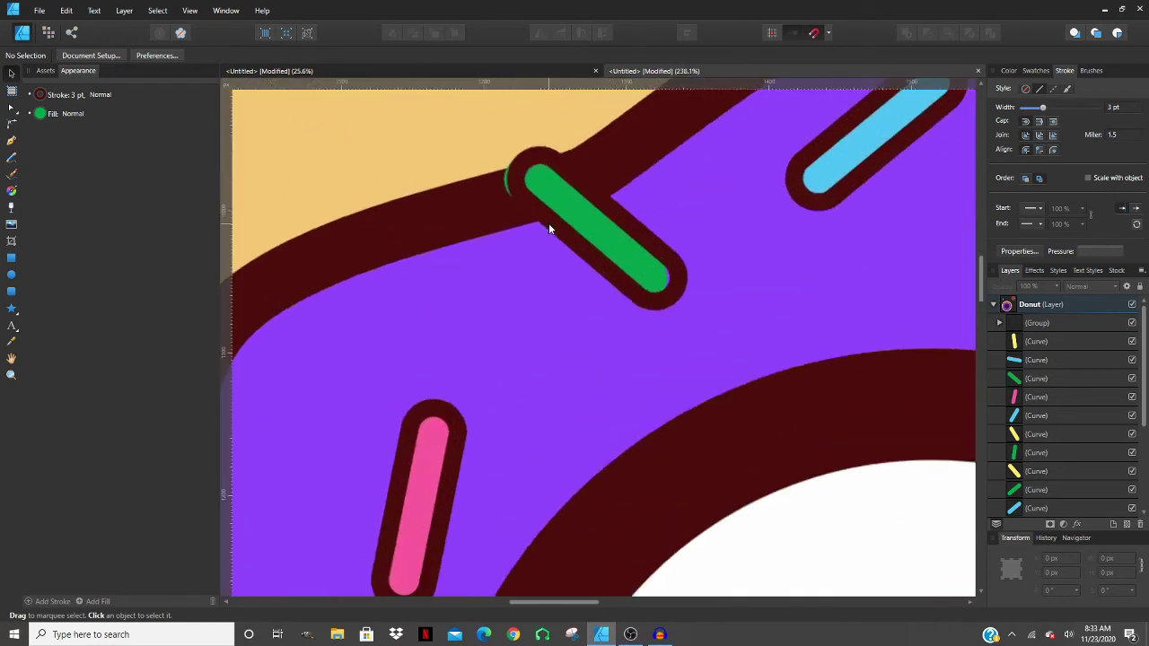
click(563, 208)
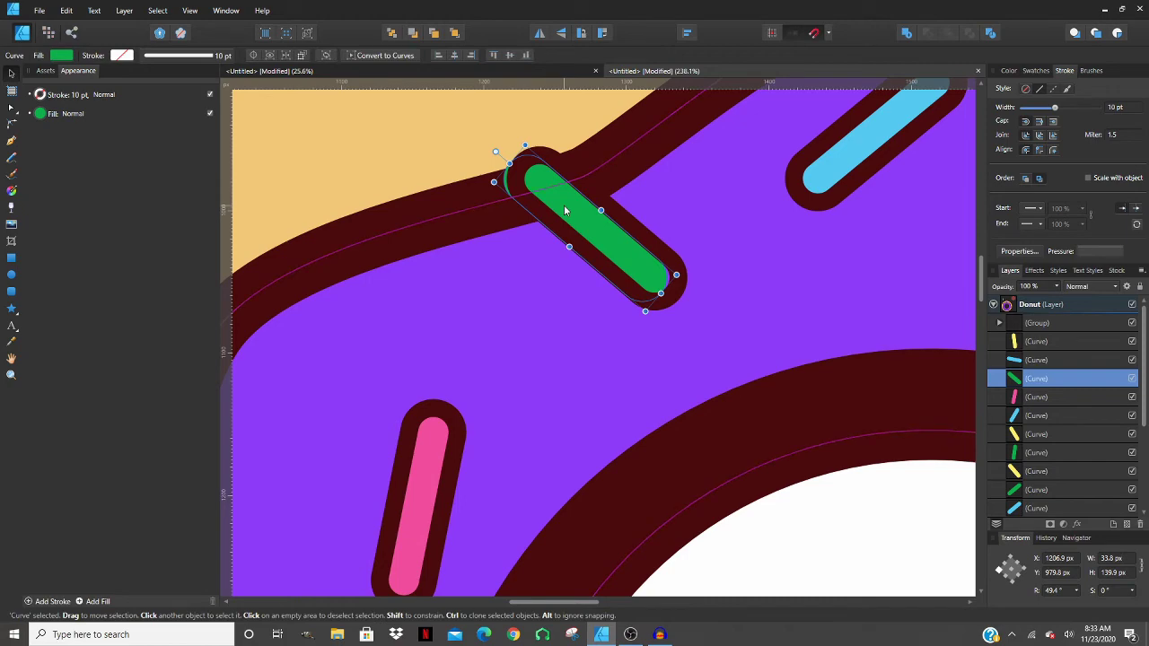
scroll(572, 205, down, 1)
scroll(626, 218, down, 5)
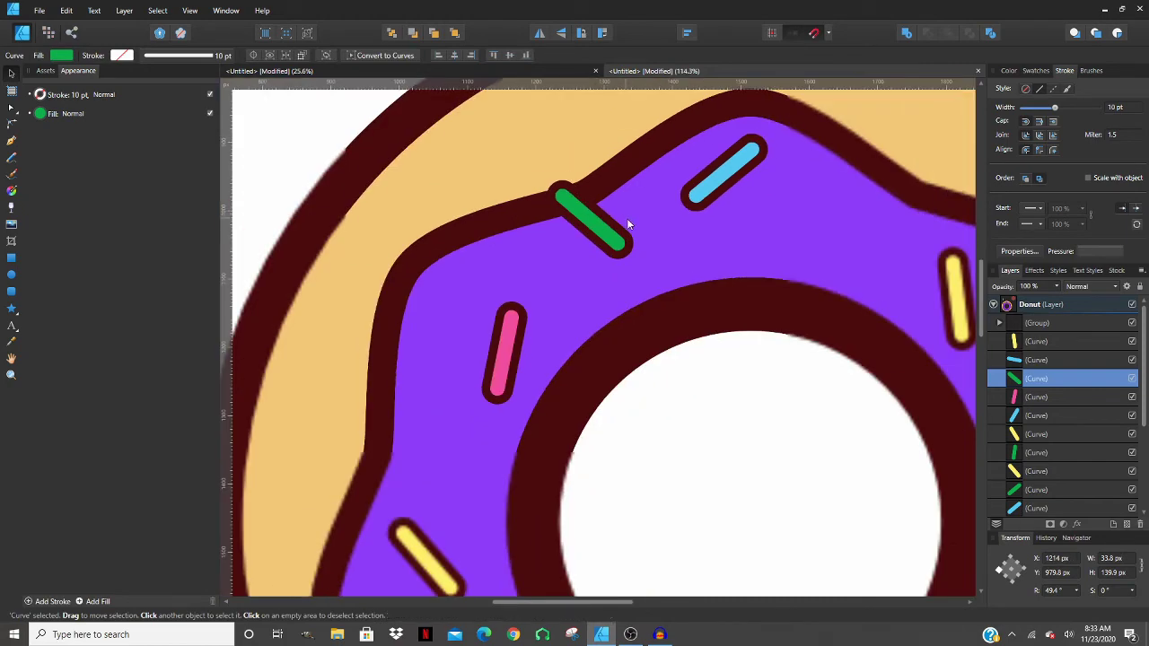
scroll(885, 235, down, 1)
click(922, 217)
scroll(899, 216, down, 1)
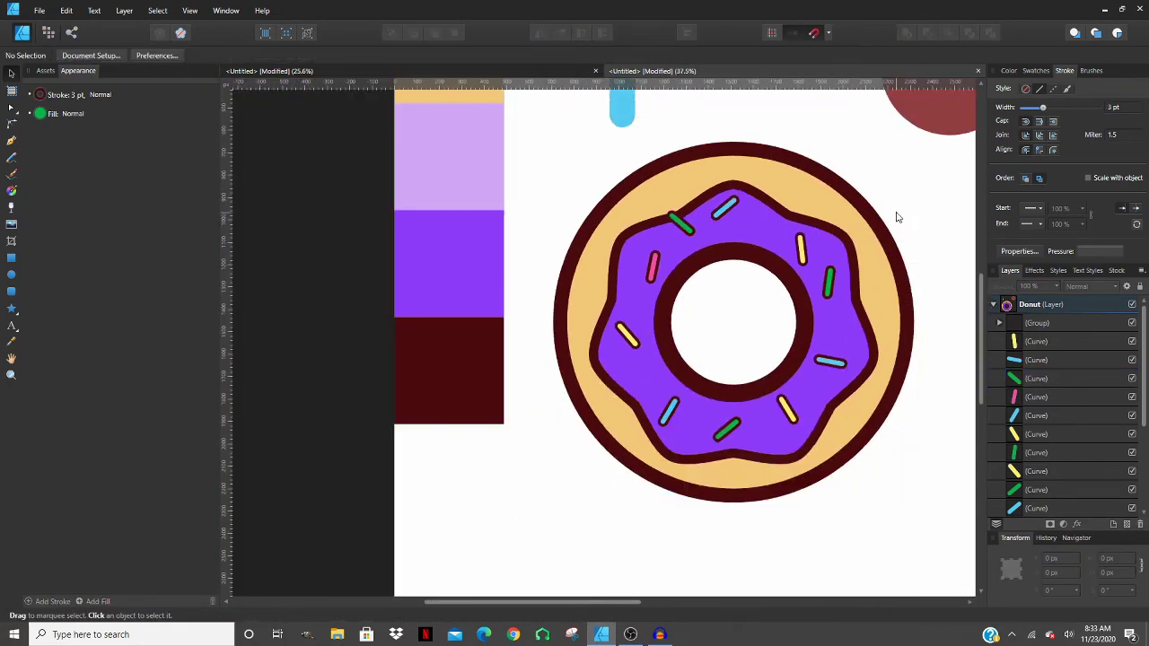
- Move the loose blue sprinkle from above the donut to its right, at about X 2683, Y 824 px
drag(884, 216, 786, 244)
scroll(766, 249, down, 1)
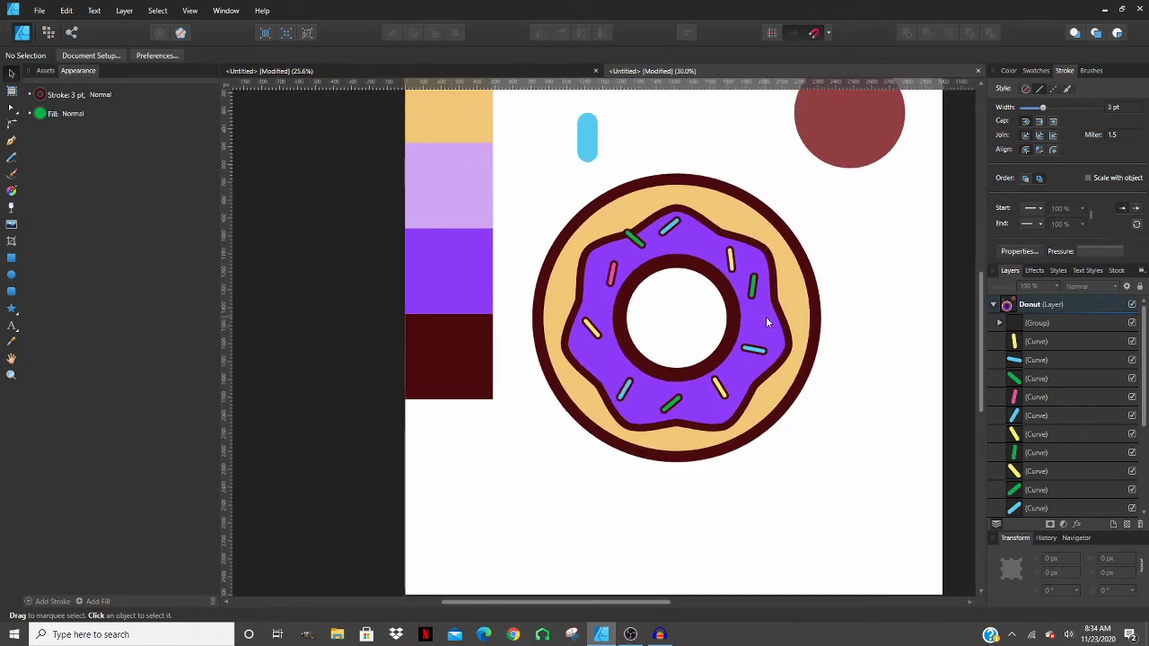
scroll(765, 317, down, 1)
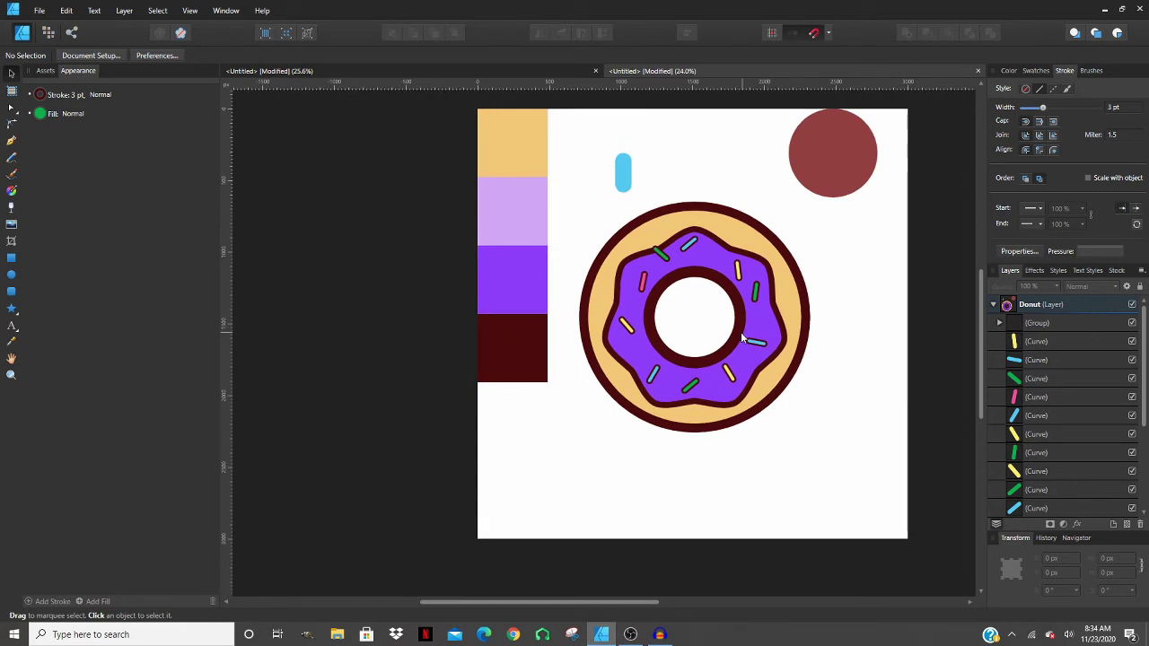
scroll(648, 339, up, 1)
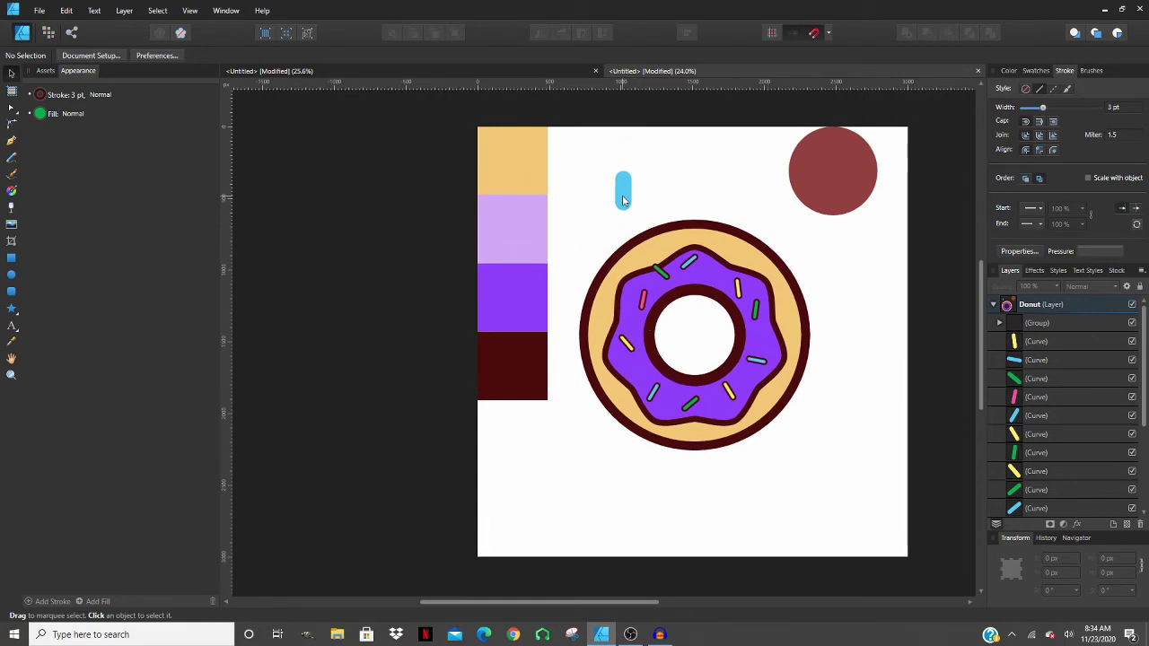
drag(623, 190, 870, 262)
scroll(659, 278, up, 3)
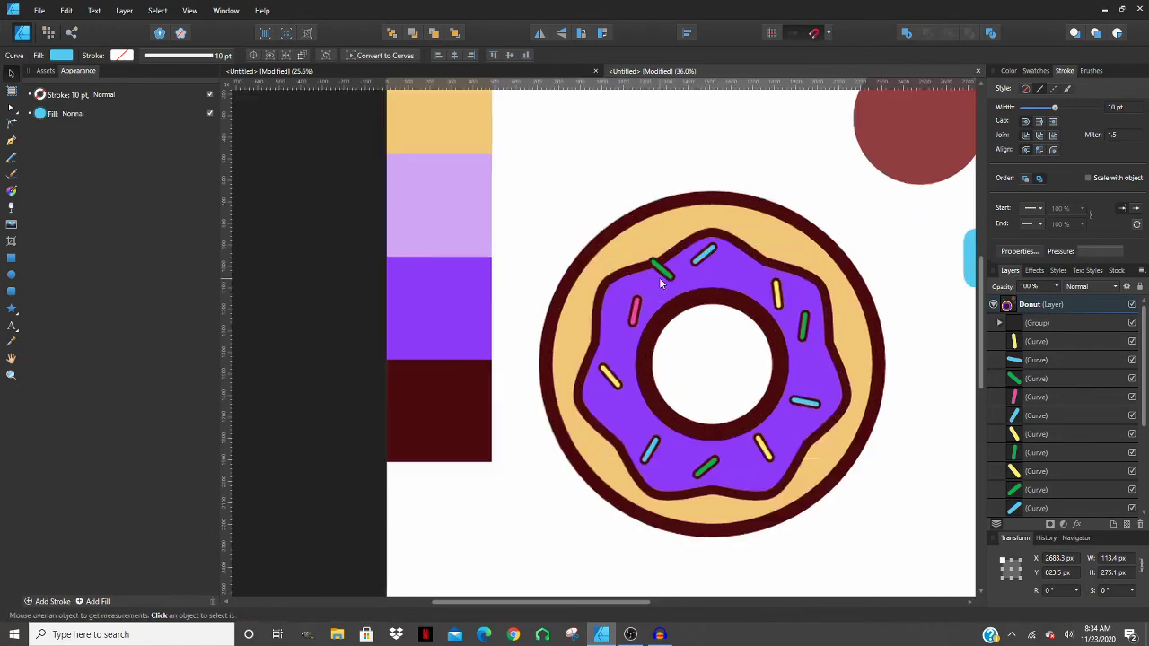
scroll(588, 232, up, 1)
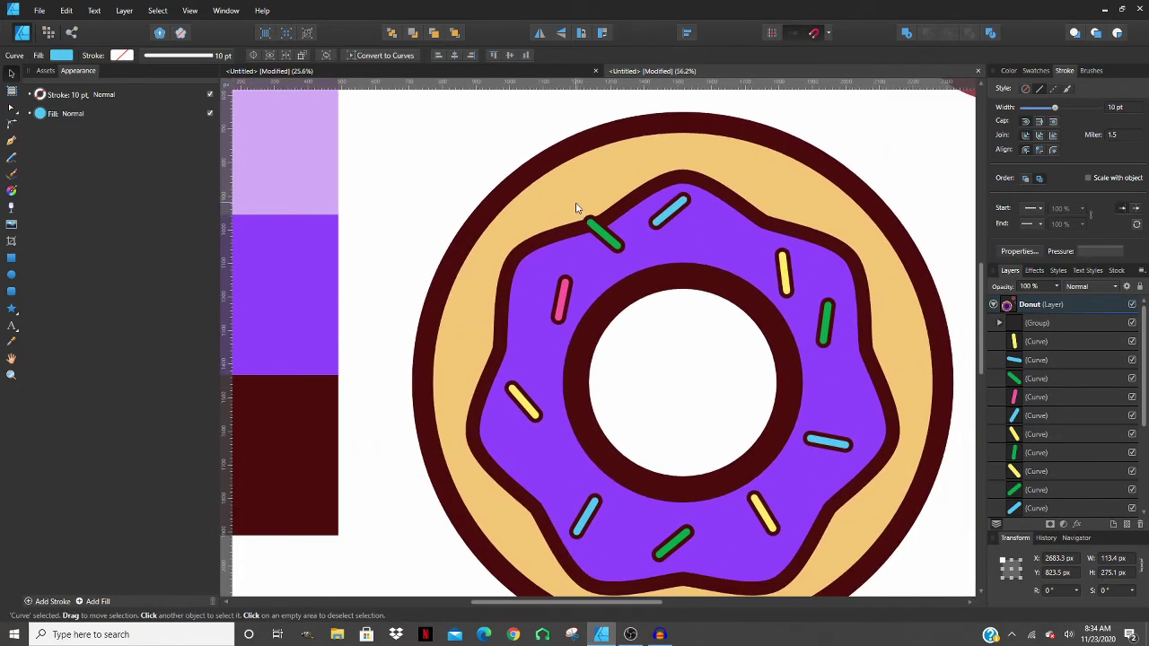
click(577, 208)
scroll(577, 208, down, 2)
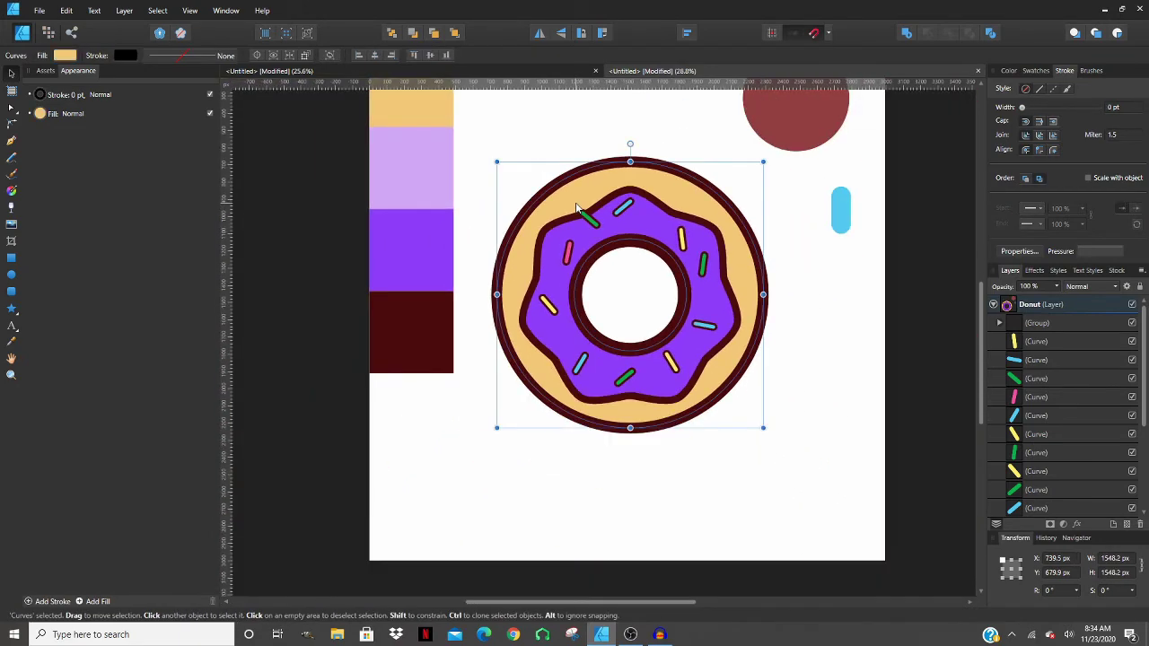
scroll(659, 170, up, 1)
- Duplicate the dark red circle, enlarge the copy to about 1064 px wide and place it over the donut's upper-left part
click(794, 160)
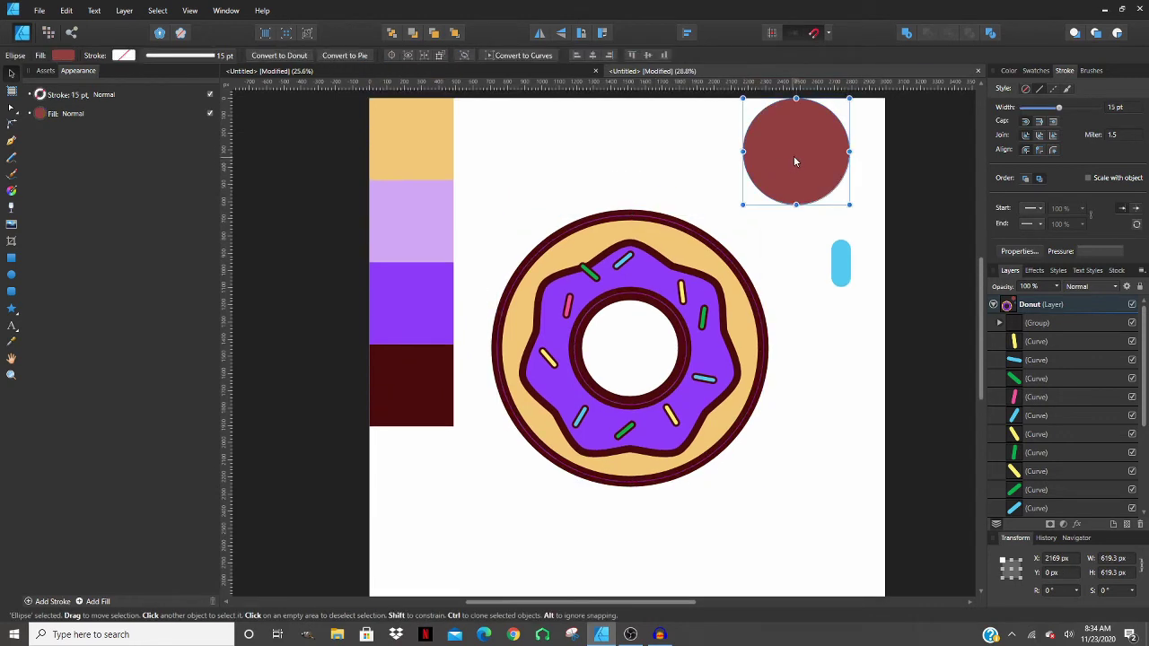
drag(797, 157, 660, 175)
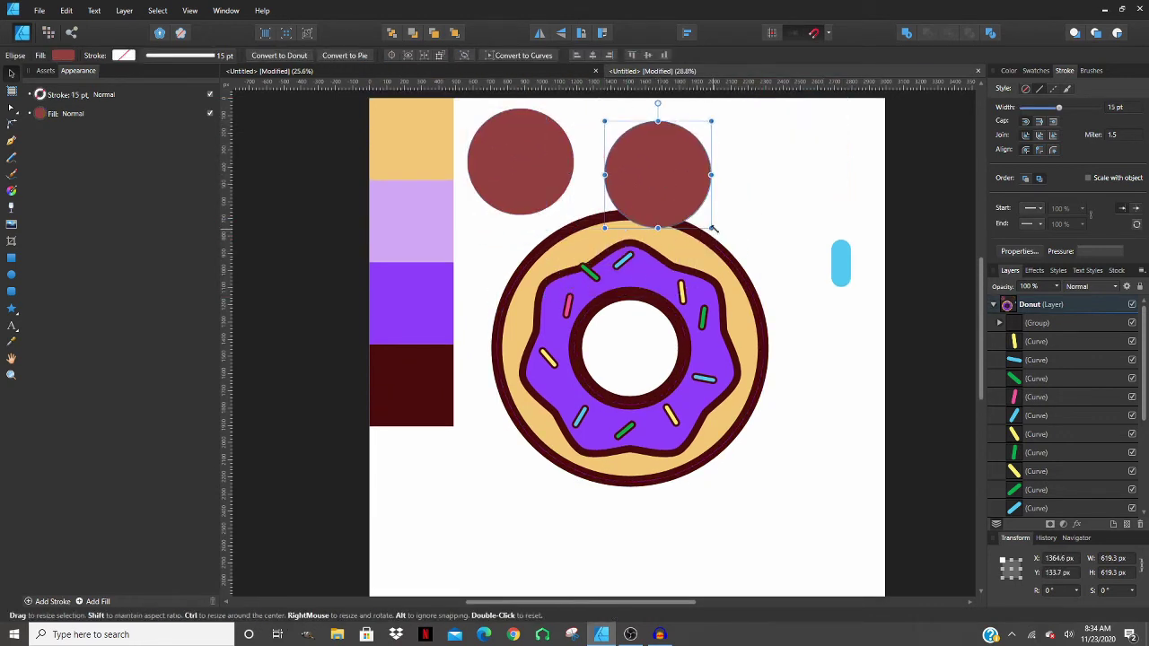
drag(711, 227, 744, 244)
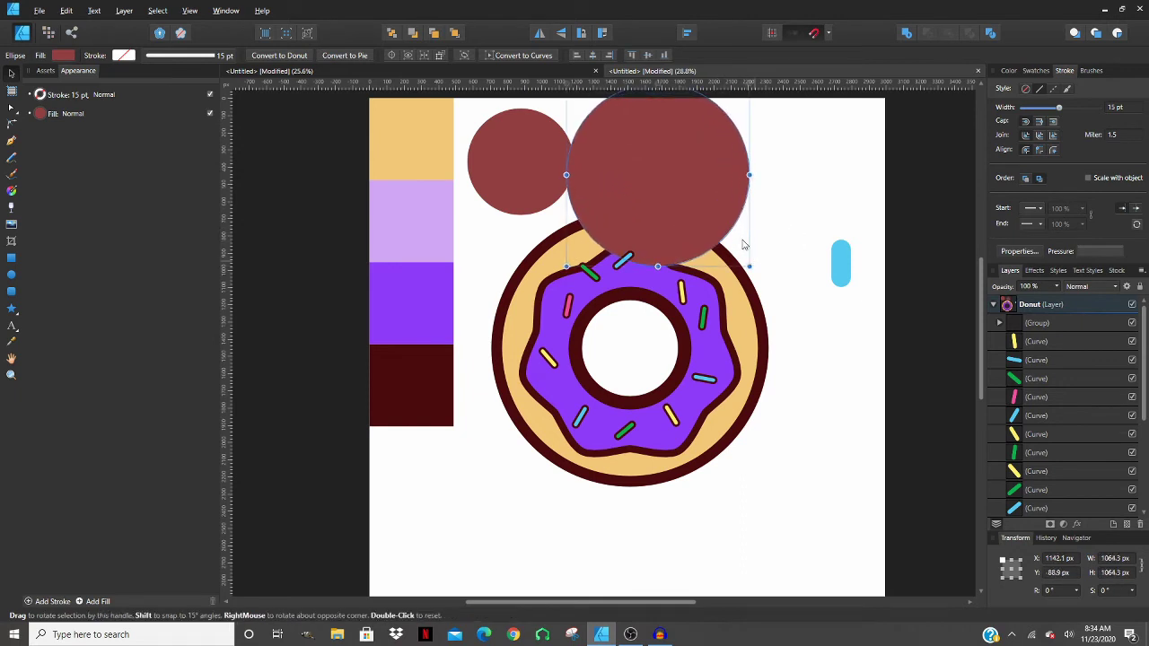
drag(704, 196, 642, 351)
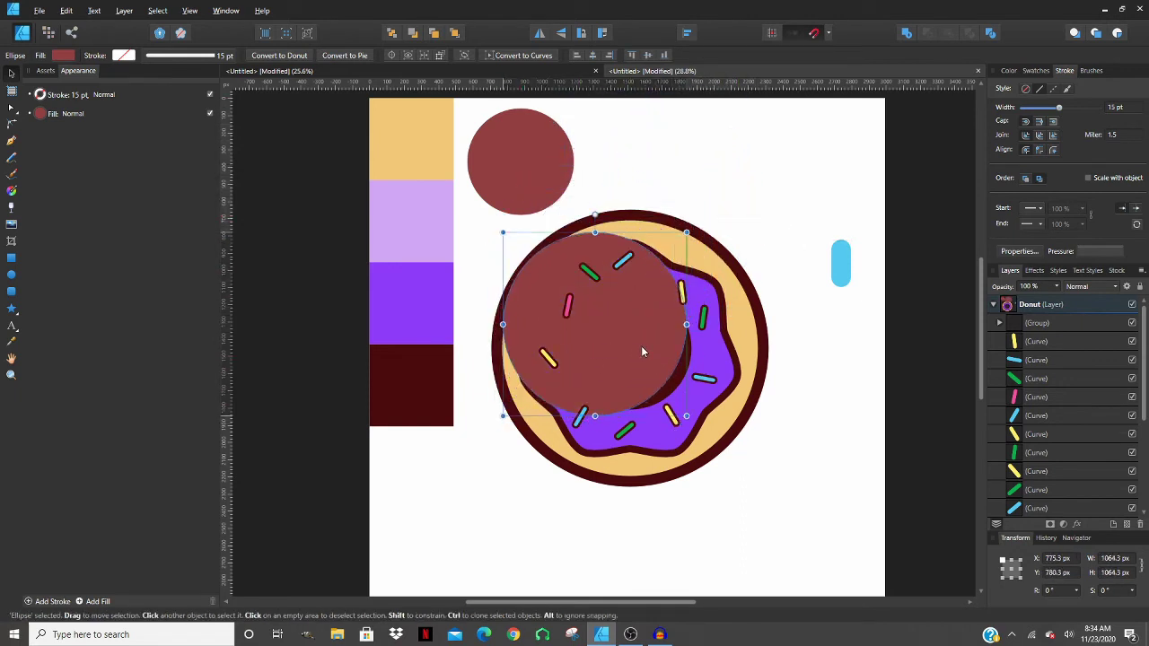
- Duplicate the tan donut base and move the copy to the canvas's lower-right corner, at about X 1772, Y 1713 px
click(695, 260)
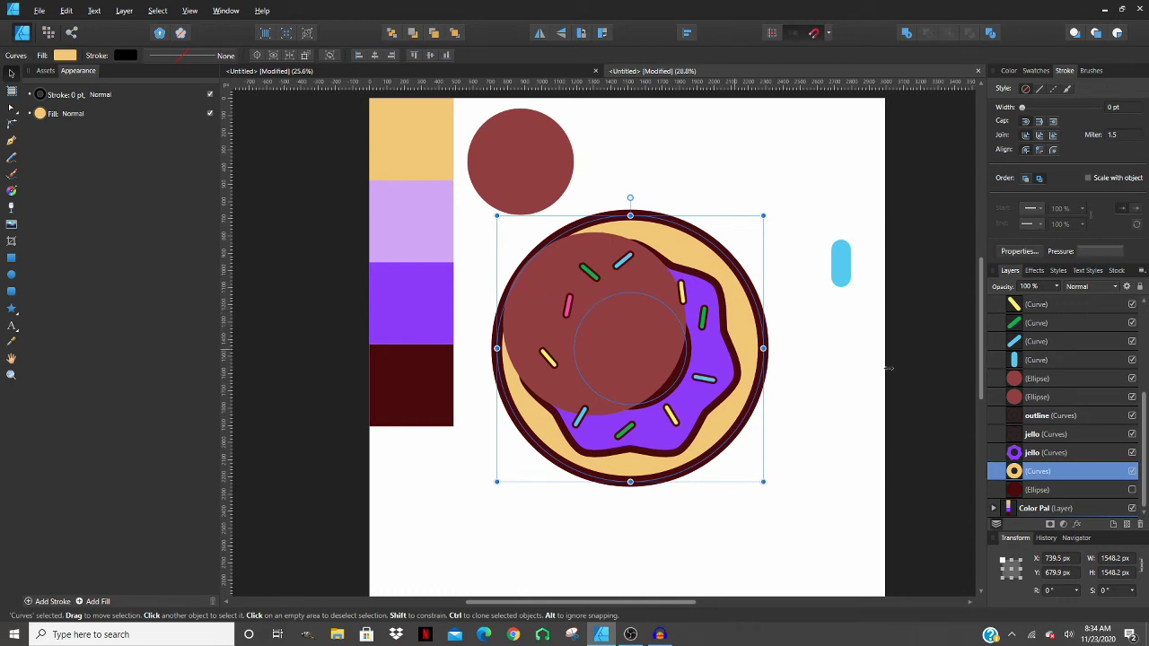
double_click(1039, 473)
click(1015, 473)
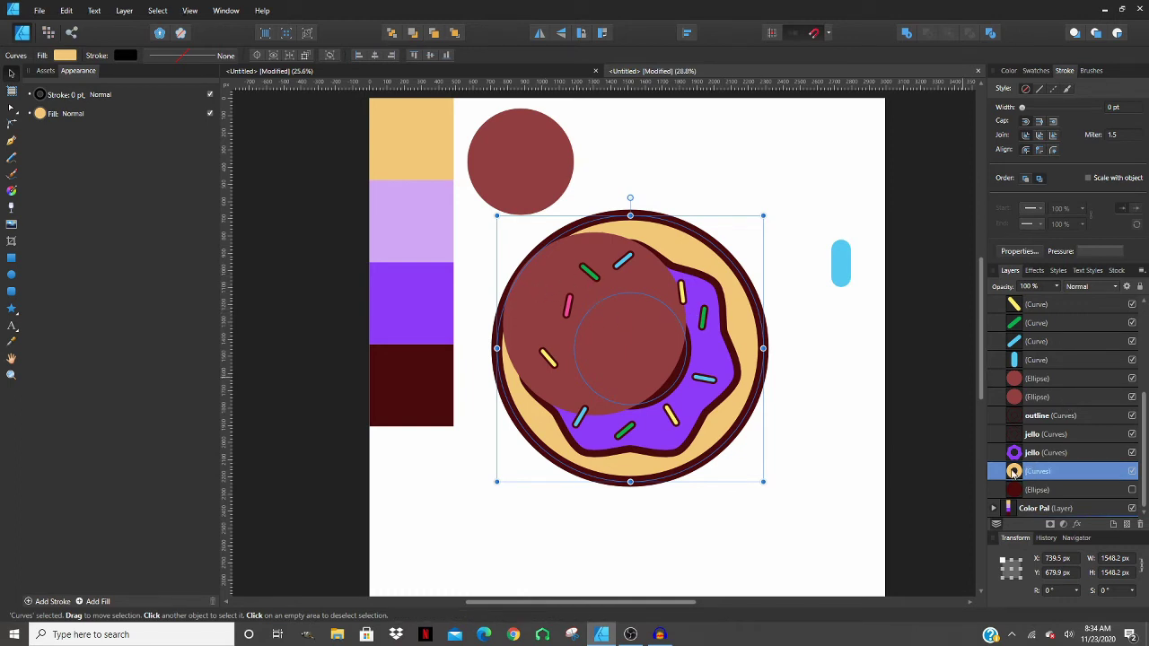
key(ctrl+j)
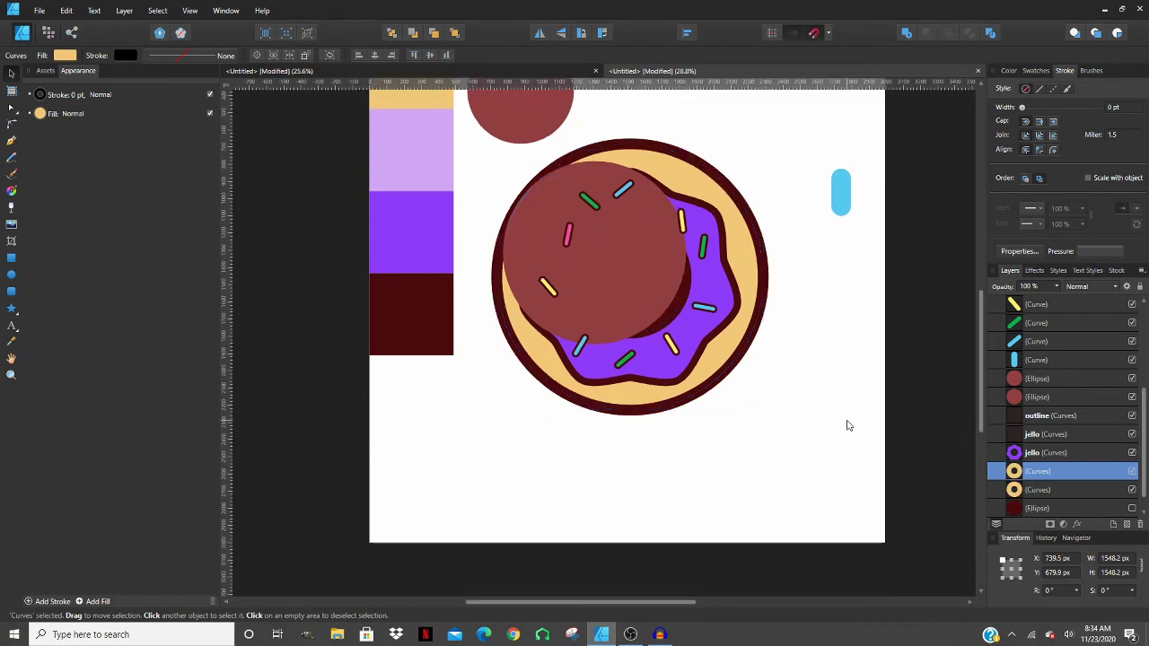
scroll(857, 426, down, 2)
drag(739, 250, 870, 468)
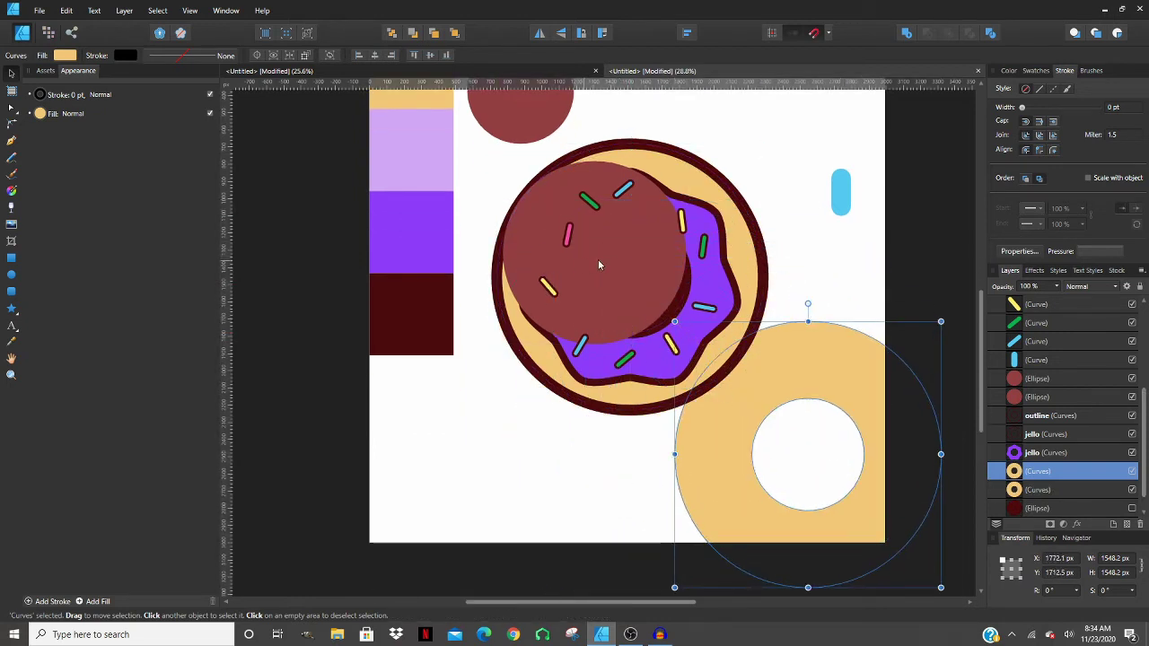
- Move the large red circle onto the tan ring copy, enlarge it to about 1325 px and offset it to expose a crescent on the ring's left
drag(637, 274, 851, 404)
key(ctrl+d)
click(832, 414)
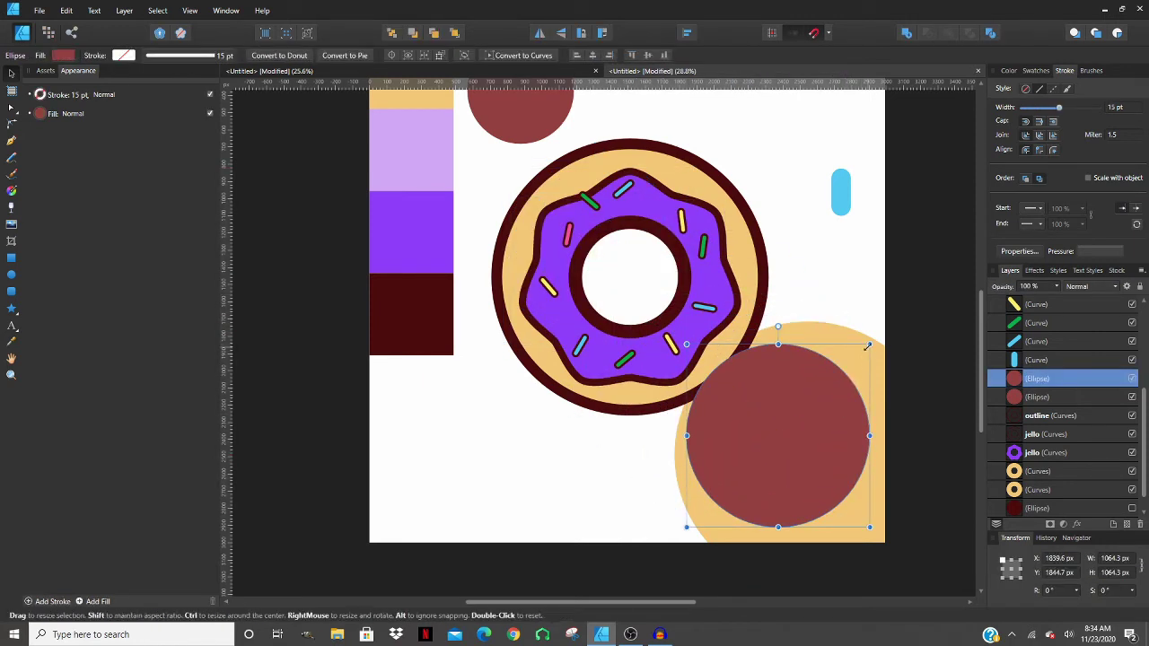
drag(869, 345, 892, 323)
drag(826, 419, 854, 451)
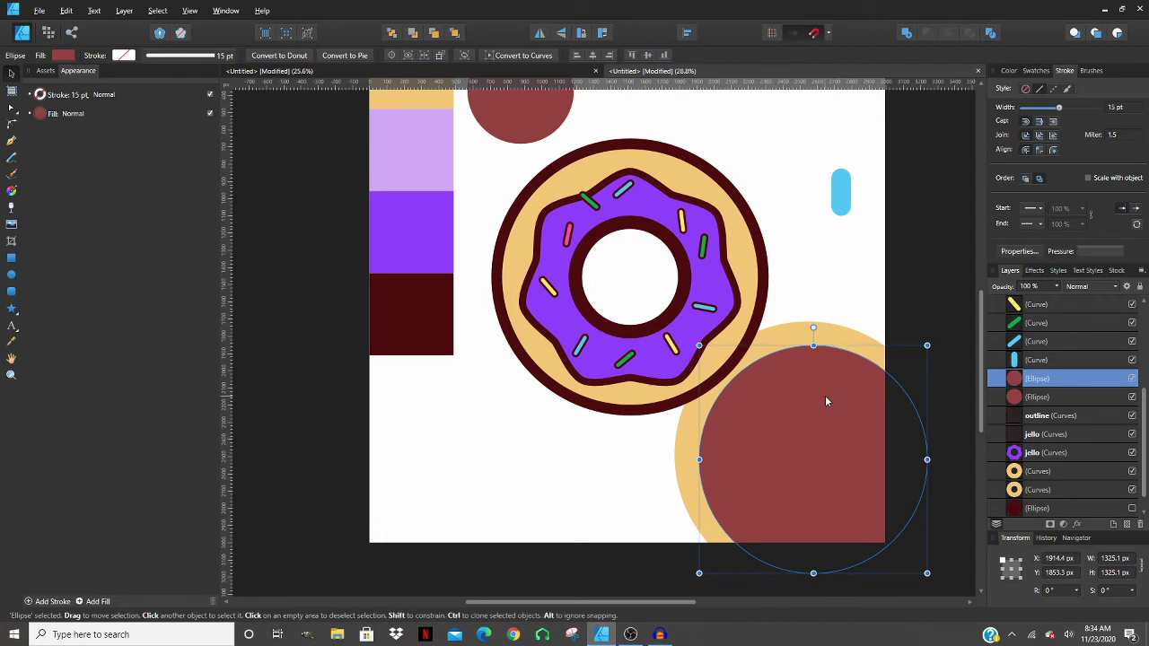
drag(825, 395, 839, 398)
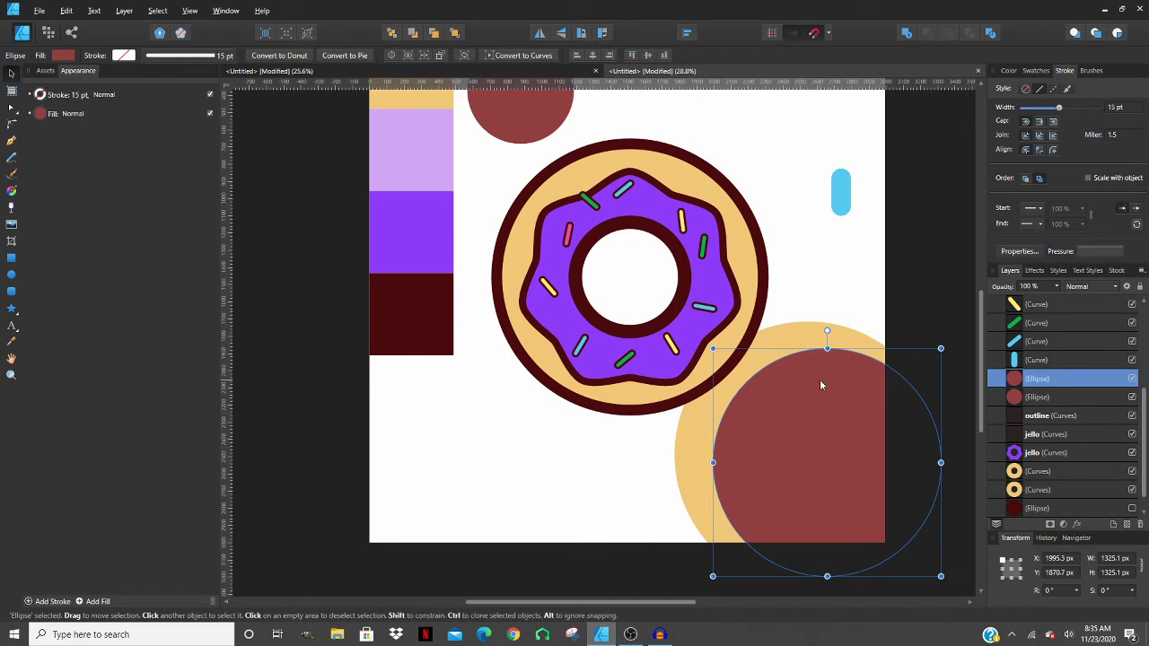
- Subtract the red circle from the tan ring copy and place the resulting crescent over the donut's left side, at about X 726, Y 680 px
shift+click(794, 335)
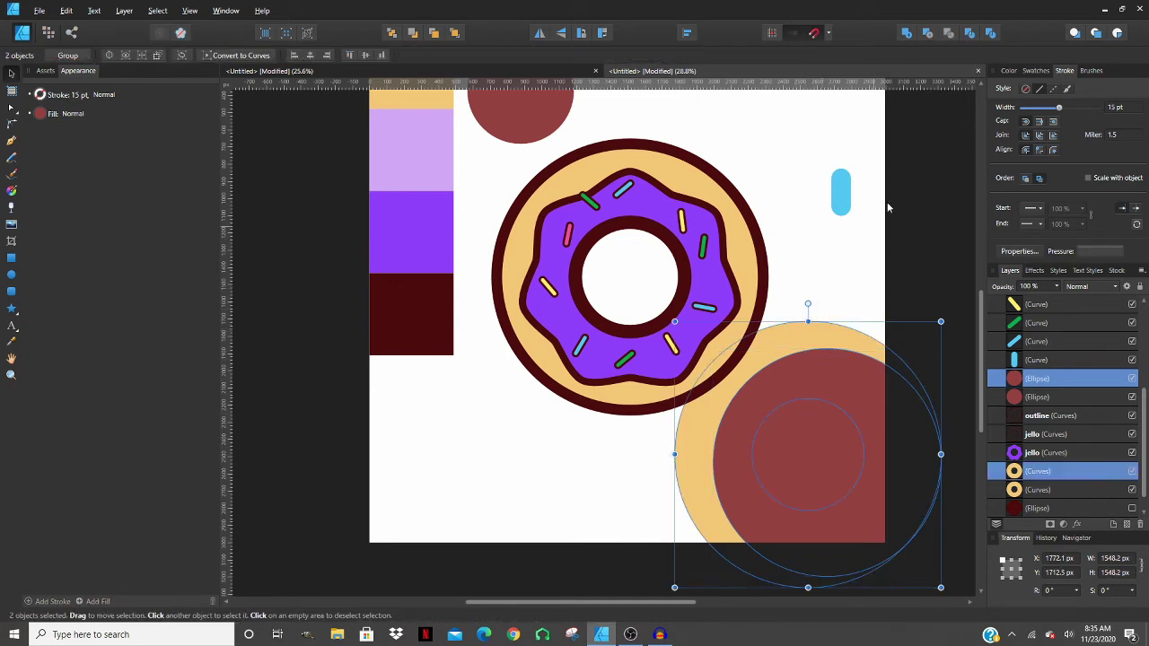
click(927, 34)
drag(771, 341, 590, 167)
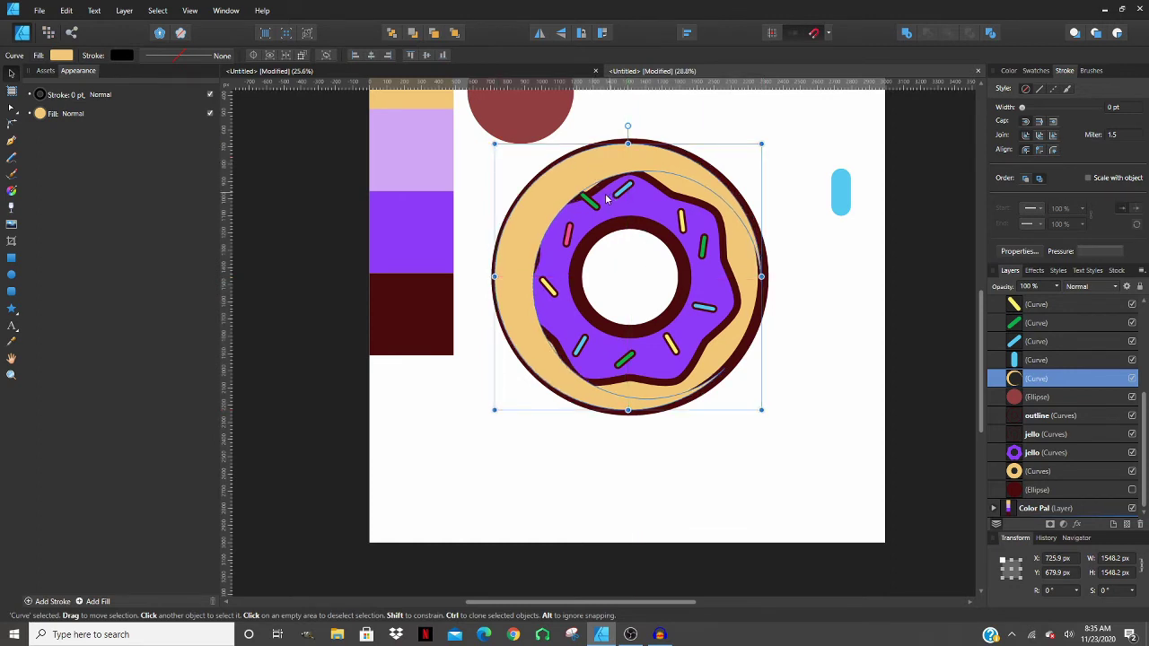
scroll(605, 199, up, 2)
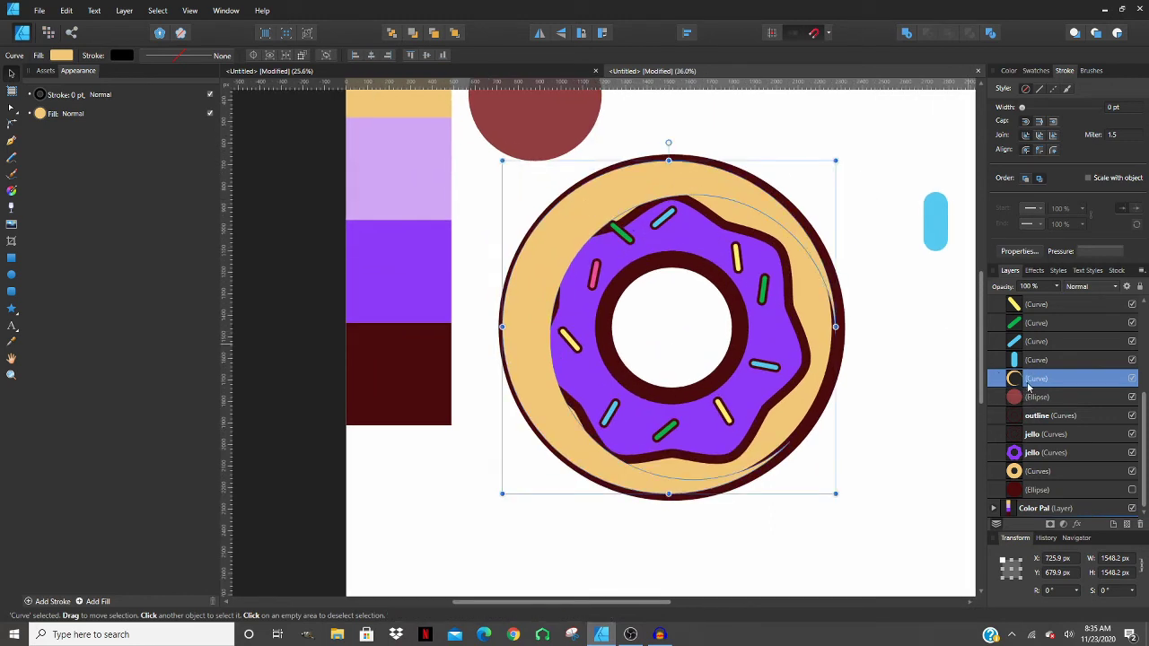
key(ctrl+plus)
key(ctrl+plus)
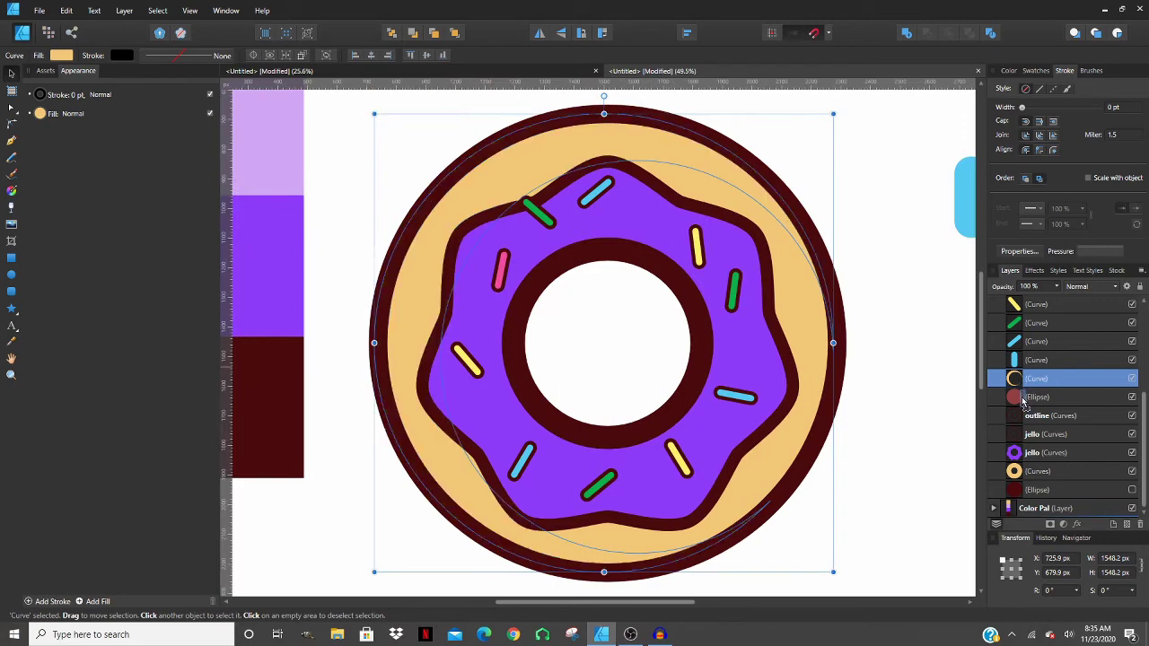
scroll(1021, 402, up, 1)
scroll(867, 404, down, 4)
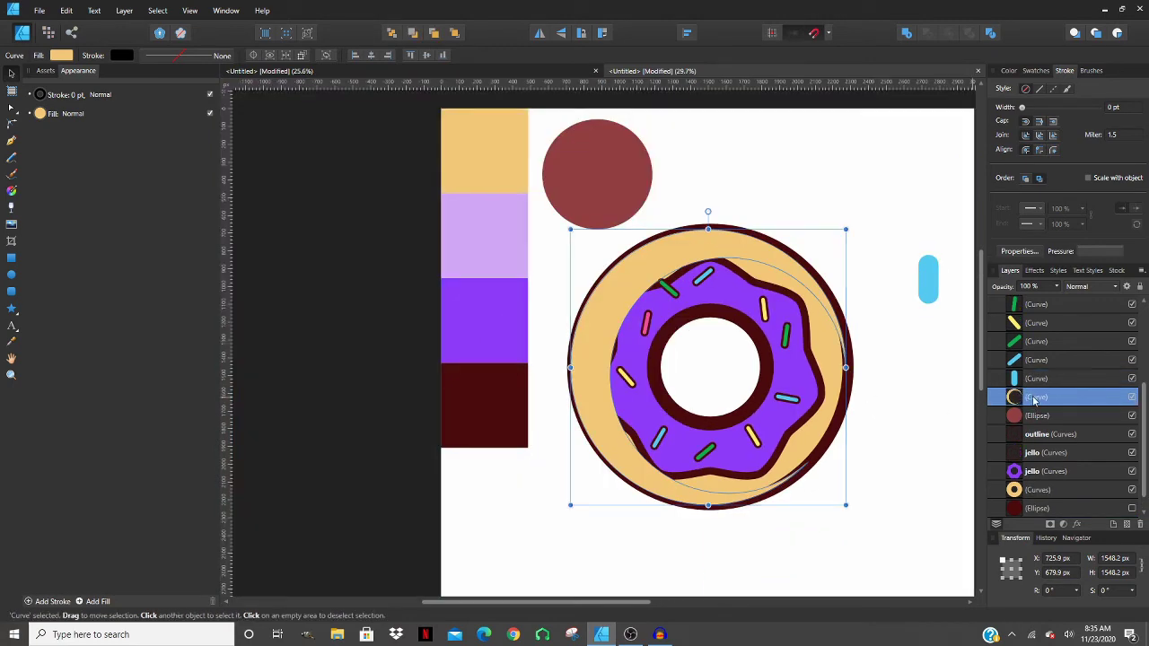
- Move the crescent shape down the layer order to directly beneath the donut's outline layer
drag(1020, 403, 1028, 453)
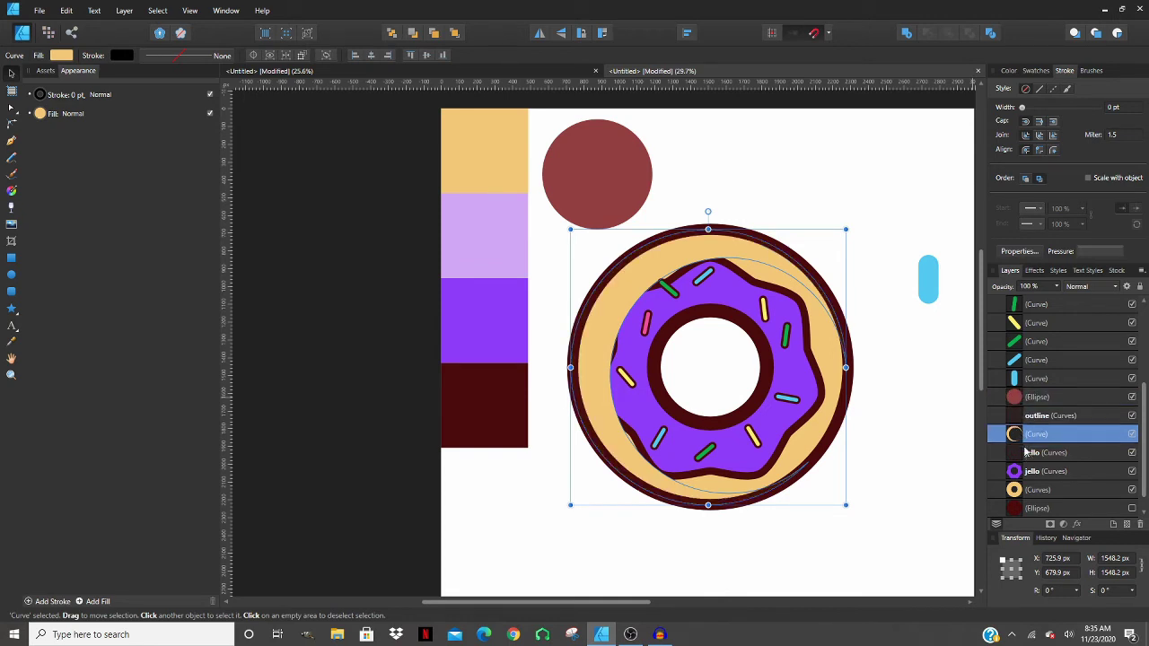
click(883, 403)
scroll(619, 349, up, 2)
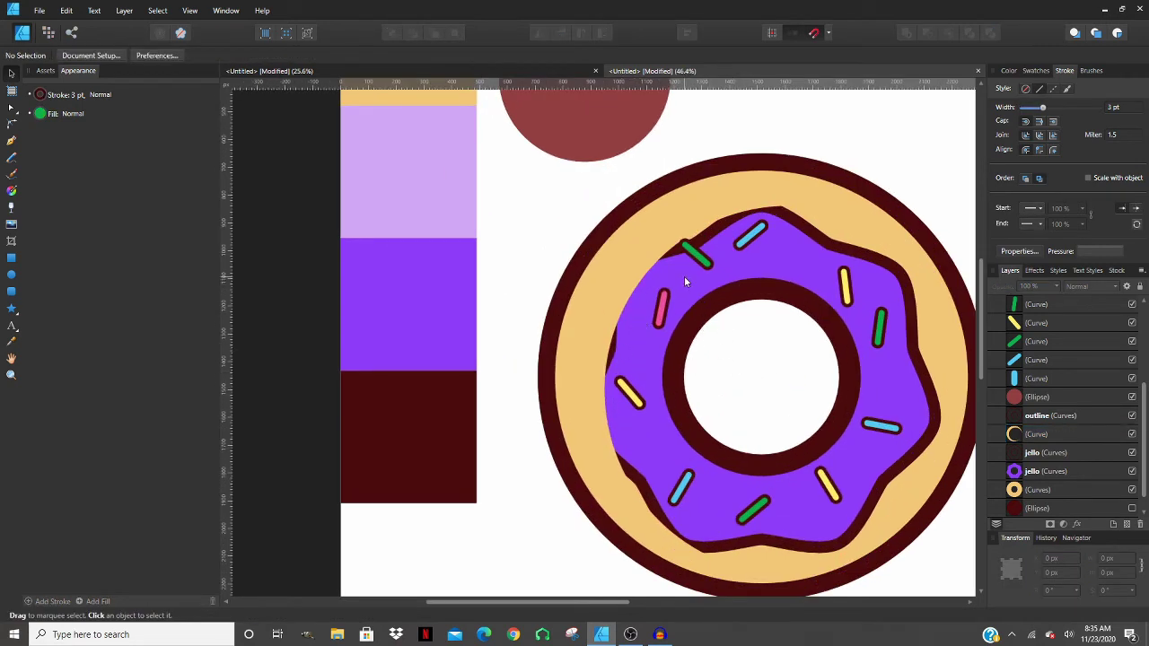
scroll(683, 276, up, 1)
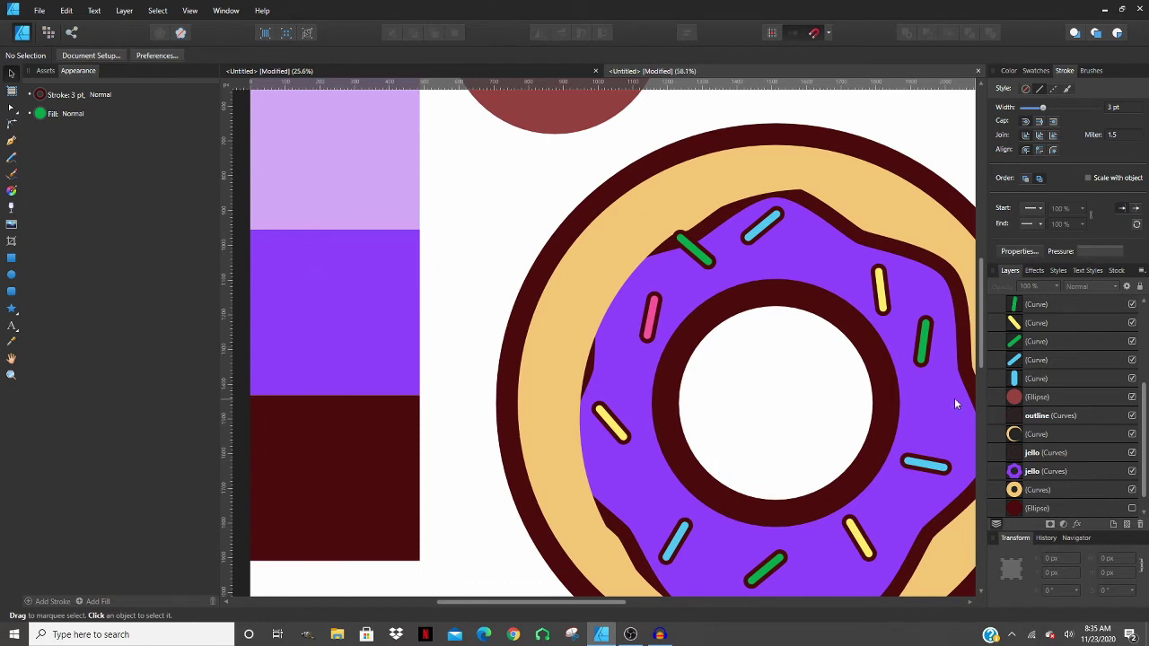
- Move the unfilled jello outline directly above the crescent in the layer order
click(849, 234)
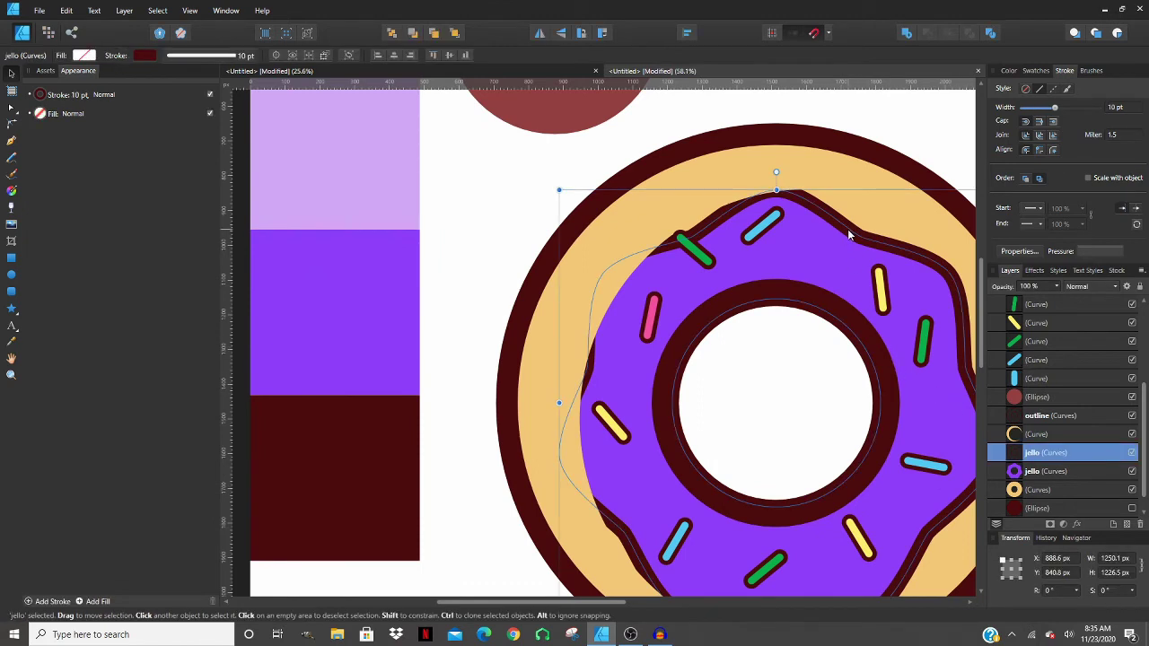
double_click(1031, 454)
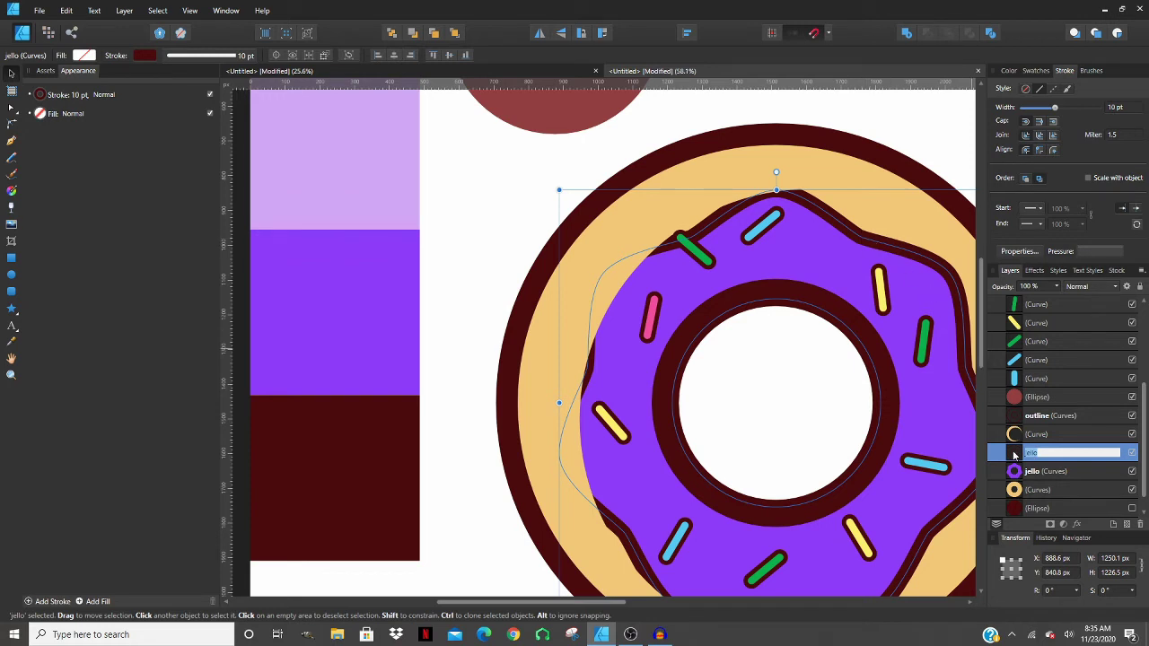
key(Return)
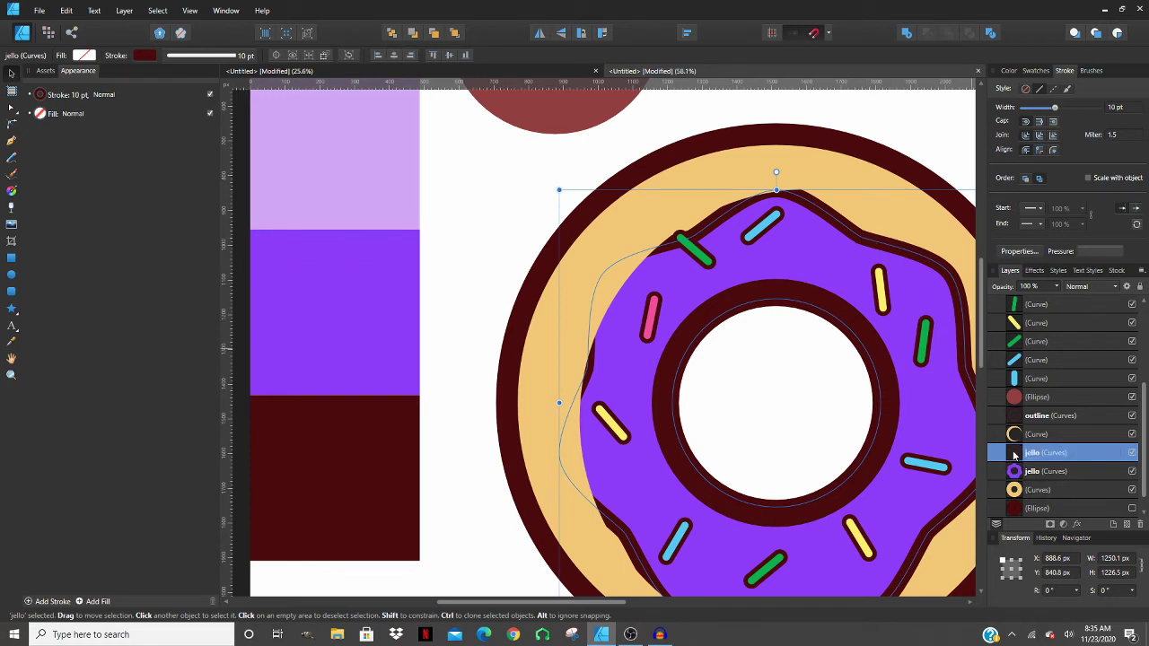
drag(1014, 455, 1021, 431)
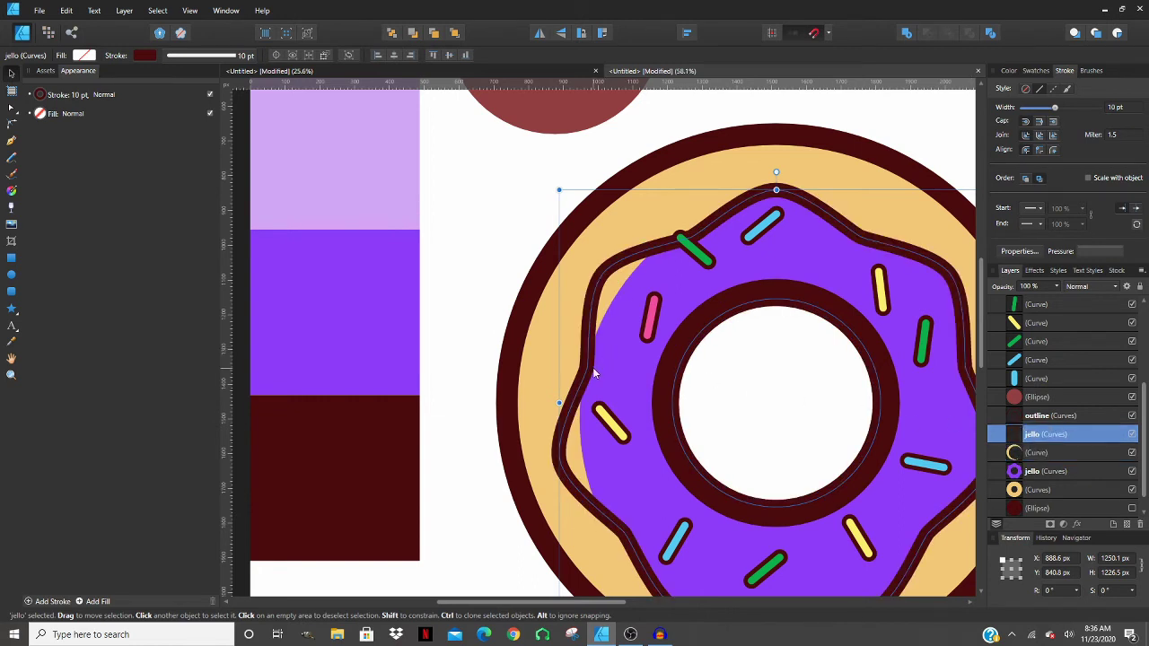
- Move the jello outline and the donut outline together to the top of the Donut layer, above all the sprinkles
click(698, 254)
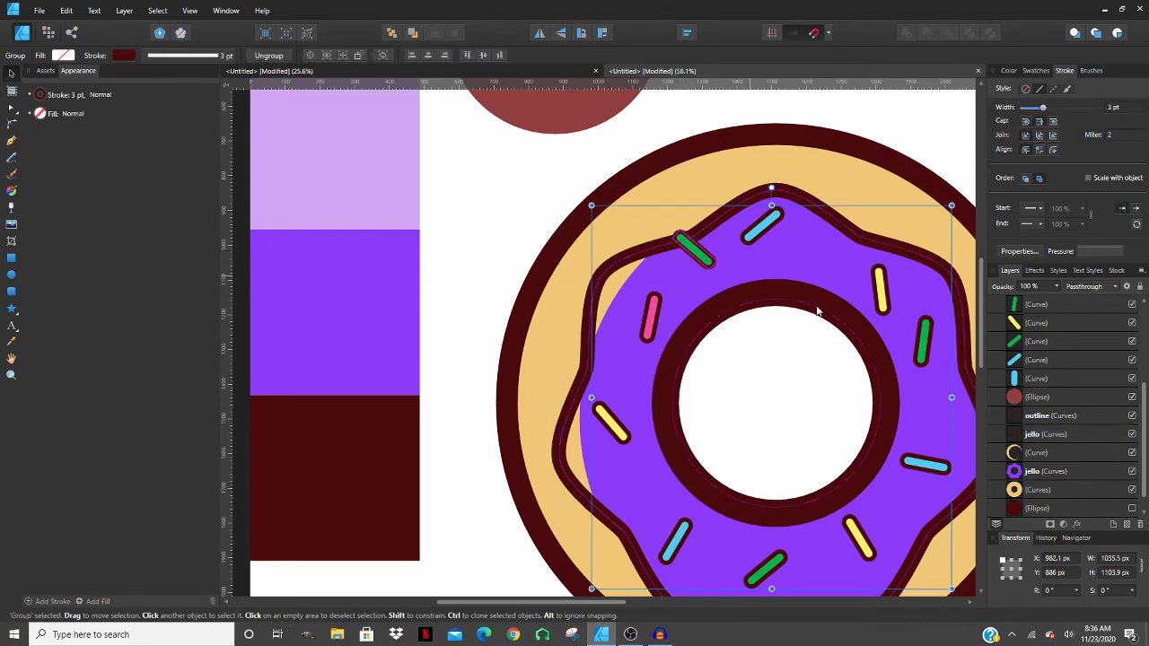
click(1053, 438)
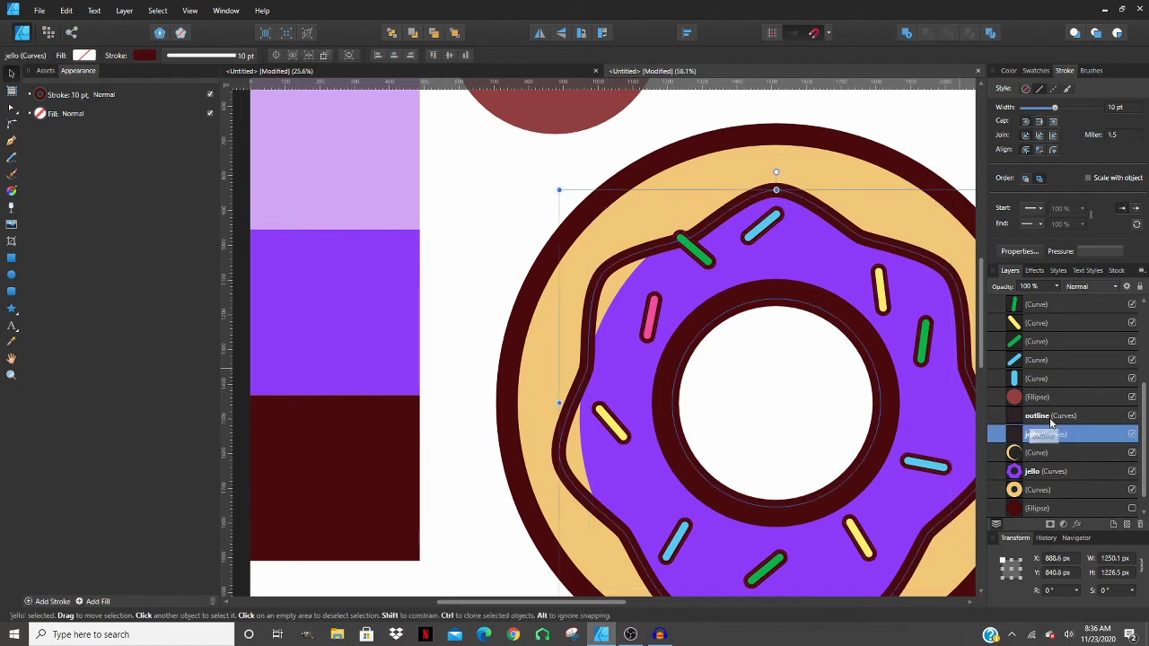
shift+click(1049, 418)
drag(1052, 422, 1030, 323)
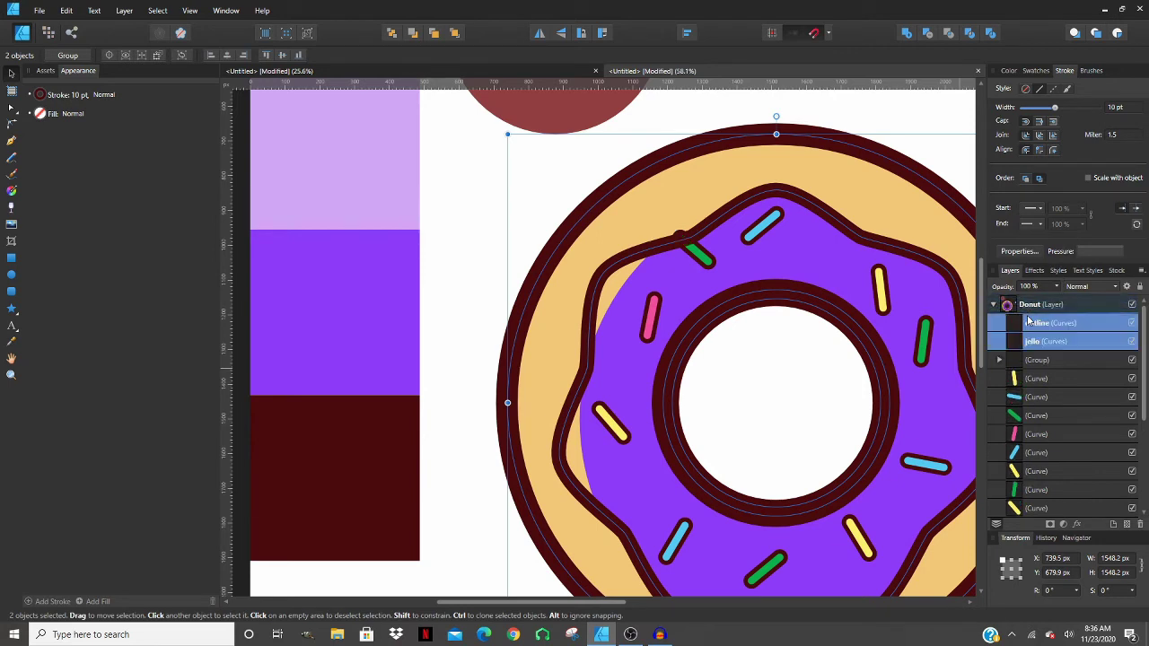
click(501, 182)
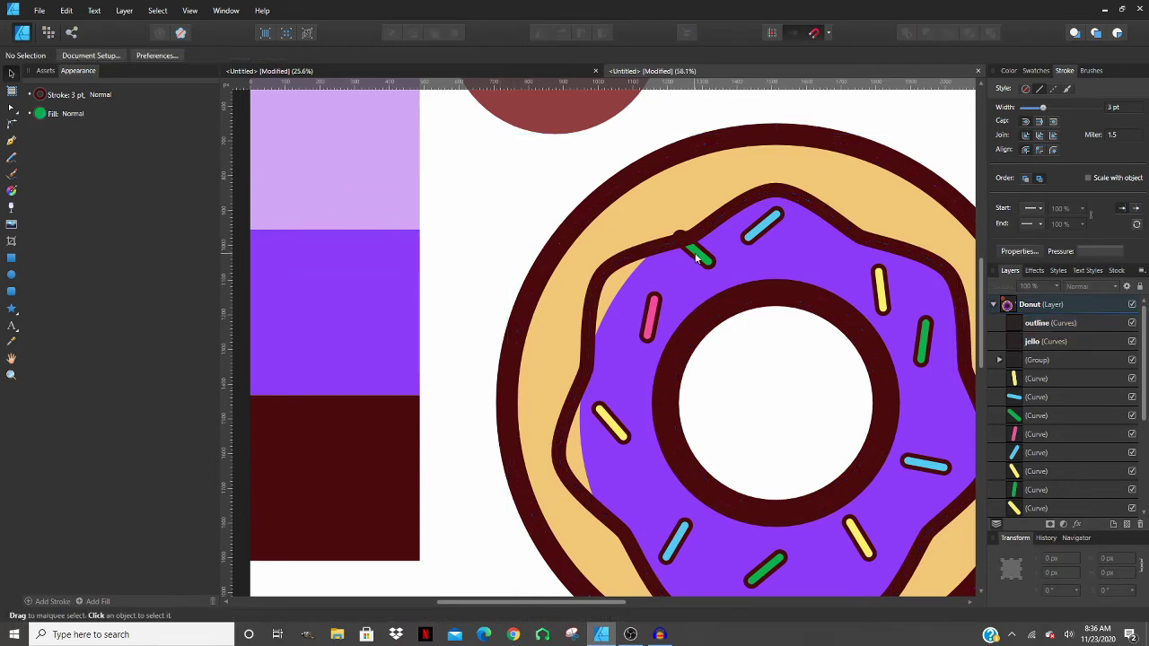
scroll(695, 252, up, 1)
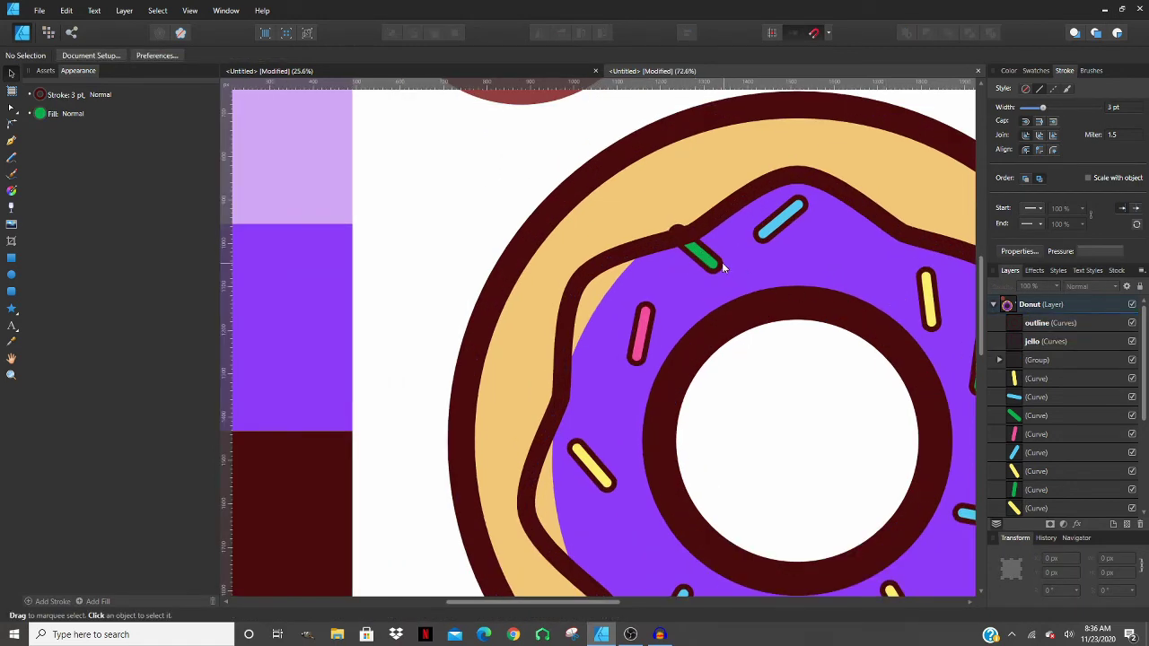
click(705, 260)
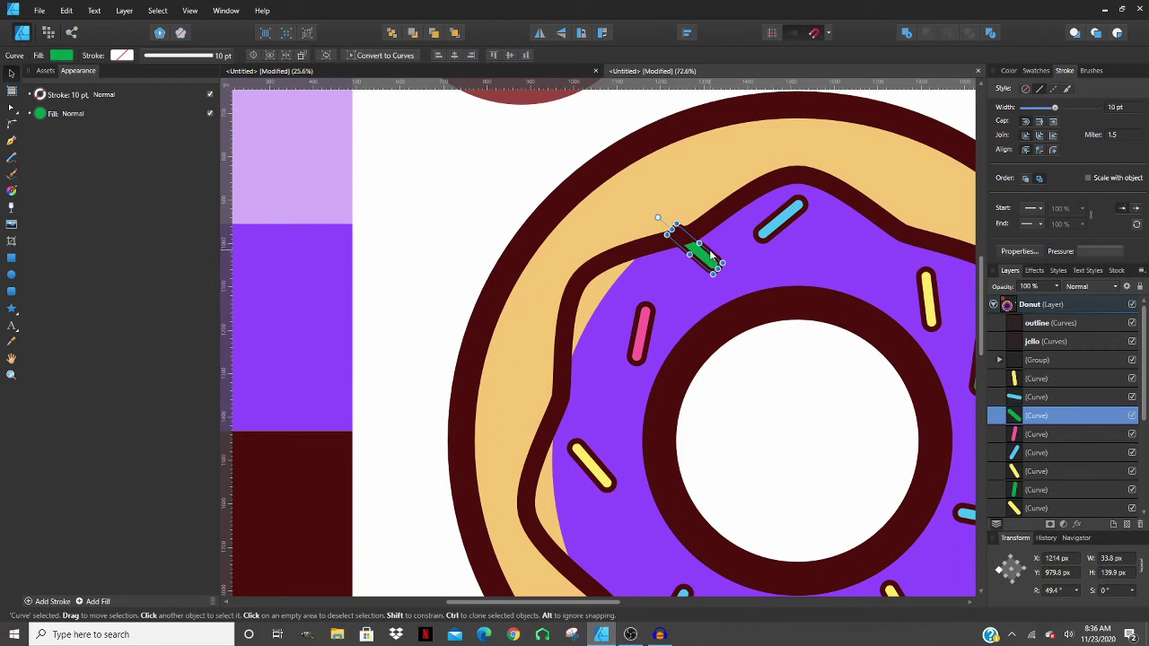
drag(708, 261, 734, 287)
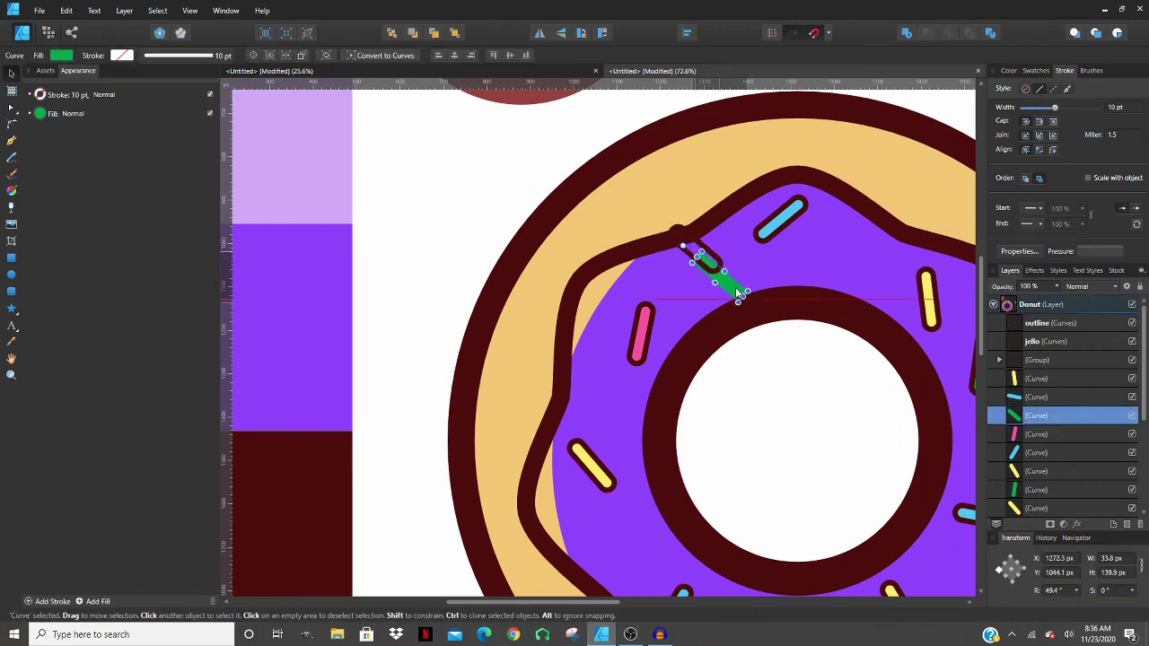
click(679, 296)
shift+click(526, 287)
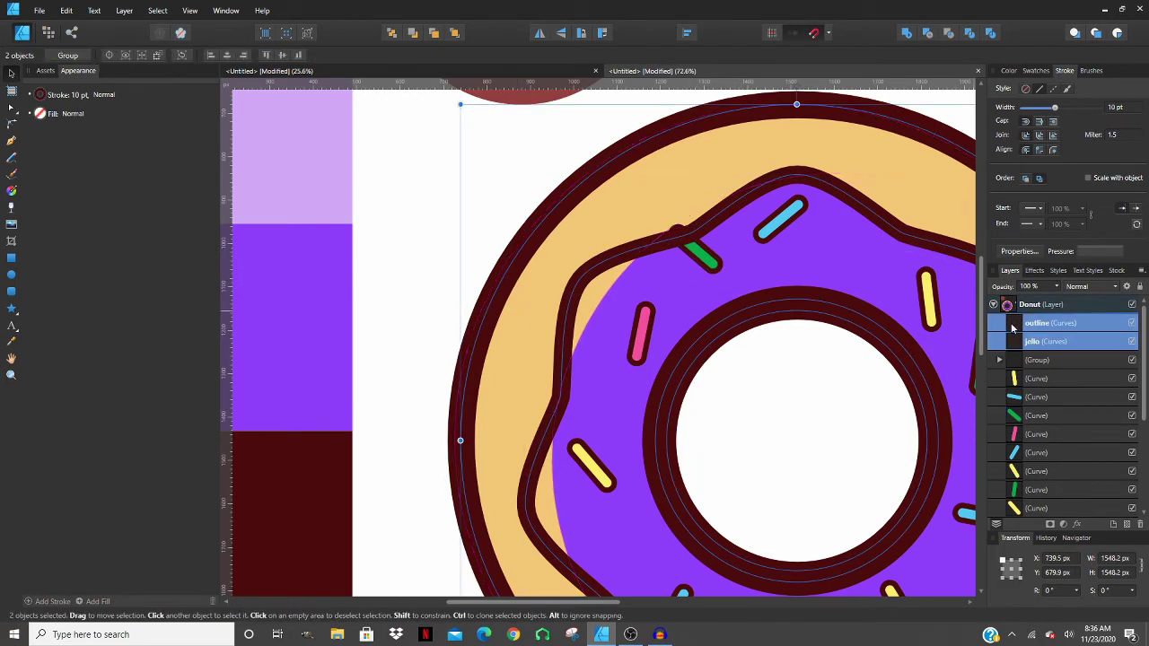
- Move the jello outline in the layer order to between the pink sprinkle and the green sprinkle that overlaps the icing's edge
click(1034, 342)
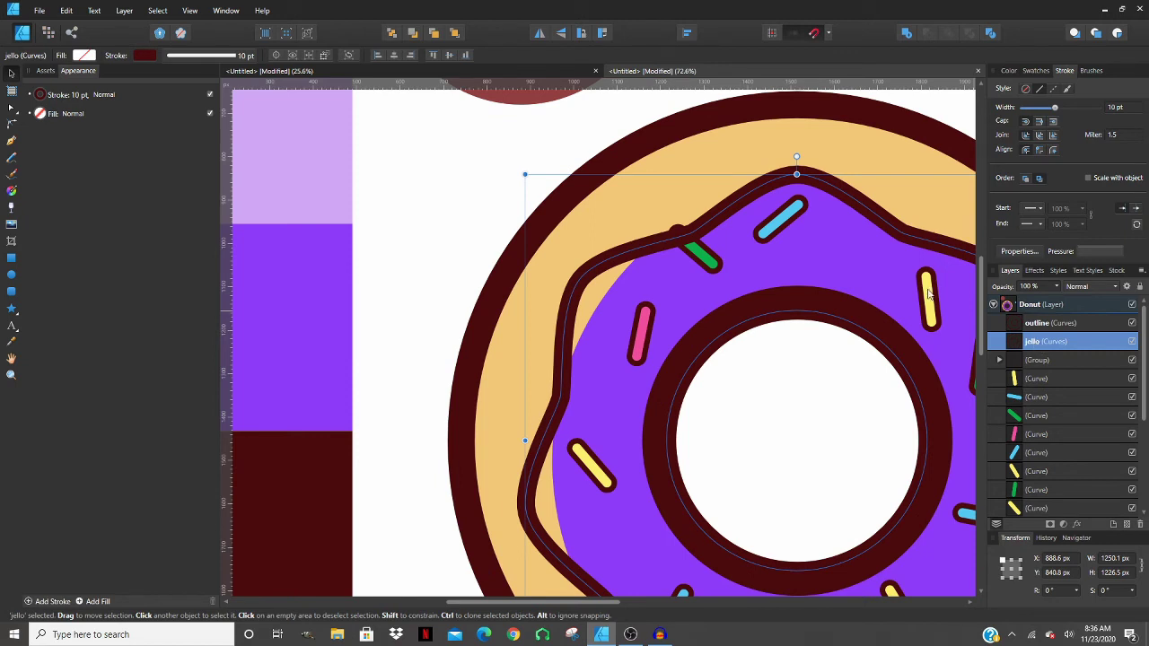
drag(1064, 343, 1039, 431)
click(1039, 433)
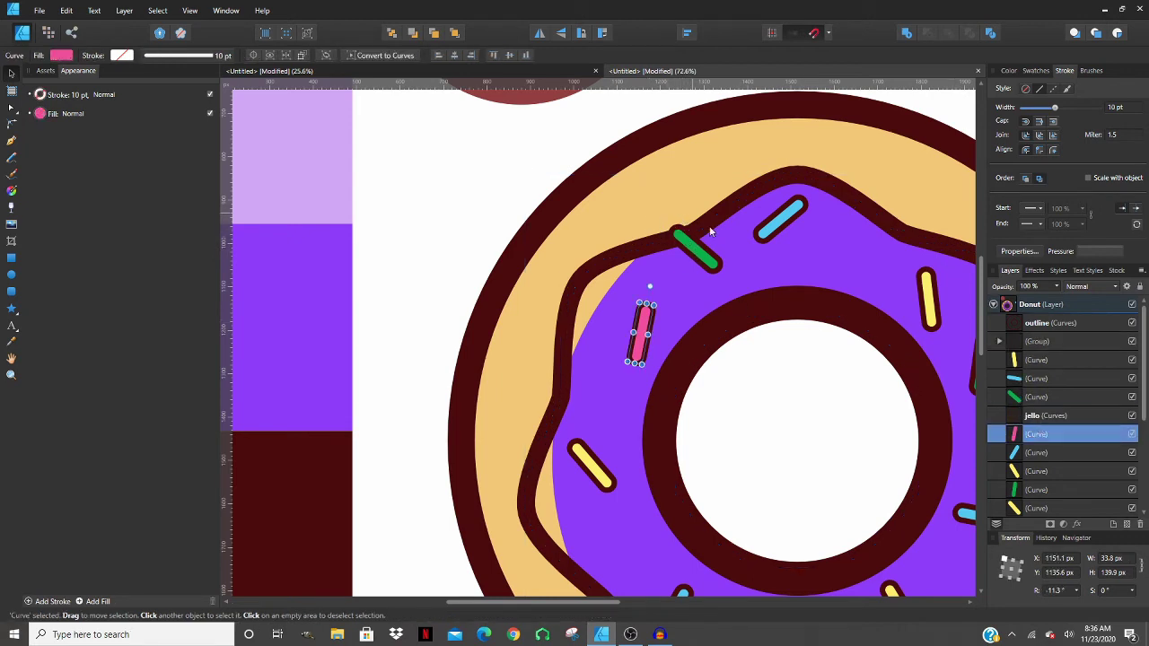
click(525, 222)
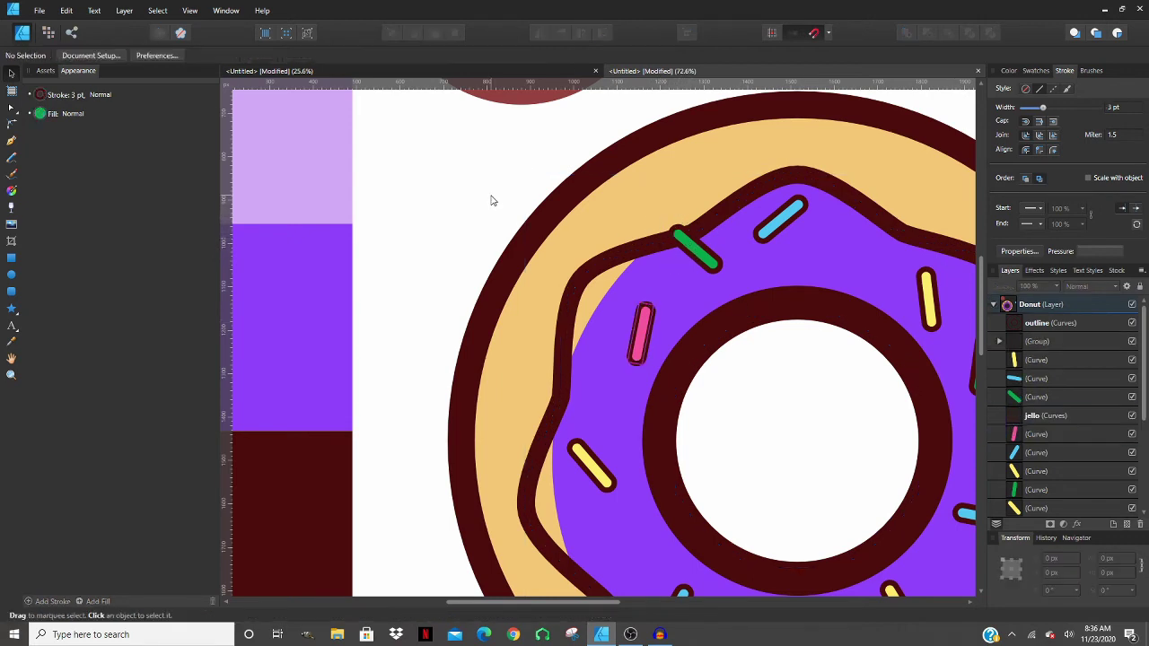
- Recolour the crescent's fill to a pale blue with CMYK values 12, 0, 6, 0
scroll(490, 197, down, 4)
scroll(527, 213, up, 1)
click(527, 212)
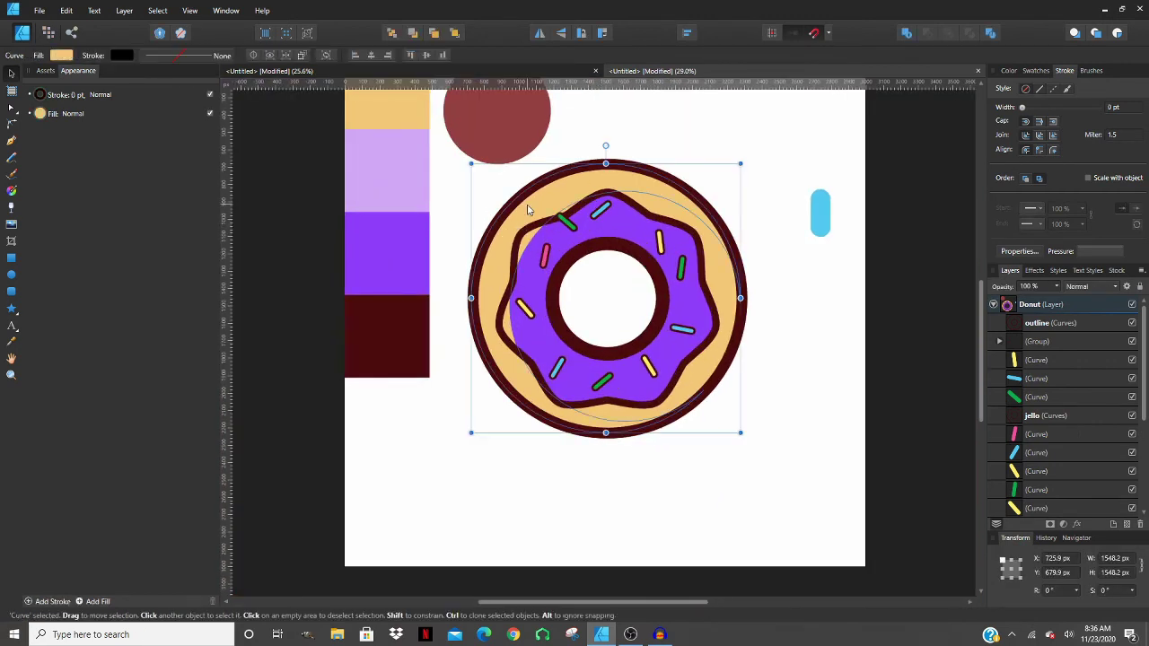
scroll(1043, 435, down, 2)
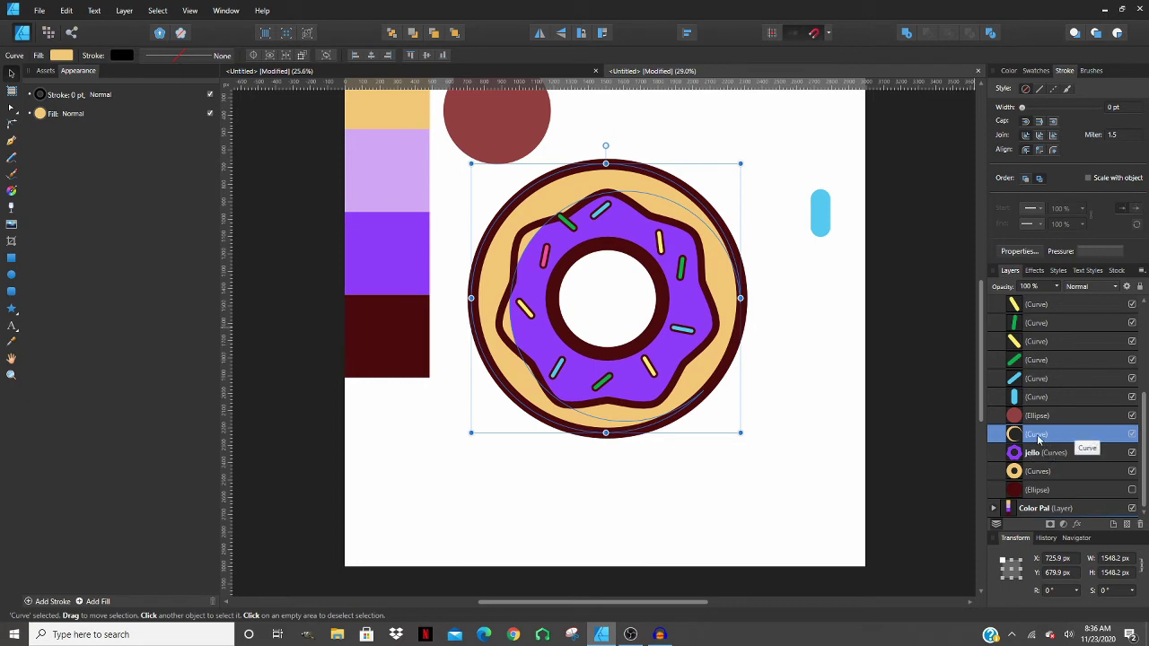
click(61, 56)
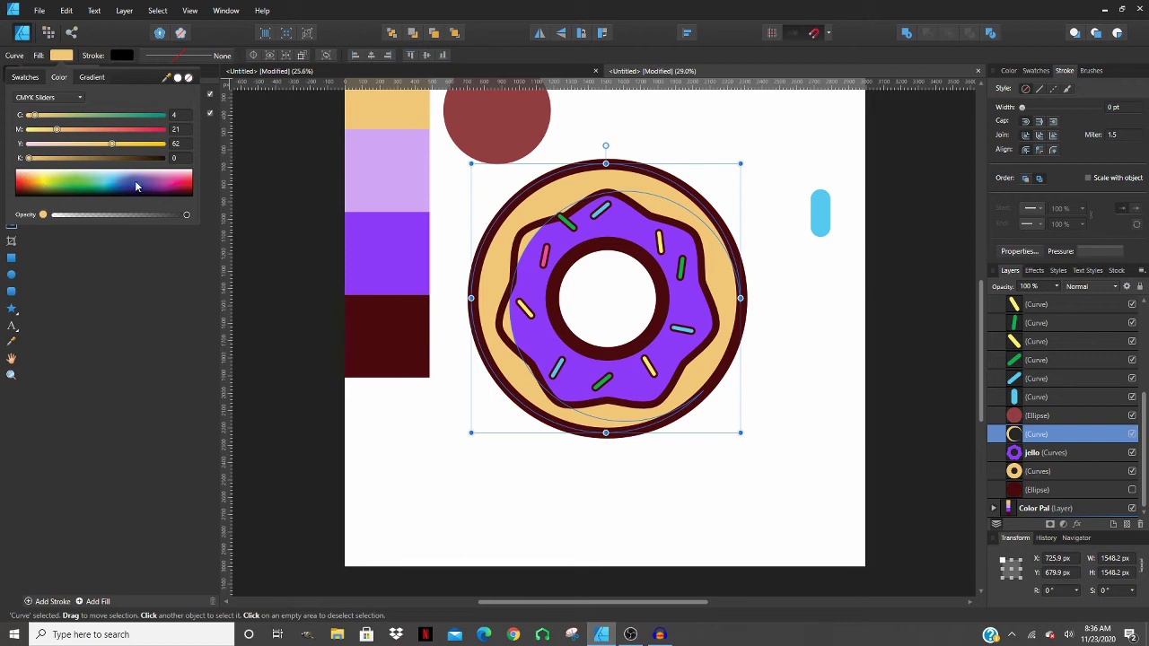
click(108, 183)
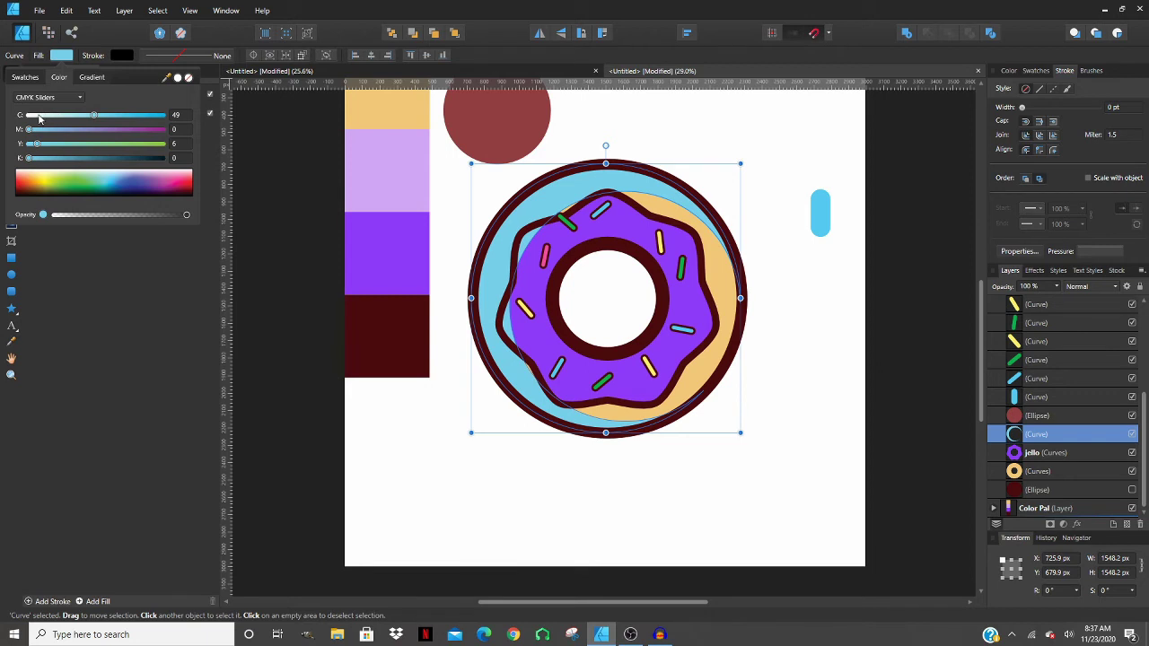
click(38, 116)
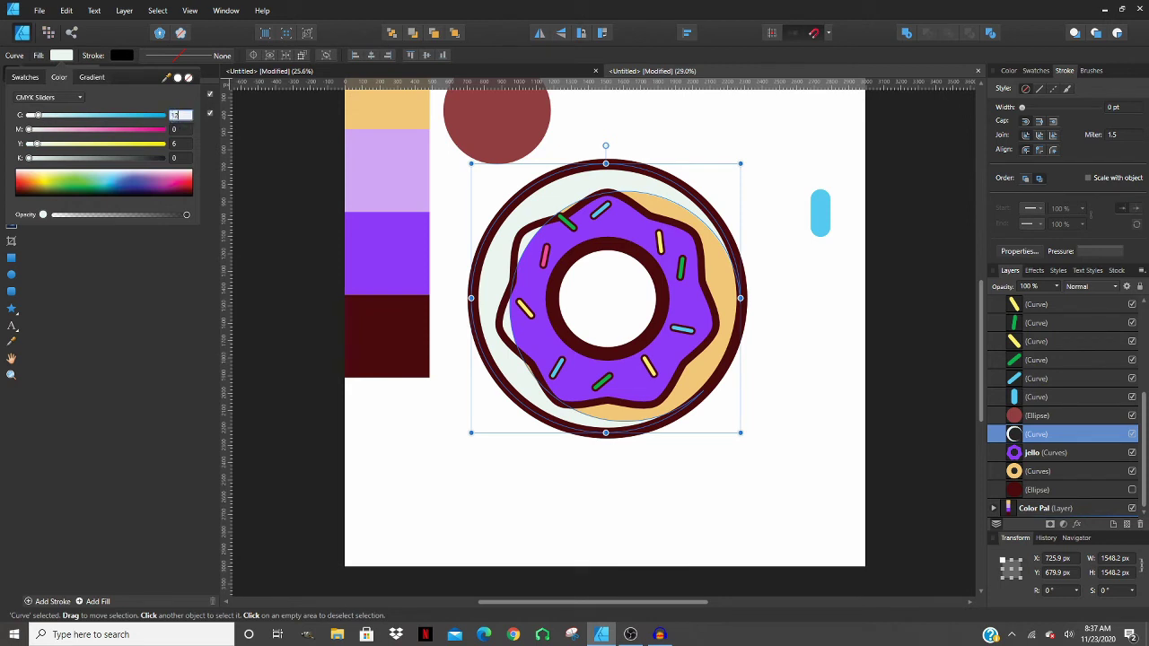
text(12)
key(Return)
click(419, 432)
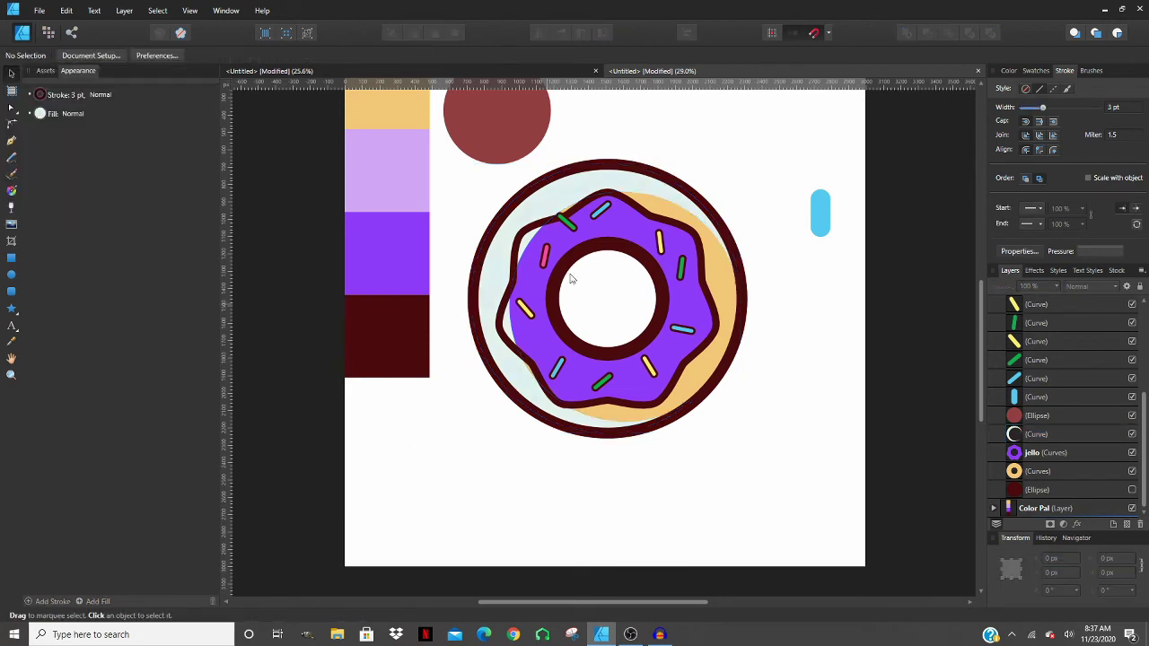
- Lower the opacity of the pale blue crescent's fill to make it semi-transparent
click(572, 194)
click(71, 56)
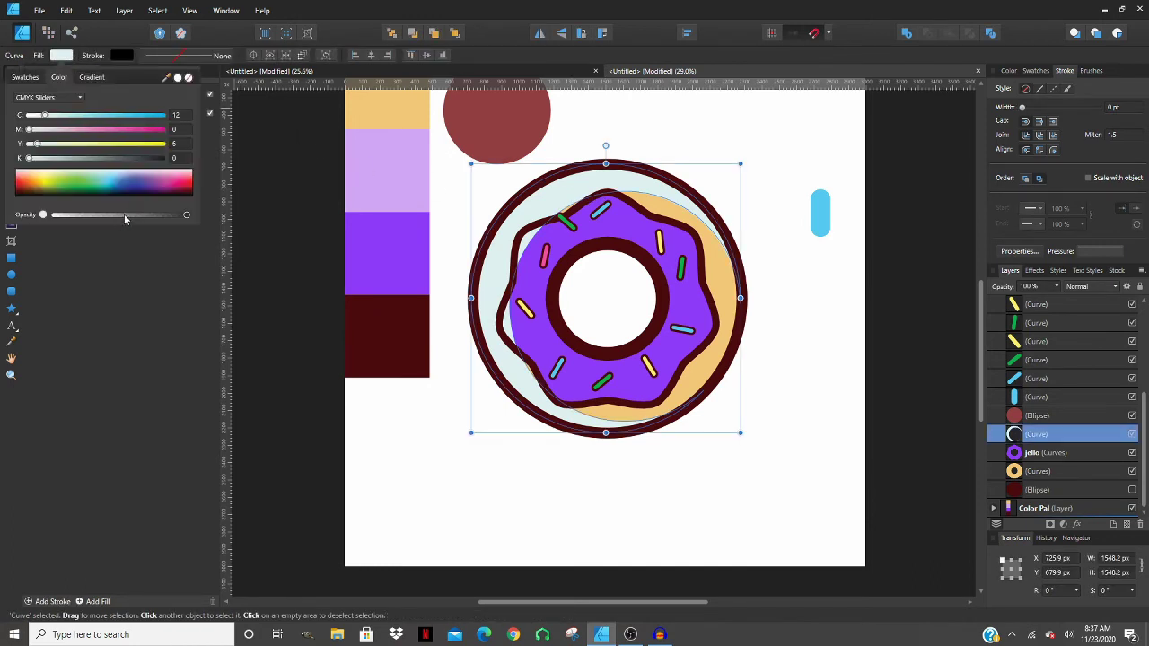
drag(115, 218, 132, 217)
click(424, 409)
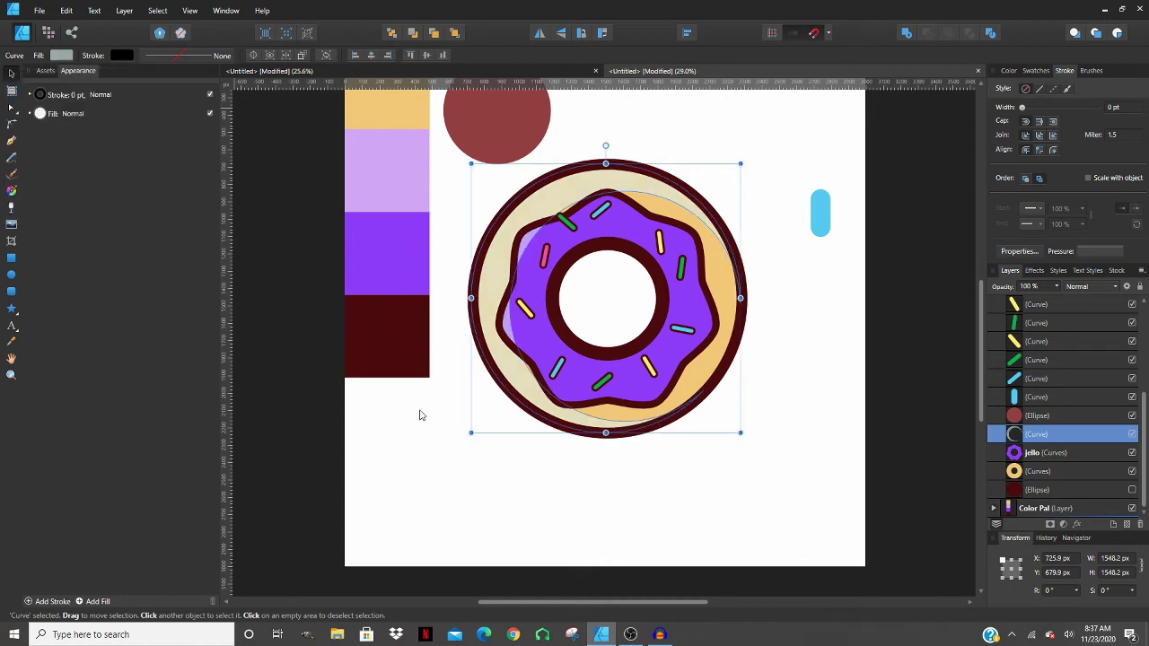
click(418, 414)
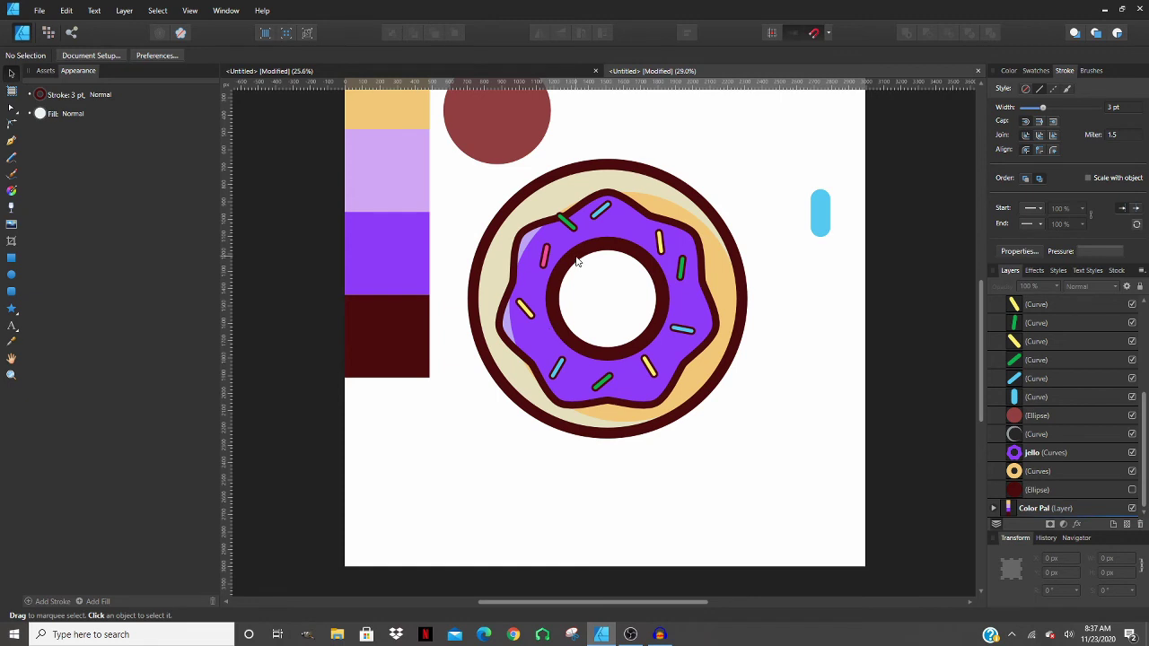
- Thin the crescent by moving its inner left node to about X 837, Y 1500 px and inner top node to X 1572, Y 761 px
scroll(575, 257, up, 2)
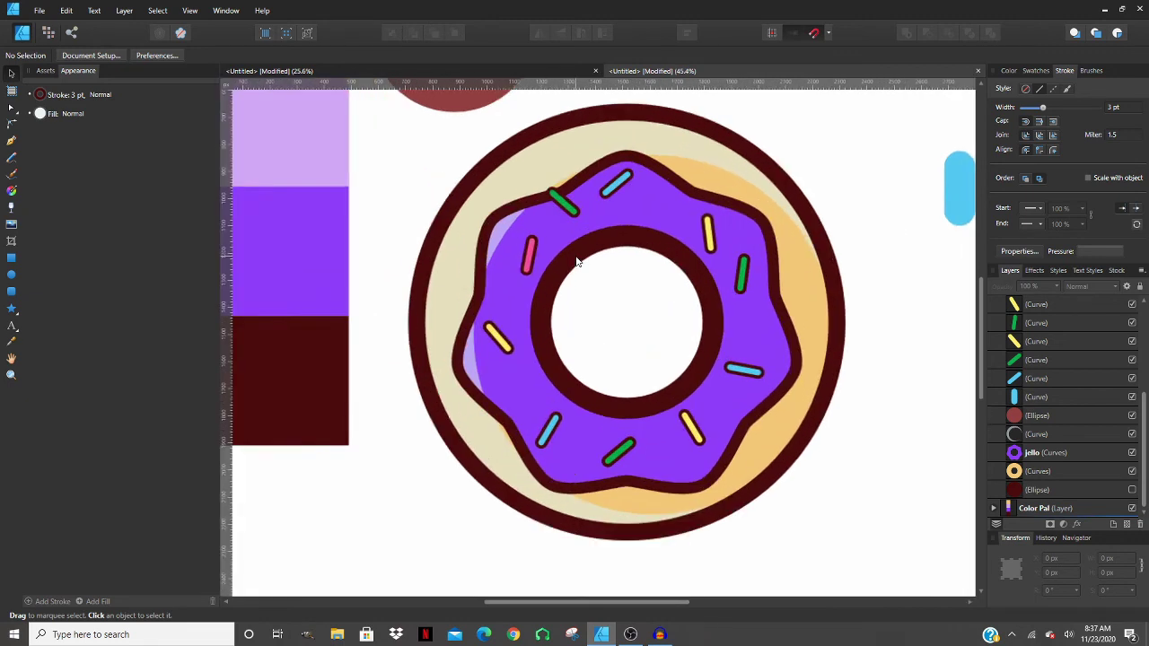
click(531, 177)
key(a)
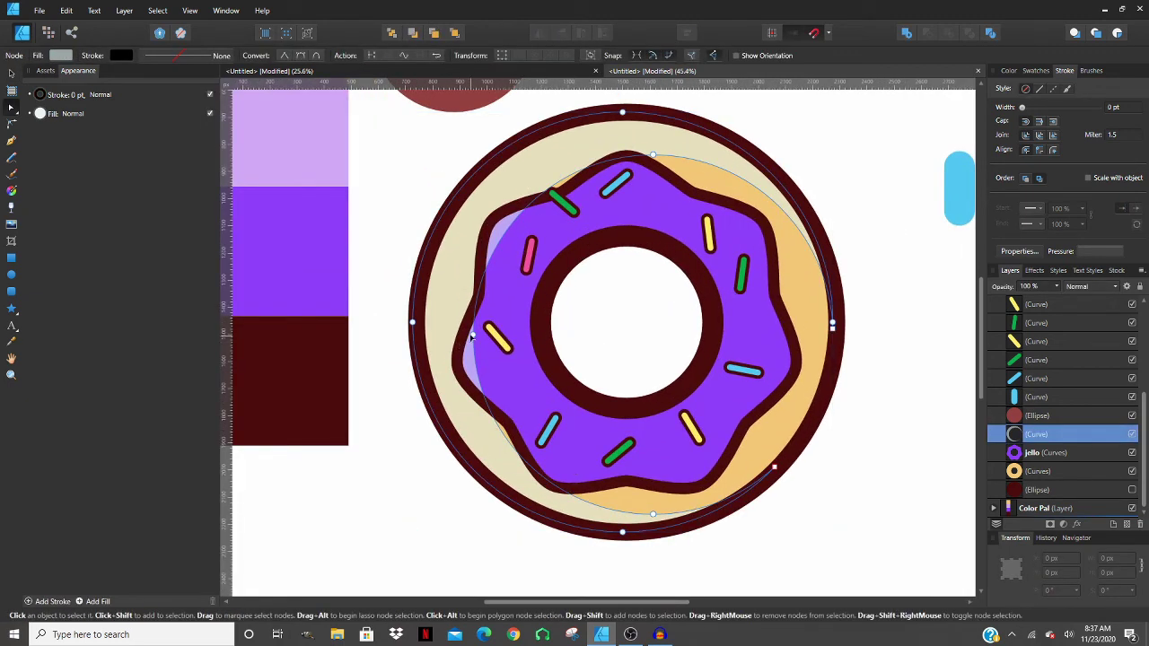
click(466, 334)
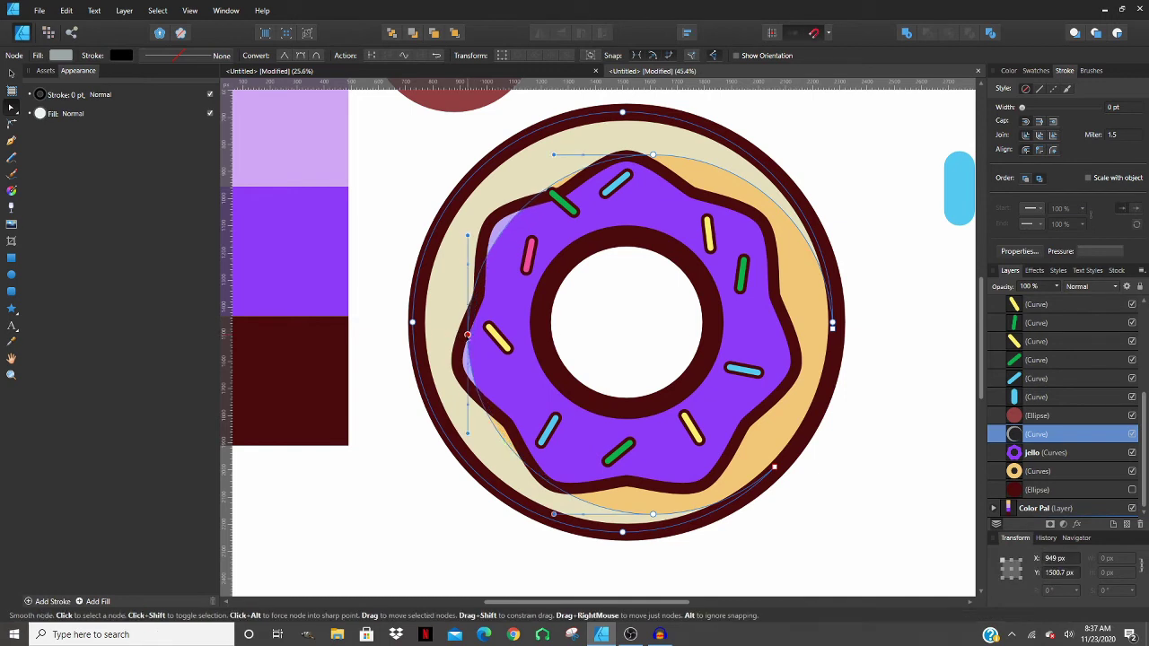
drag(466, 335, 442, 333)
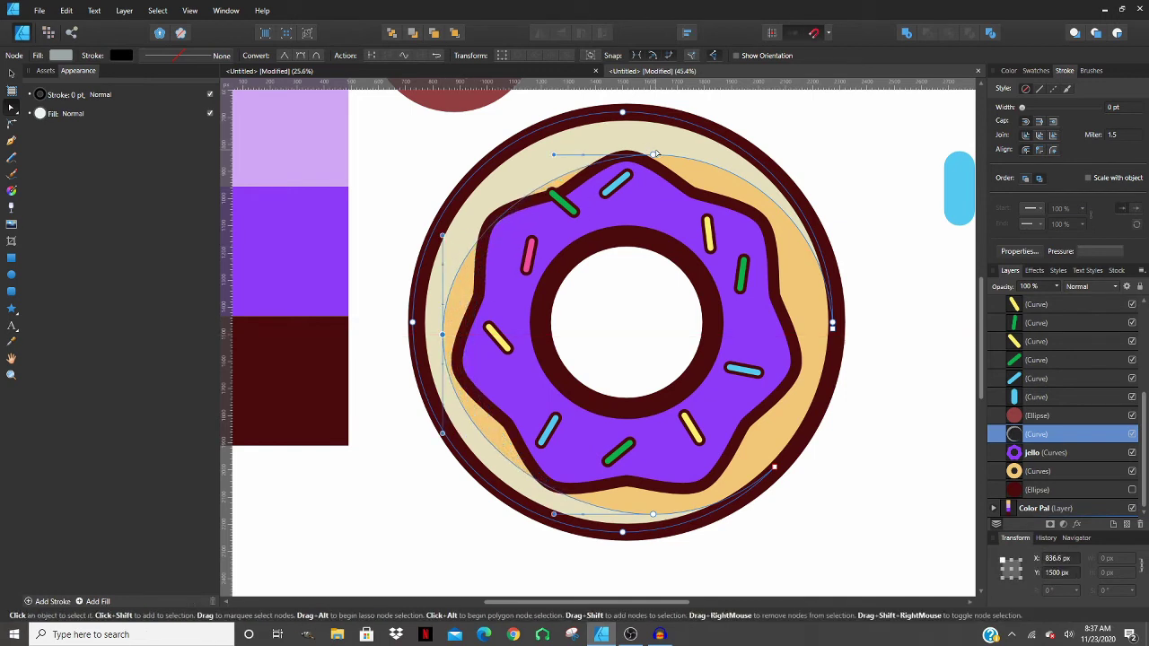
drag(653, 155, 643, 139)
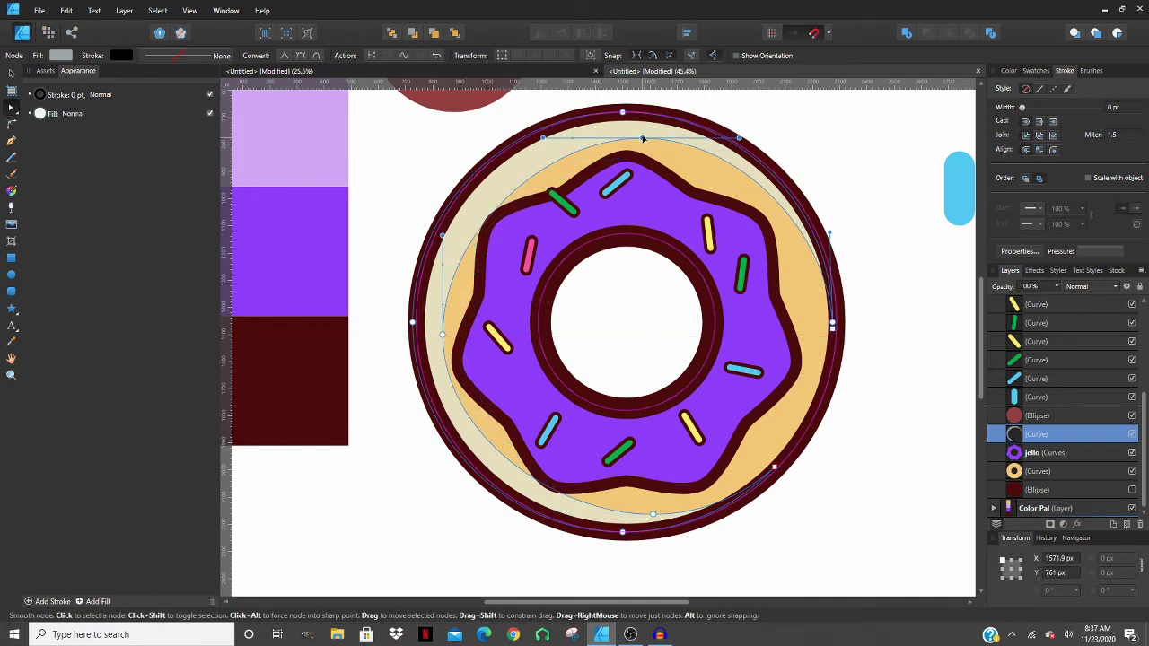
click(421, 495)
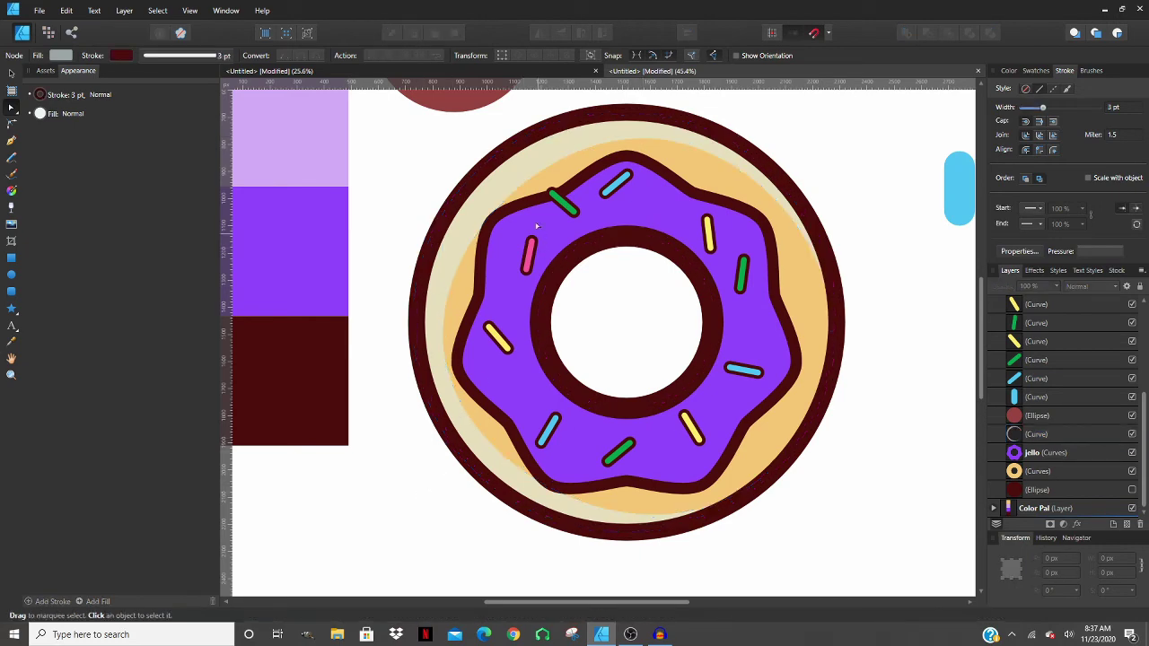
- Duplicate the purple icing shape below and beside the donut, and place another copy about 117 px right and down from it
click(504, 368)
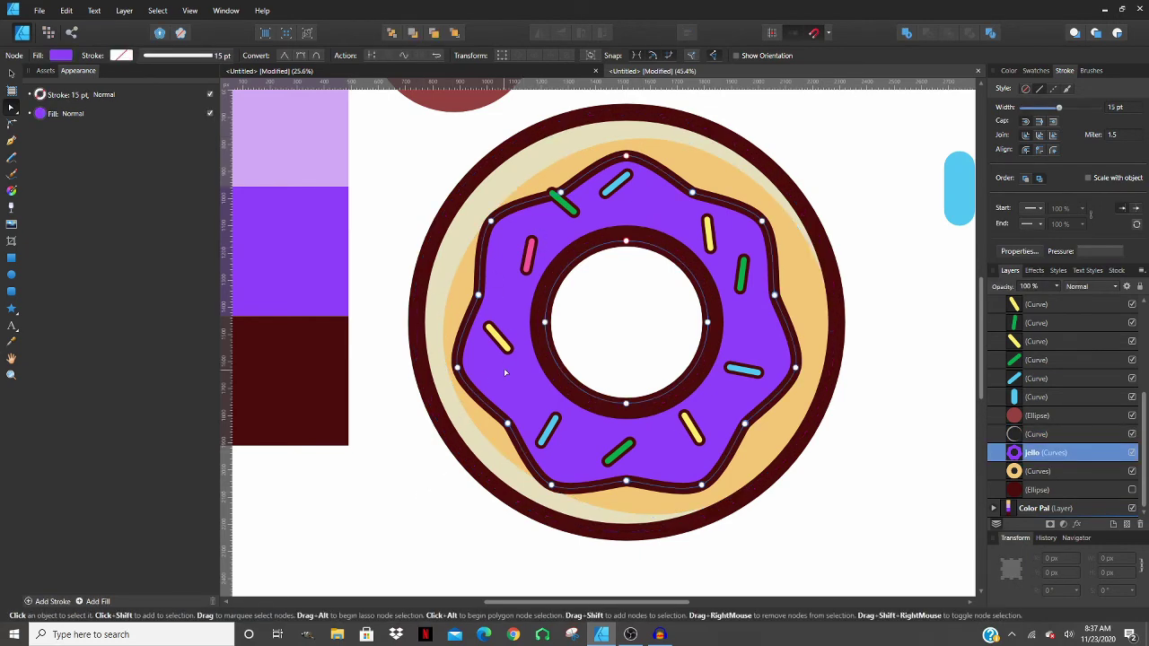
key(v)
scroll(537, 359, down, 3)
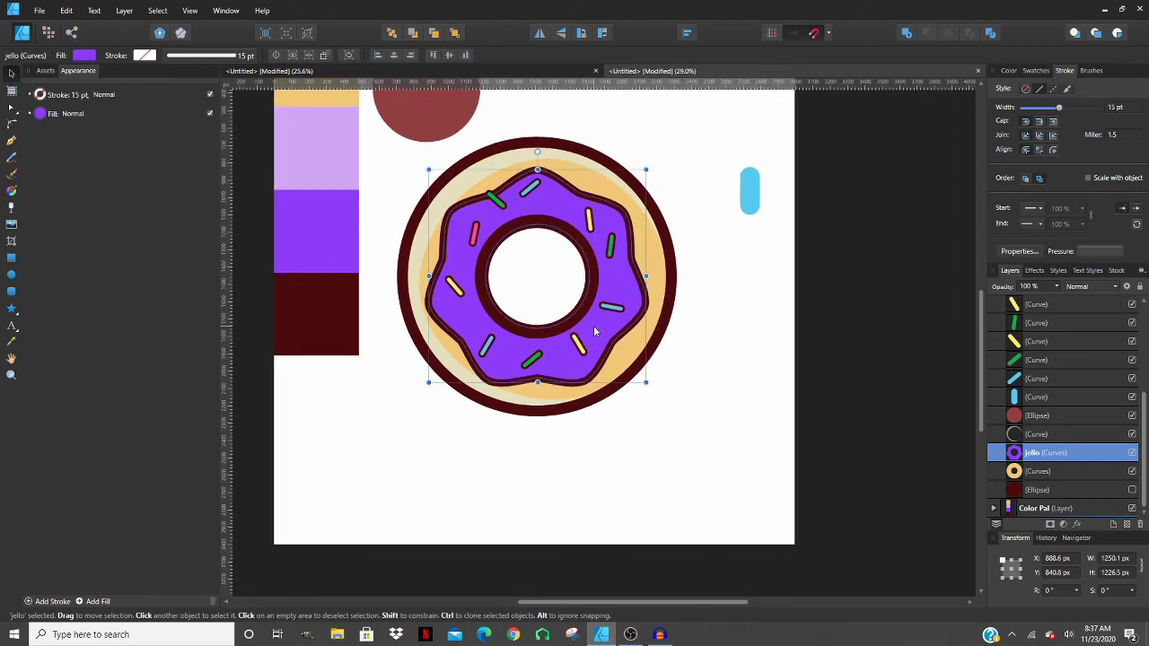
drag(593, 330, 761, 492)
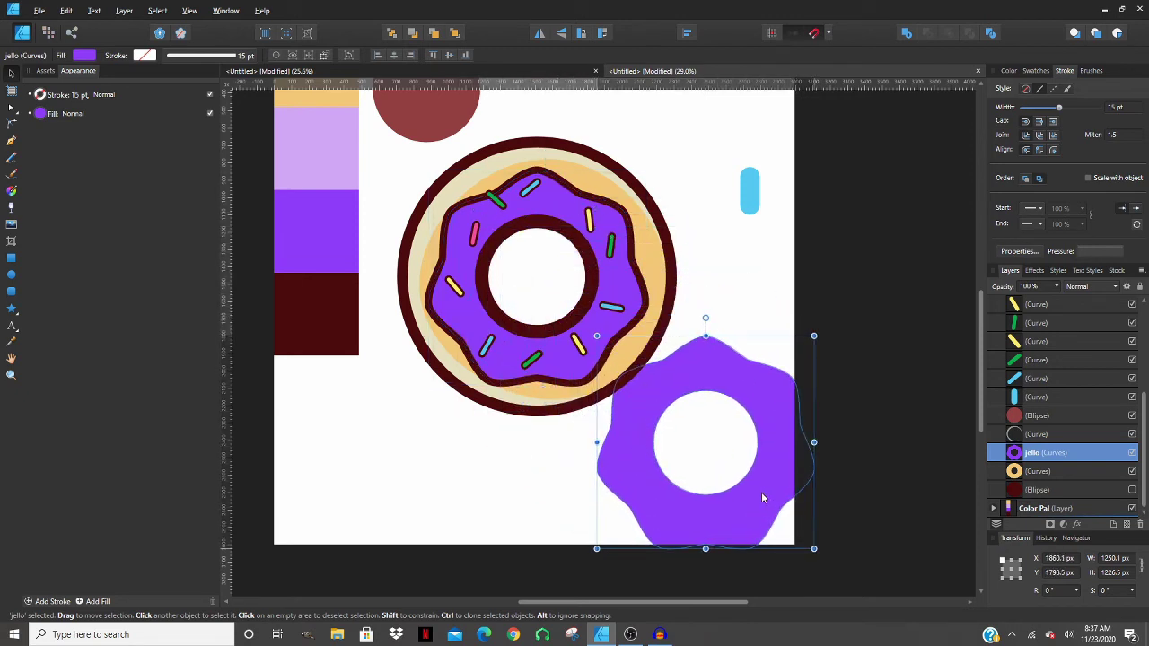
key(ctrl+j)
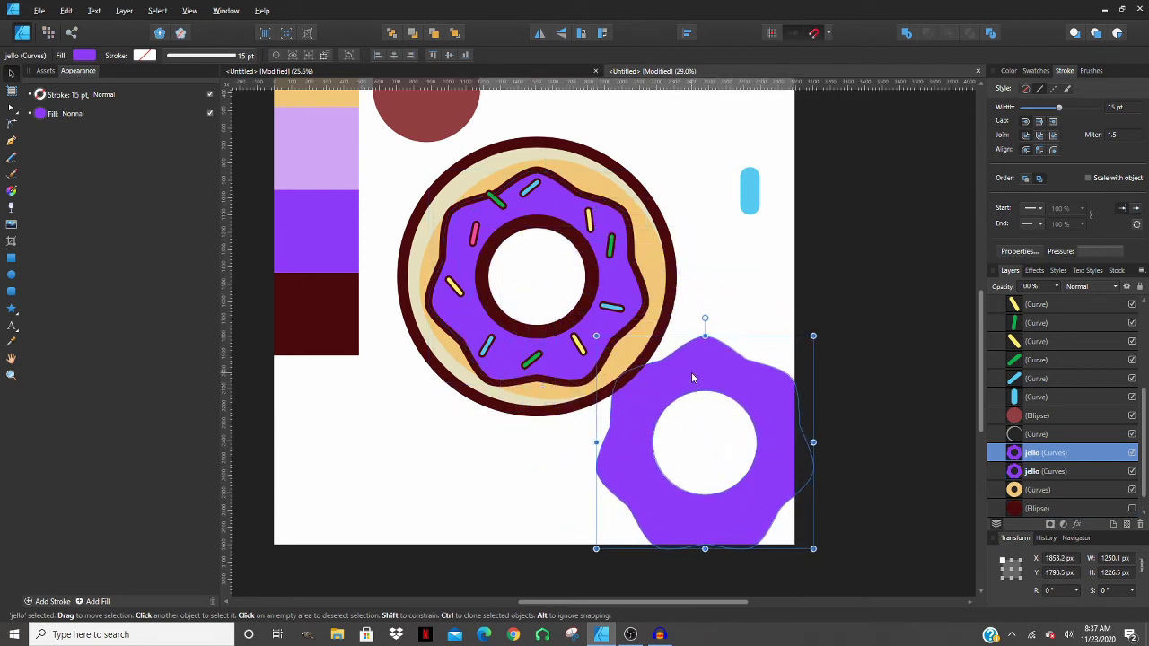
drag(687, 377, 708, 398)
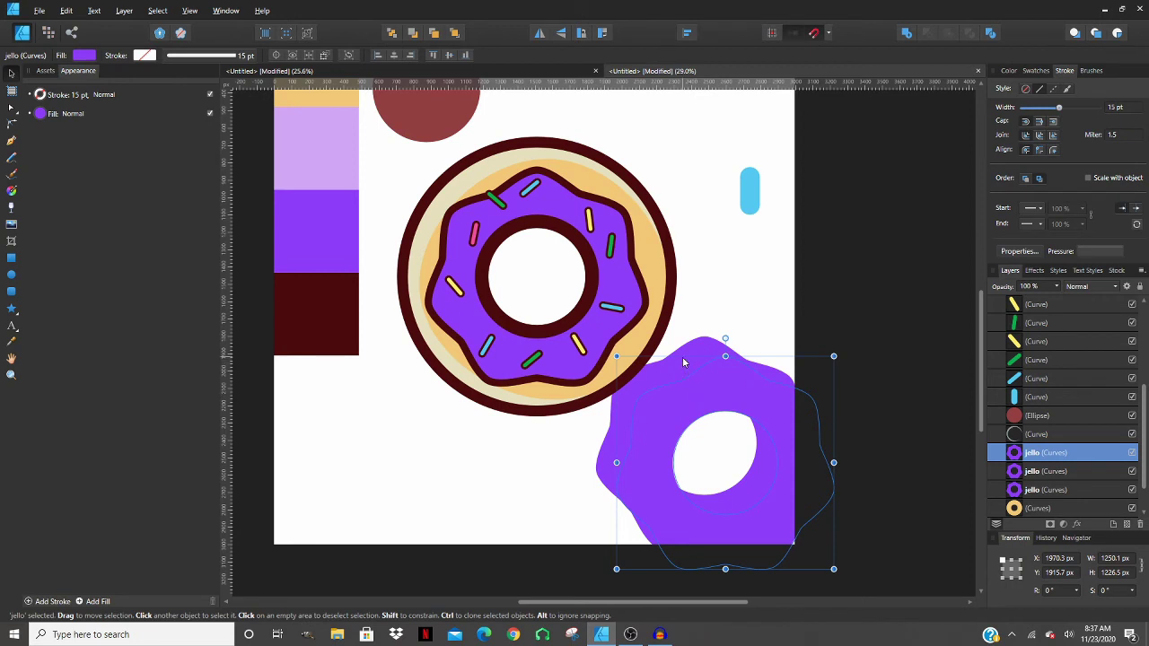
- Subtract the offset icing copy from the one beneath it and move the resulting crescents closer to the donut
shift+click(683, 362)
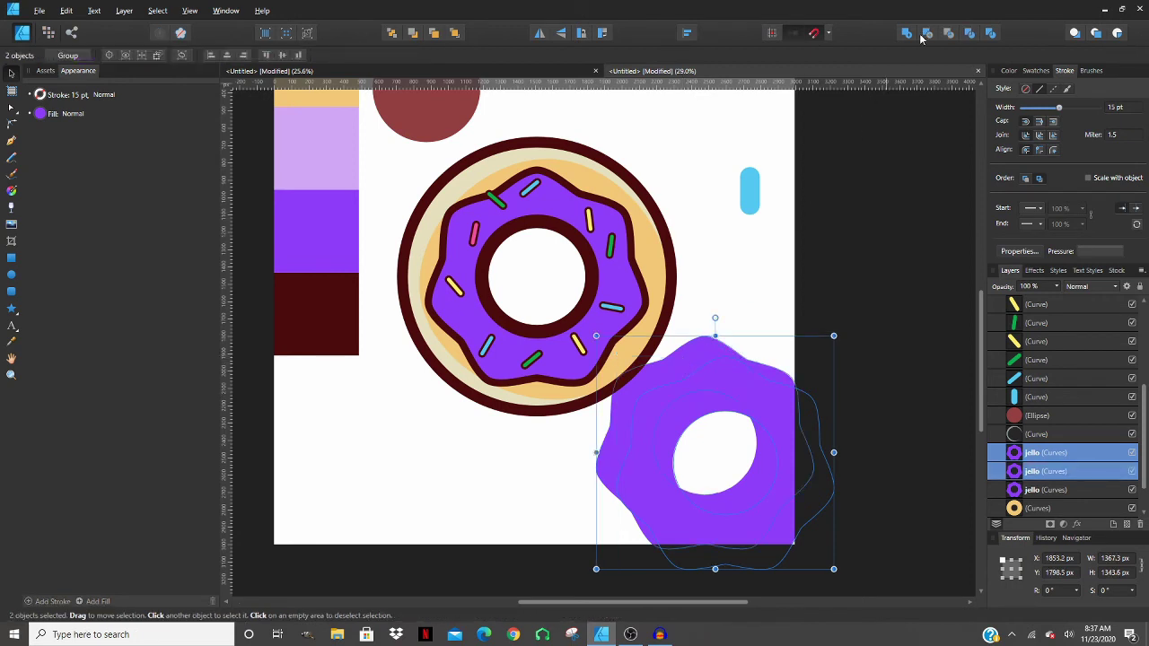
click(925, 34)
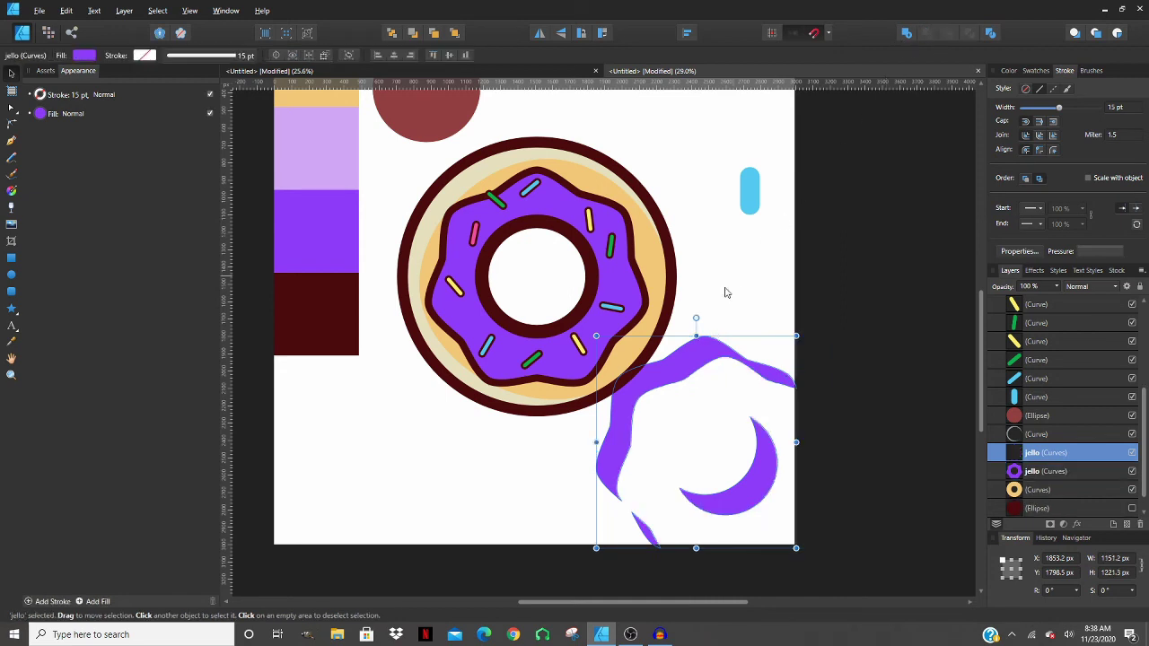
drag(684, 361, 657, 318)
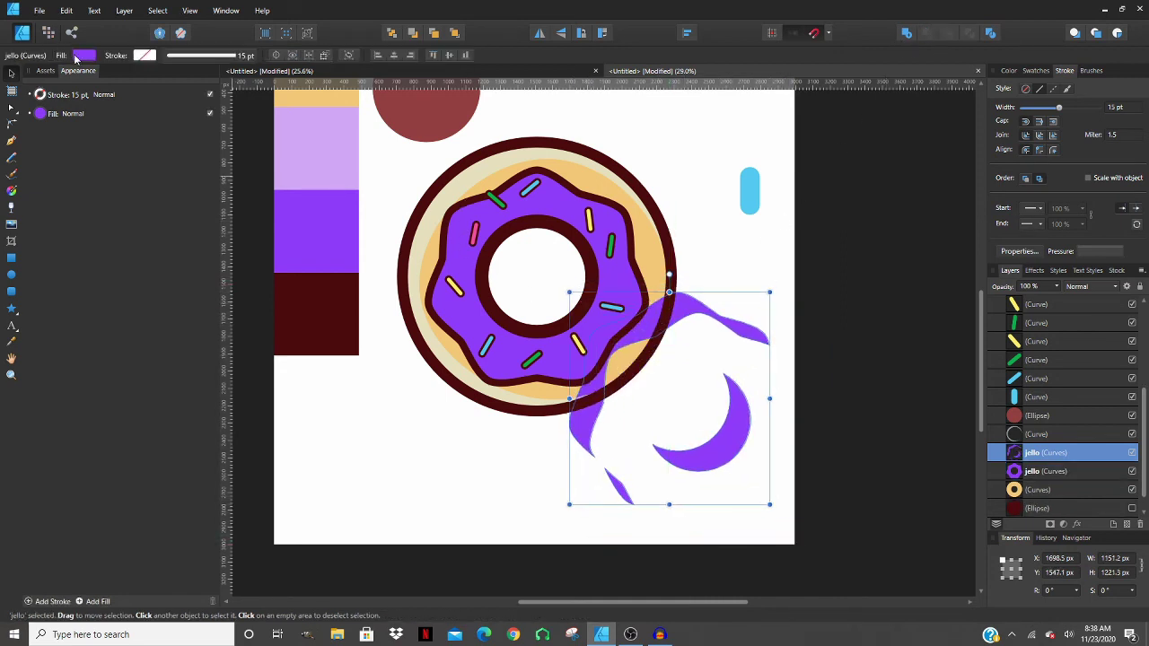
- Recolour the cut-out icing highlight's fill to a pale blue with CMYK values 12, 0, 6, 0
click(77, 56)
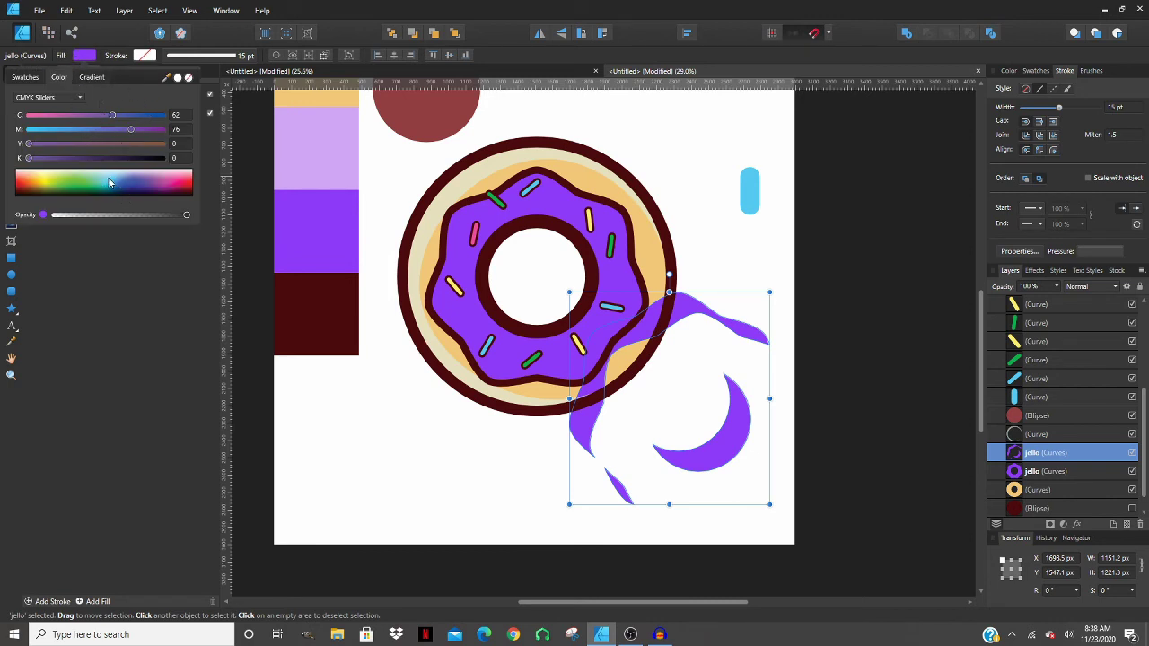
drag(109, 183, 126, 170)
click(180, 115)
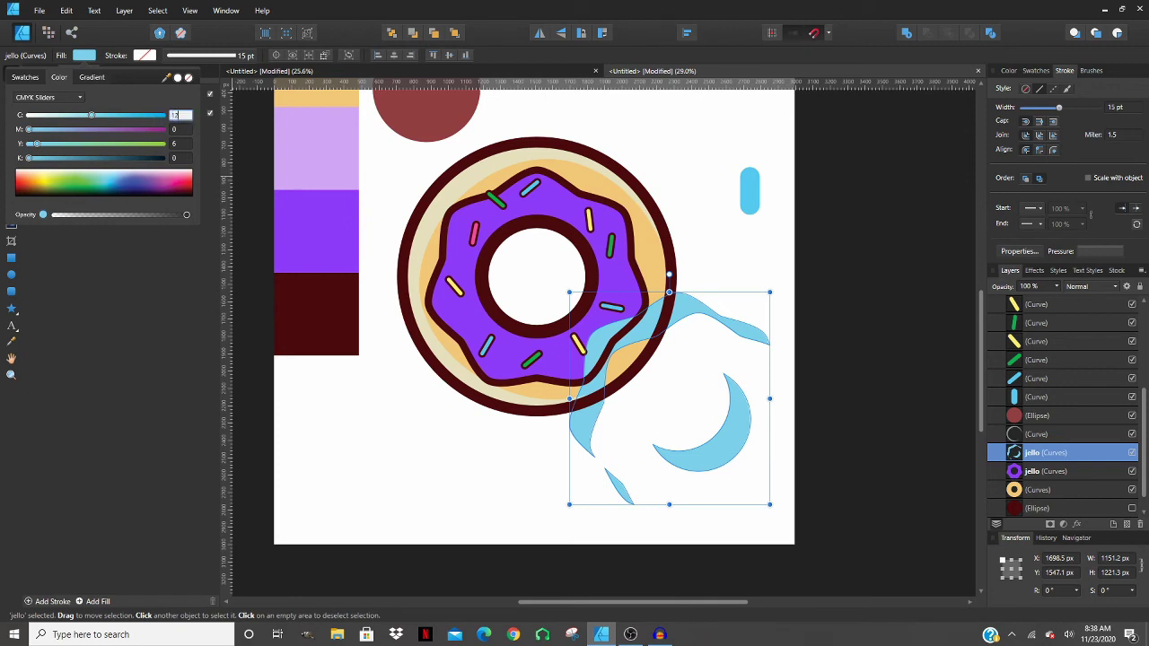
text(15)
key(Return)
- Fit the pale blue highlight over the donut's icing at X 888.6, Y 846 px and place it just below the sprinkle outlines group
drag(643, 322, 502, 203)
click(480, 215)
scroll(480, 216, up, 3)
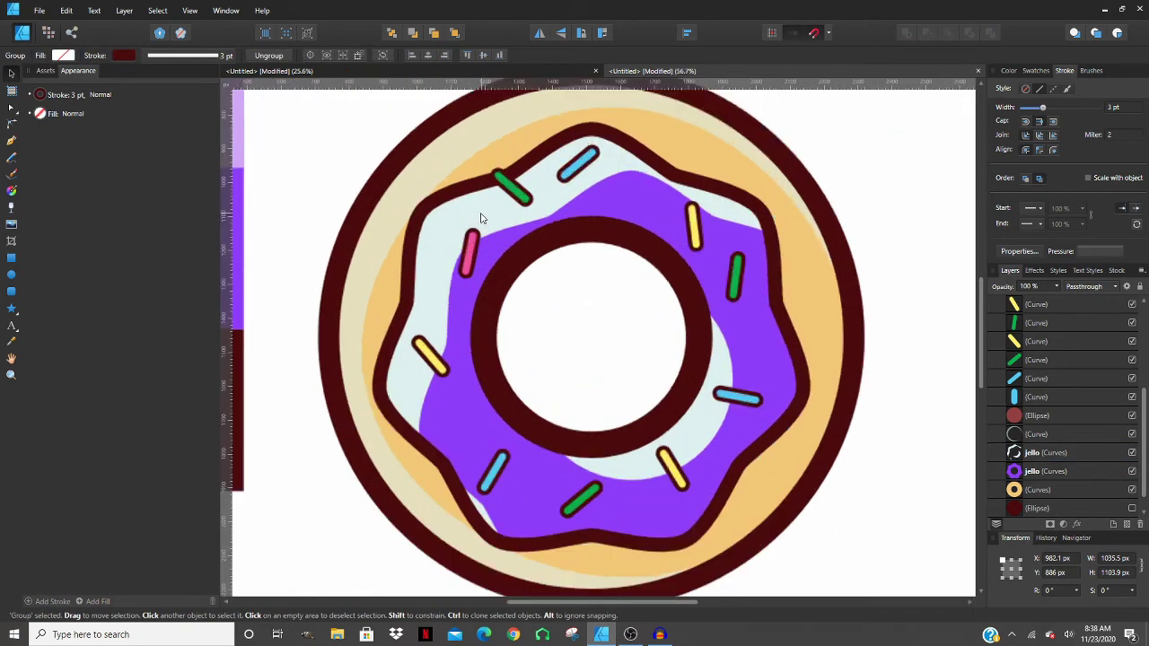
scroll(480, 215, up, 3)
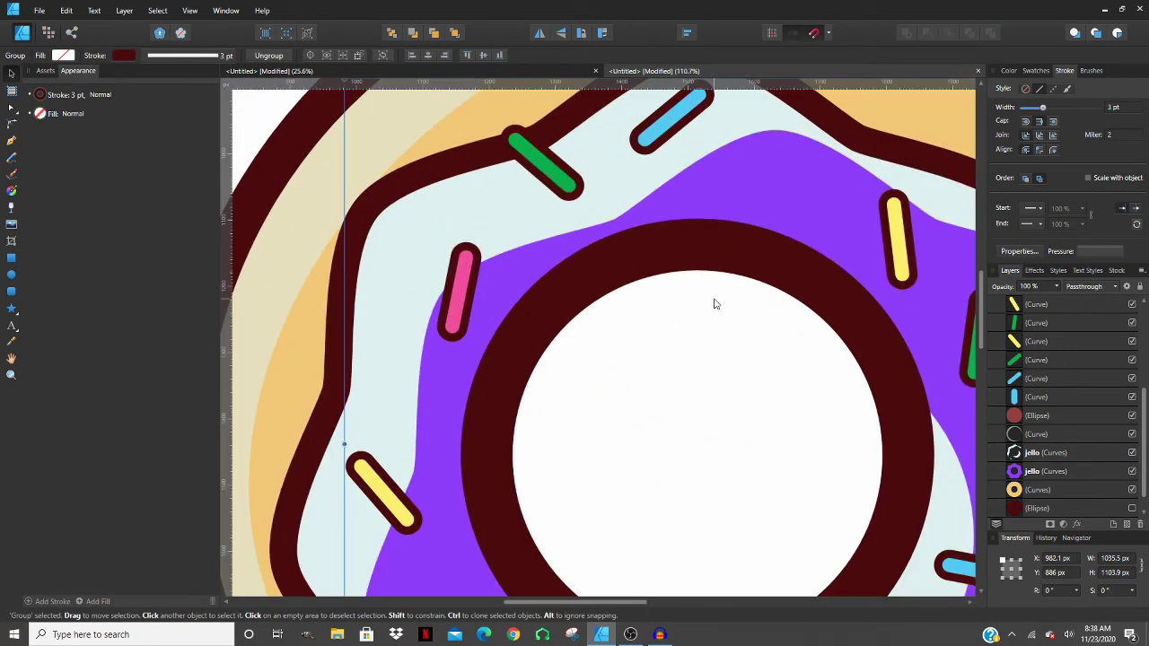
scroll(696, 292, up, 1)
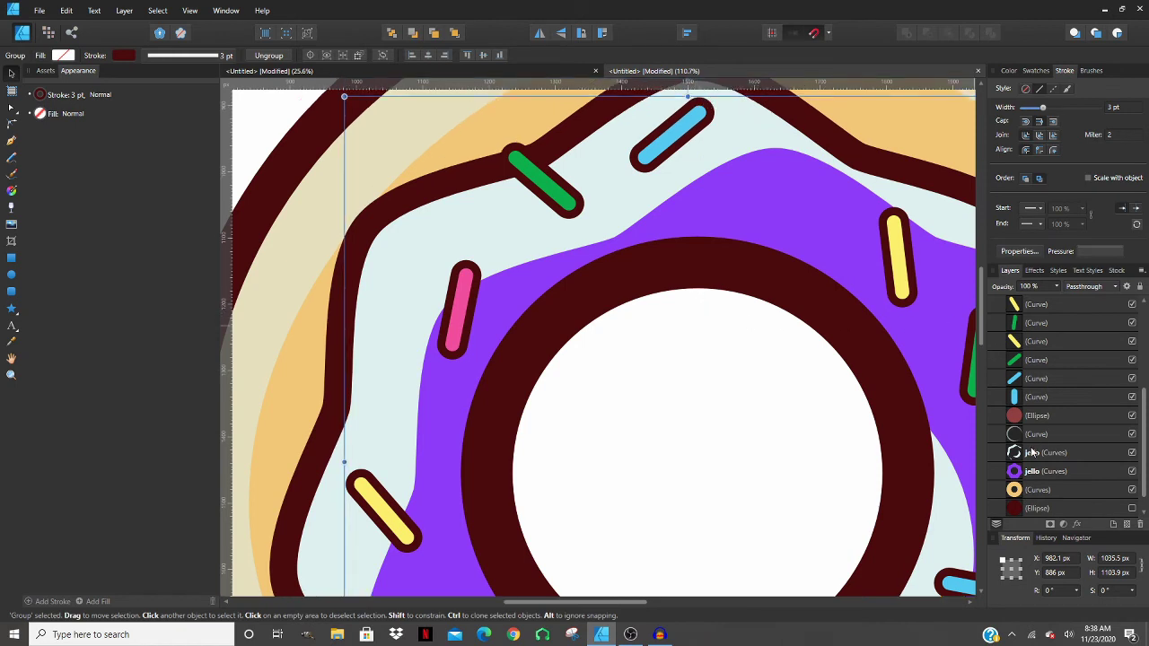
drag(1023, 462, 1054, 295)
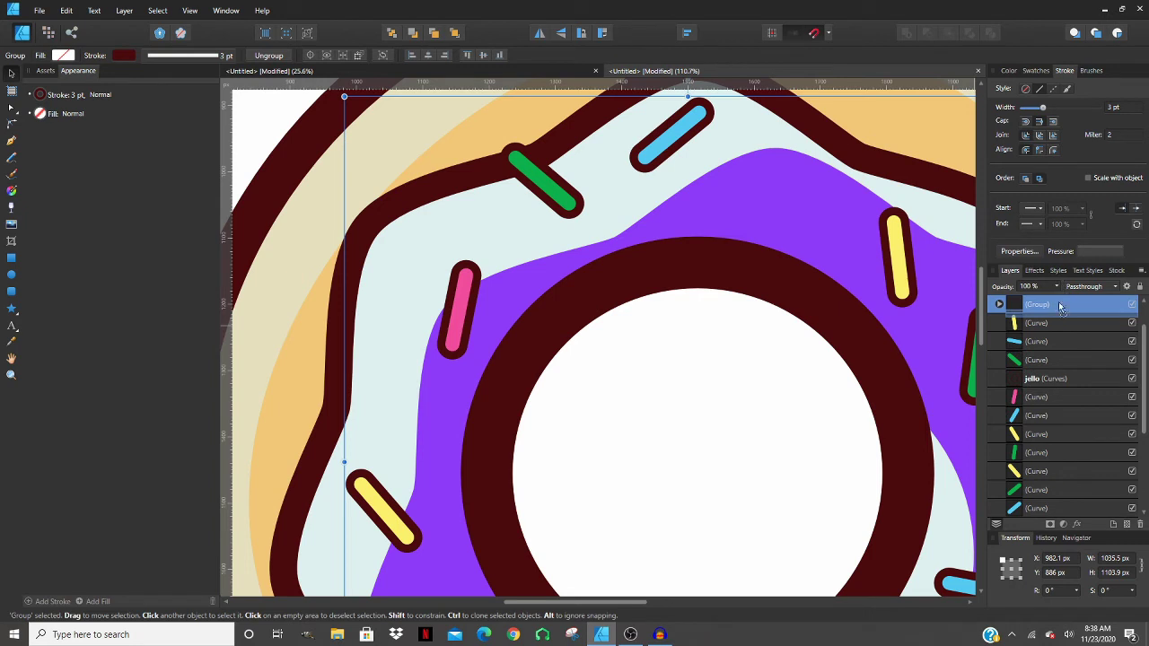
drag(1061, 305, 1039, 359)
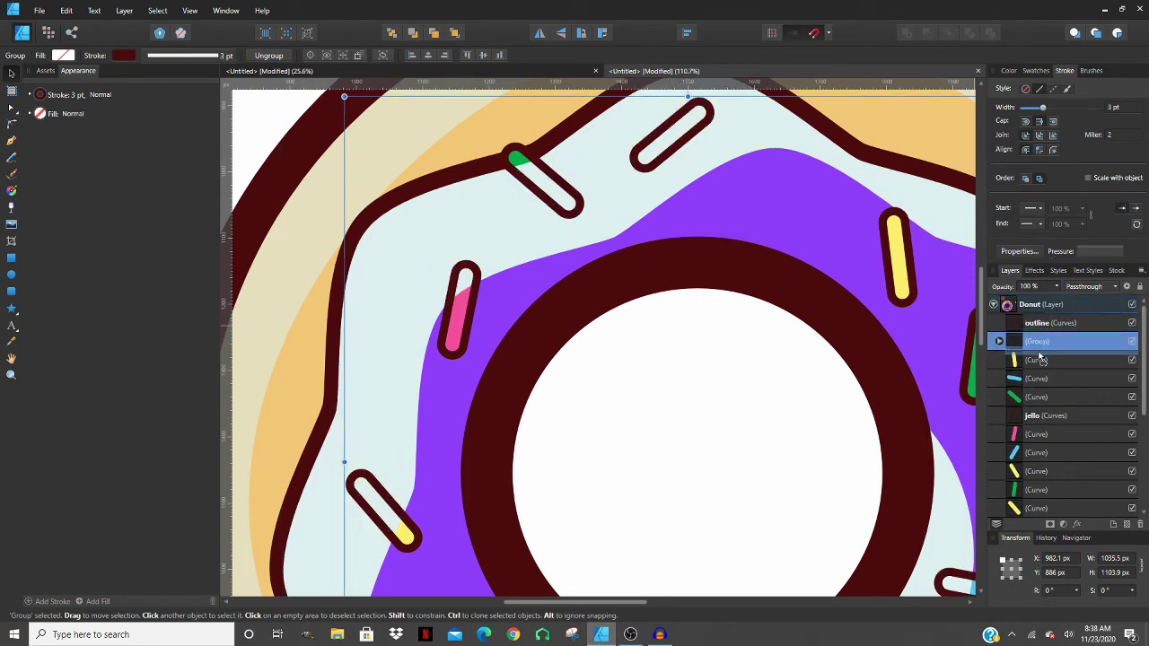
key(ctrl+z)
key(ctrl+shift+z)
click(1037, 358)
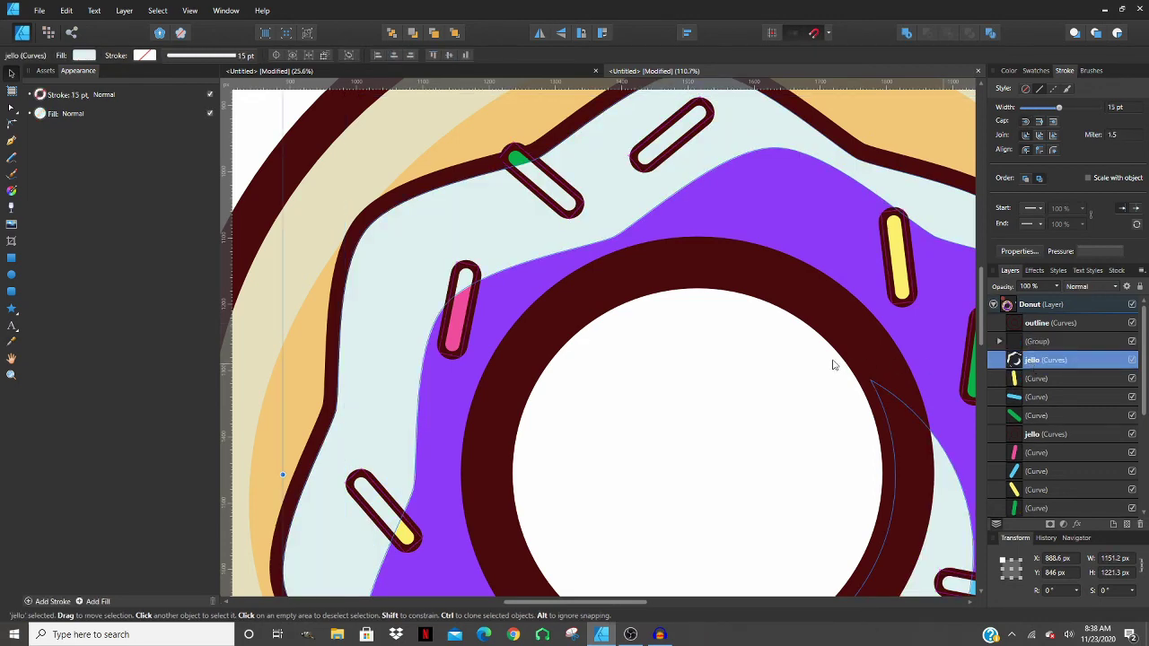
- Lower the fill opacity of the icing highlight to make it semi-transparent
scroll(831, 362, down, 3)
scroll(831, 363, down, 2)
scroll(831, 363, right, 2)
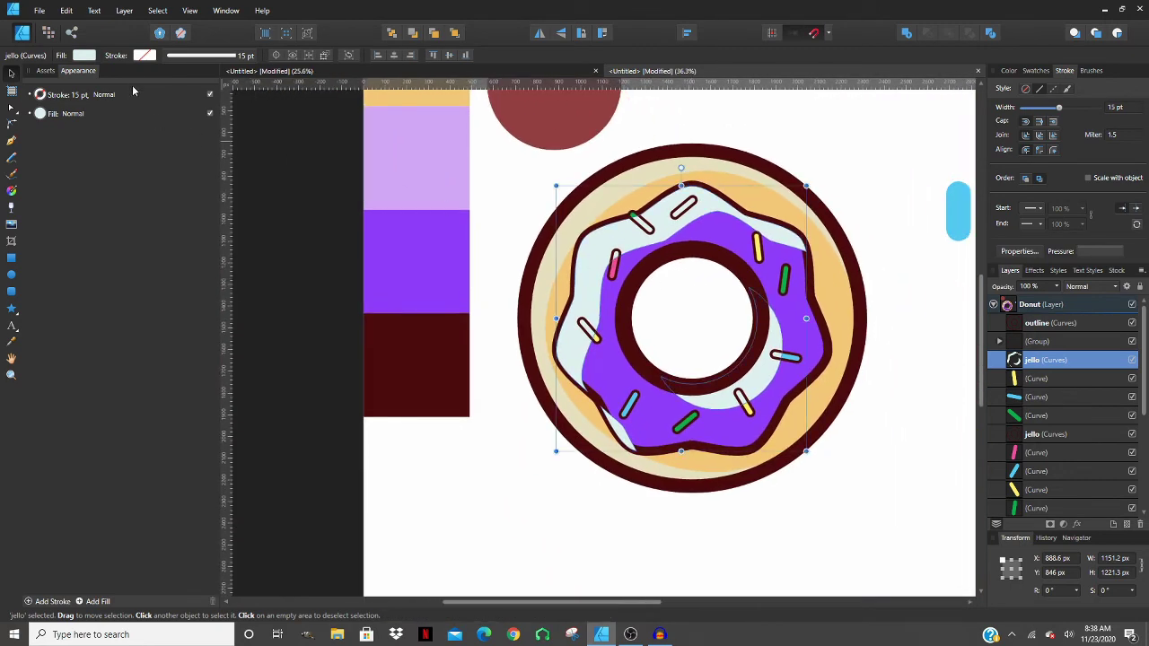
click(84, 56)
drag(115, 216, 112, 217)
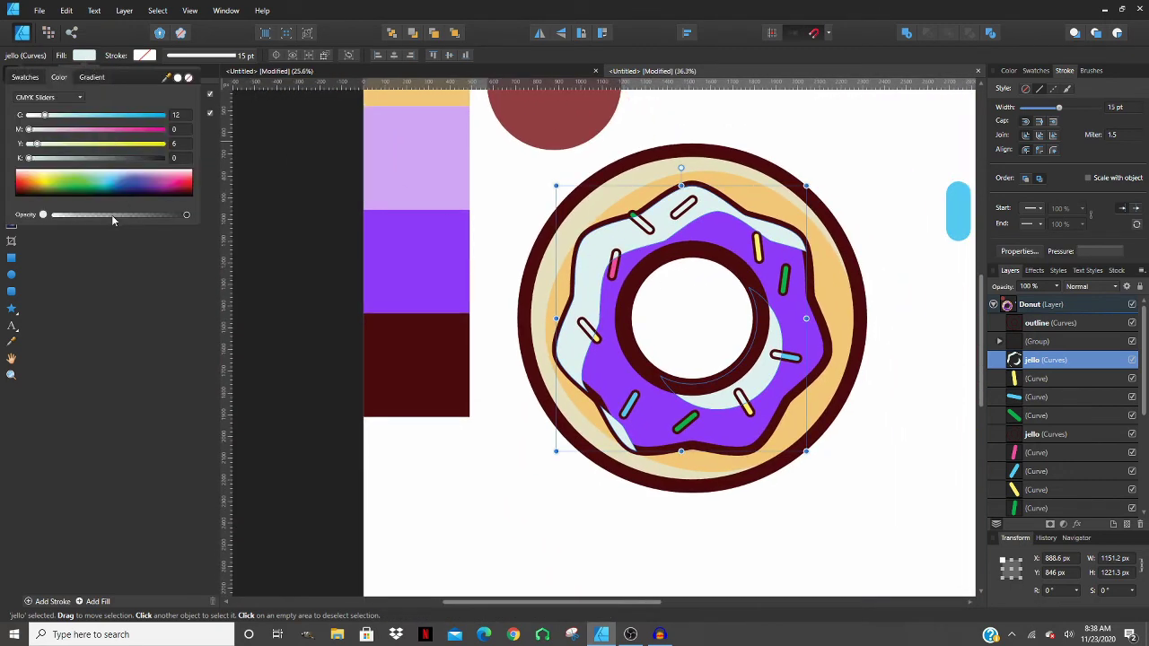
click(502, 473)
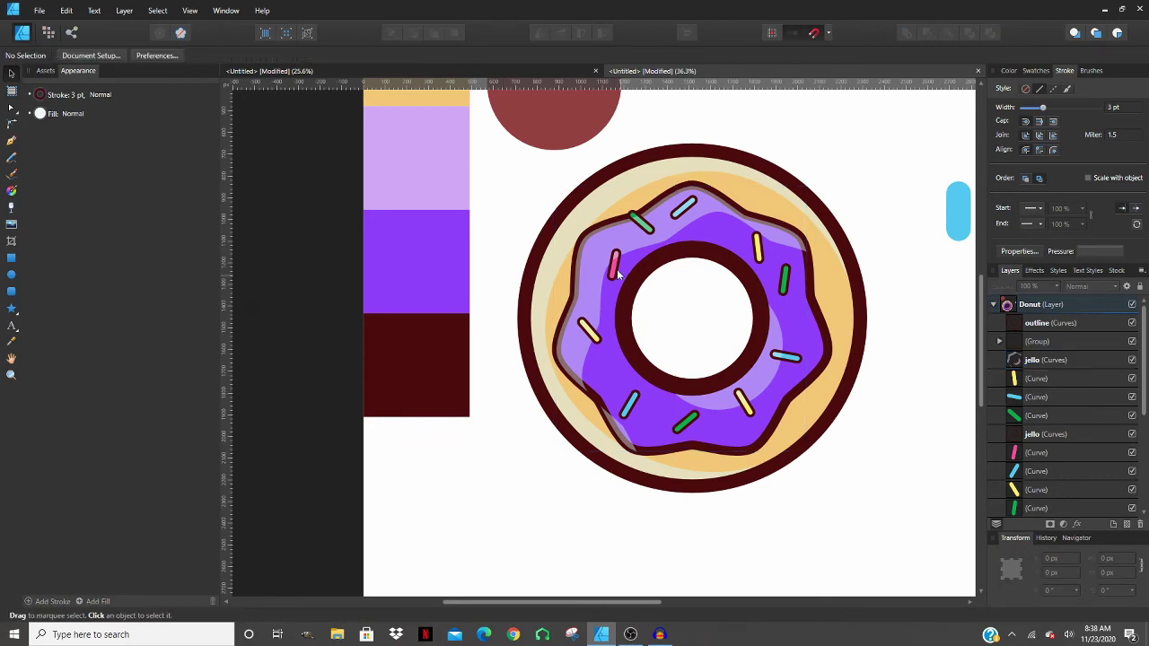
- Move the icing highlight in the layer order to directly beneath the jello outline, above the pink sprinkle
scroll(575, 229, up, 6)
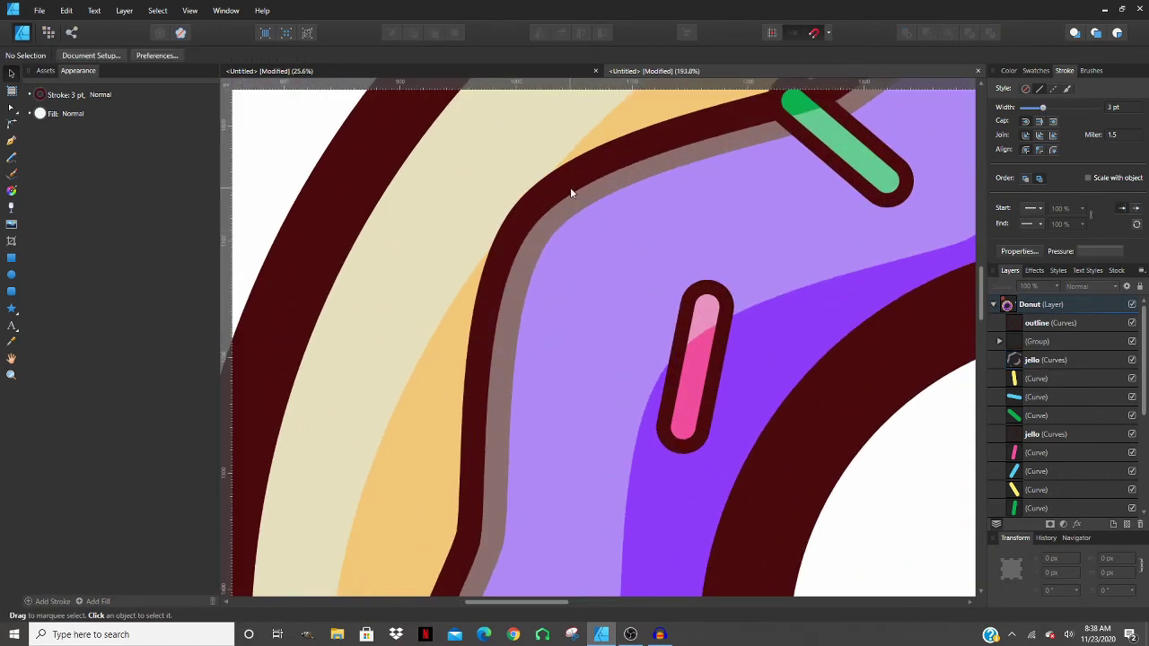
click(574, 199)
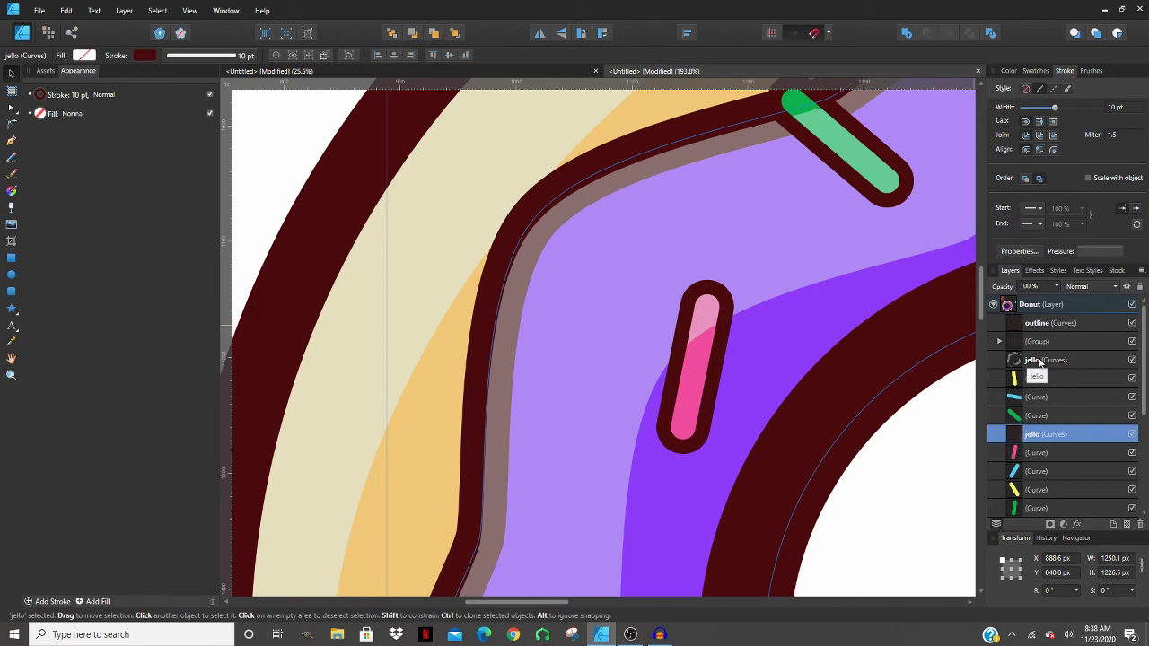
drag(1038, 362, 1032, 451)
scroll(796, 427, down, 6)
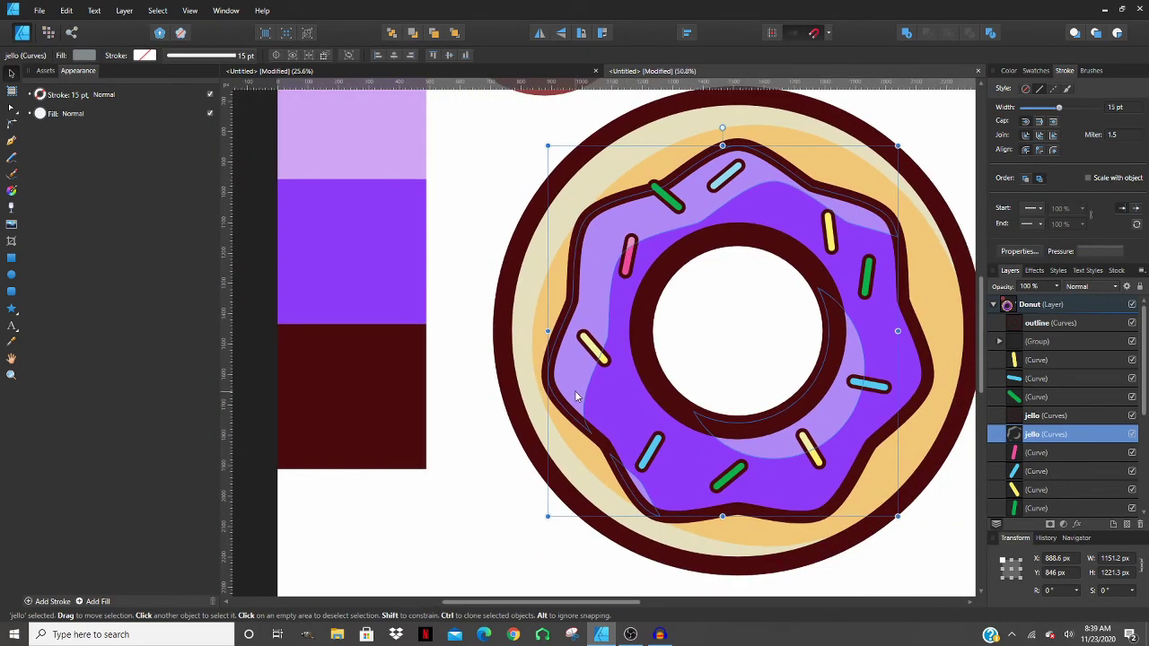
click(1052, 364)
click(443, 499)
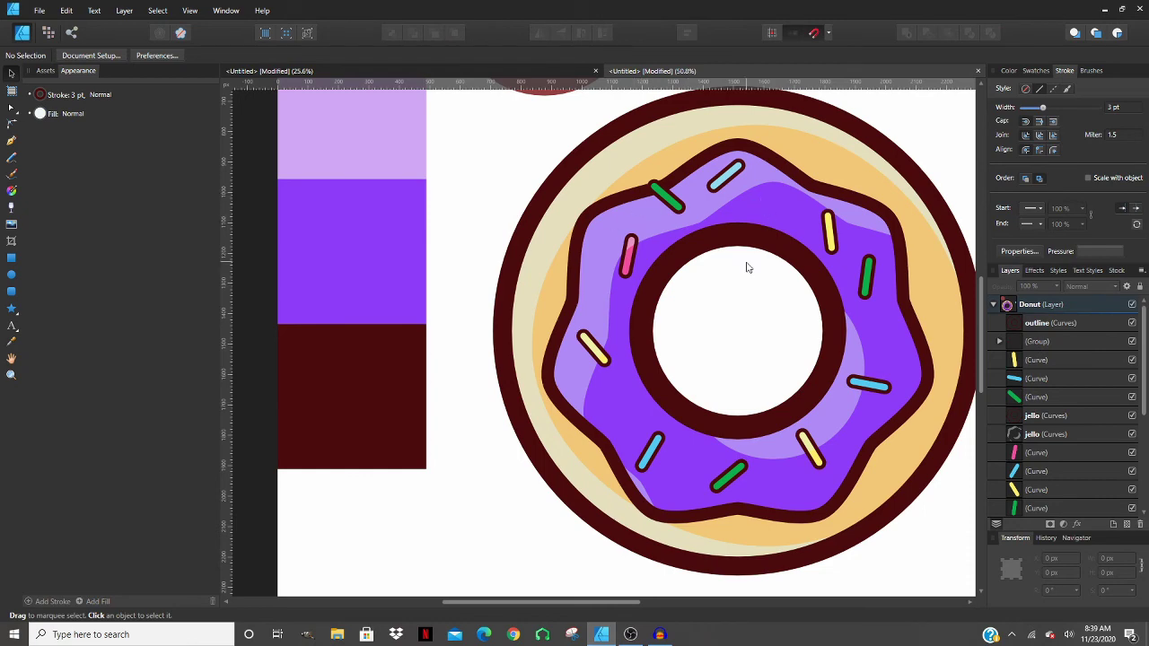
- Duplicate the icing highlight, reduce the copy to the inner crescent by deleting its outer nodes, and hide it
scroll(652, 290, down, 2)
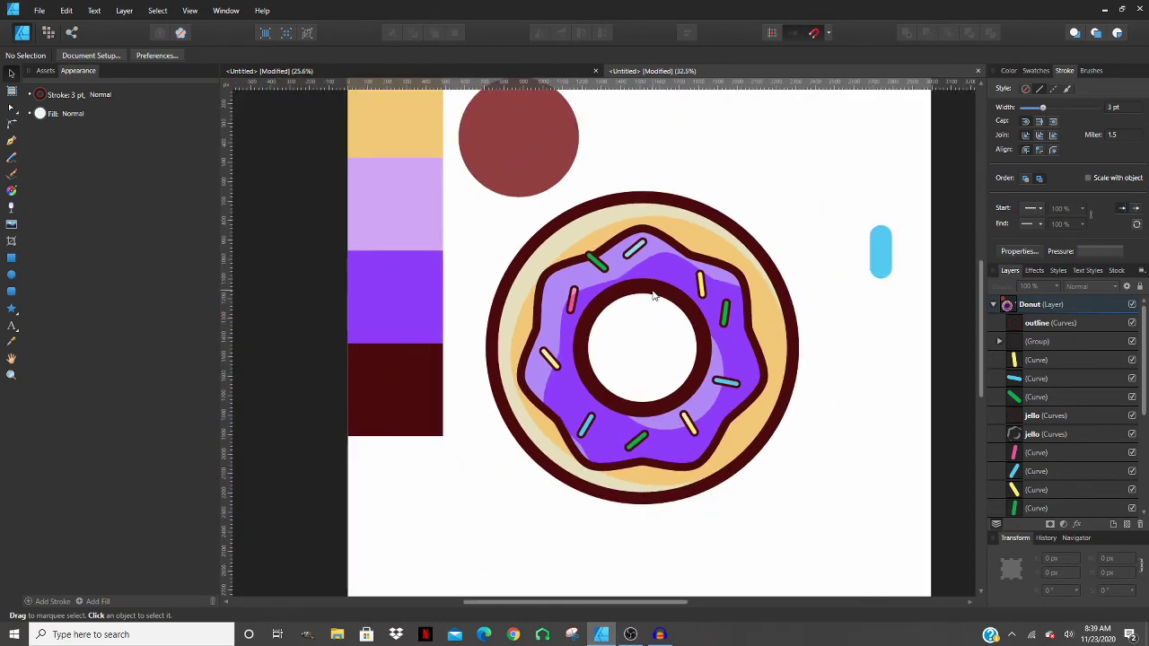
scroll(632, 337, up, 1)
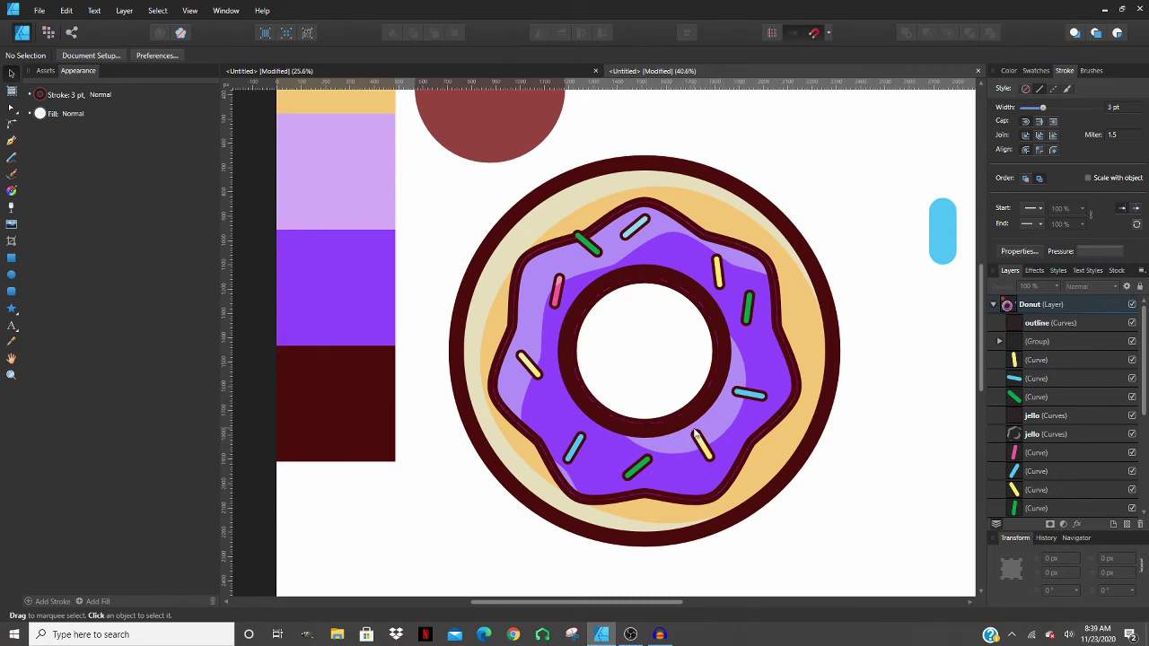
click(630, 258)
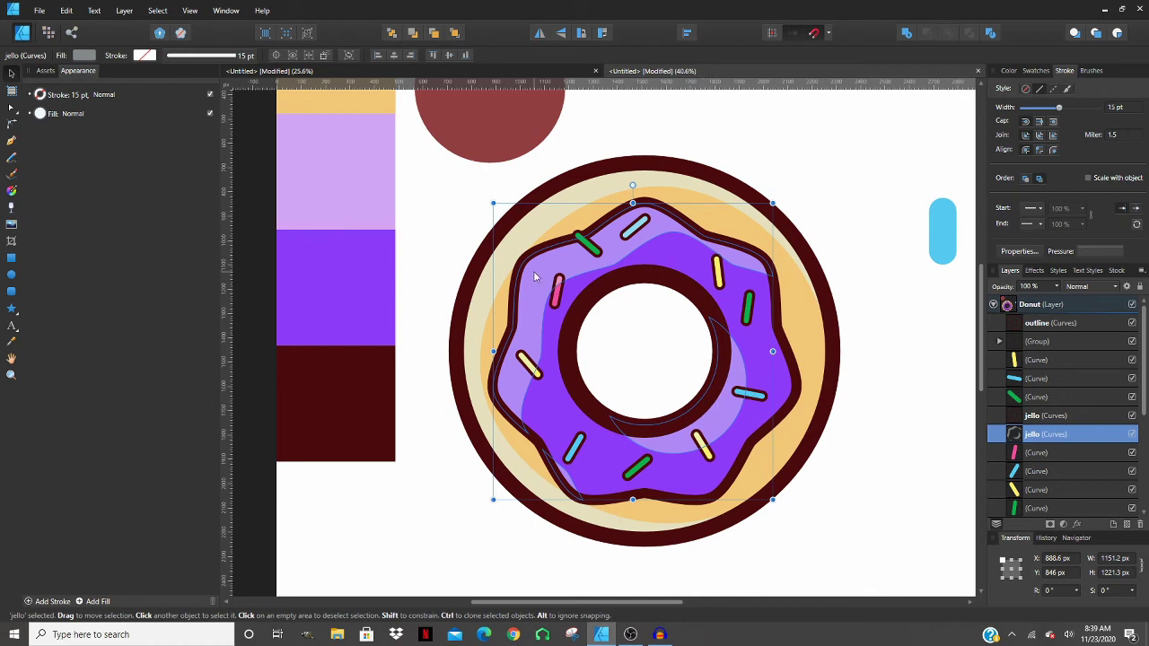
key(ctrl+j)
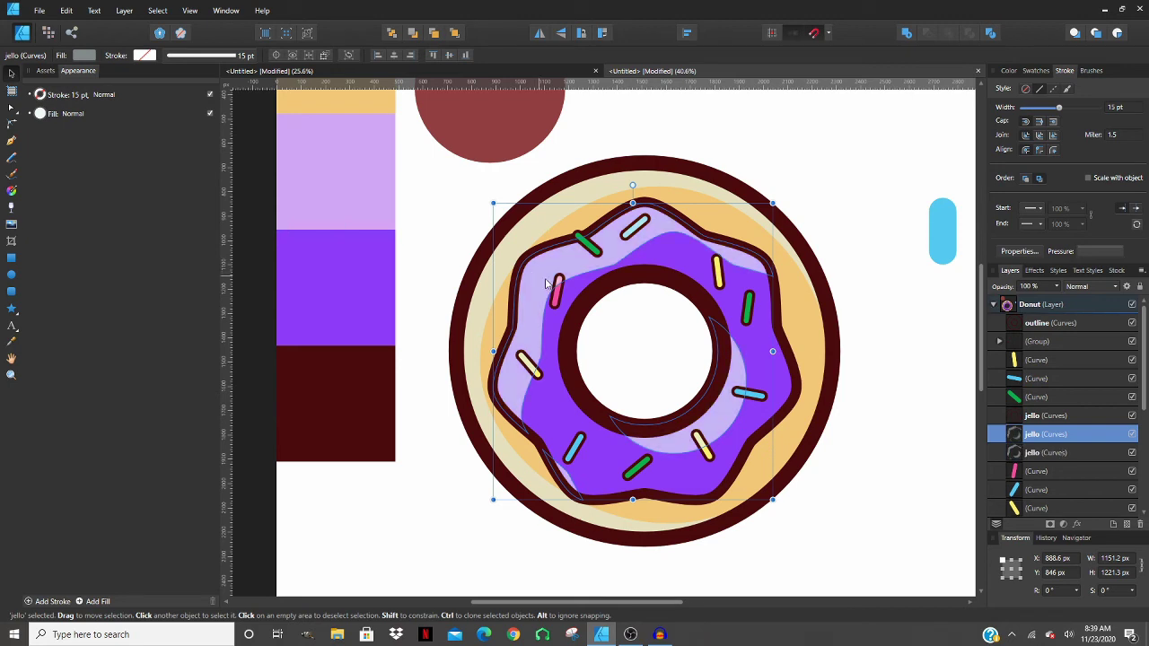
key(a)
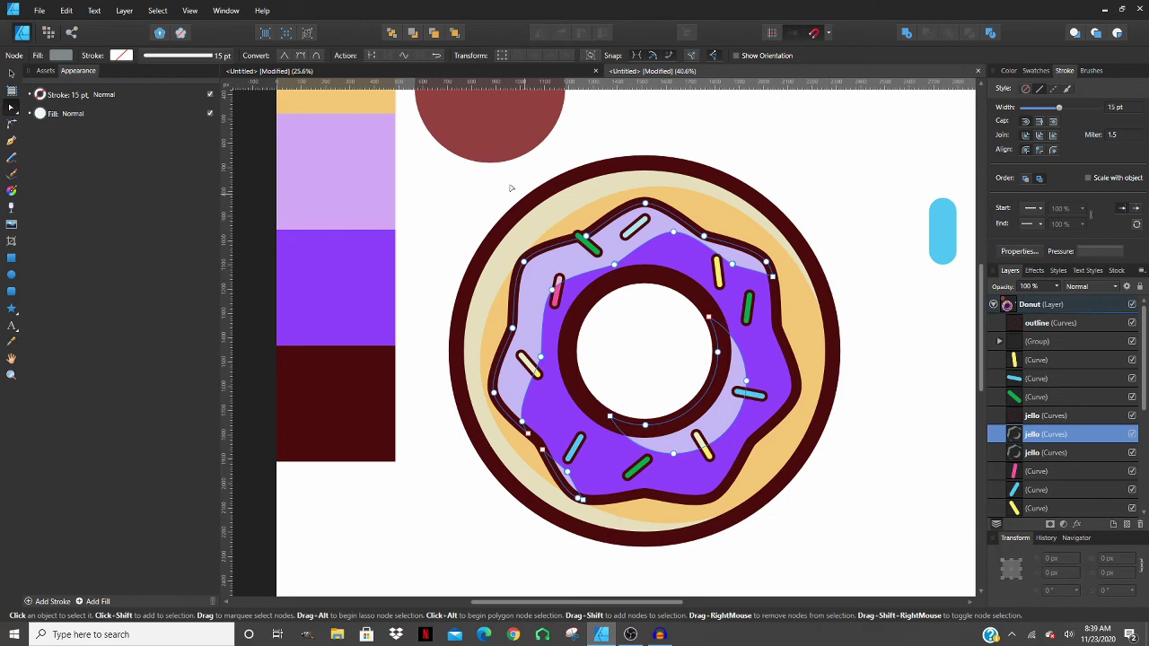
drag(504, 184, 831, 285)
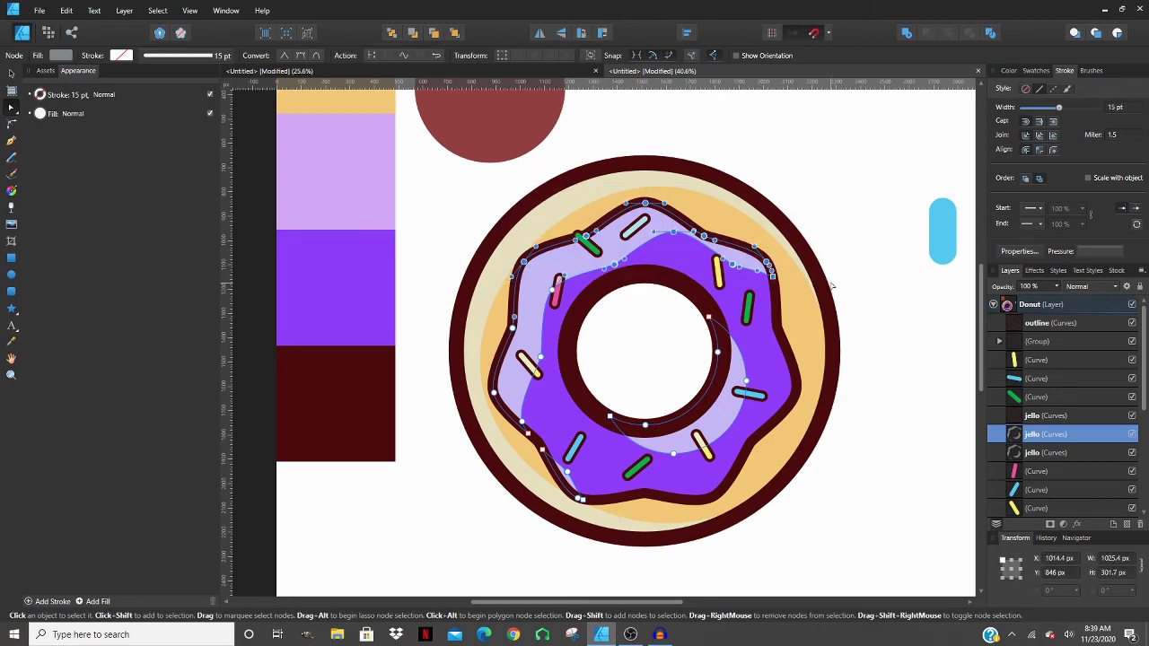
drag(455, 238, 588, 522)
key(Delete)
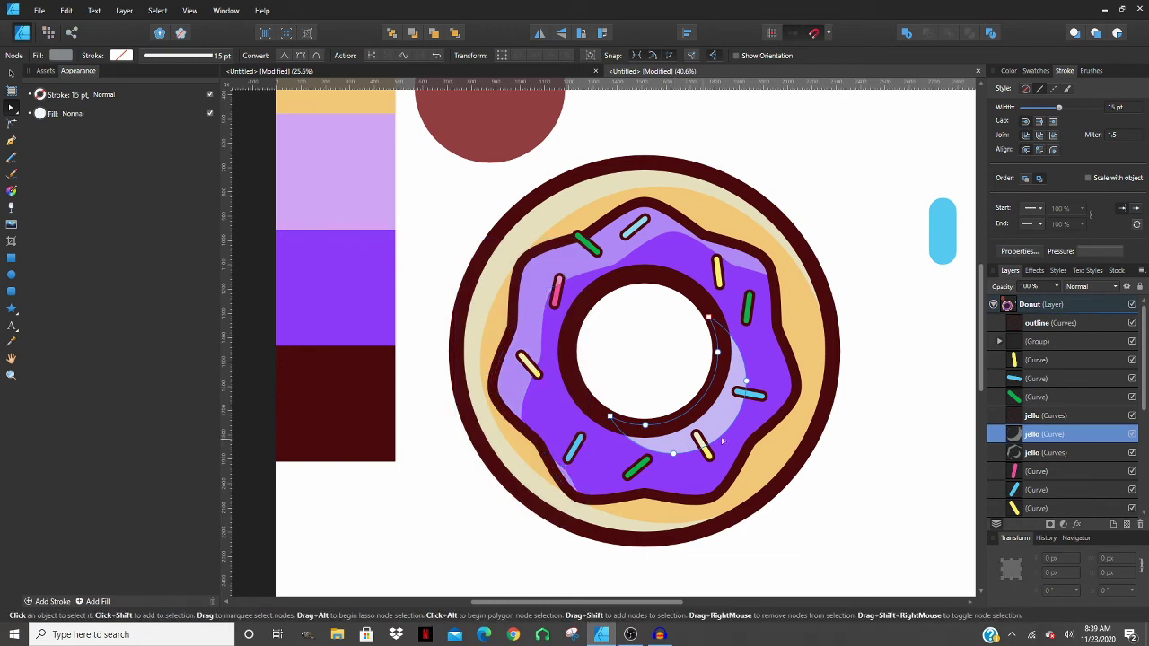
click(1131, 434)
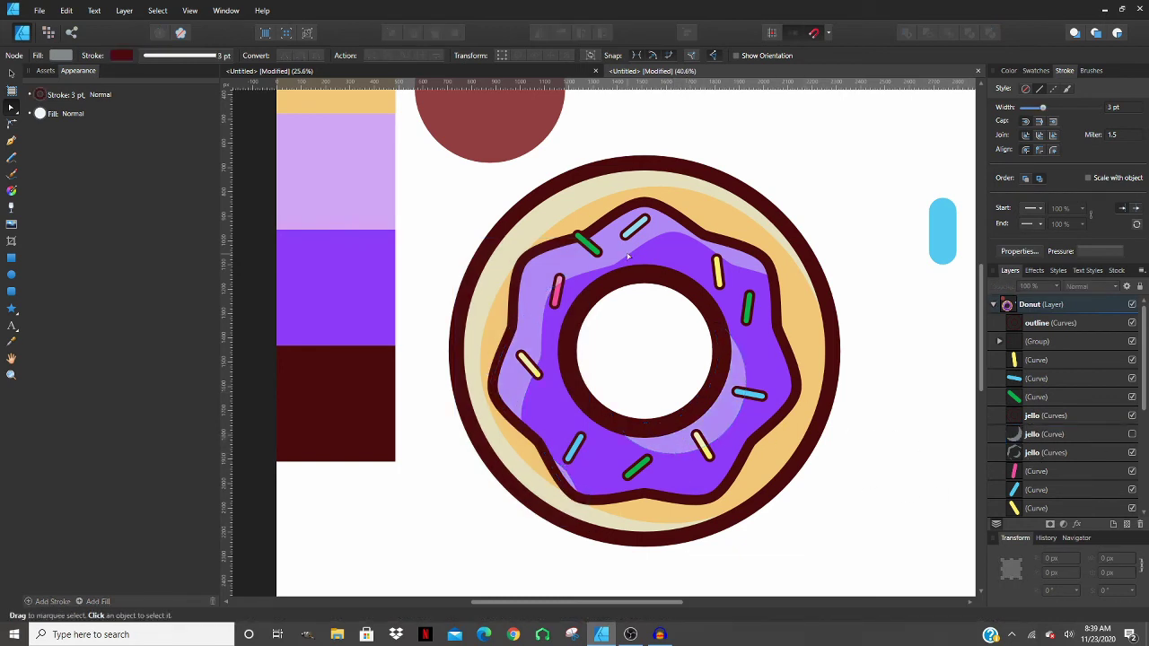
- Delete the inner crescent's nodes from the full icing highlight, leaving only the part along the icing's outer edge
click(1033, 452)
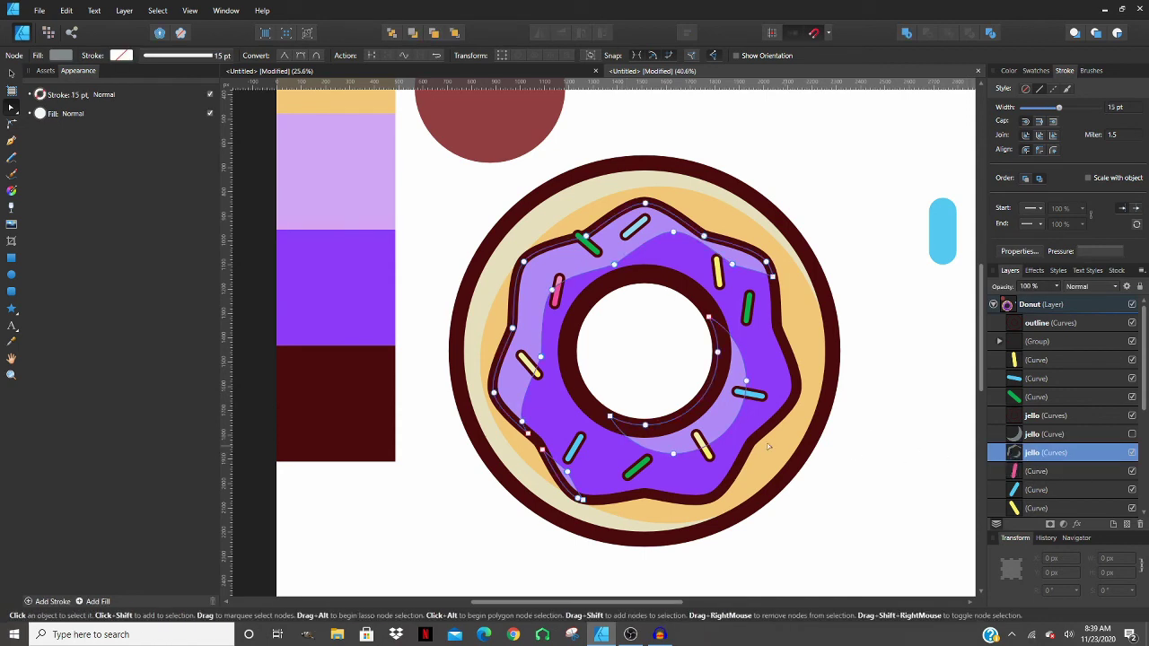
key(v)
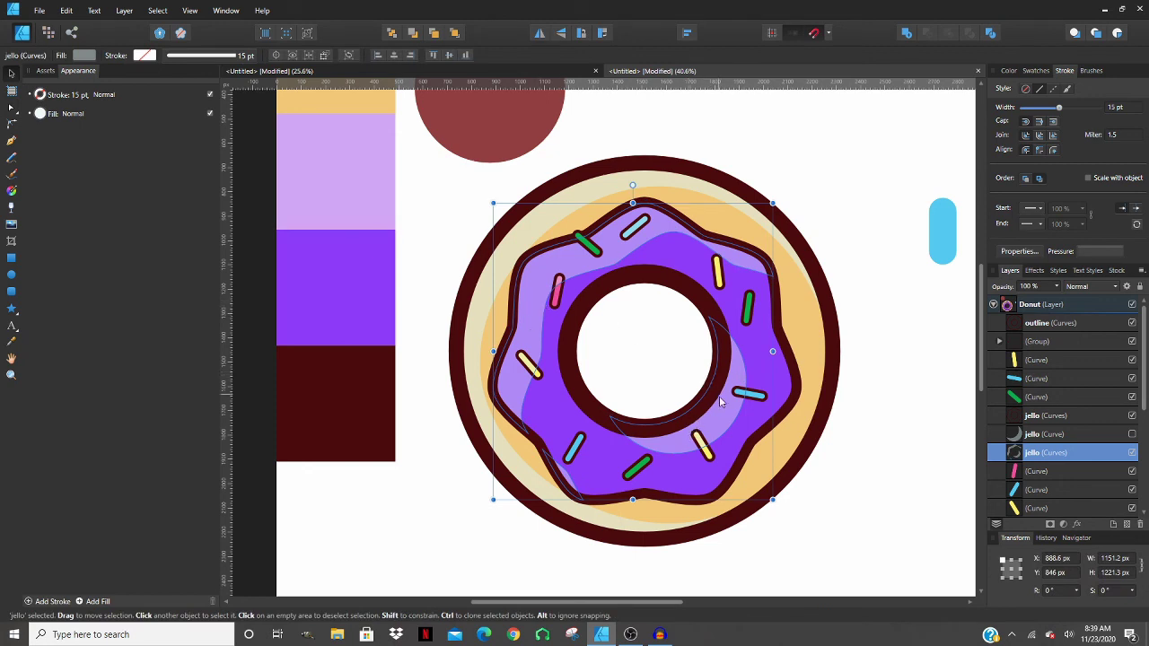
key(a)
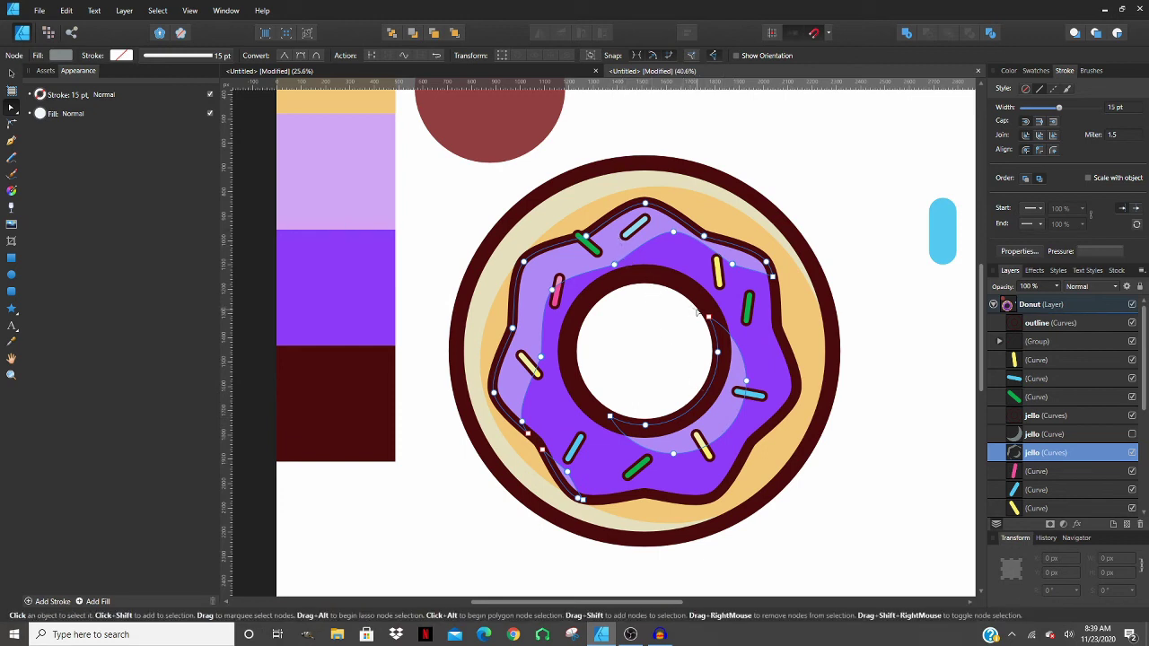
drag(670, 297, 748, 410)
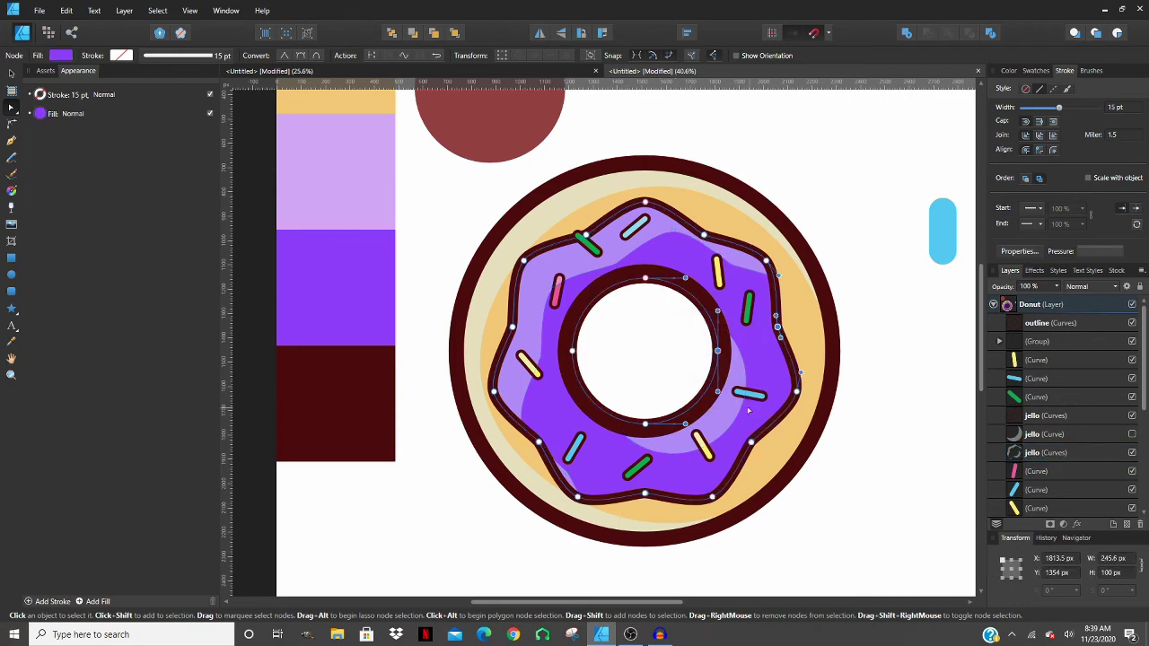
click(720, 419)
drag(680, 296, 780, 473)
key(Delete)
drag(596, 372, 726, 535)
key(Delete)
- Show the hidden inner crescent highlight and lower its fill opacity slightly
click(1131, 435)
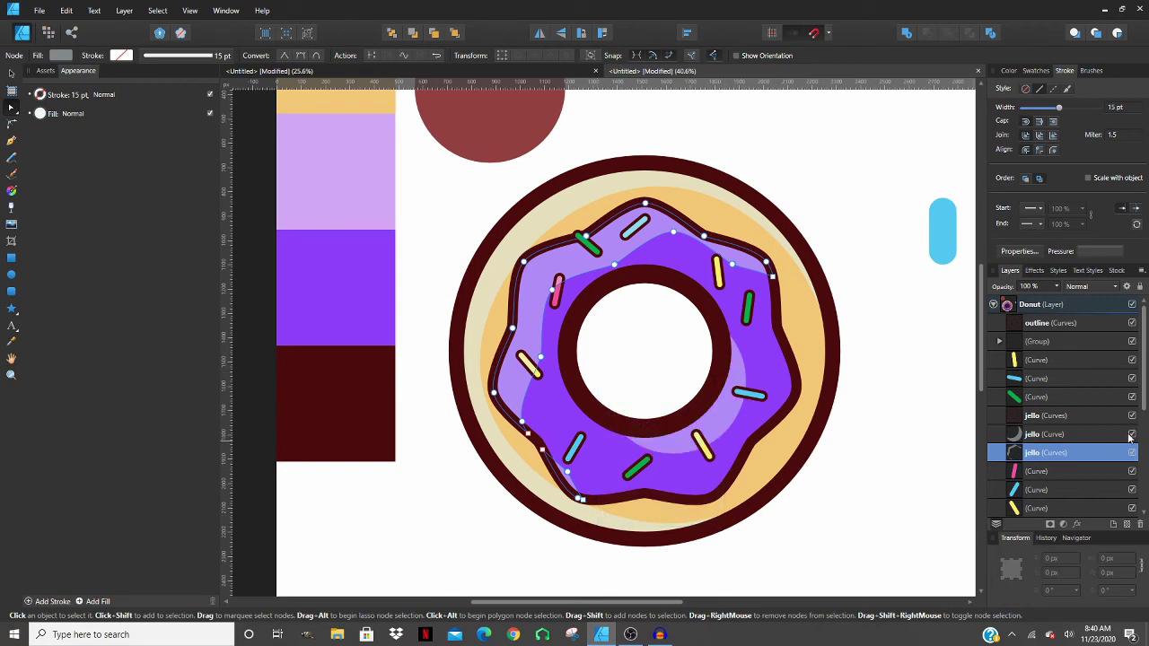
key(v)
click(737, 408)
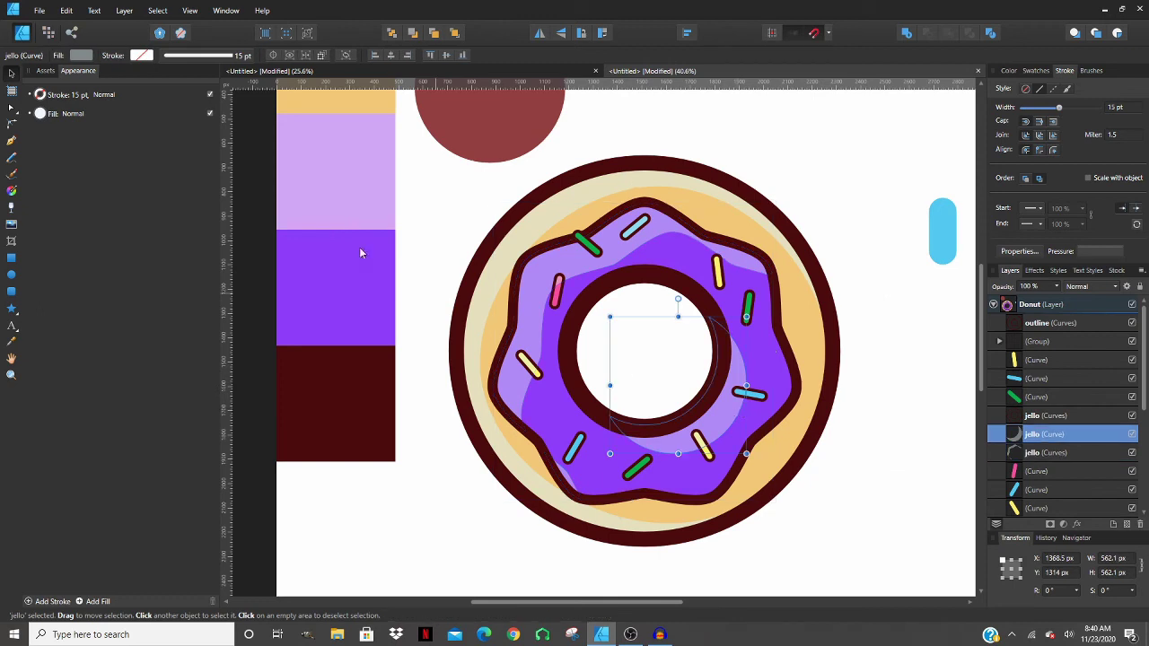
click(82, 56)
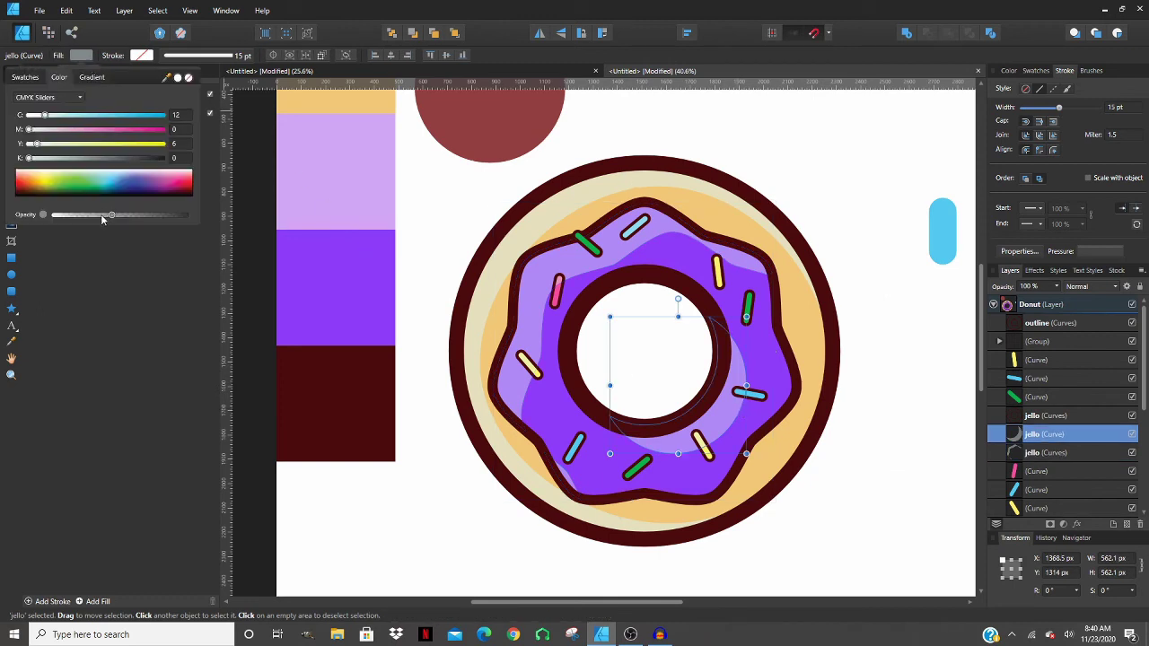
click(858, 525)
- Duplicate the dough highlight and rotate the copy to 165° so it lies along the opposite side of the donut
scroll(841, 436, down, 2)
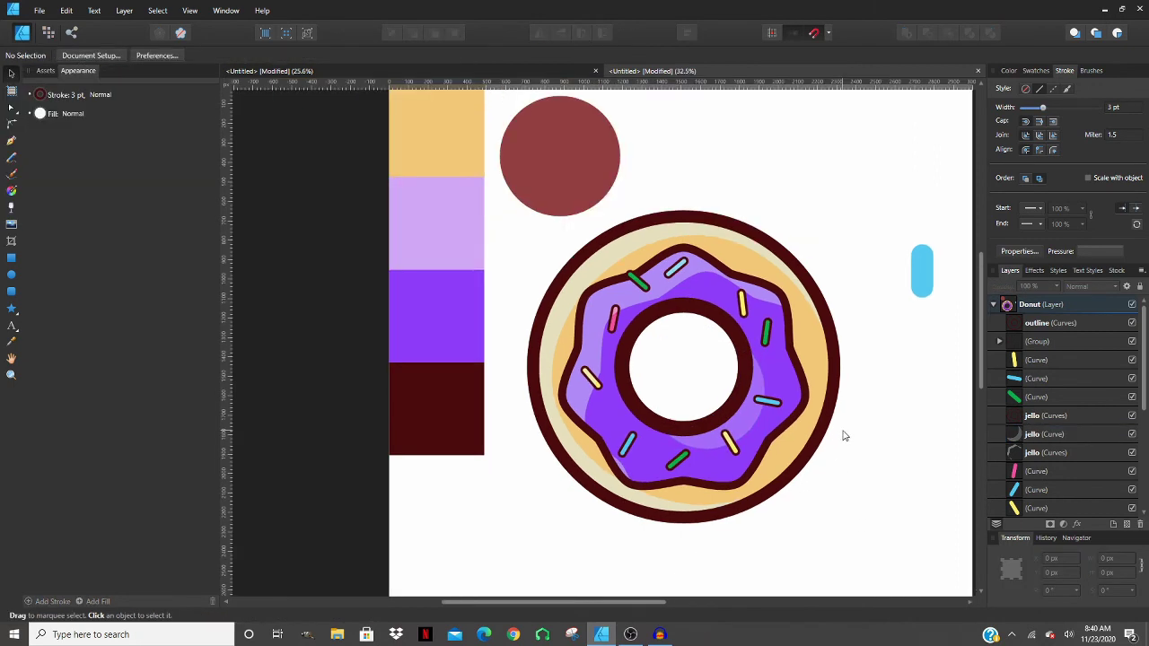
scroll(736, 375, up, 1)
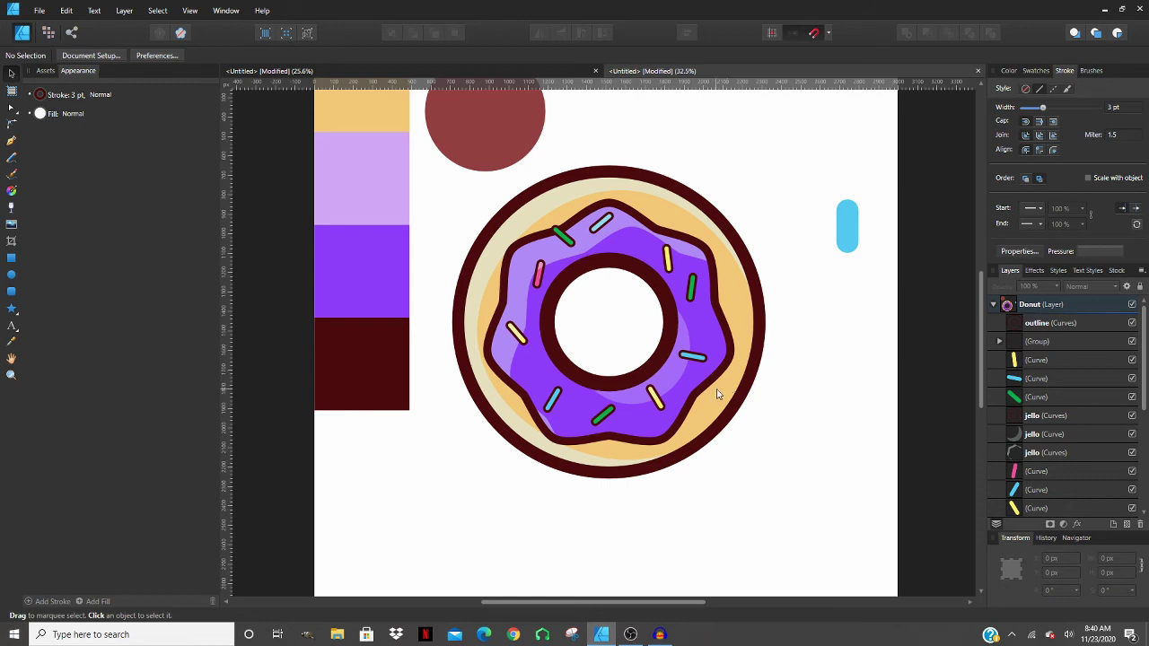
scroll(750, 404, up, 1)
scroll(719, 410, down, 3)
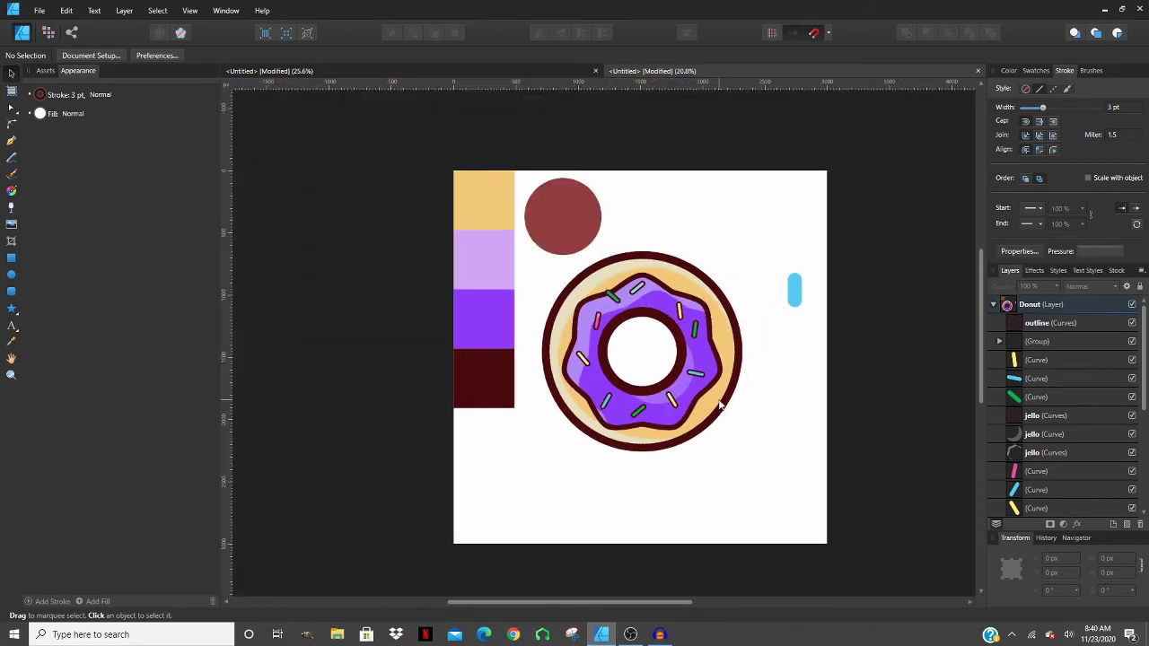
scroll(592, 271, up, 1)
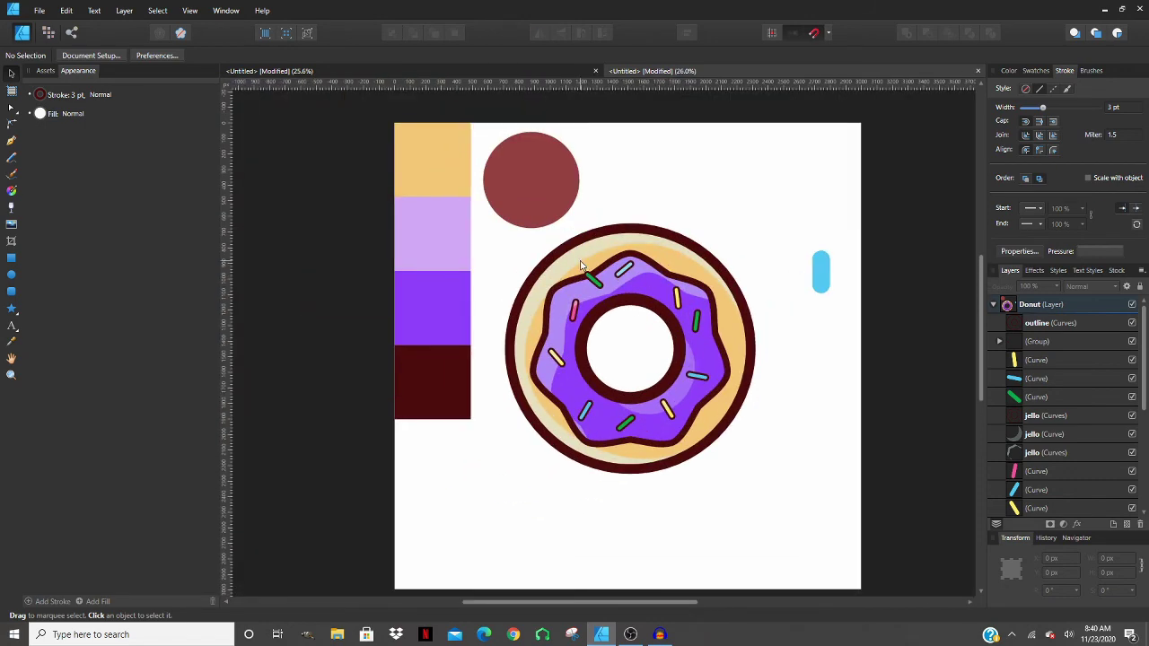
click(580, 267)
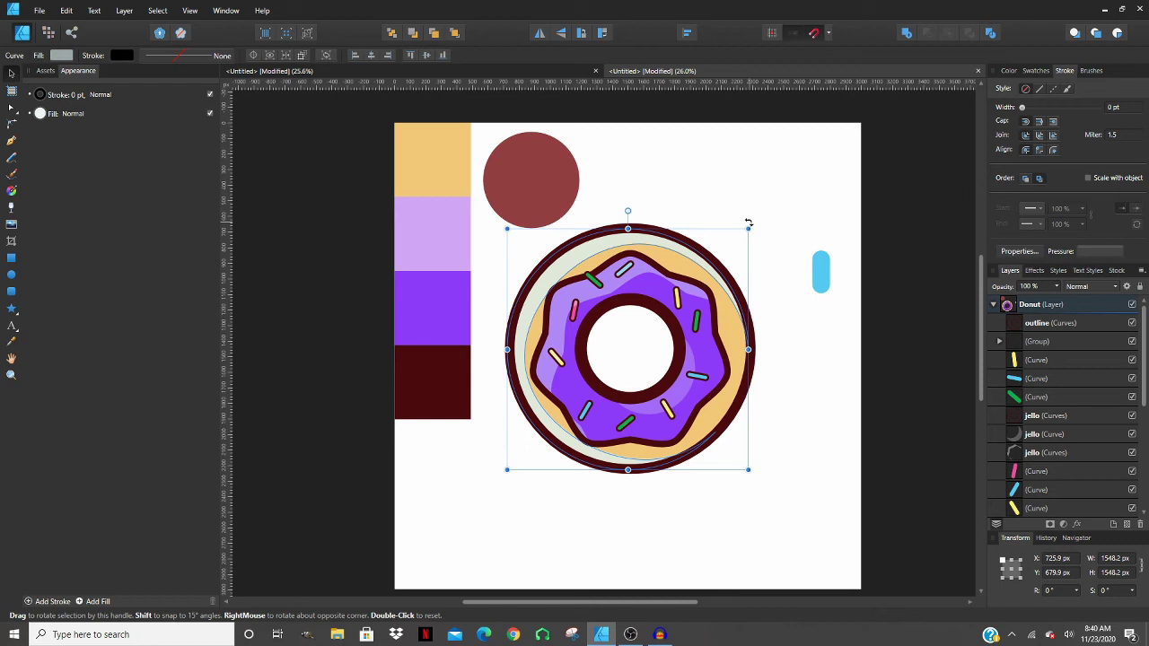
drag(747, 222, 534, 413)
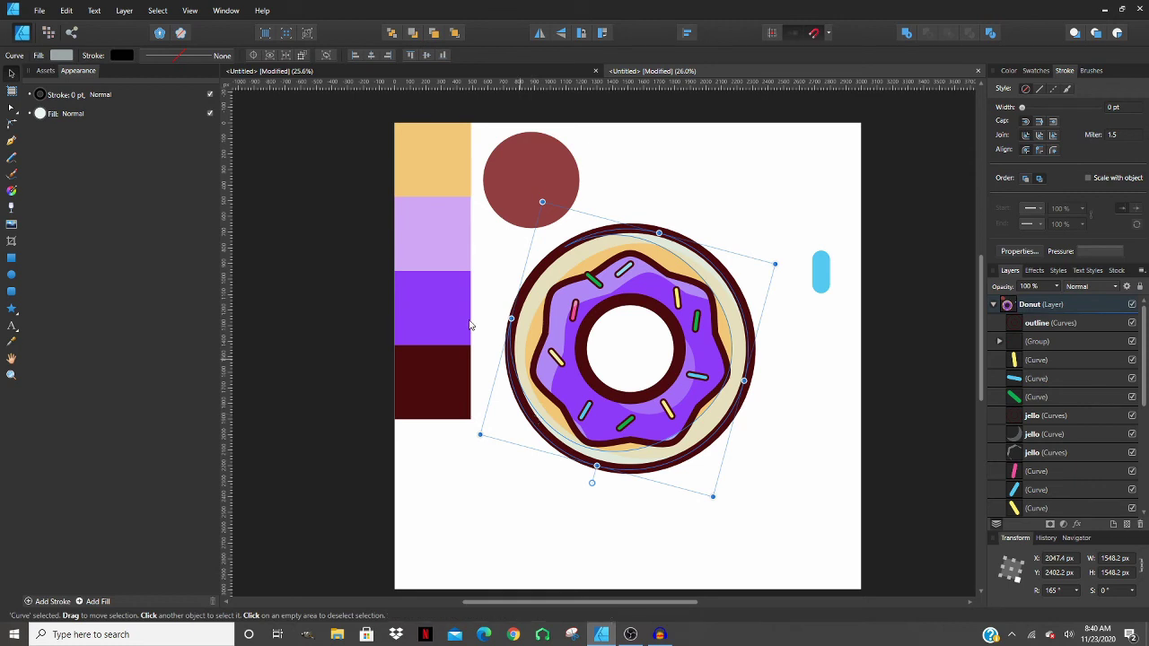
- Recolour the rotated dough copy to a dark maroon with CMYK values 0, 100, 46, 85
click(68, 56)
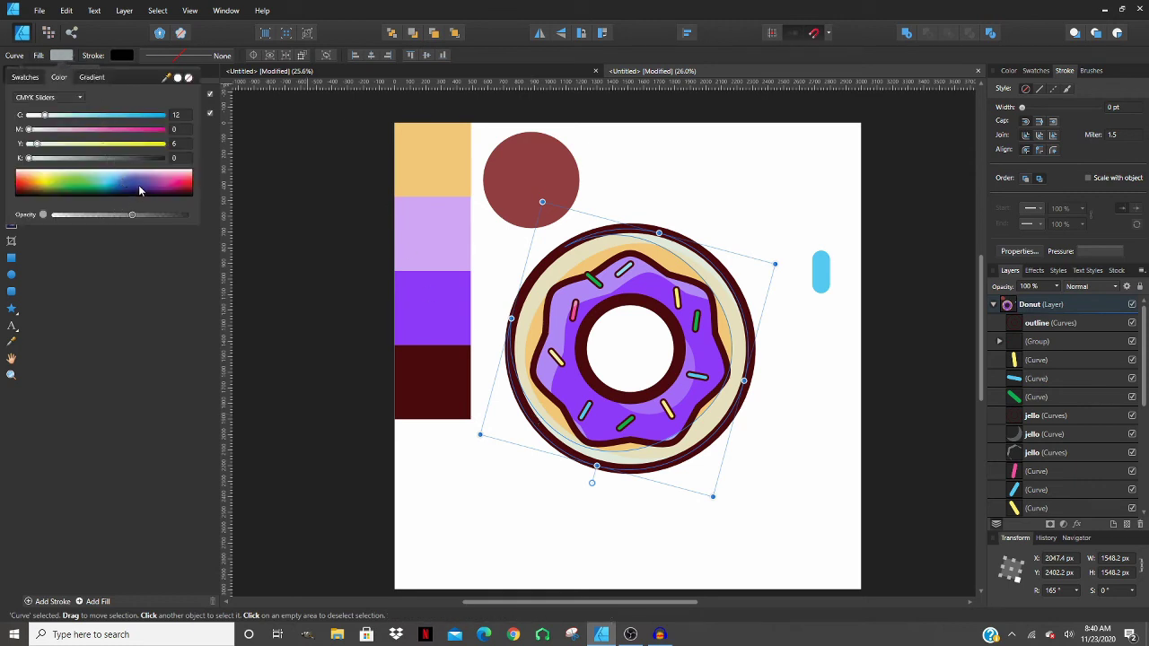
click(185, 186)
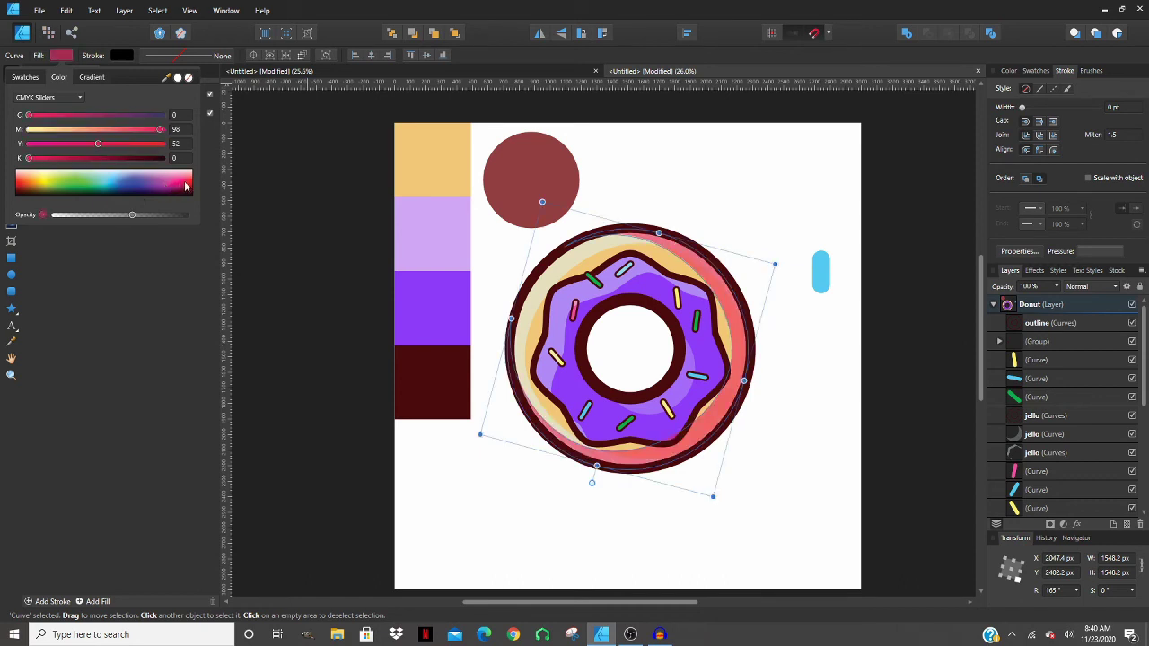
drag(185, 185, 182, 185)
click(174, 159)
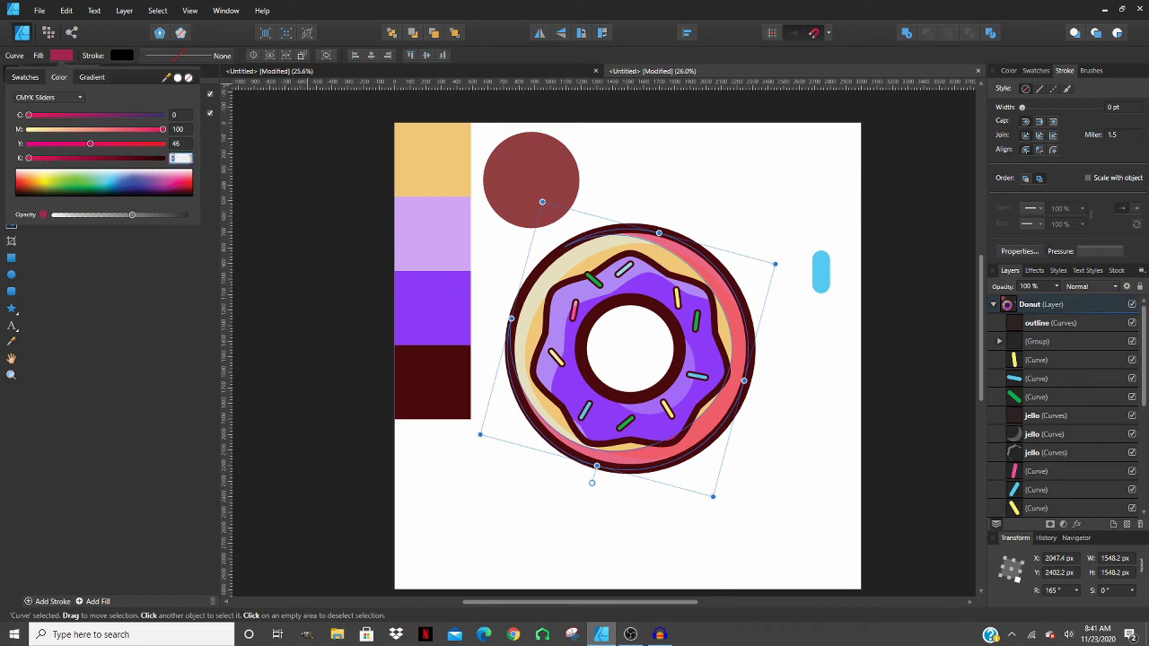
text(75)
key(Return)
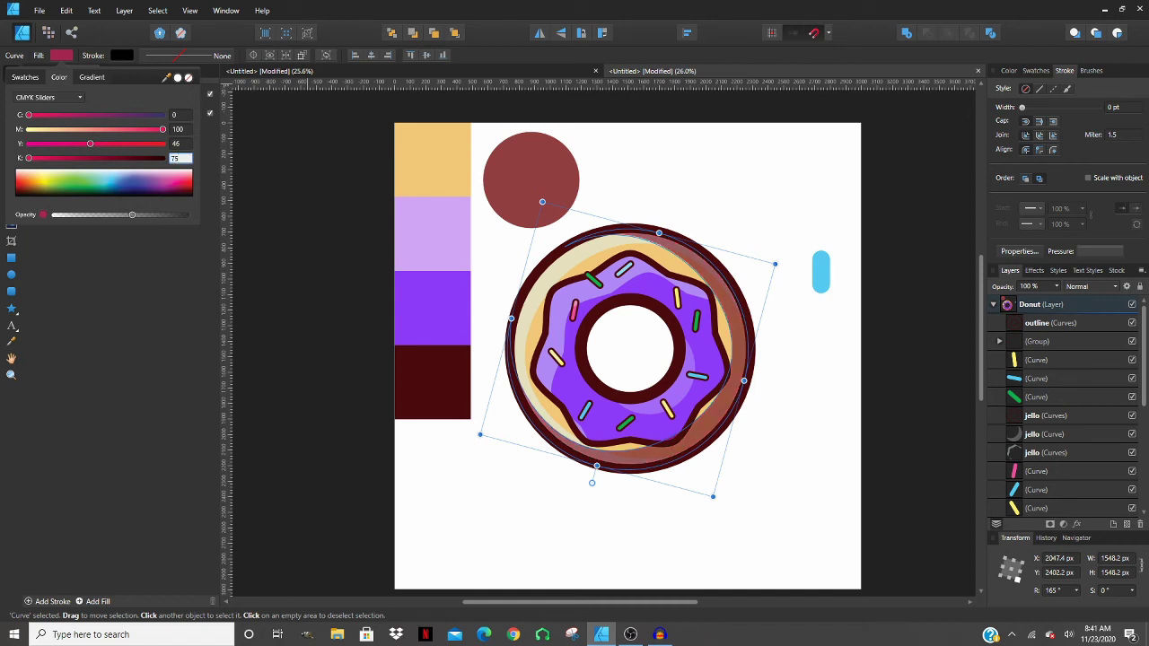
click(179, 160)
text(80)
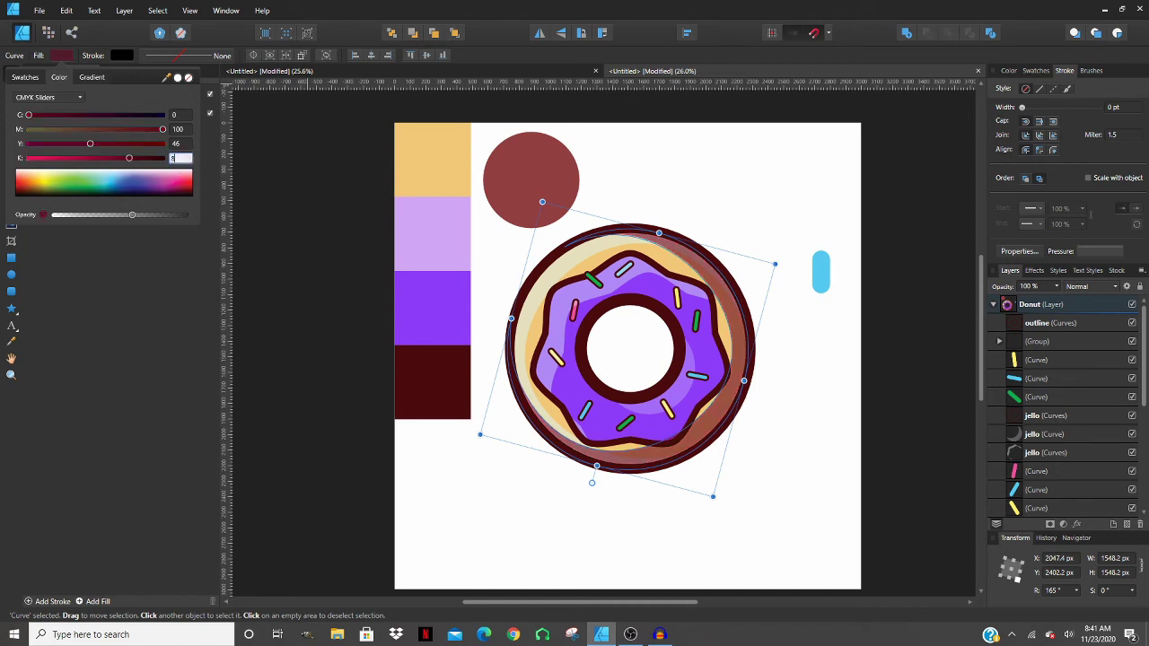
key(Return)
click(179, 160)
key(Return)
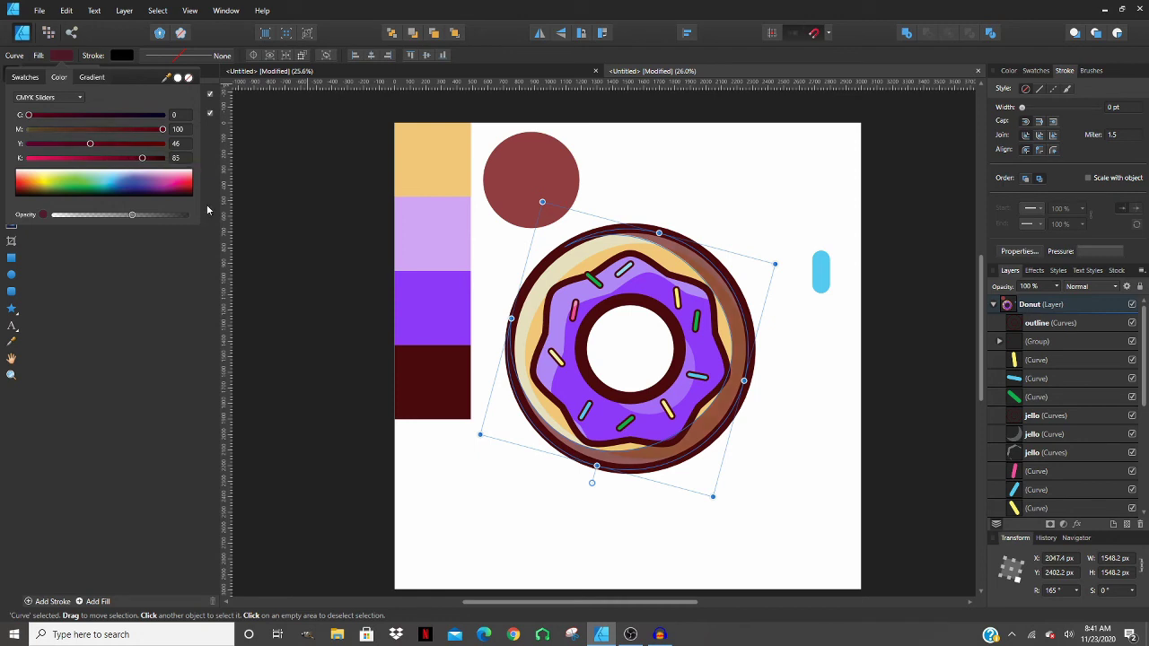
click(779, 414)
click(779, 414)
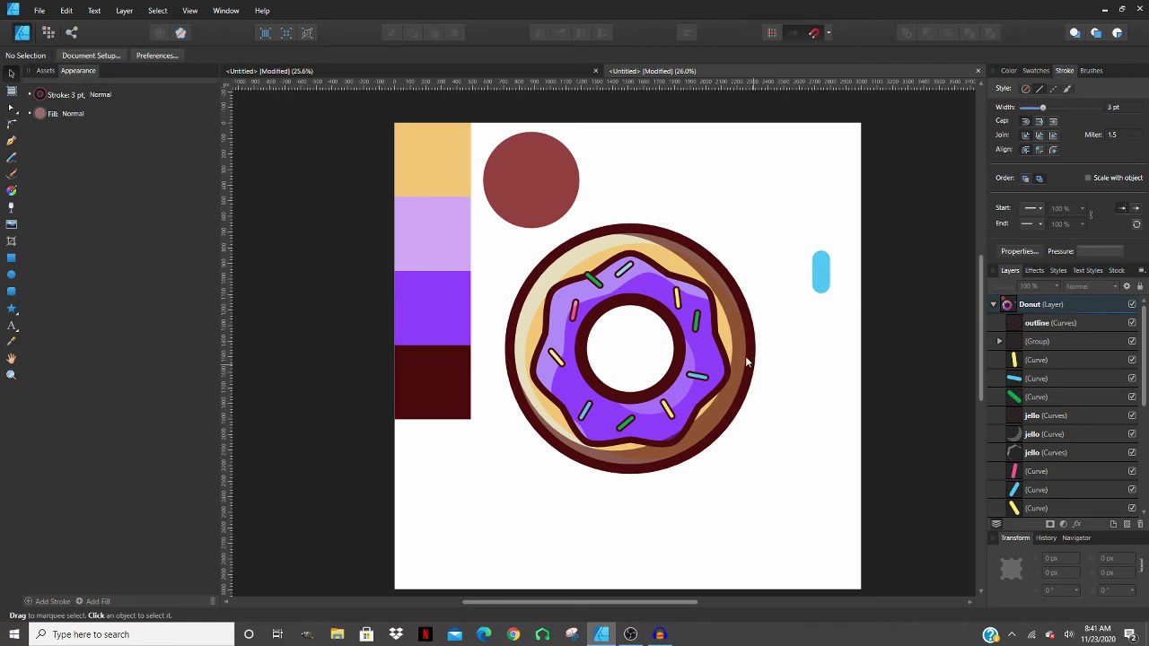
- Raise the fill opacity of the maroon dough shadow to full
click(740, 357)
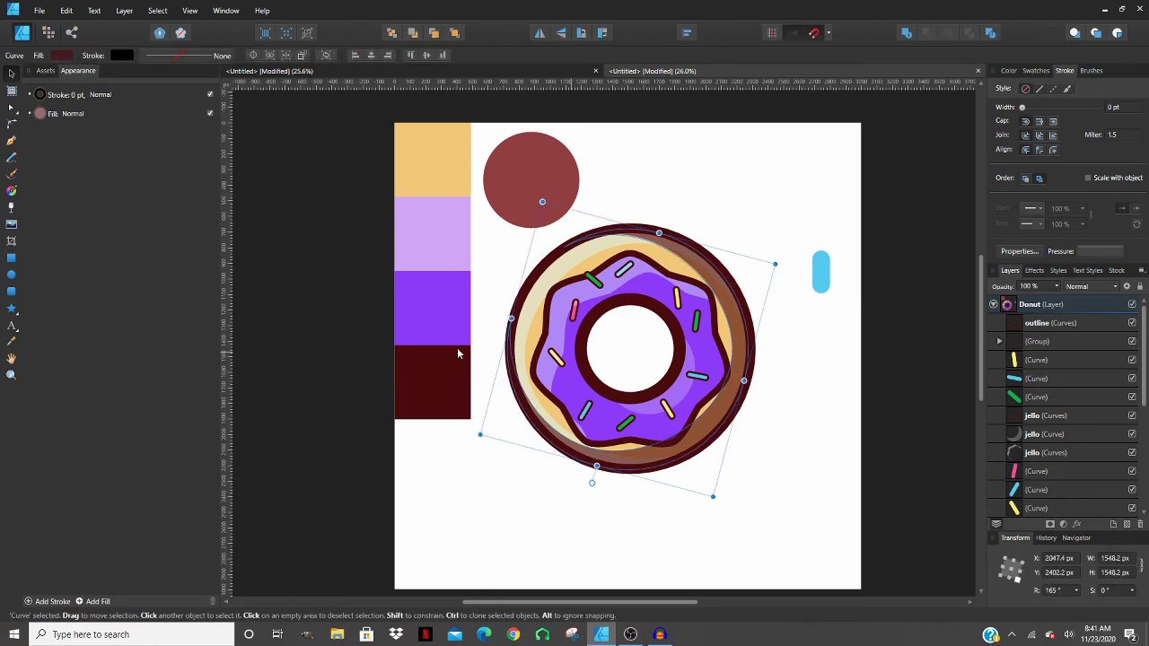
click(61, 55)
click(162, 216)
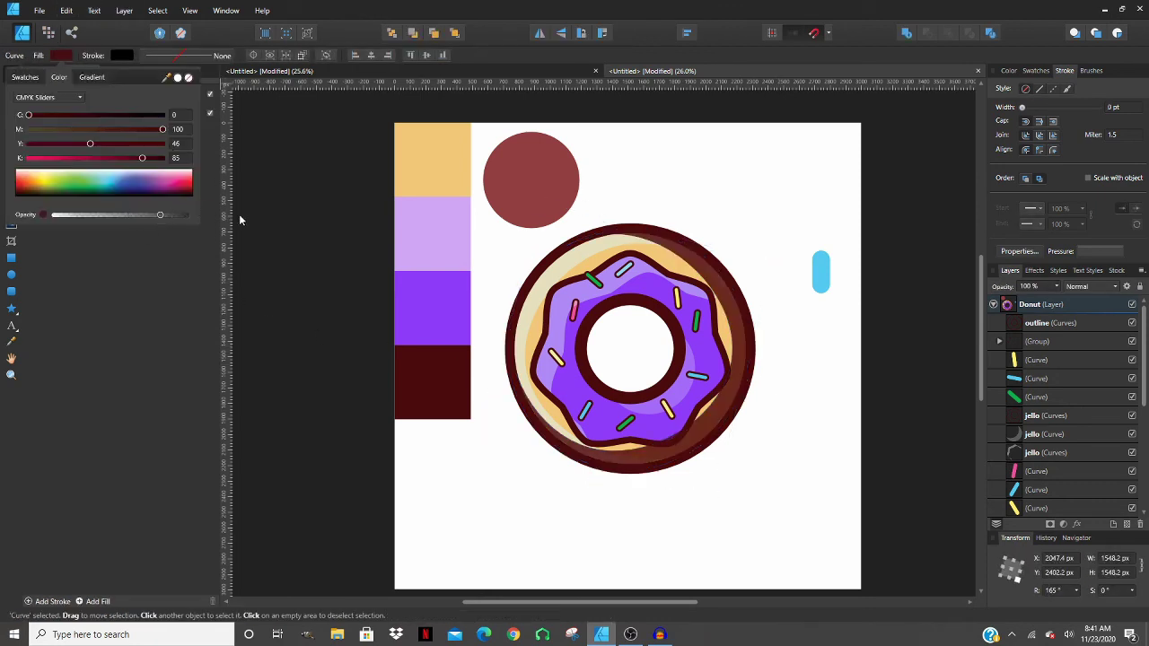
click(182, 216)
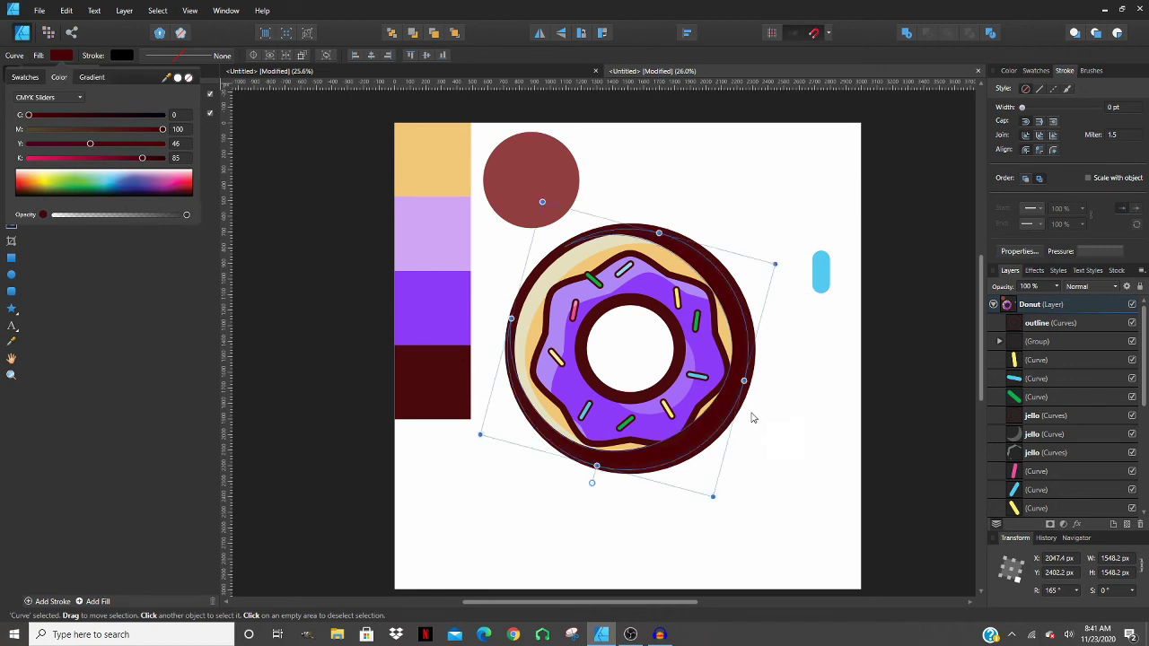
- Try a brighter dark red fill with CMYK 31, 100, 100, 46 on the dough shadow, and undo it
scroll(745, 379, up, 3)
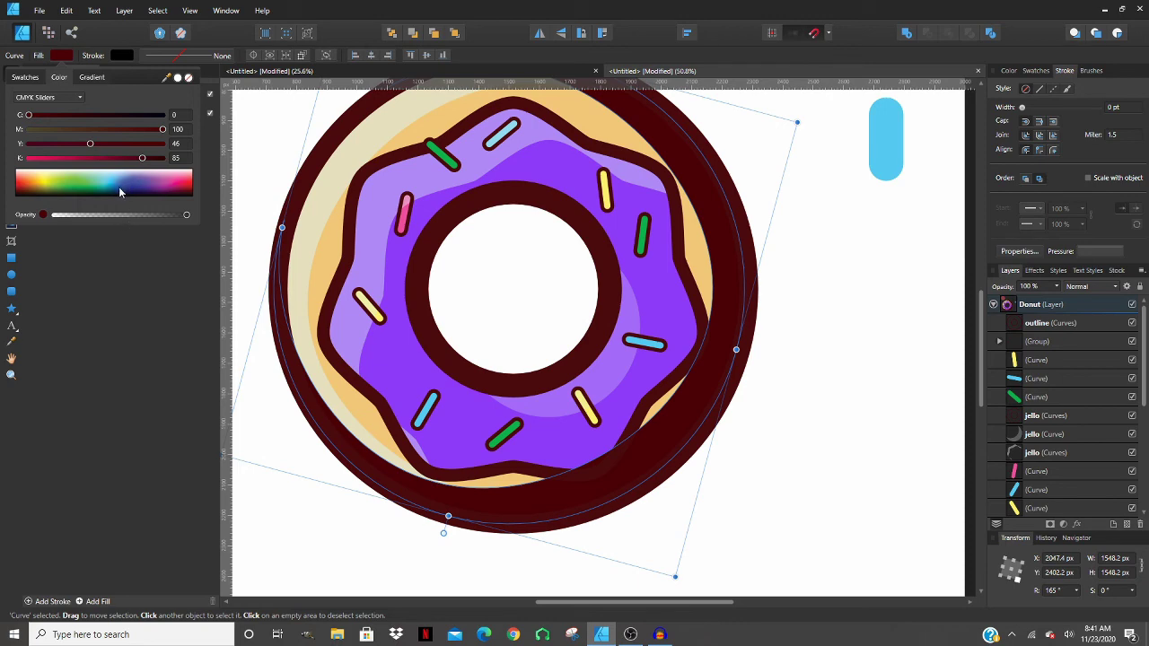
click(187, 191)
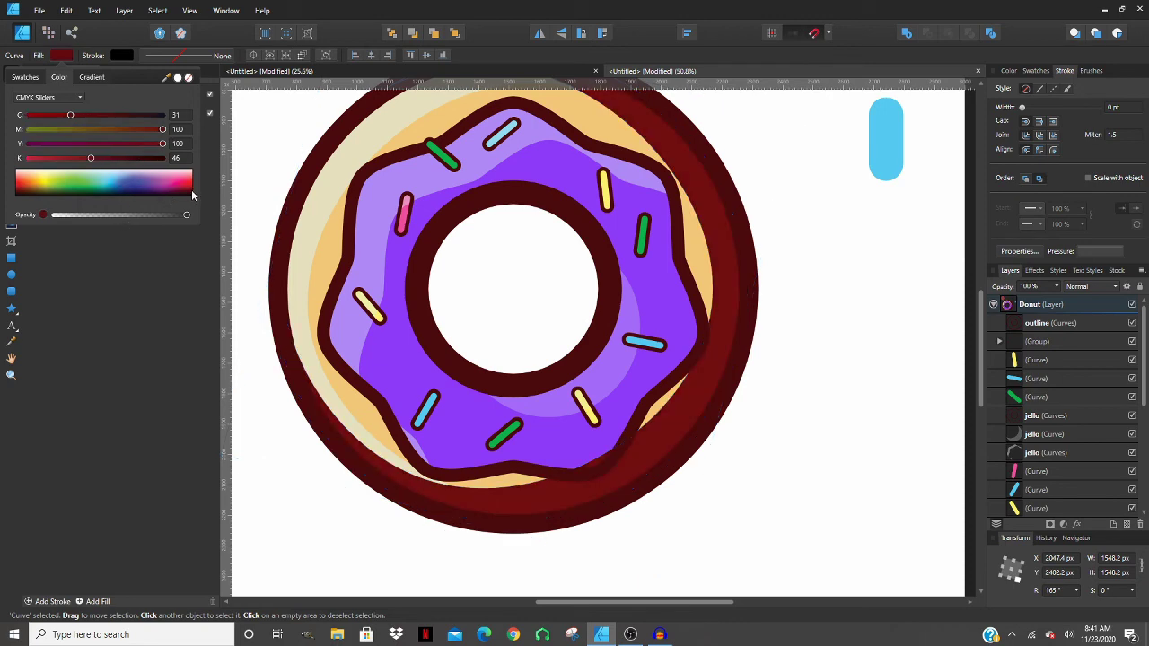
drag(192, 190, 189, 193)
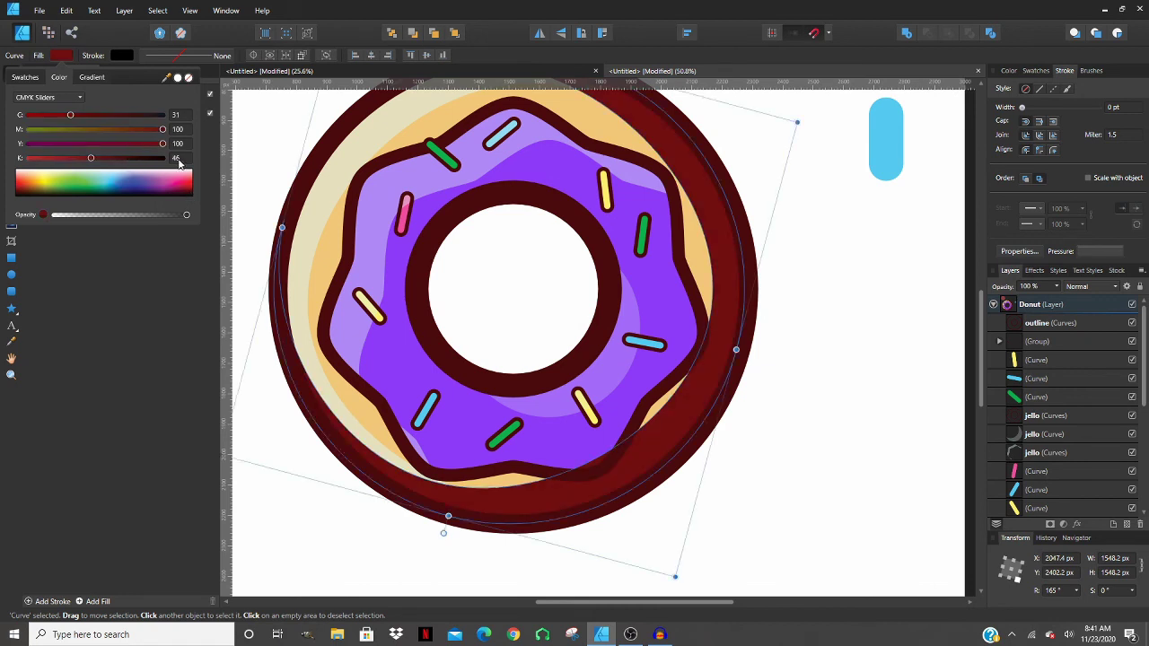
key(ctrl+z)
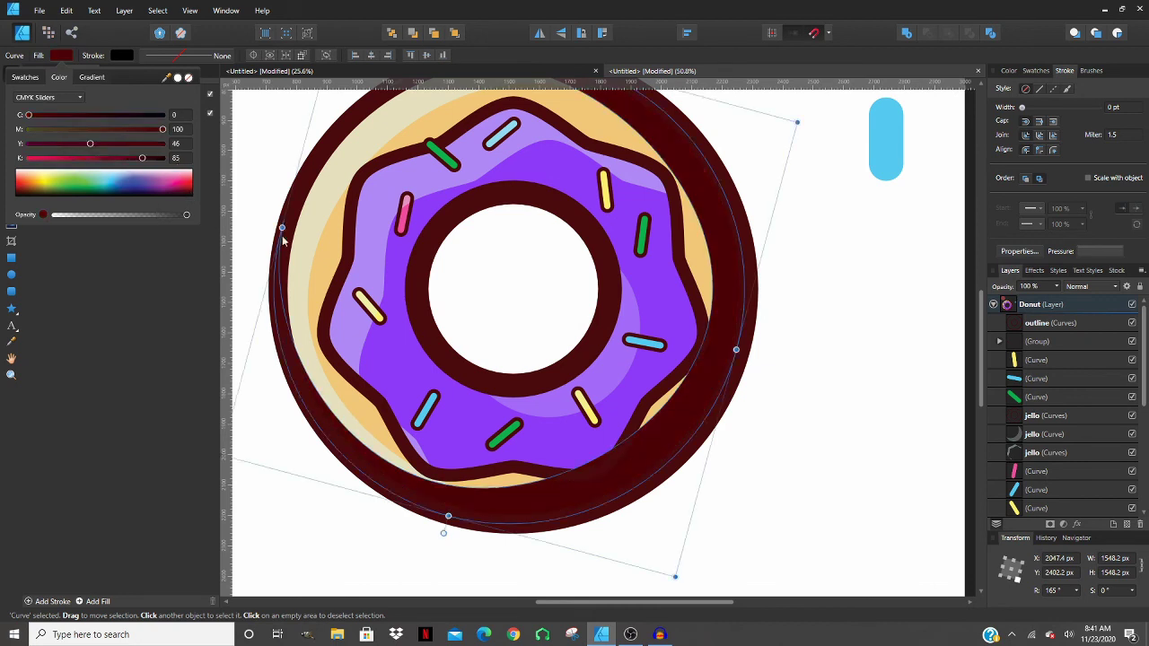
- Lower the fill opacity of the maroon dough shadow to about a quarter, so the dough shows through
click(73, 213)
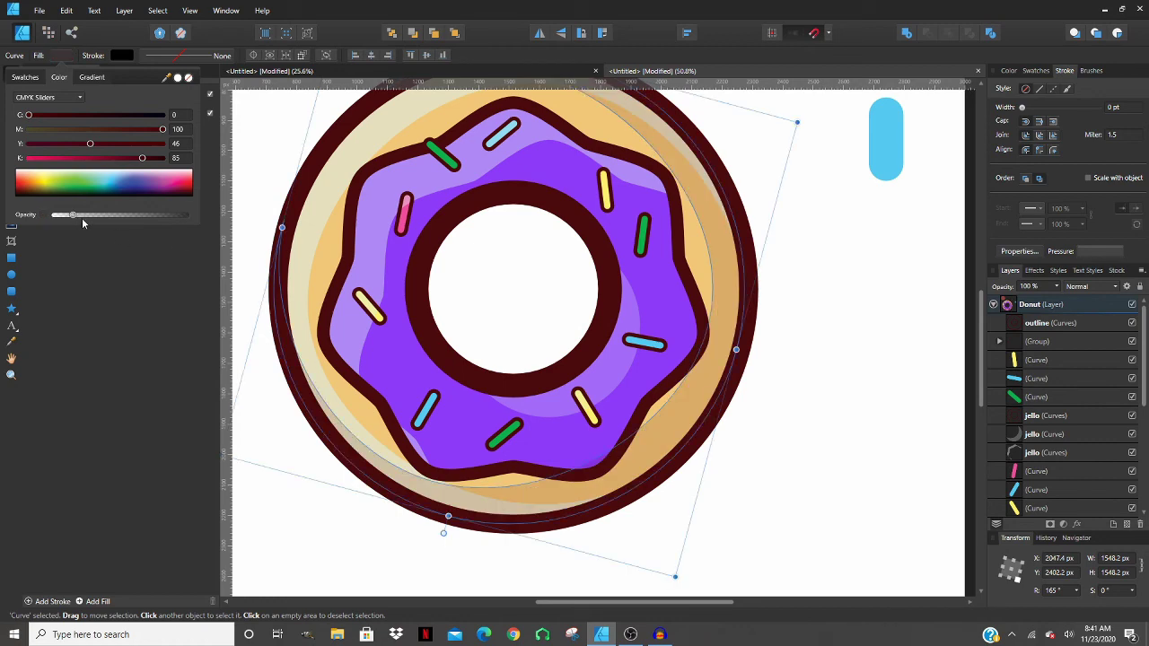
click(86, 214)
click(782, 313)
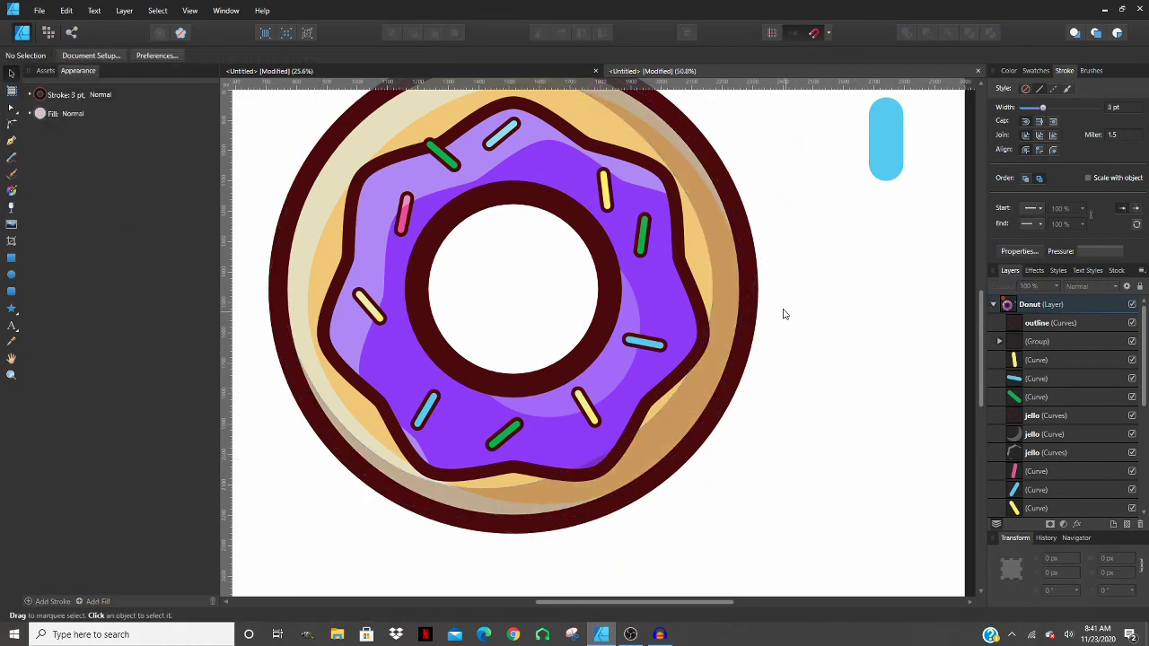
- Duplicate the icing's outer highlight and rotate the copy to 165° towards the opposite side of the icing
scroll(770, 305, down, 2)
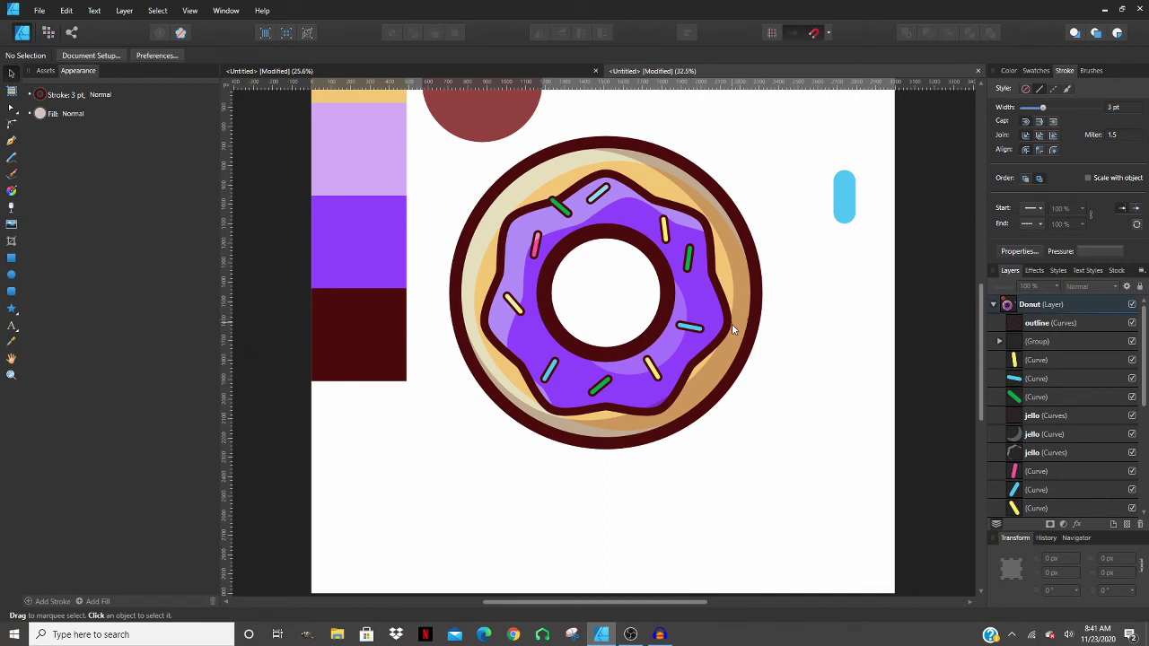
scroll(727, 334, up, 1)
scroll(718, 332, down, 2)
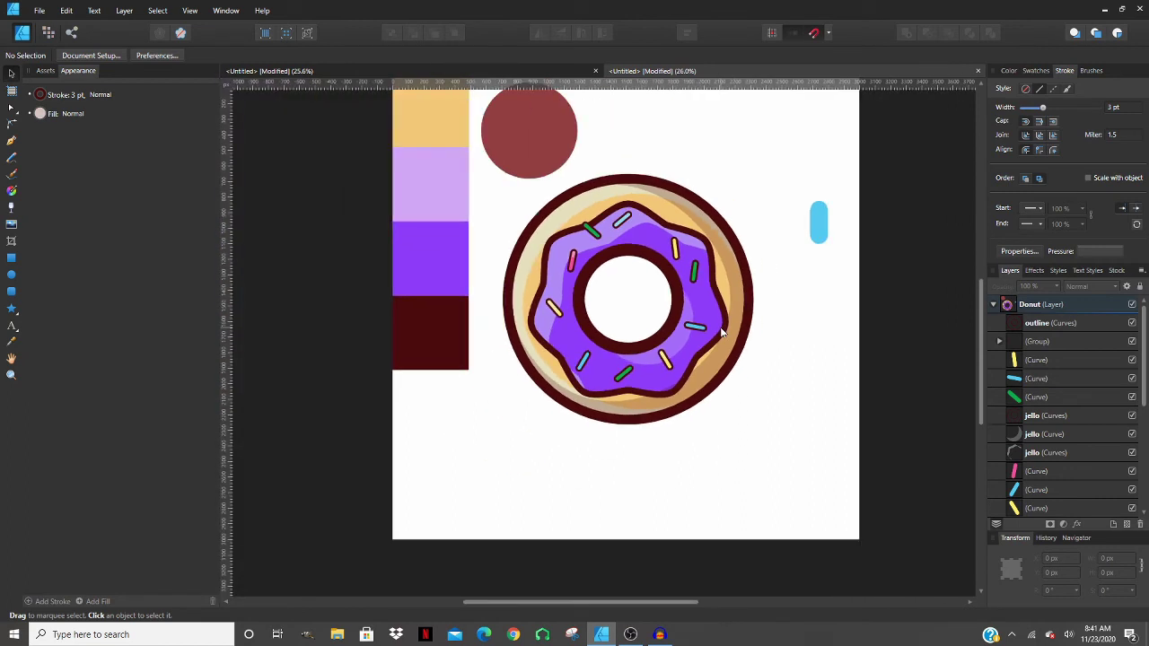
scroll(709, 316, up, 1)
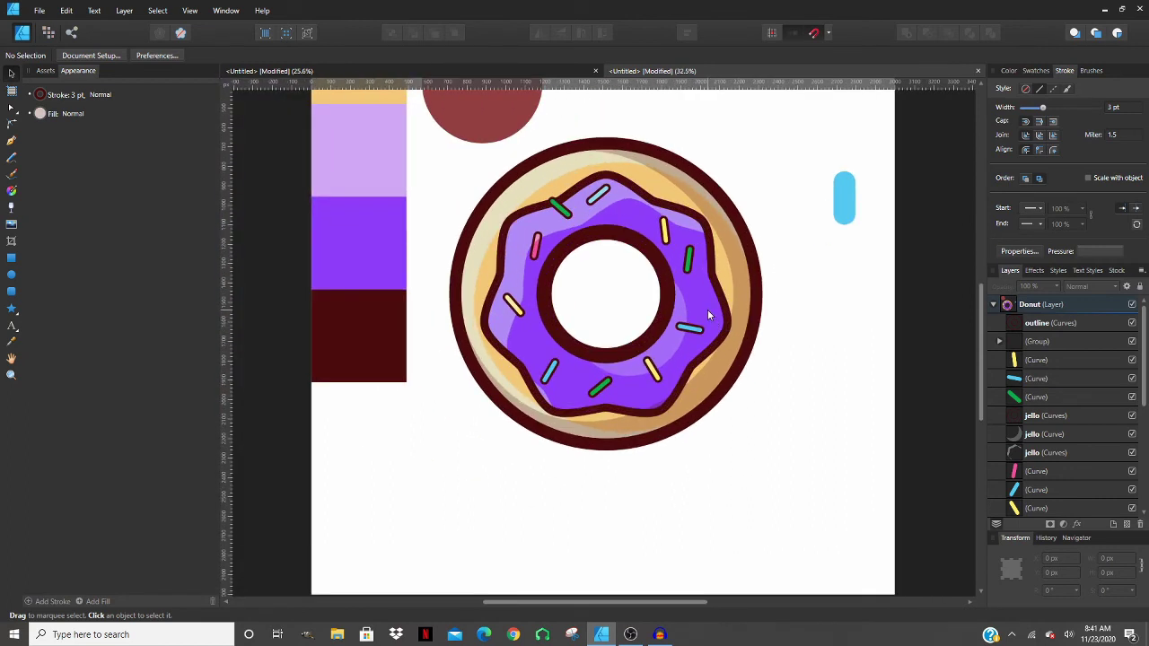
click(552, 221)
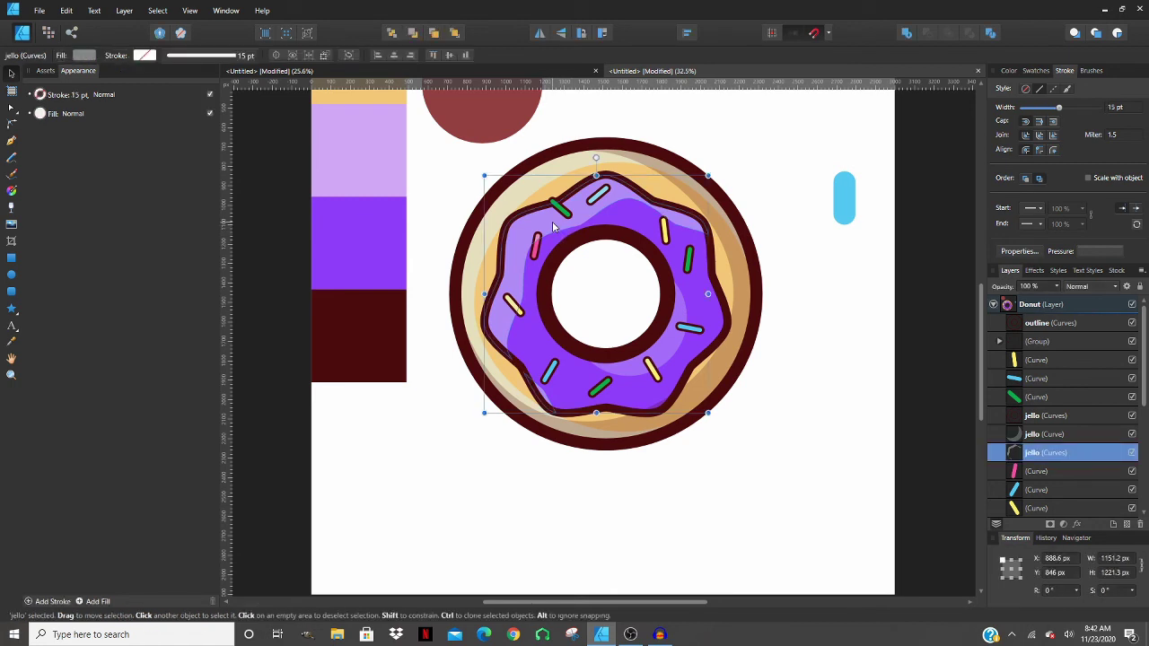
key(ctrl+j)
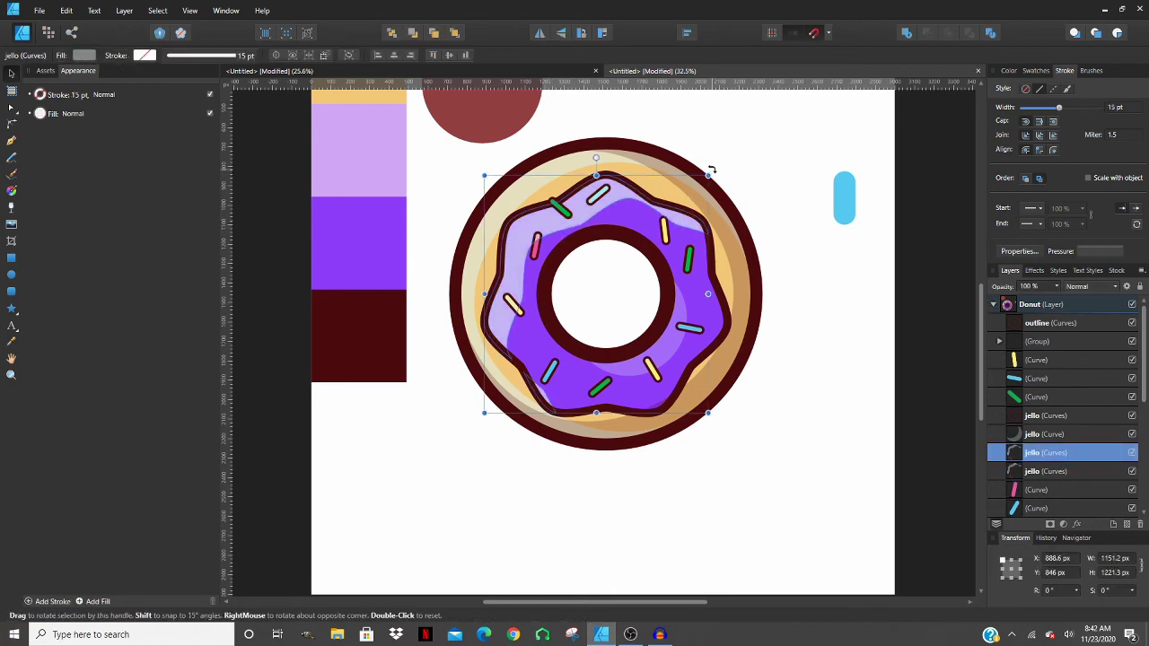
drag(711, 170, 404, 403)
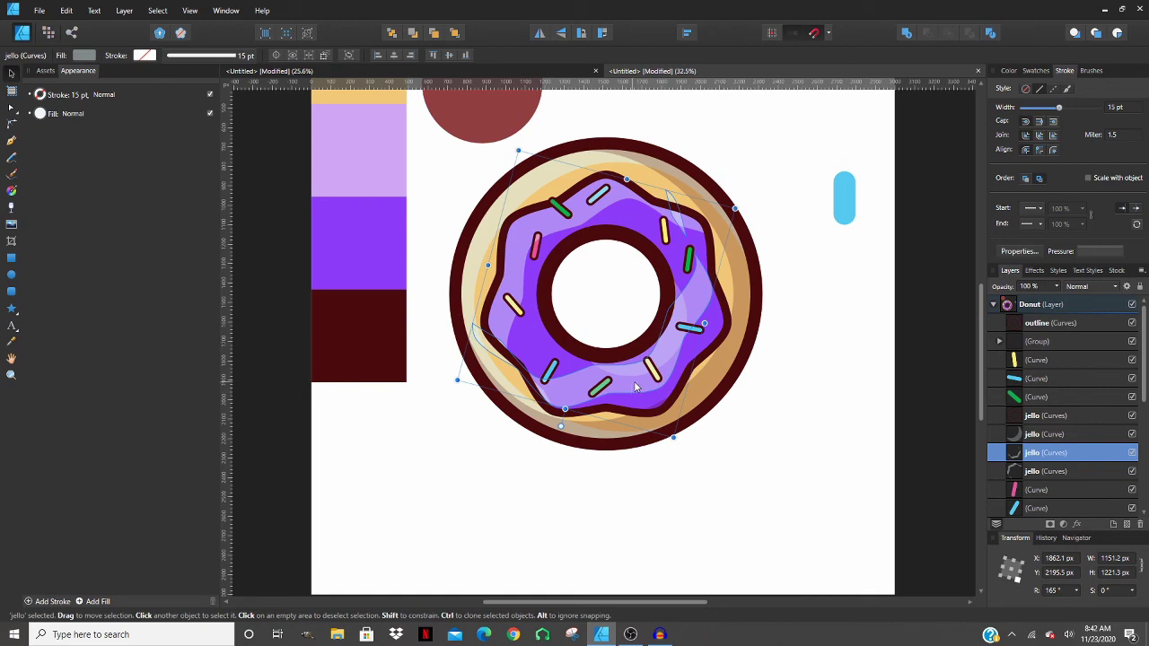
- Move the icing highlight copy over the icing's lower shaded edge and rotate it to 156.5° to follow the outline
drag(634, 386, 648, 406)
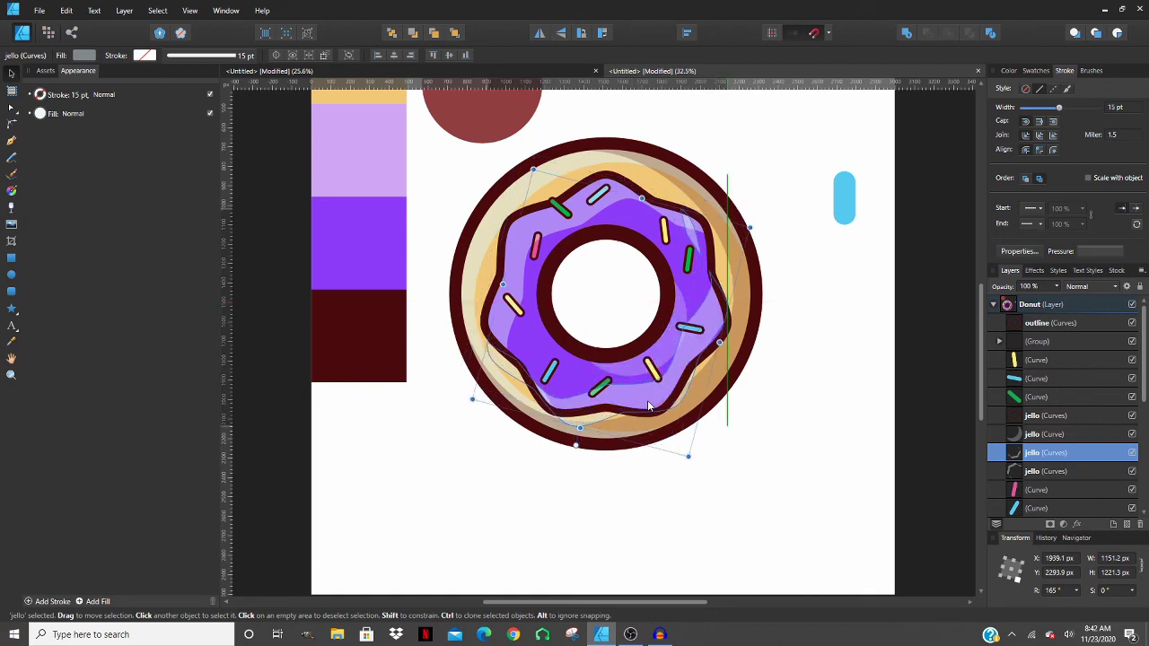
scroll(697, 387, up, 5)
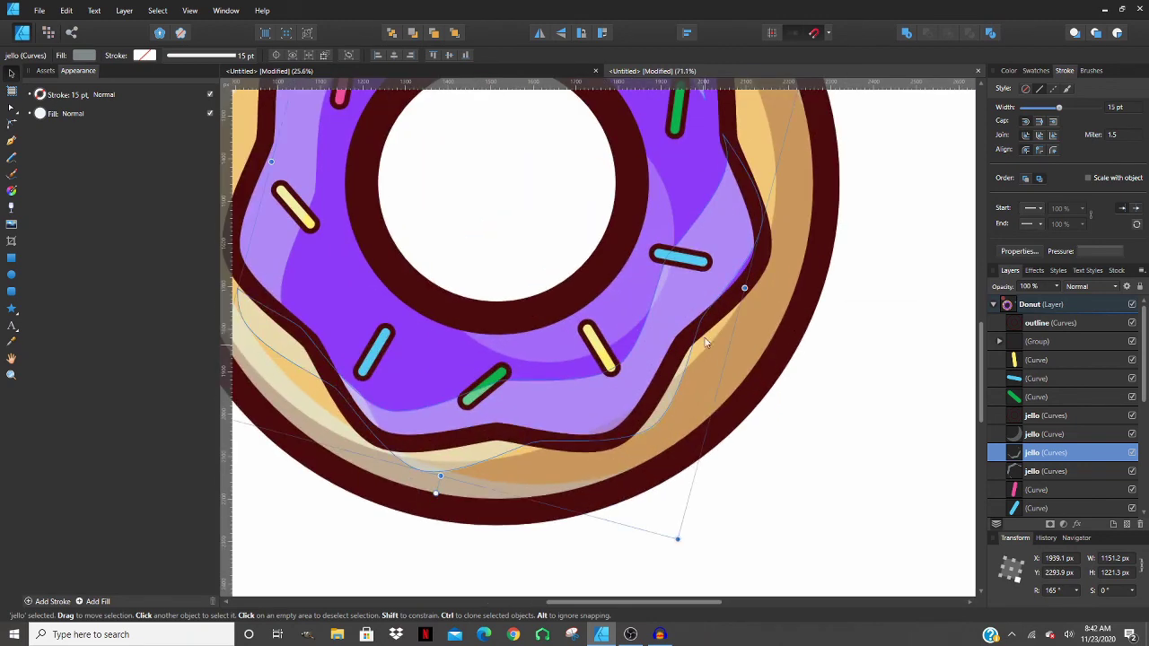
mouse_move(690, 263)
mouse_down()
mouse_move(645, 297)
mouse_move(689, 281)
mouse_up()
scroll(690, 281, down, 3)
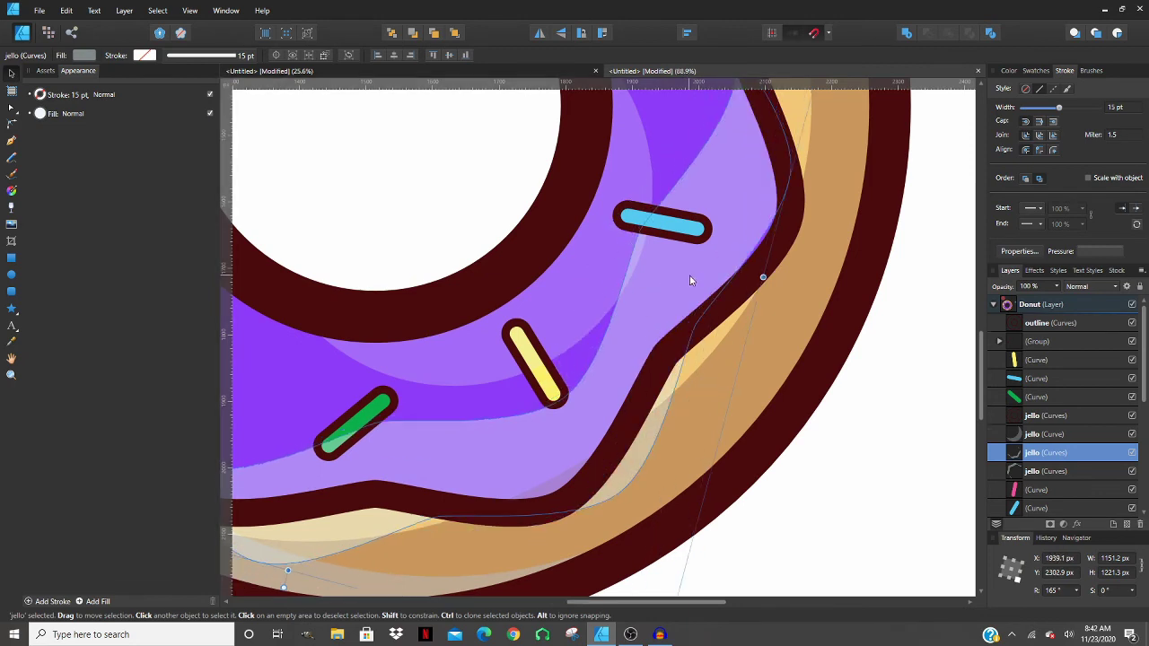
scroll(682, 283, up, 1)
scroll(782, 186, up, 1)
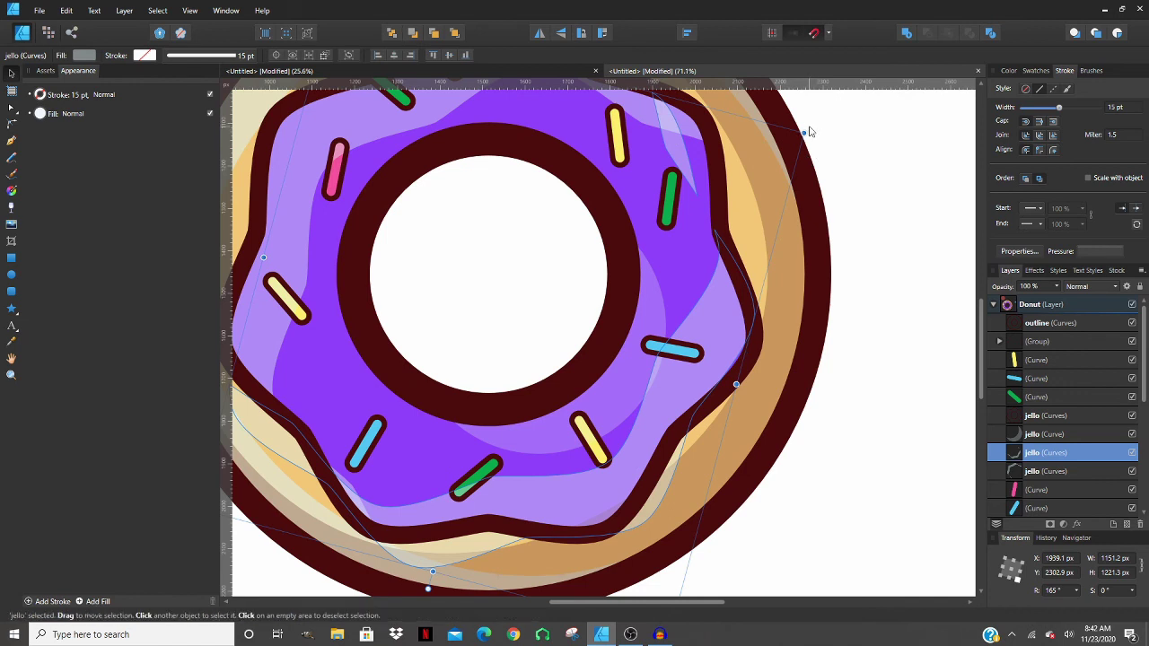
drag(804, 131, 855, 170)
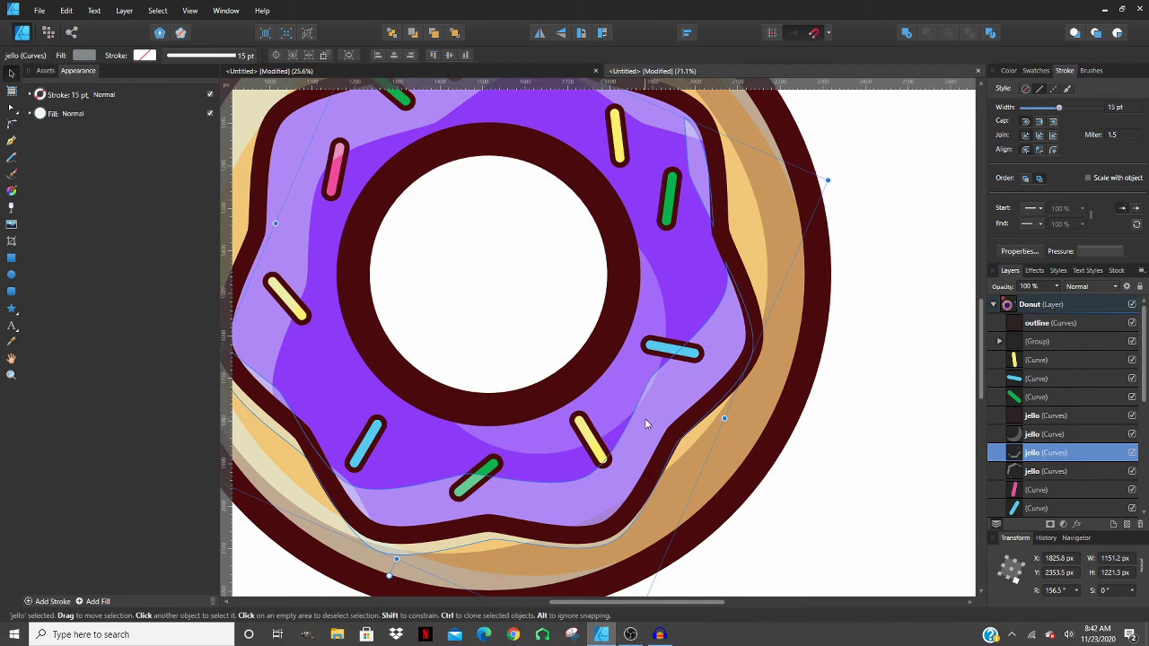
drag(646, 418, 644, 403)
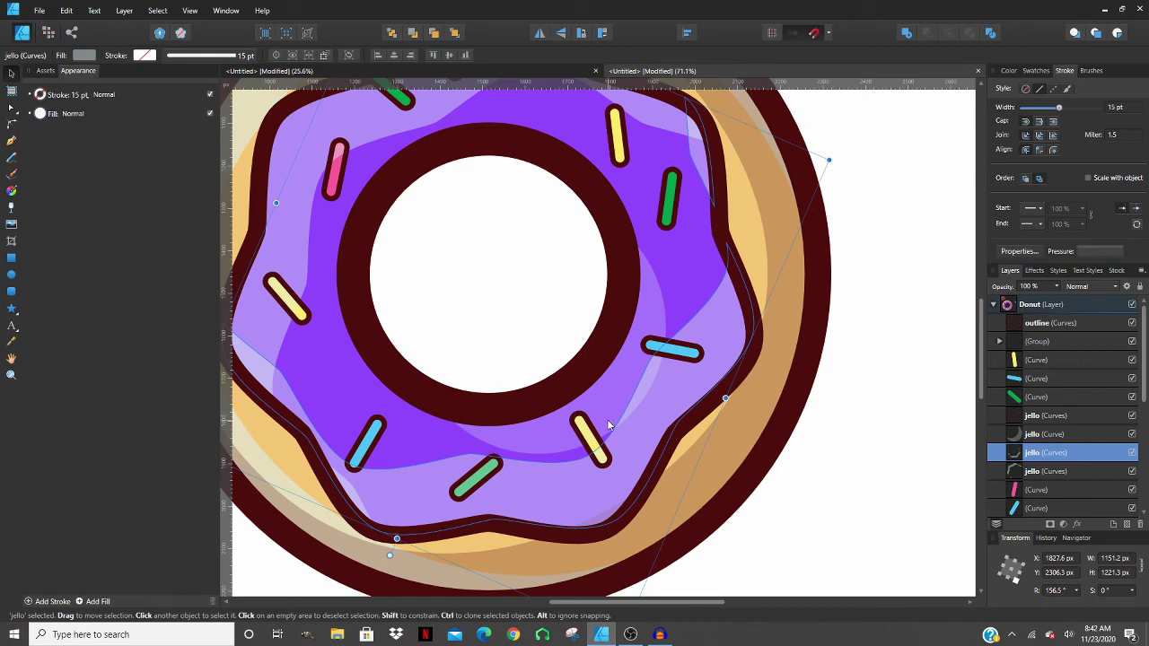
- Fine-tune the rotated icing copy in small increments to X 1824.6 px, Y 2317.3 px, fitting it to the icing outline
key(Right)
key(Right)
key(Right)
key(Right)
key(Right)
key(Right)
key(Right)
key(Right)
key(Right)
key(Right)
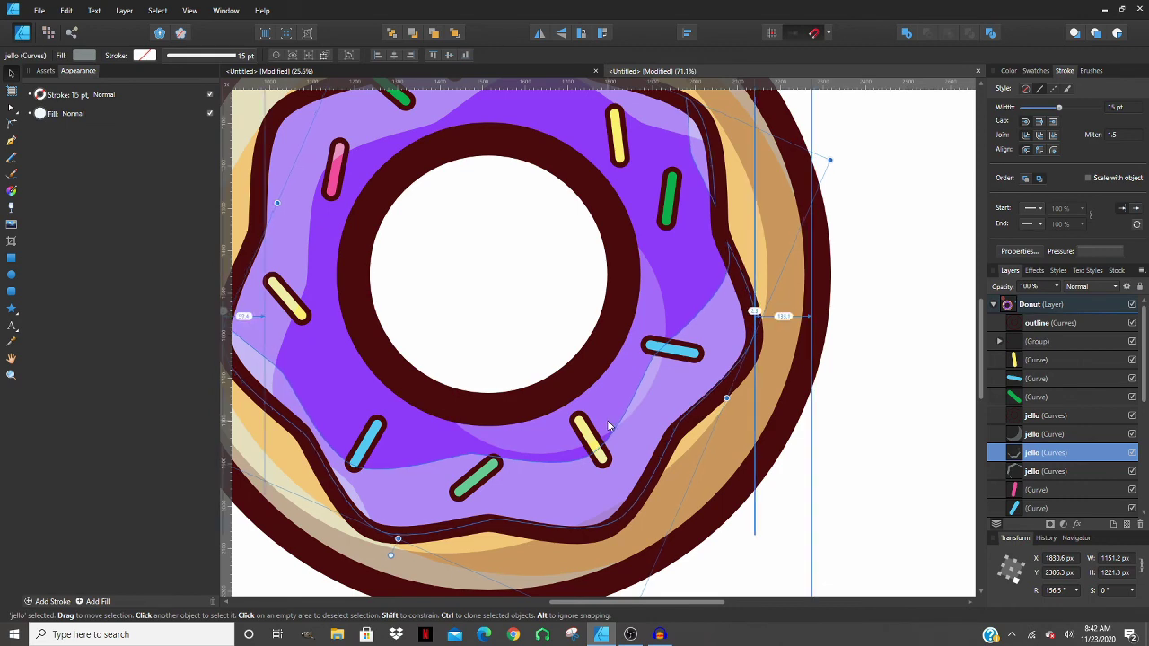
key(Down)
key(Down)
key(Down)
key(Down)
key(Down)
key(Down)
key(Down)
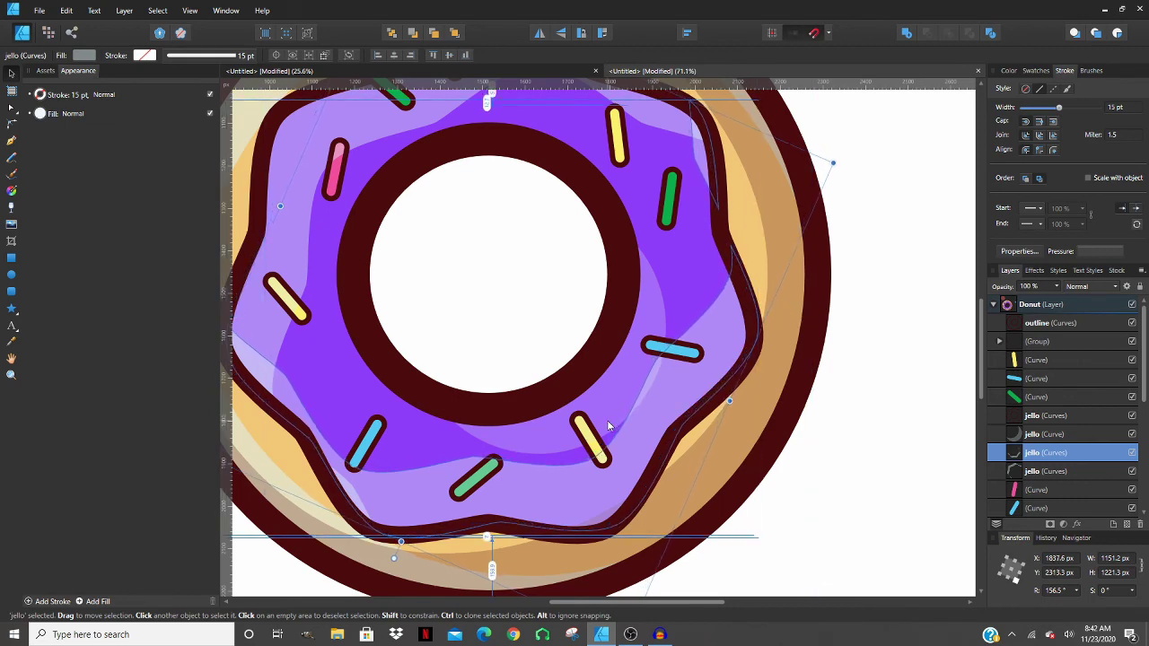
key(Left)
key(Left)
key(Left)
key(Left)
key(Left)
key(Left)
key(Left)
key(Left)
key(Left)
key(Left)
key(Left)
key(Left)
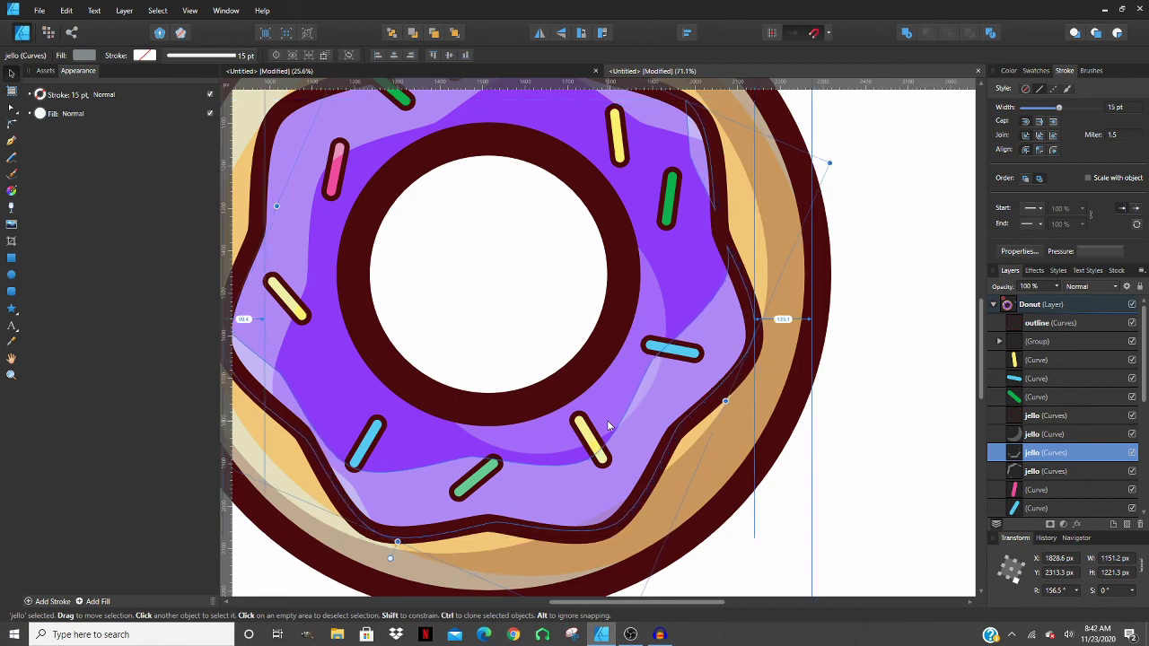
key(Down)
key(Down)
key(Left)
key(Down)
key(Down)
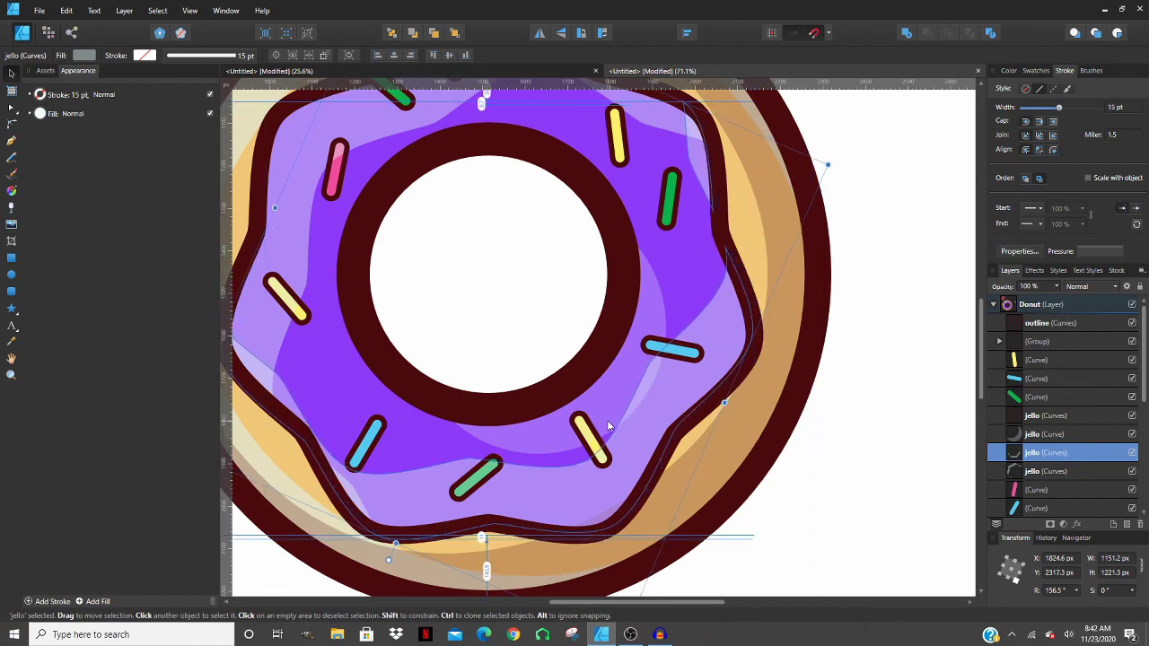
scroll(607, 420, down, 2)
scroll(467, 413, up, 4)
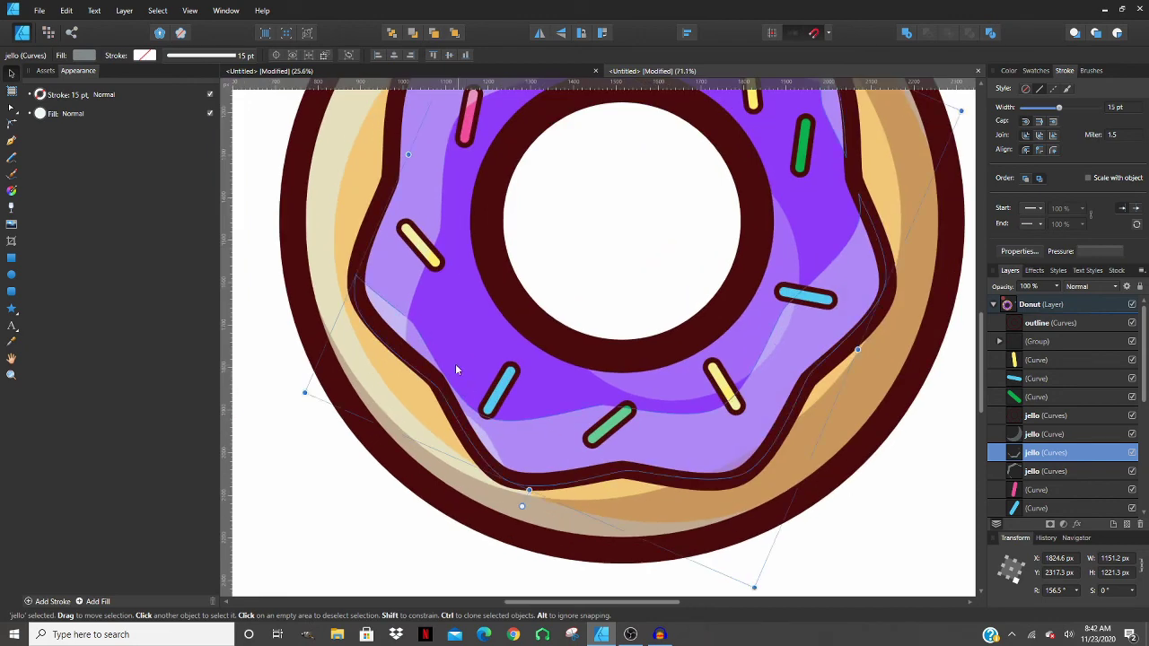
- Fill the rotated icing copy with the outline's maroon, CMYK 34, 100, 93, 53, at about three-quarters opacity as the icing shadow
scroll(446, 346, down, 5)
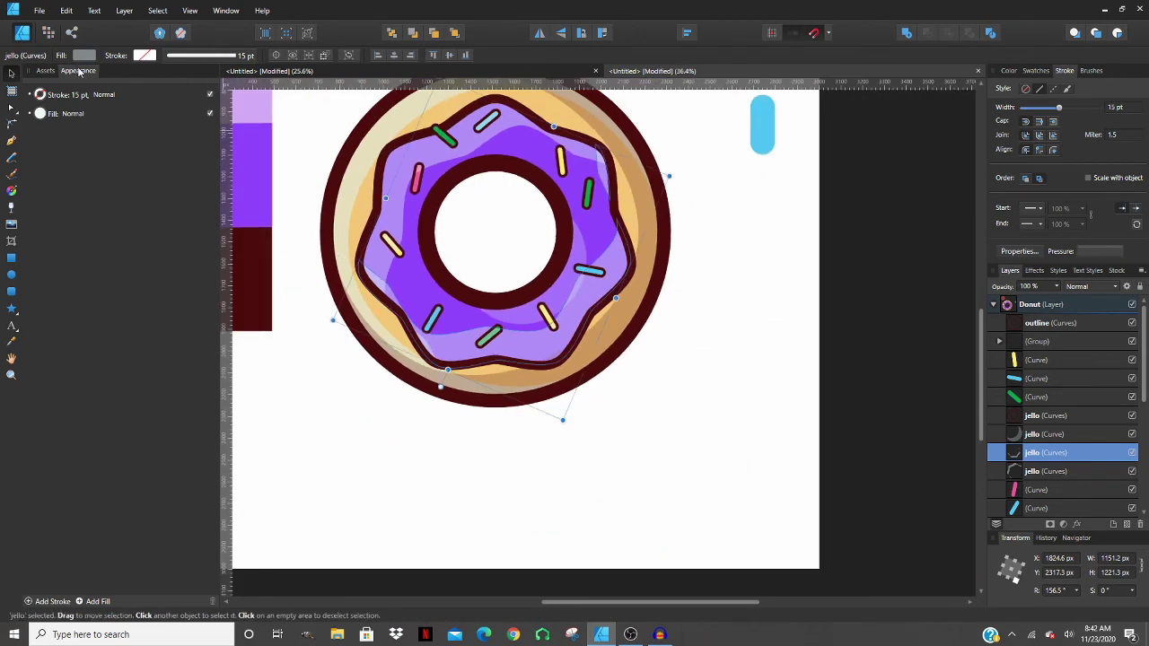
click(86, 54)
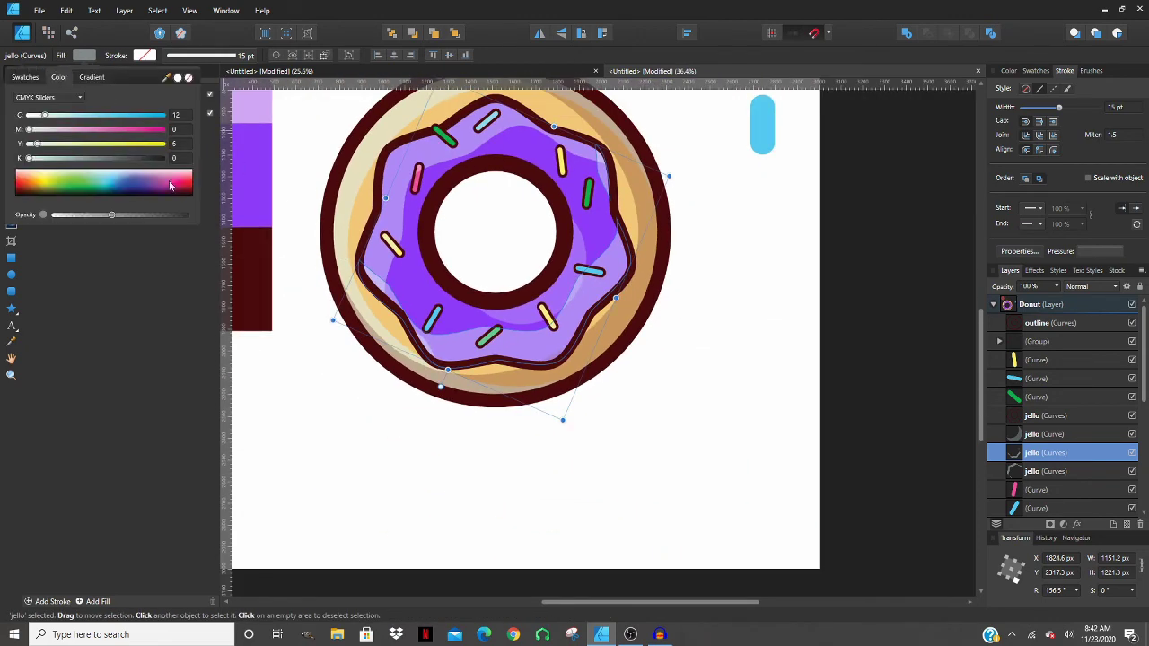
drag(170, 185, 191, 193)
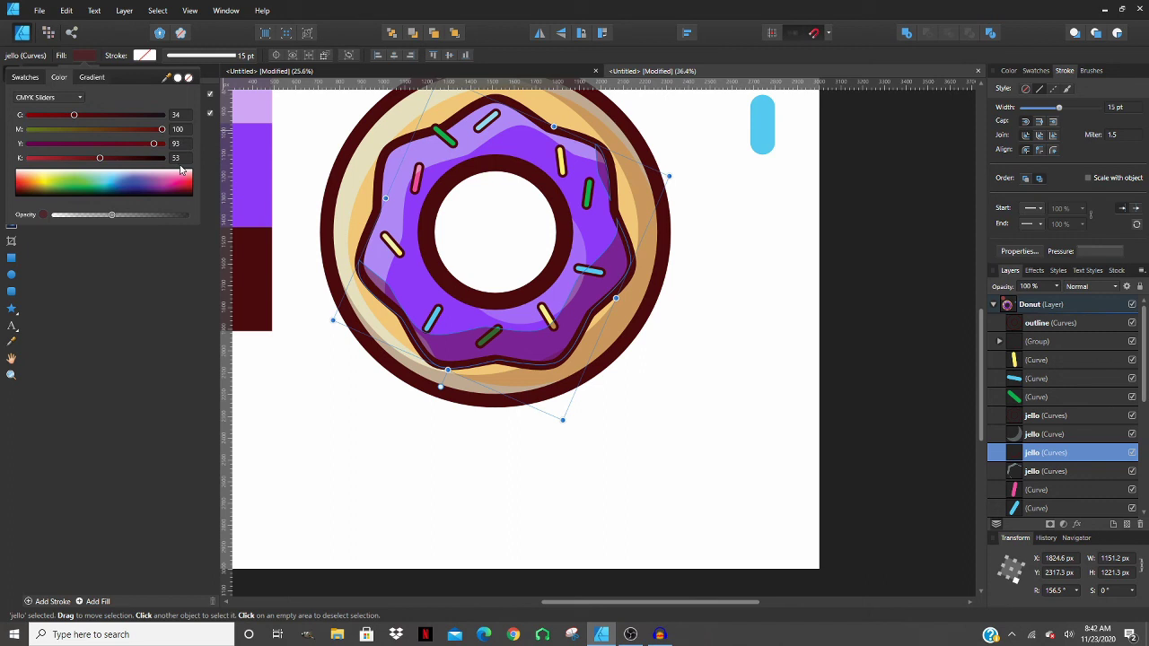
click(152, 215)
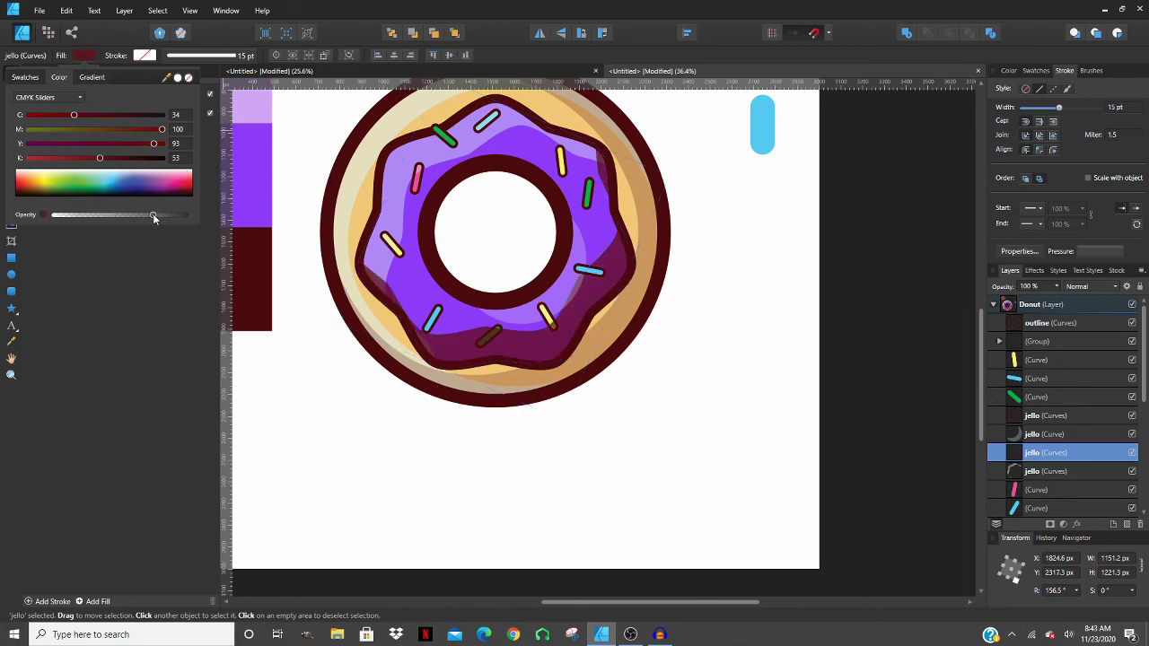
click(421, 425)
click(421, 425)
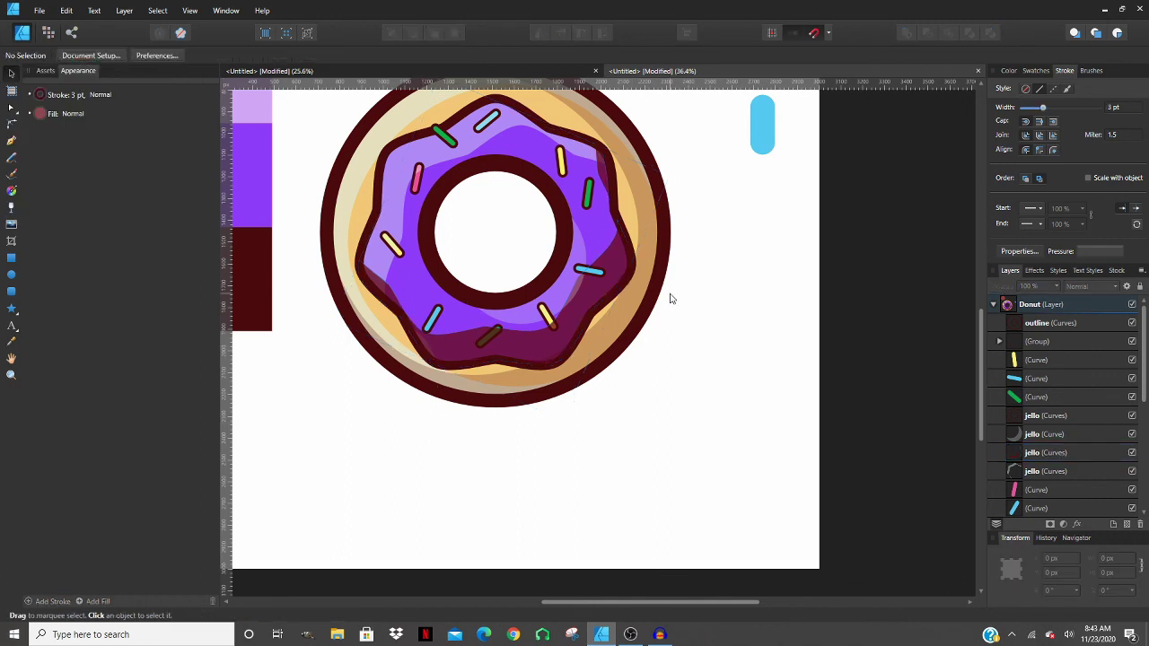
- Examine the donut's overall shading and the outline around its hole
scroll(682, 341, up, 1)
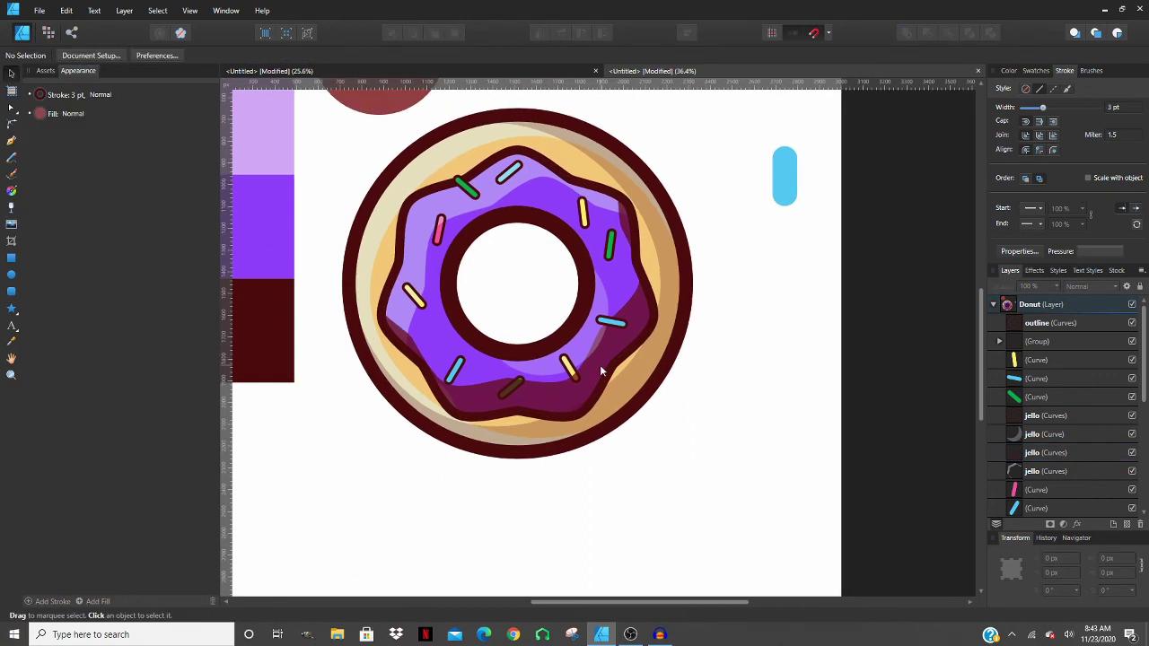
scroll(600, 364, down, 1)
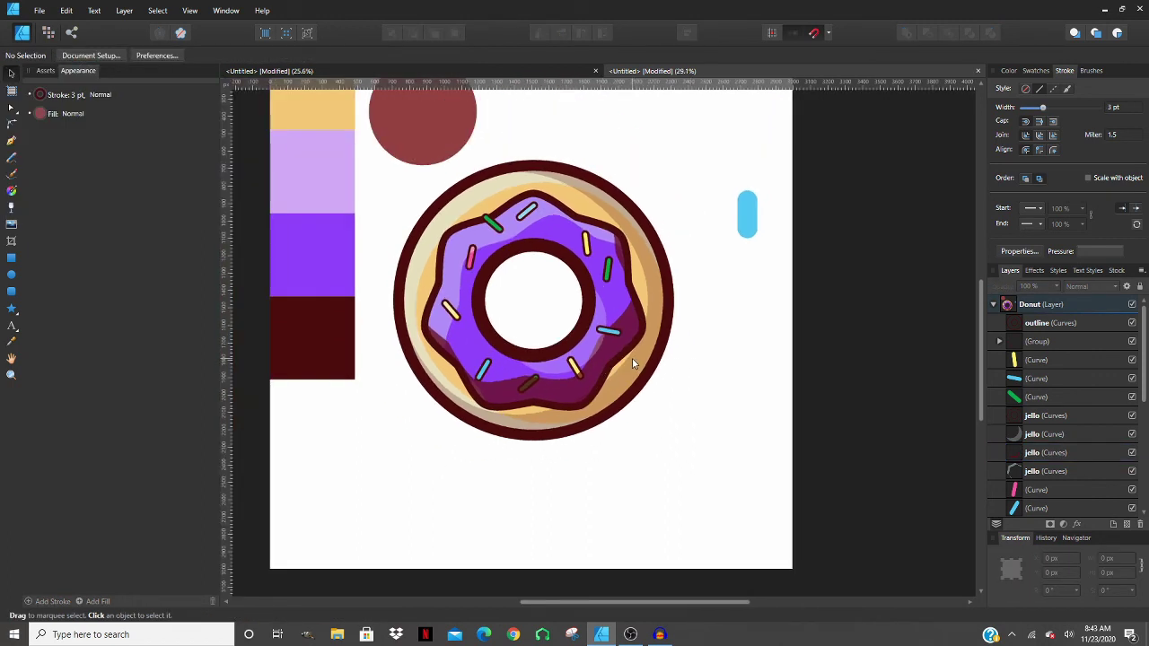
scroll(650, 329, down, 1)
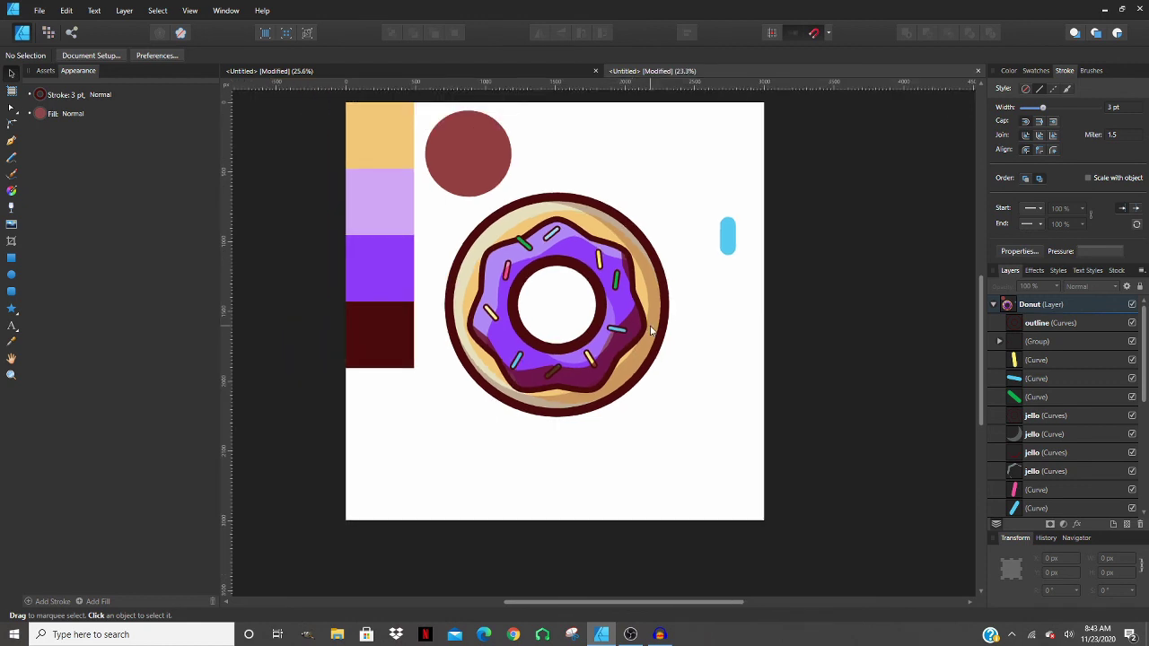
scroll(616, 289, up, 2)
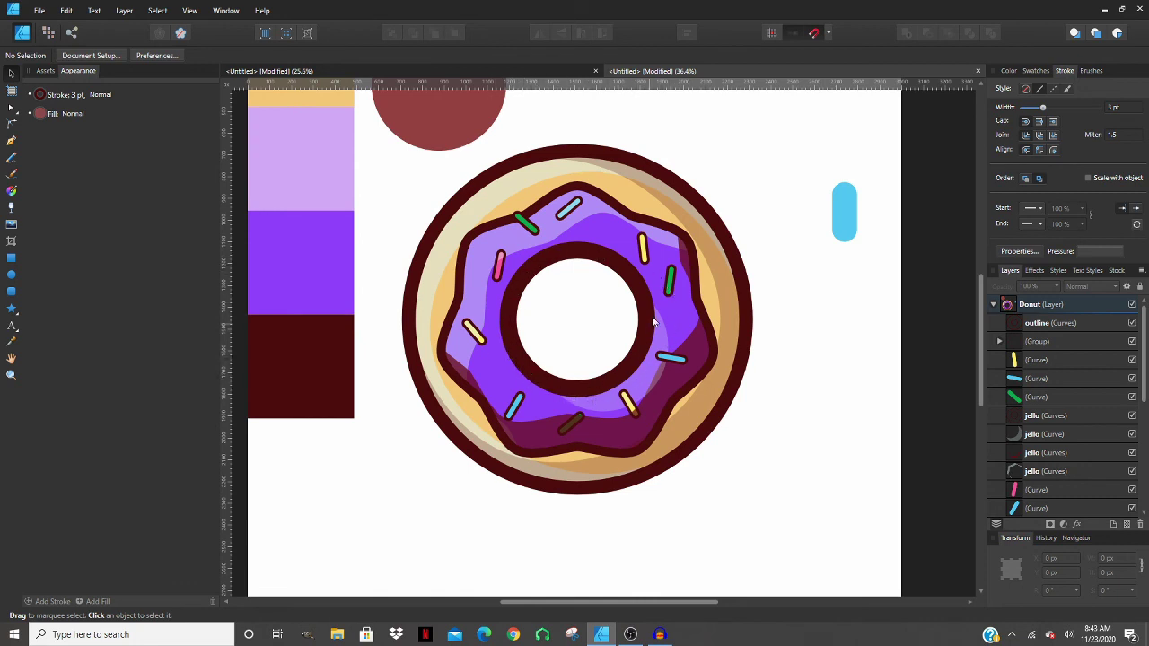
scroll(531, 278, up, 1)
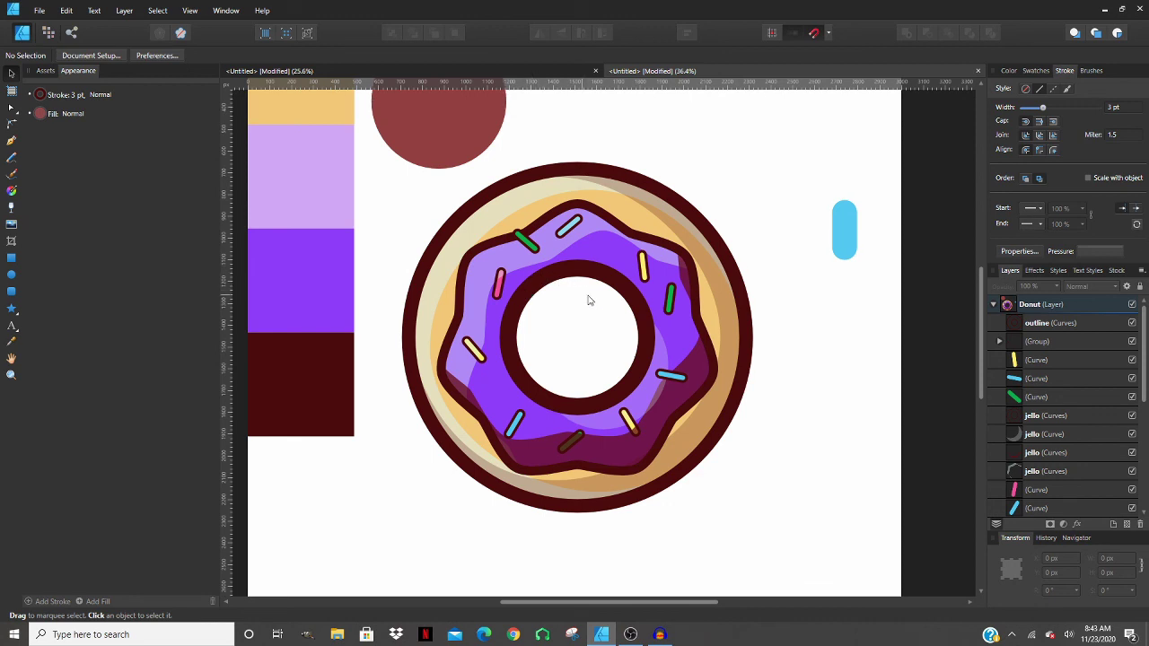
scroll(605, 300, up, 3)
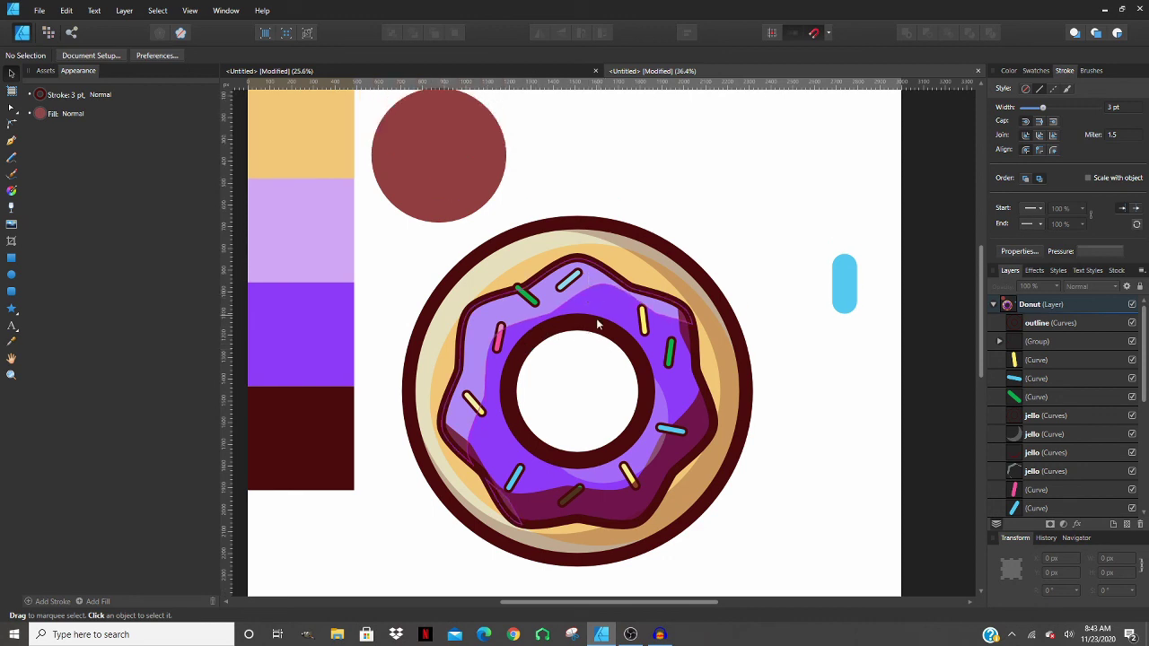
click(592, 326)
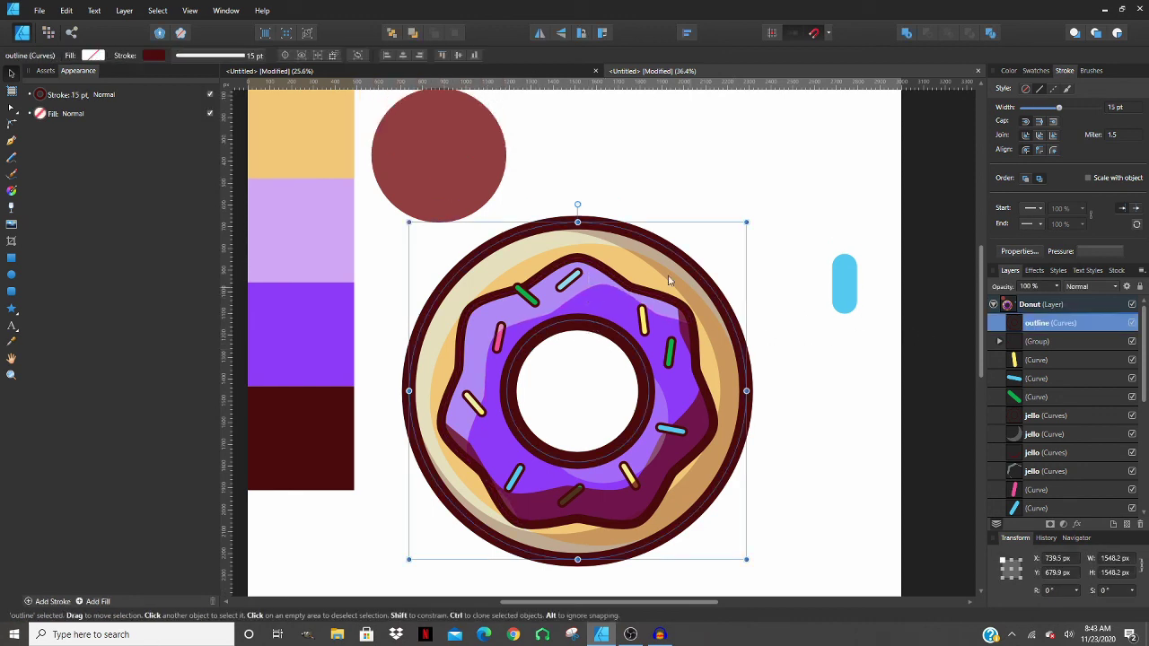
- Duplicate the brownish-red circle beside the original, remove the copy's fill and give it a maroon 15 pt stroke
click(478, 173)
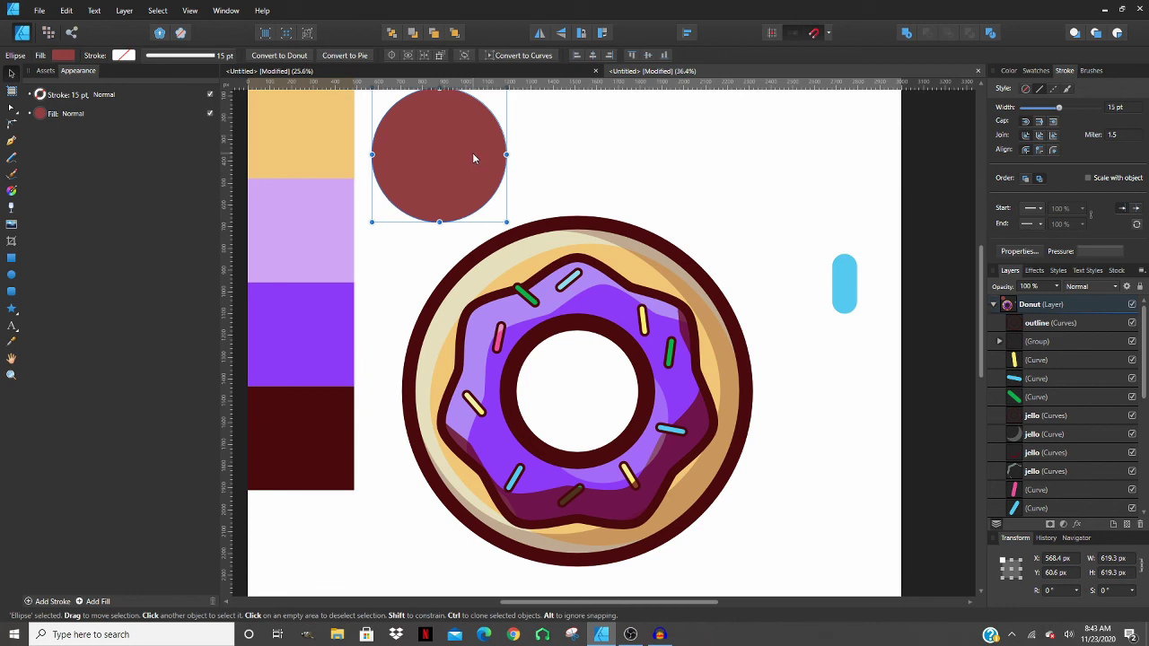
drag(473, 153, 658, 161)
click(70, 55)
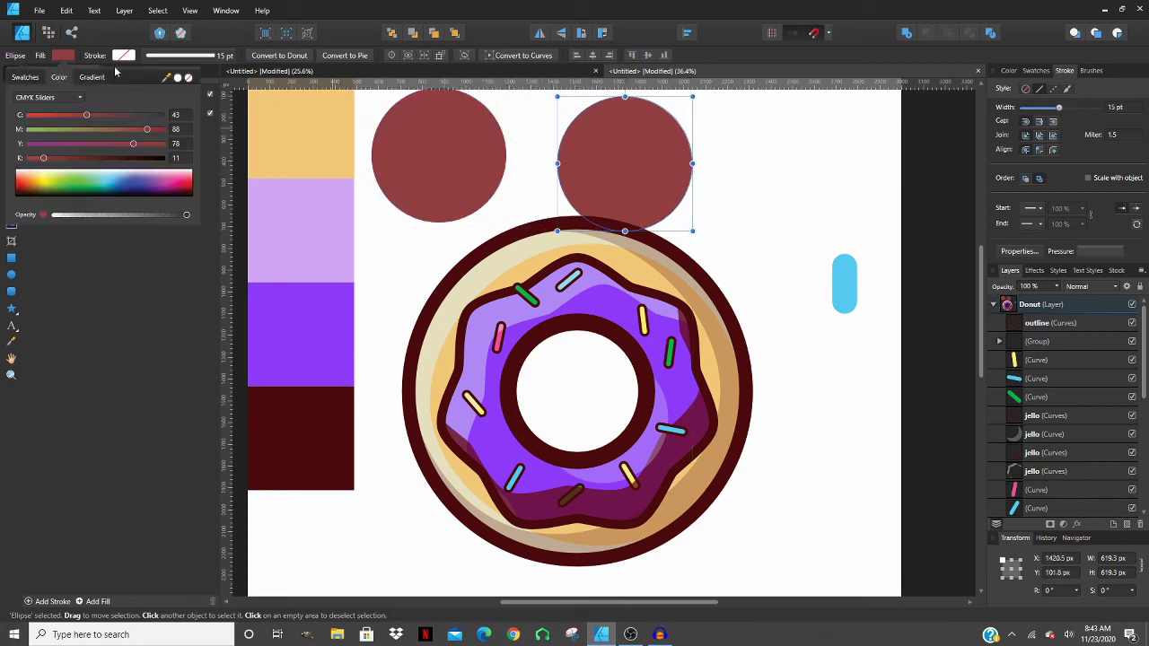
click(188, 78)
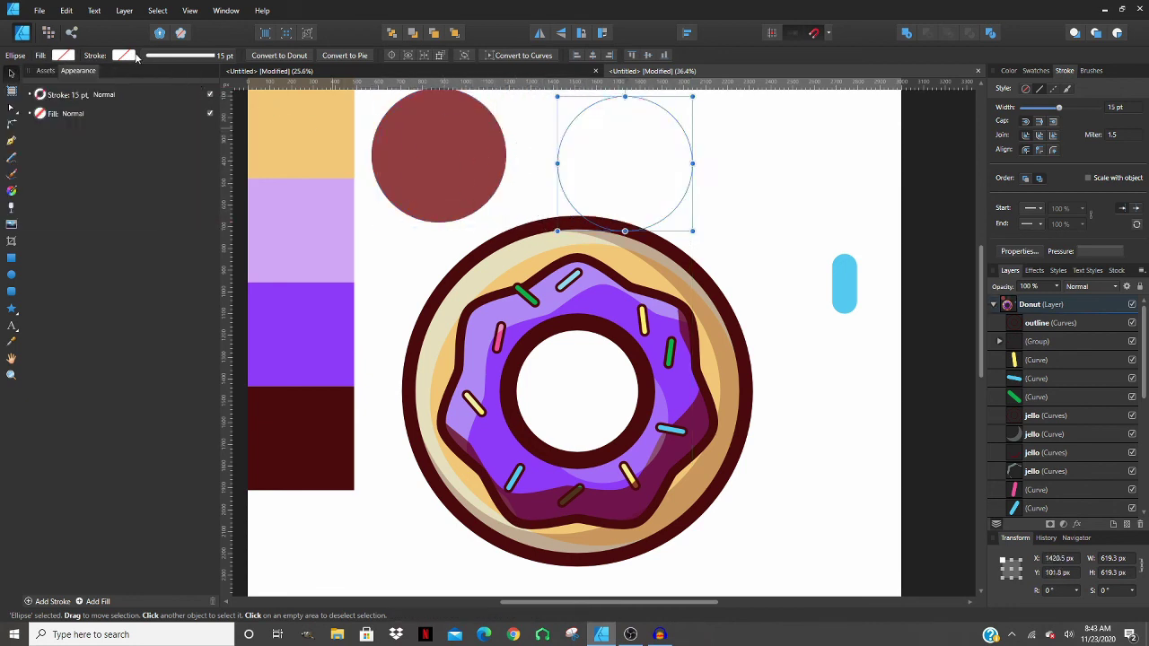
click(126, 56)
click(62, 97)
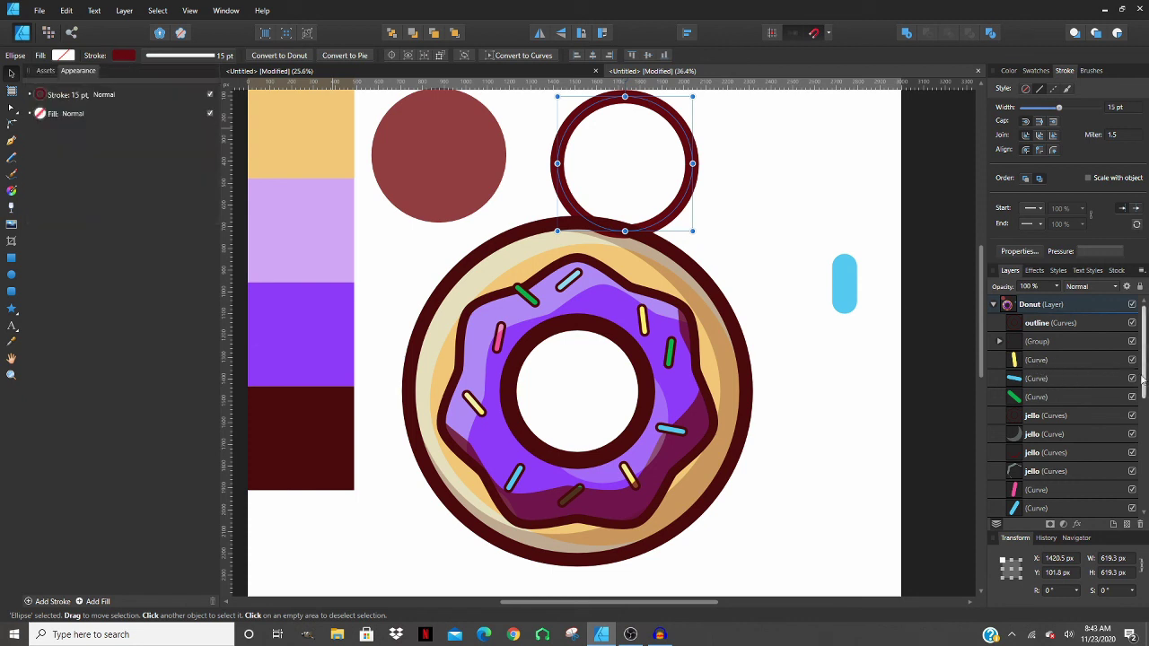
- Place the maroon ring directly above the purple icing in the stacking order and fit it around the donut hole at 724 px wide
scroll(1140, 395, down, 5)
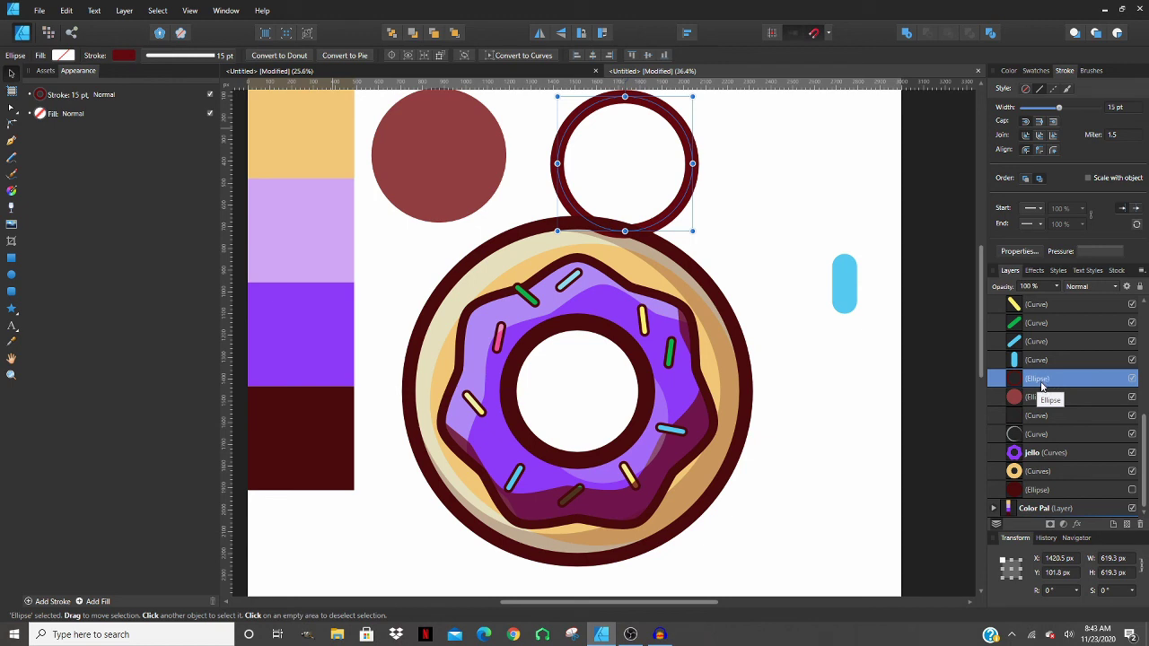
drag(1041, 384, 1035, 449)
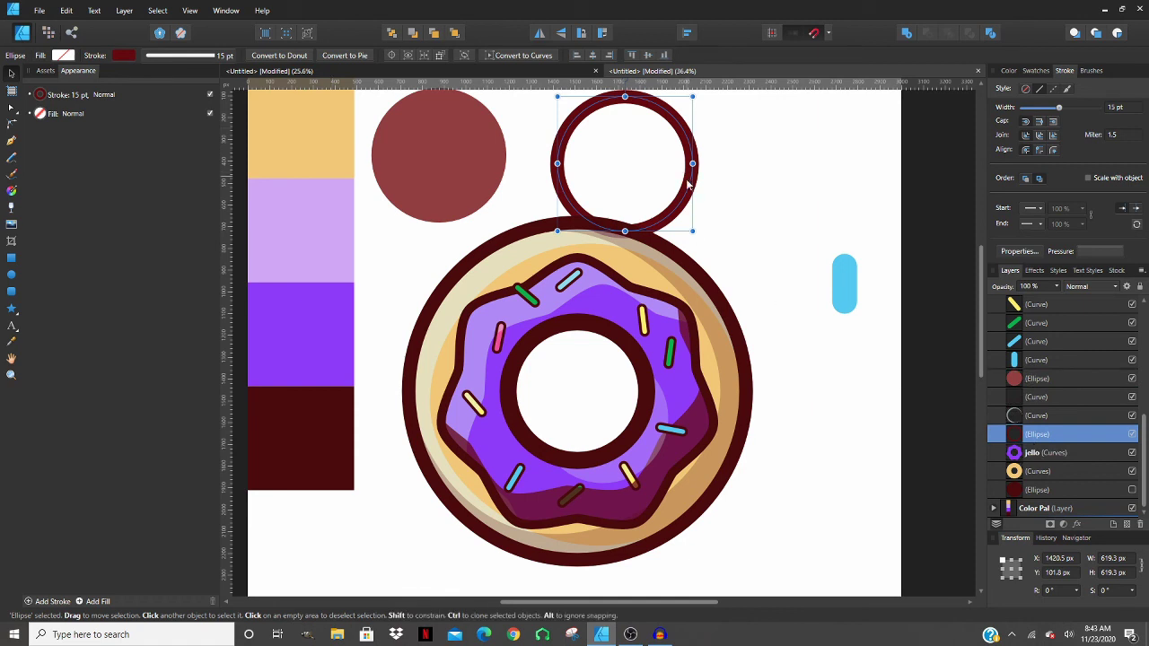
drag(688, 187, 638, 414)
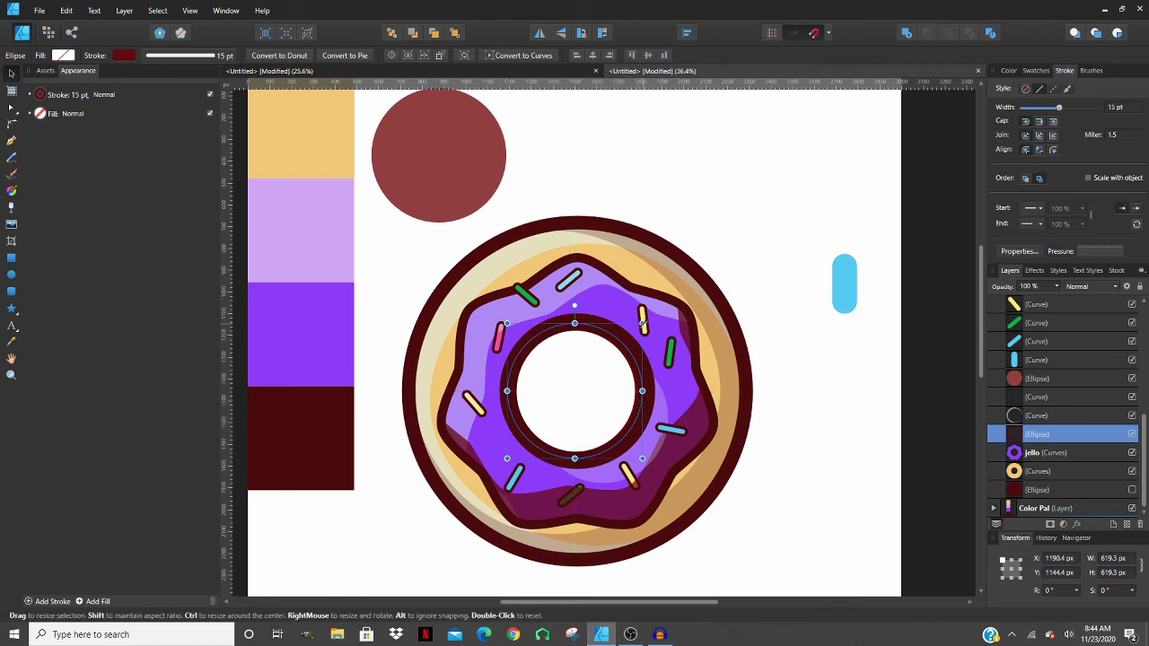
drag(643, 321, 711, 308)
scroll(643, 334, up, 4)
drag(802, 289, 789, 303)
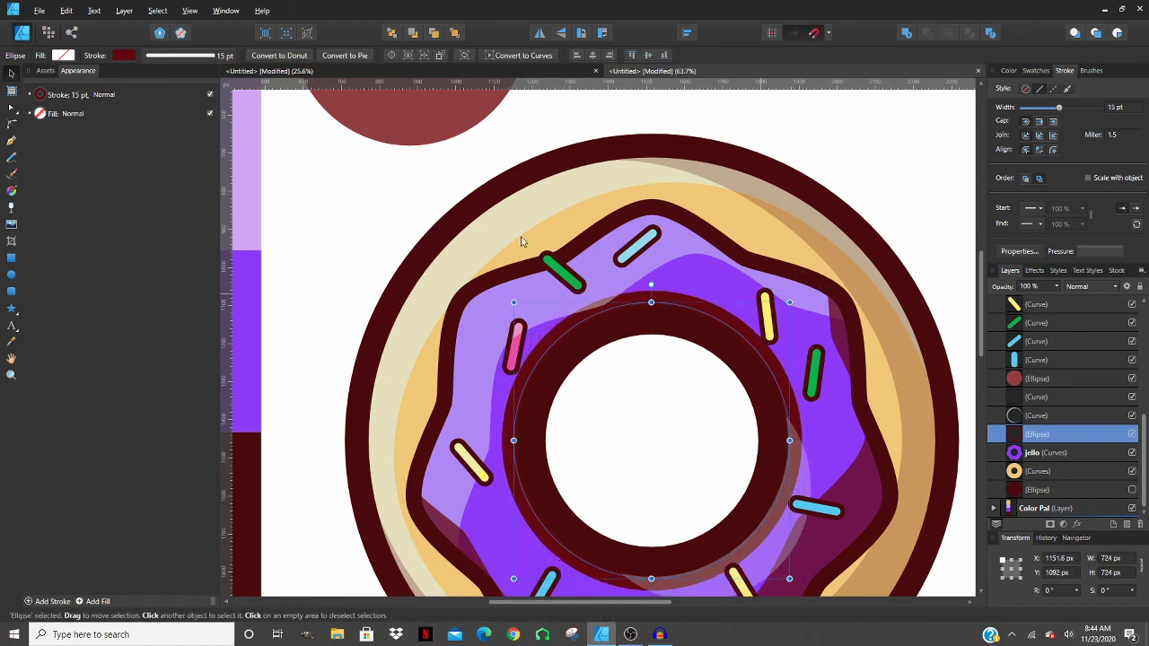
- Darken the ring's stroke by setting its black value to 90, and make it semi-transparent as a shadow around the hole
click(124, 56)
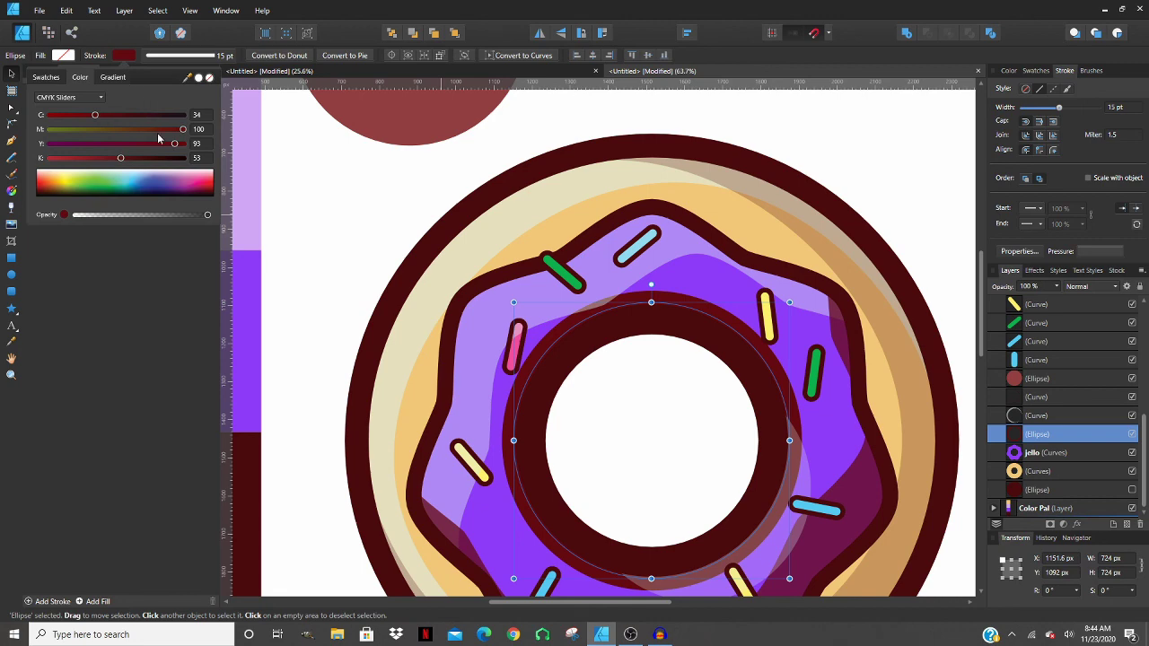
click(176, 159)
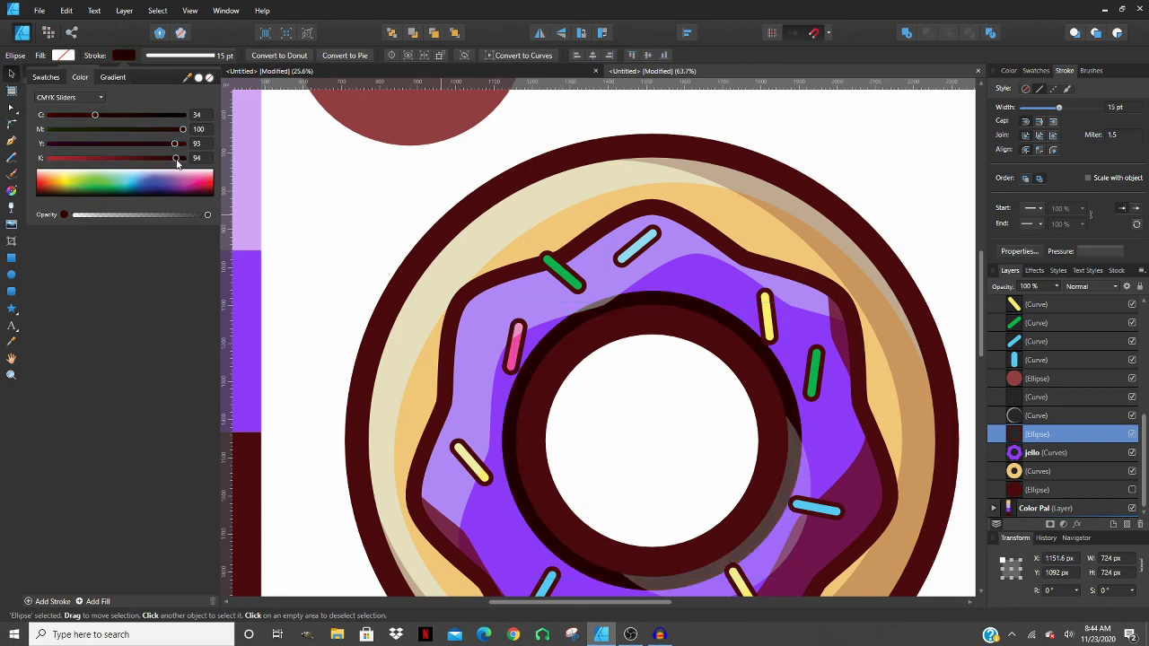
click(196, 159)
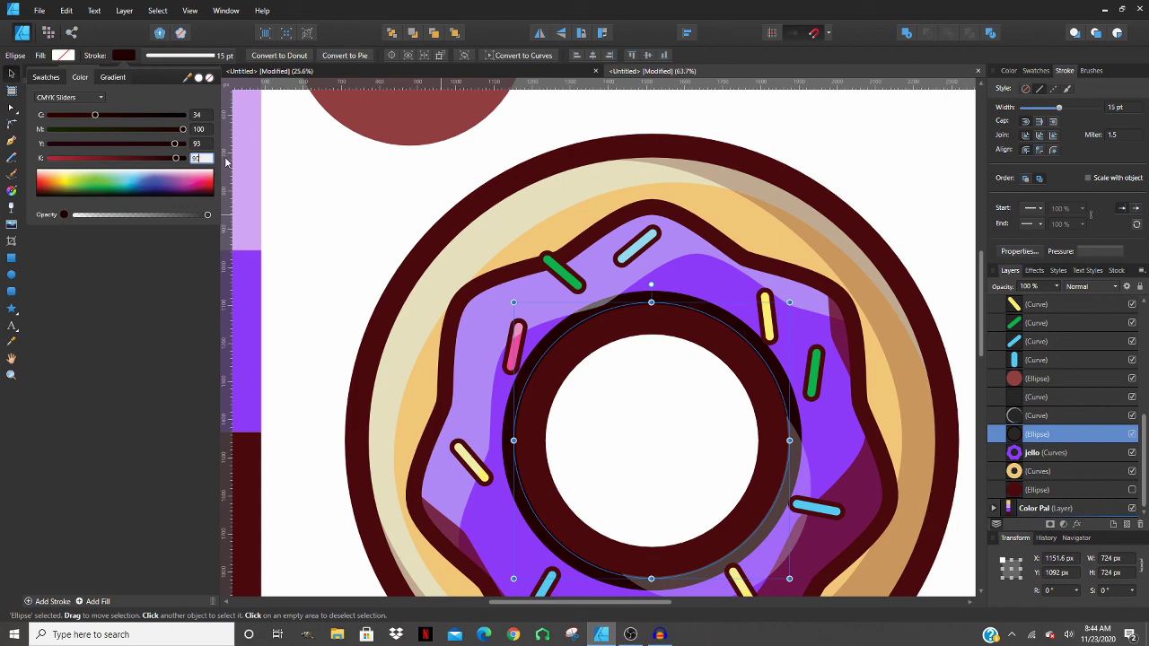
text(90)
key(Return)
click(342, 225)
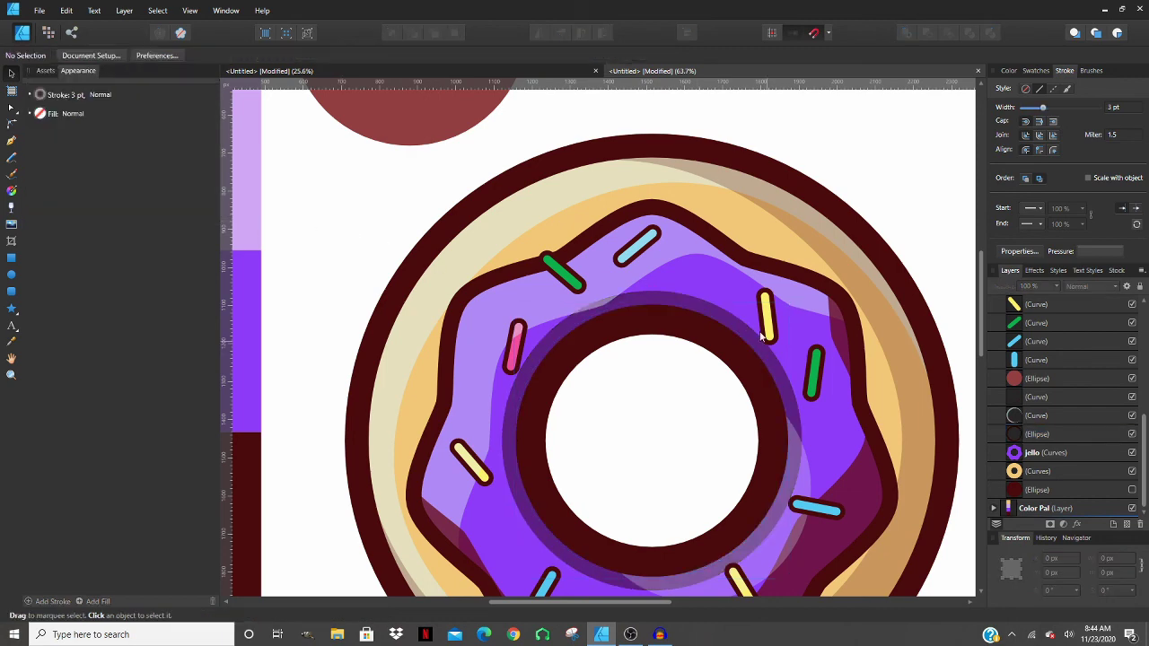
- Duplicate the finished Donut layer so a full copy sits above the original
scroll(682, 471, down, 4)
scroll(643, 359, up, 2)
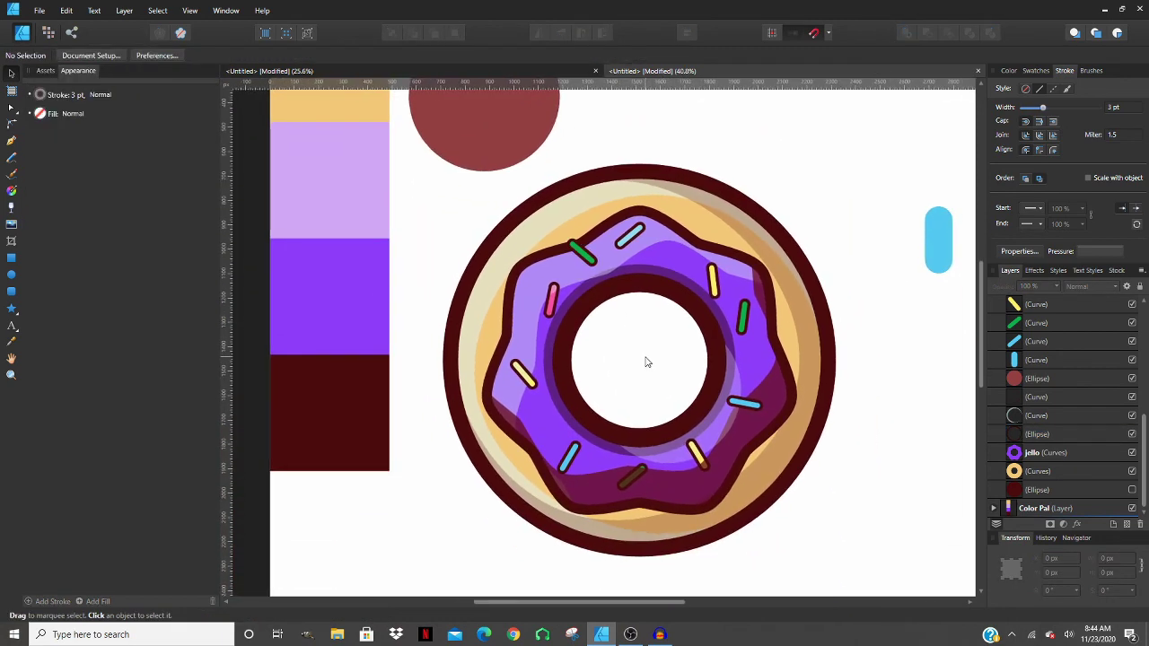
scroll(574, 310, down, 2)
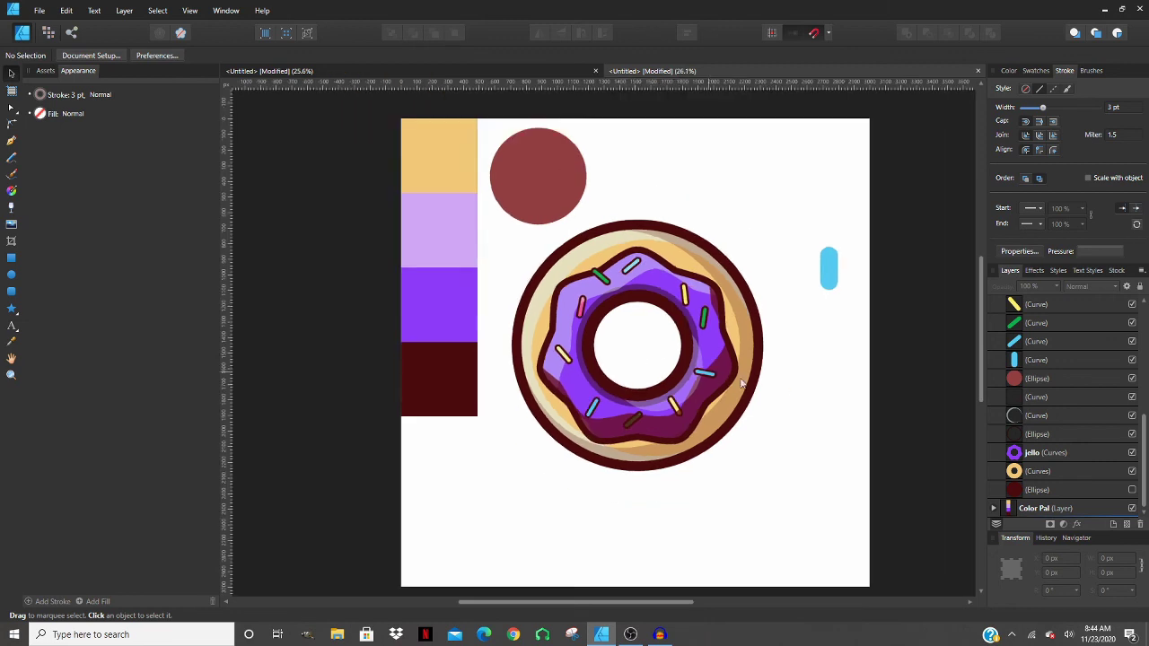
scroll(779, 375, down, 2)
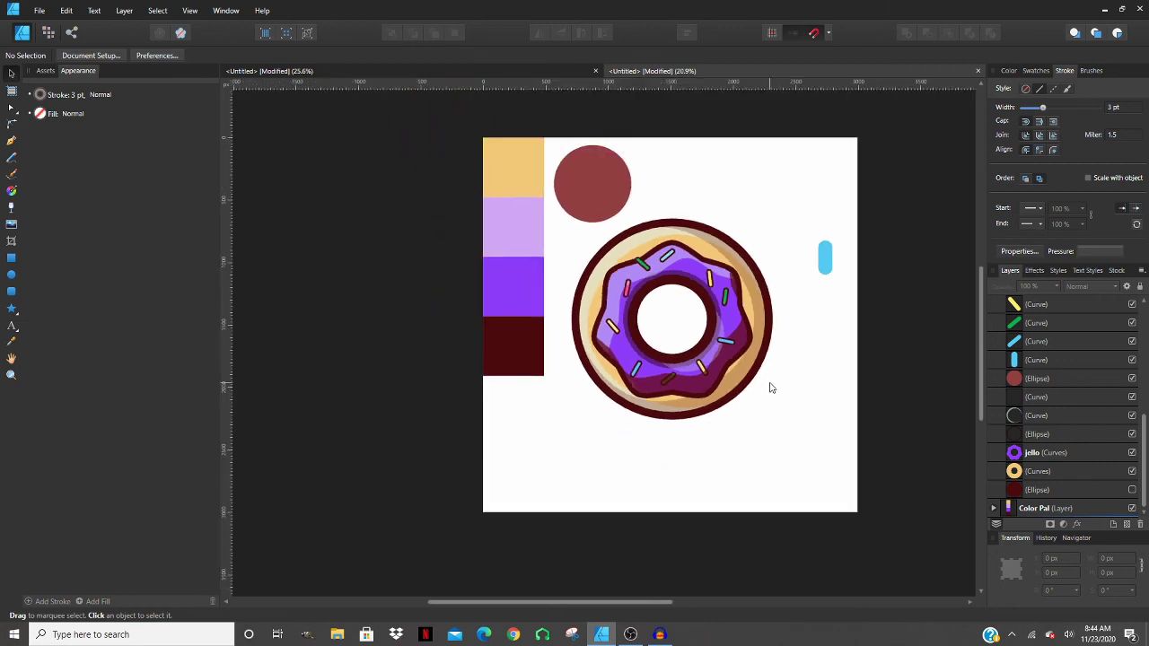
scroll(769, 387, up, 1)
drag(694, 380, 682, 383)
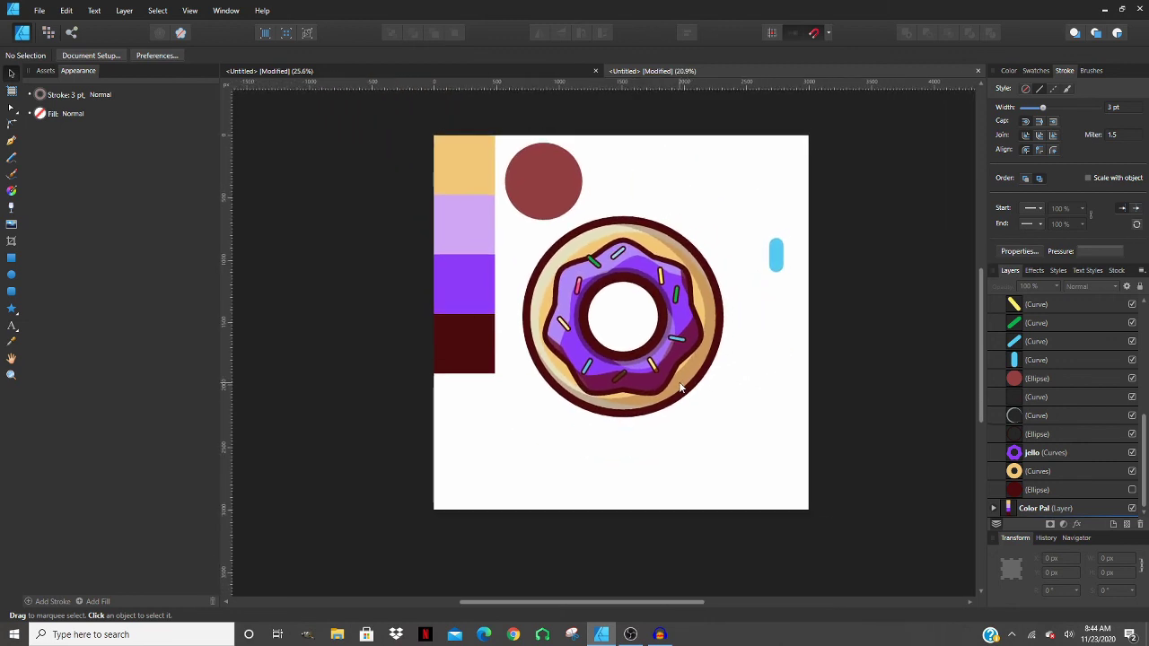
scroll(1092, 352, up, 5)
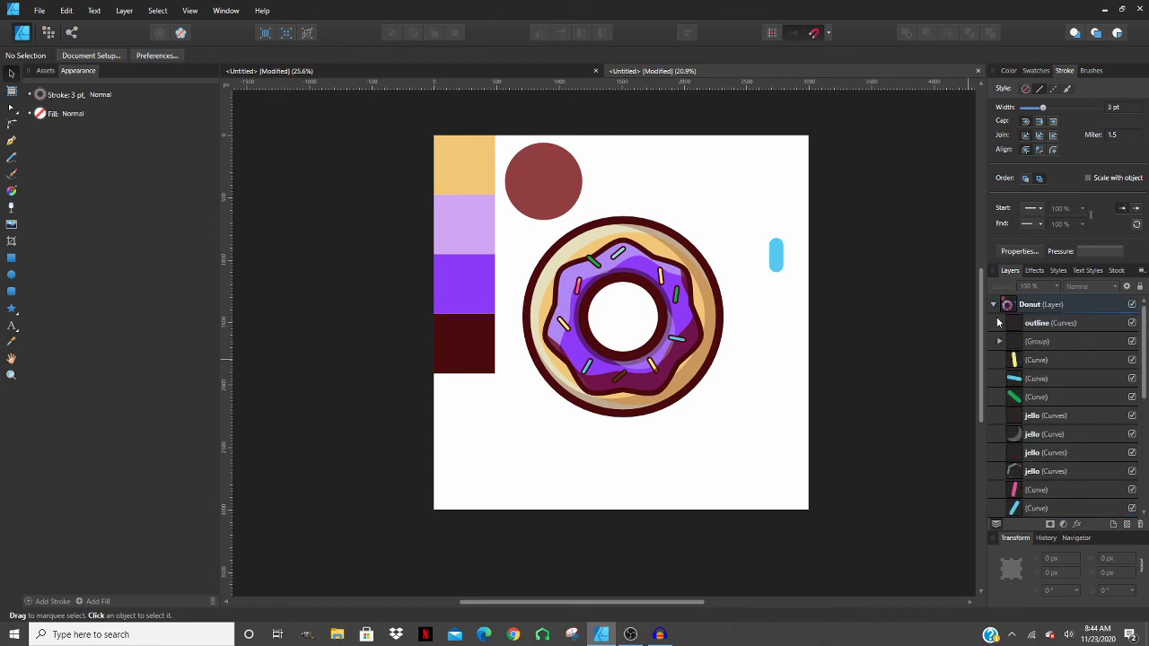
click(995, 306)
click(1019, 310)
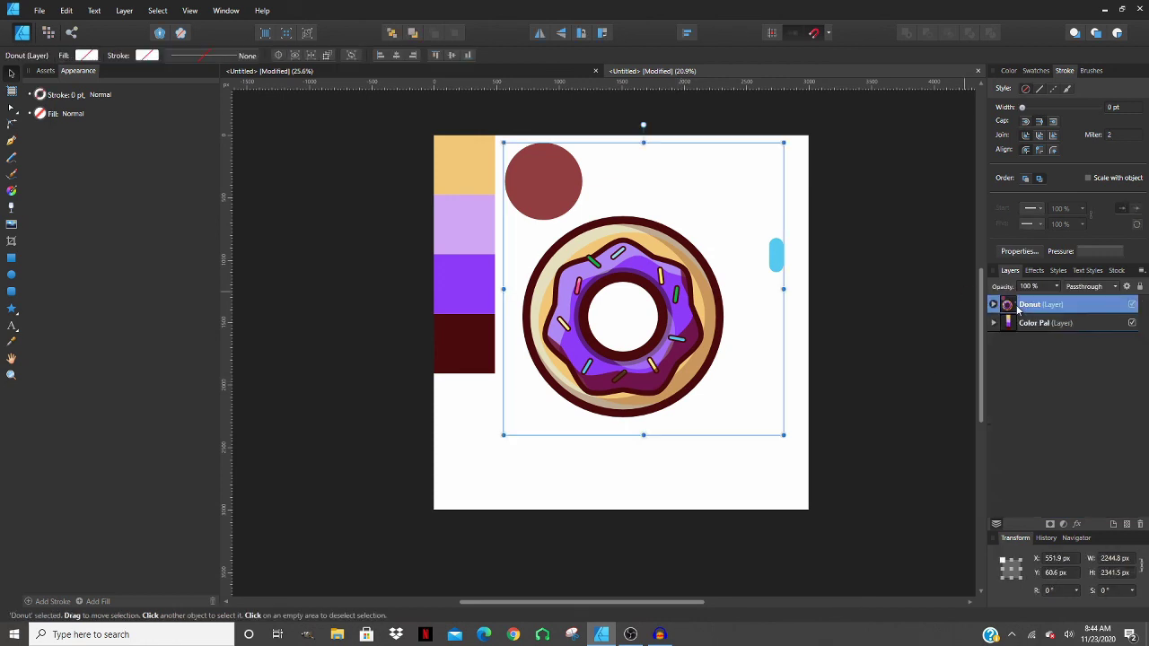
key(ctrl+j)
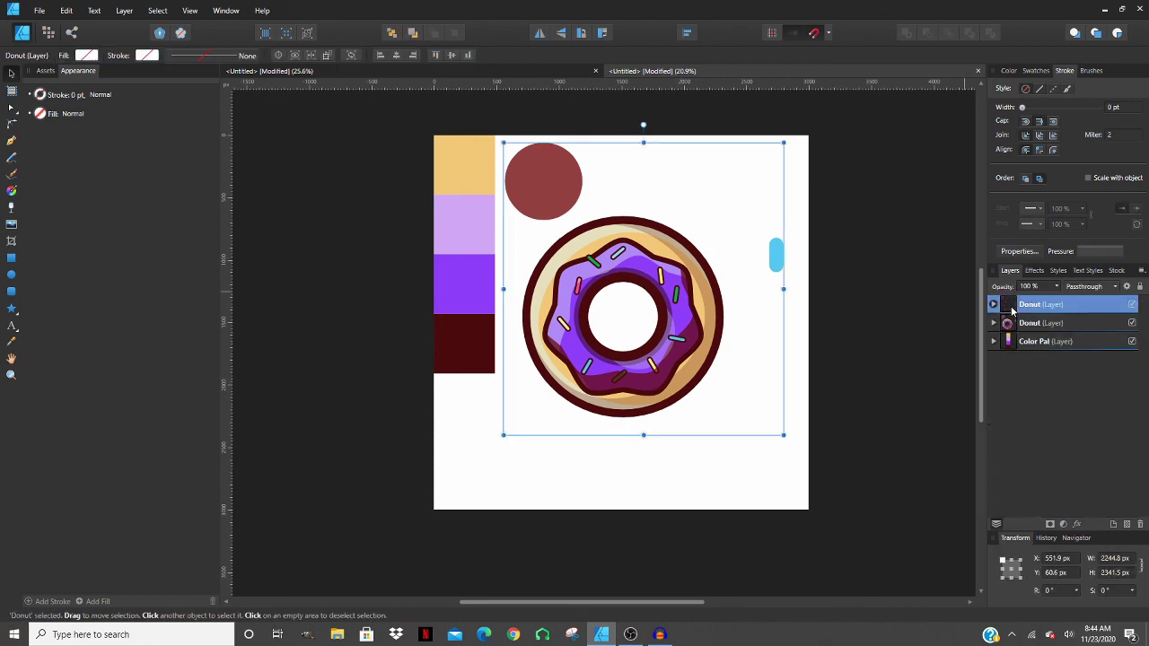
click(415, 117)
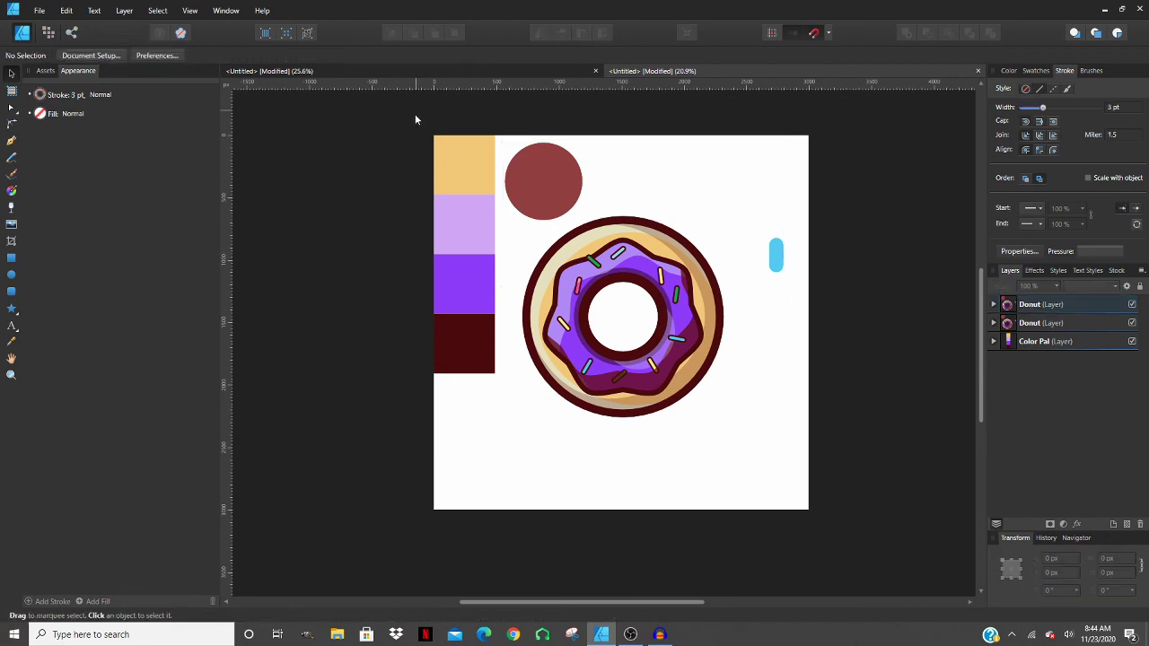
- Hide the Color Pal layer so its swatch column no longer shows on the artboard
click(993, 304)
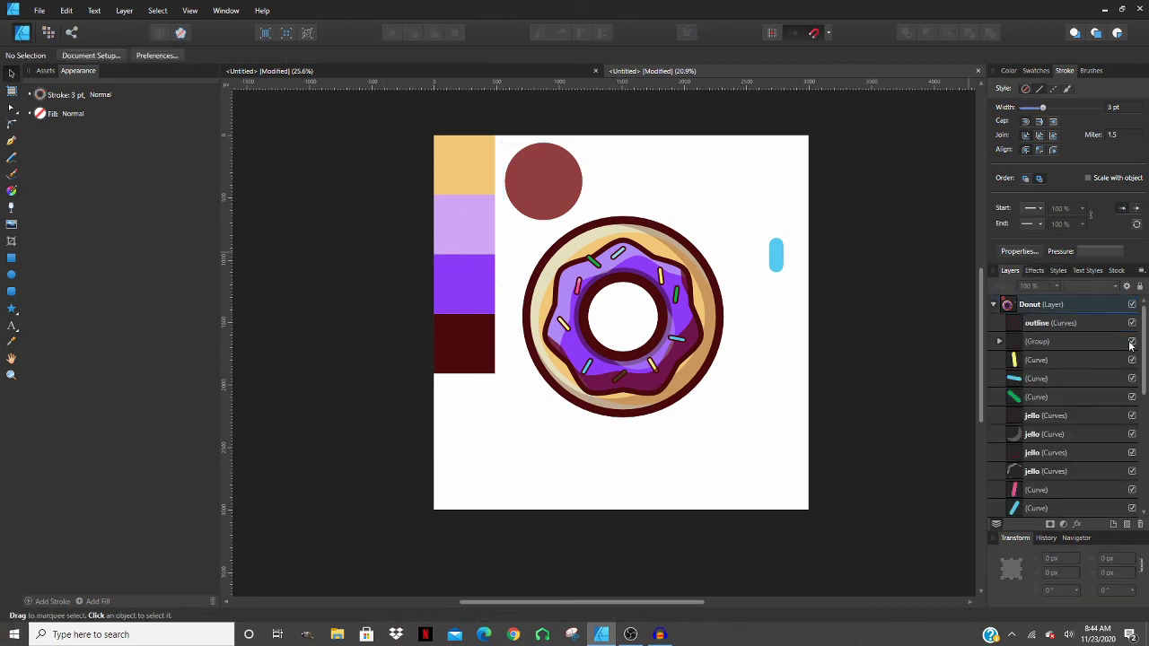
click(993, 305)
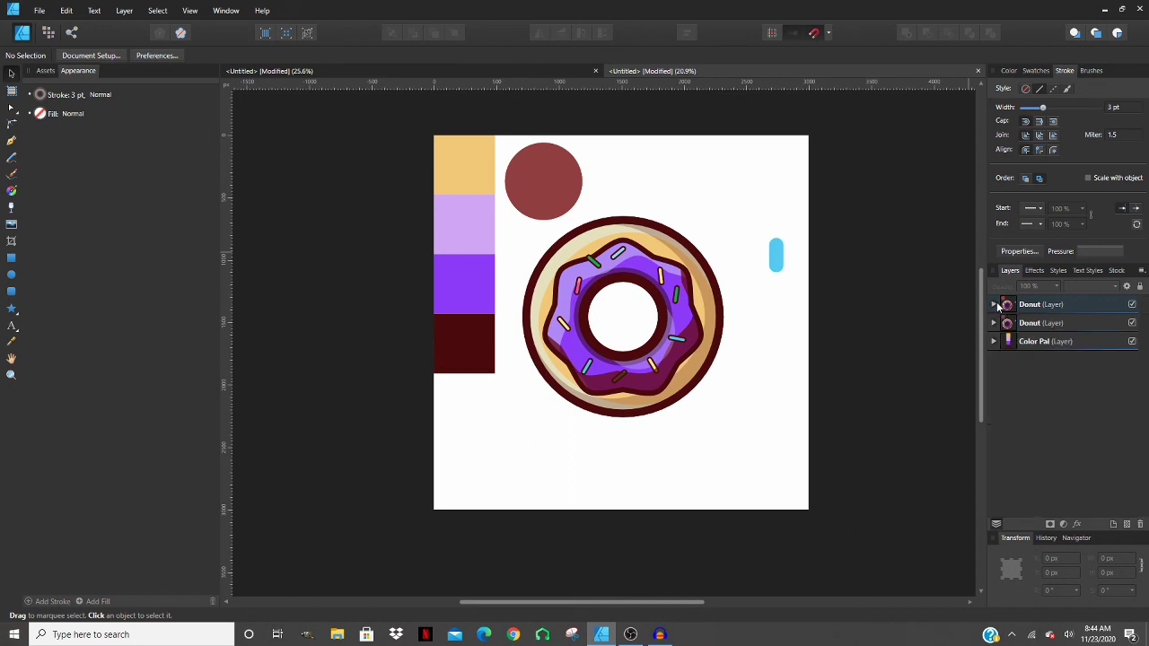
click(1132, 341)
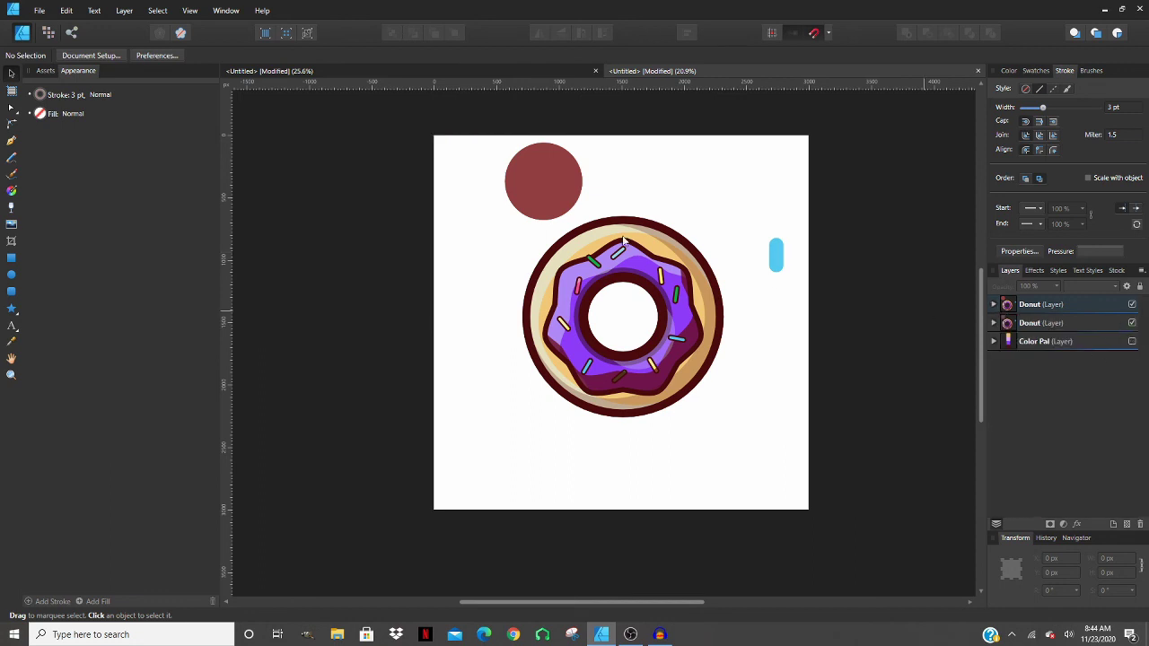
- Delete the brownish-red circle above the donut from both Donut layers
click(565, 194)
click(736, 239)
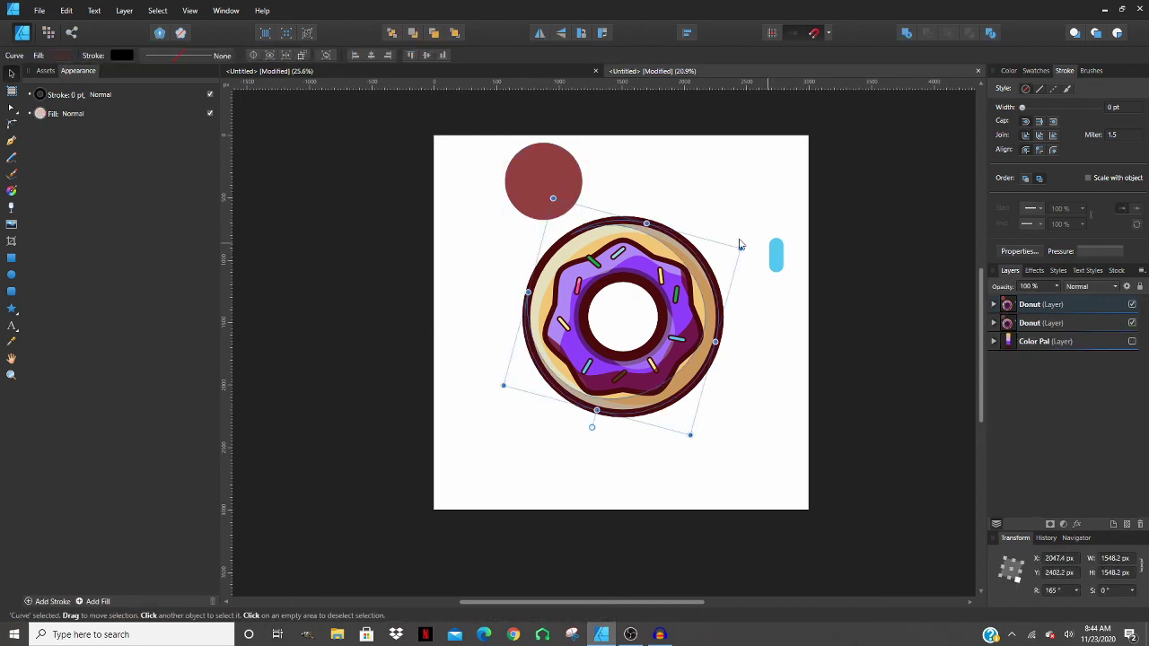
click(545, 184)
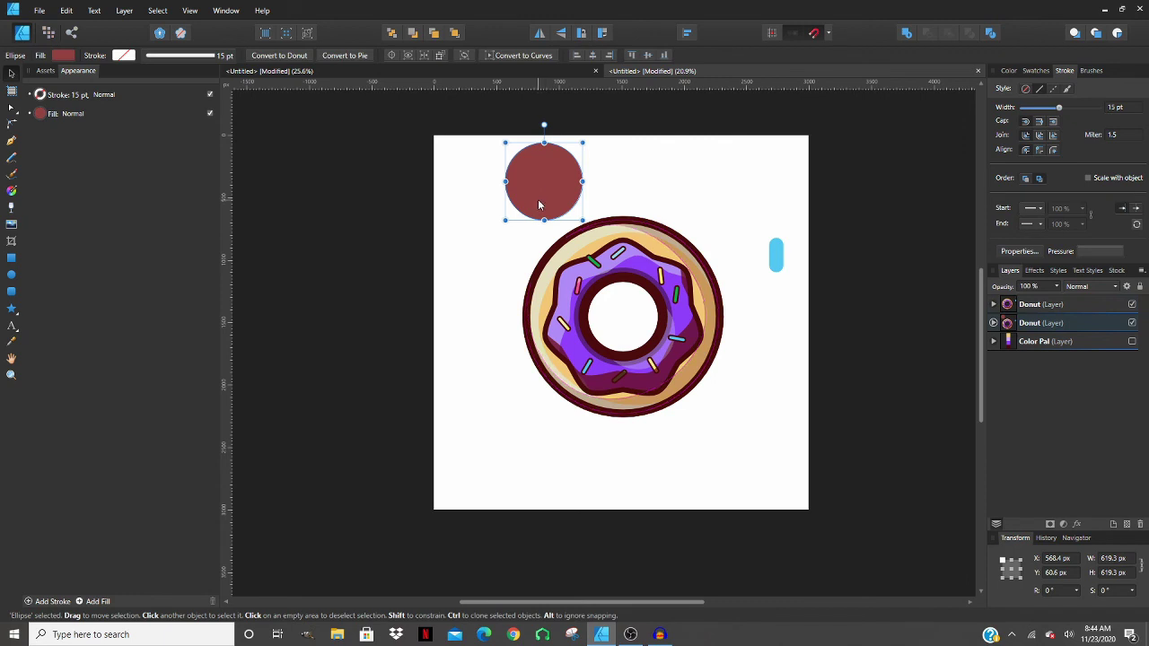
click(541, 201)
click(538, 206)
click(544, 200)
click(538, 200)
key(Delete)
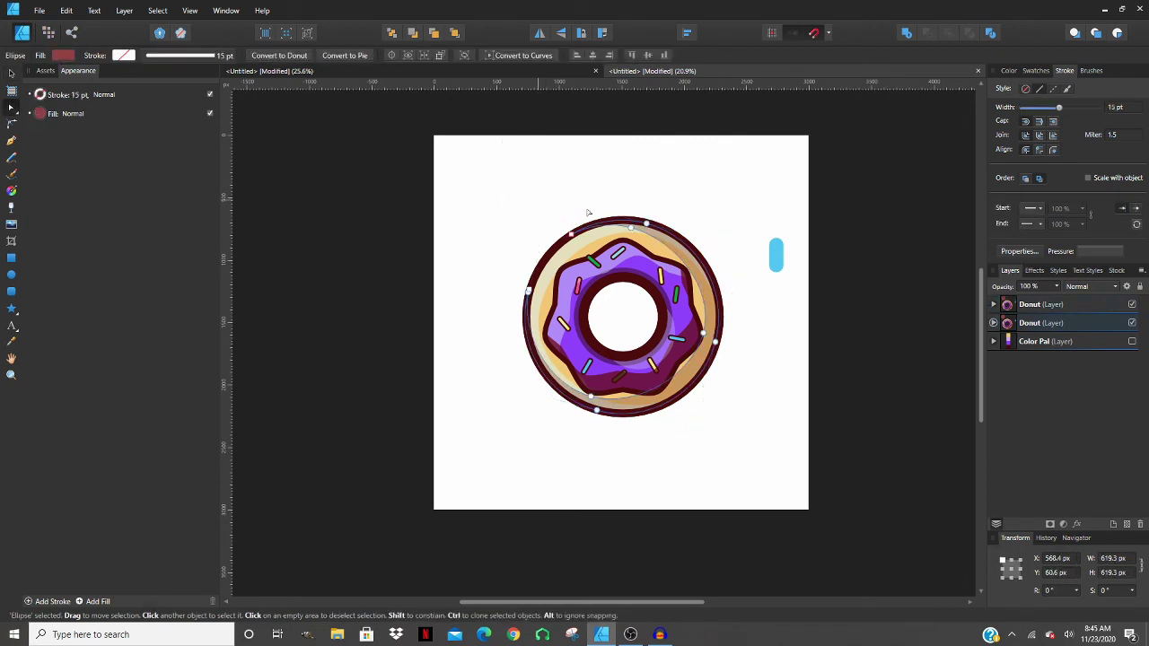
- Delete the loose light-blue capsule beside the donut from both Donut layers
key(a)
click(772, 256)
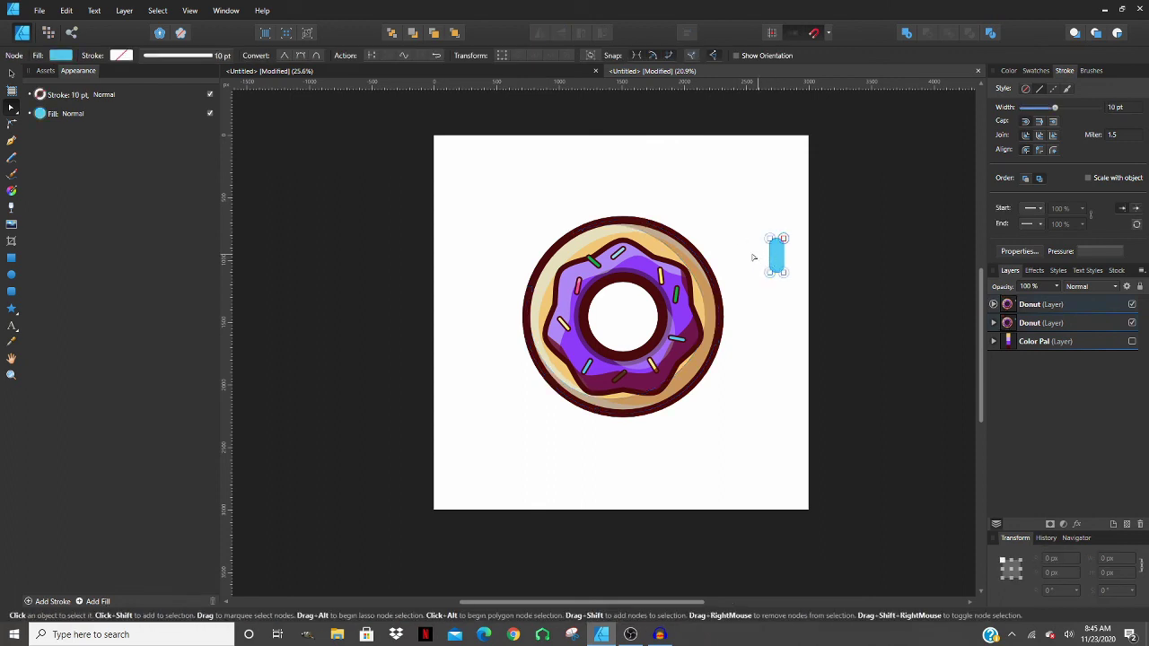
key(v)
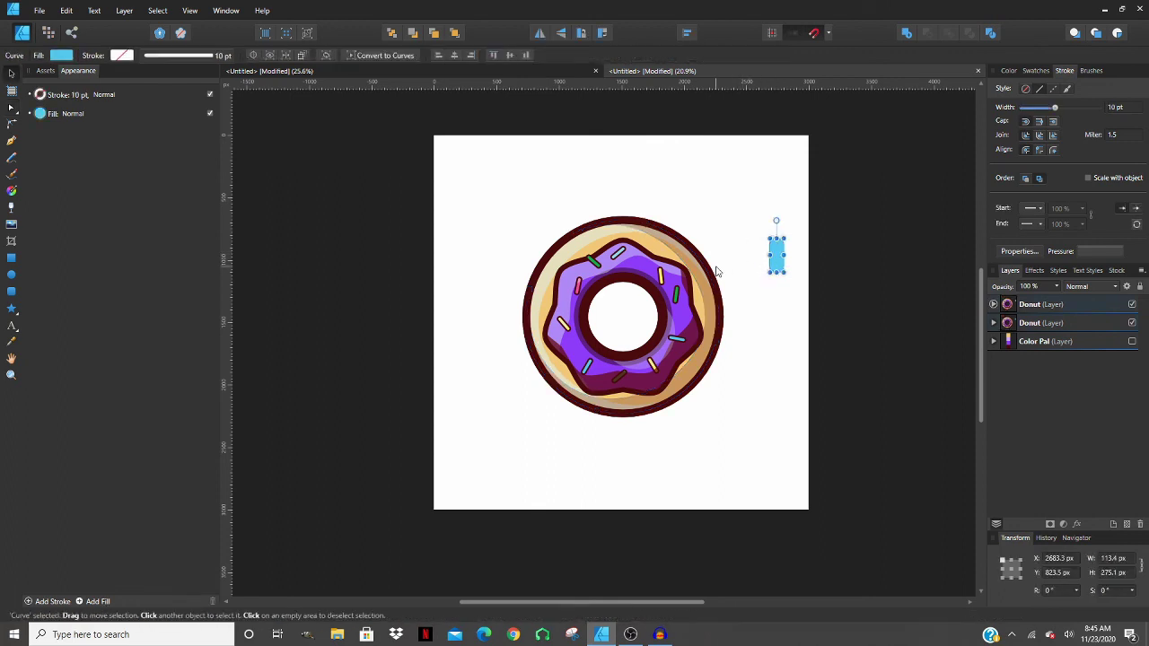
click(716, 270)
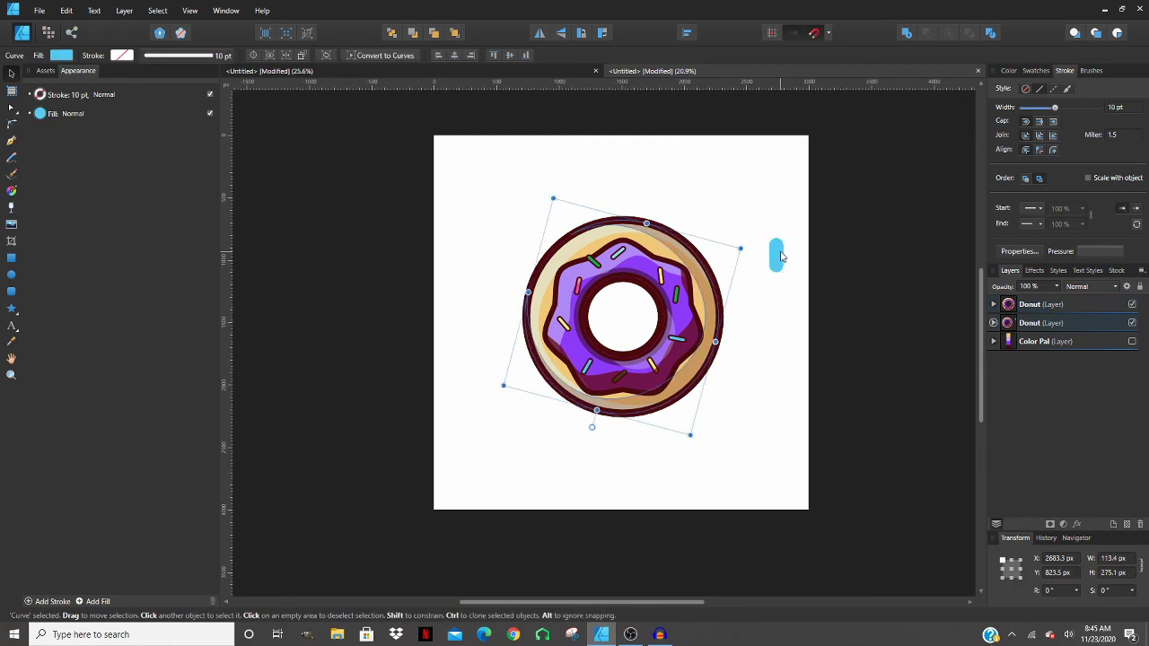
click(781, 254)
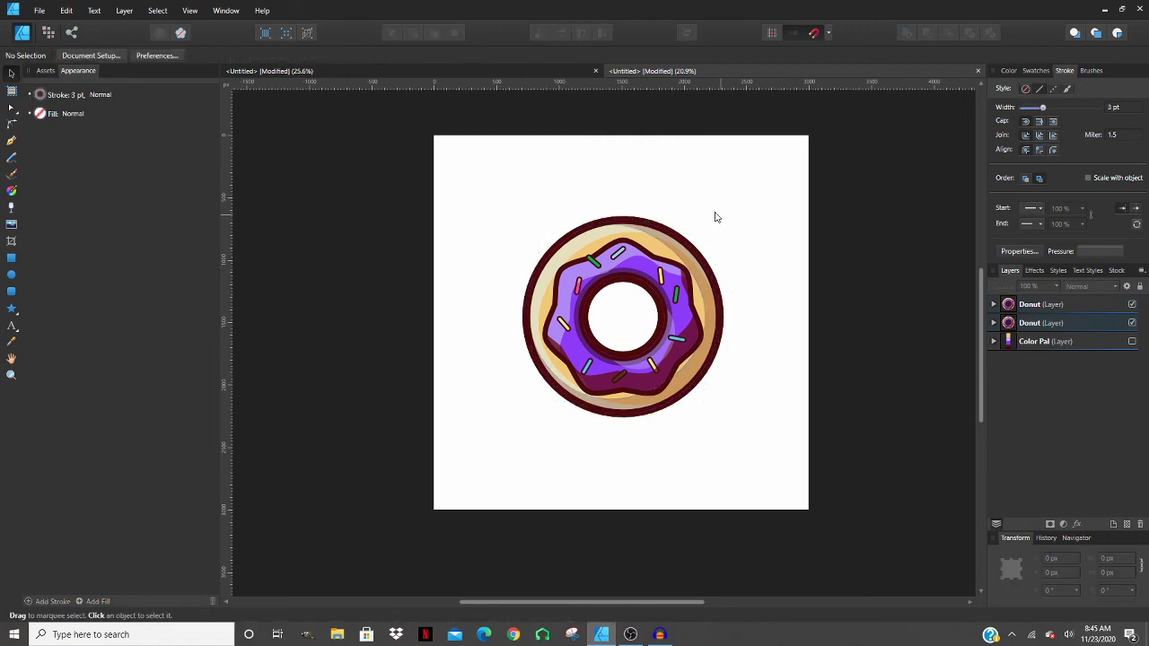
- Undo the deletions of the brownish-red circle and the light-blue capsule
click(1130, 327)
key(ctrl+z)
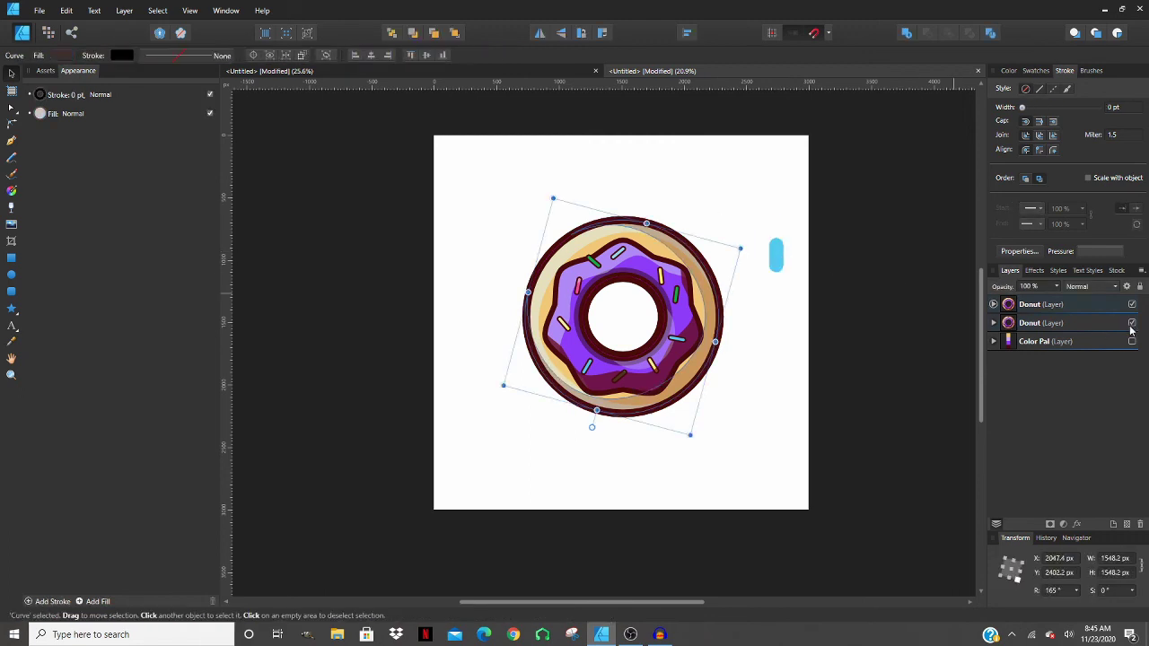
key(ctrl+z)
key(ctrl+z)
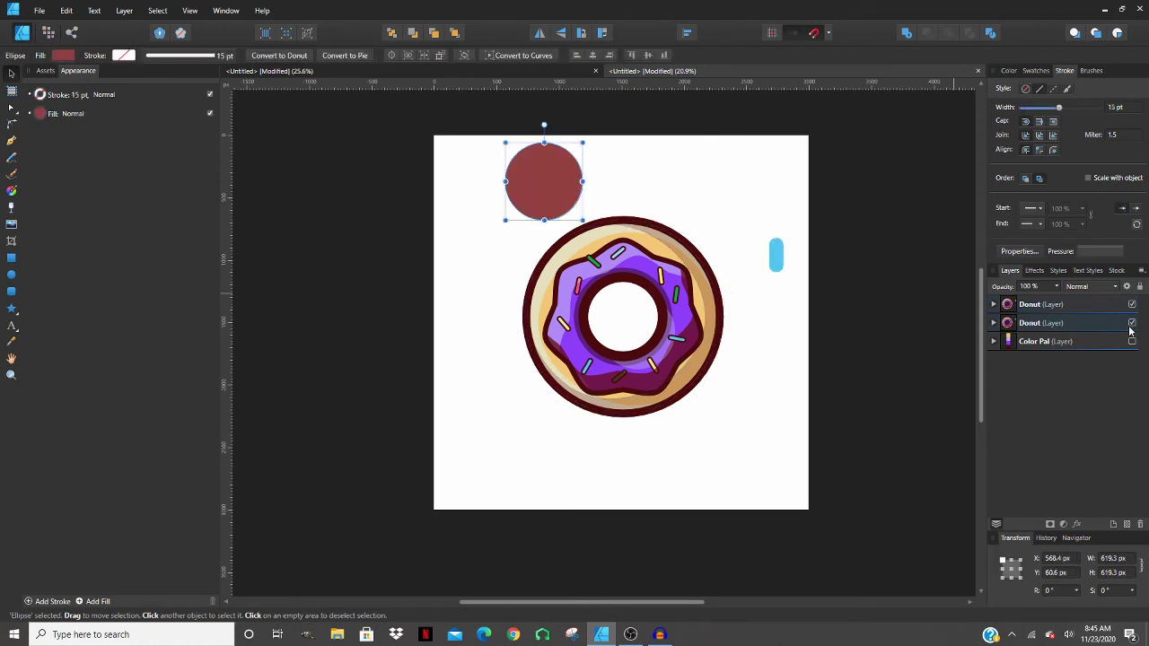
key(ctrl+z)
key(ctrl+z)
key(ctrl+z)
- Hide the lower Donut layer and delete the brownish-red circle and light-blue capsule from the upper Donut layer only
click(1132, 341)
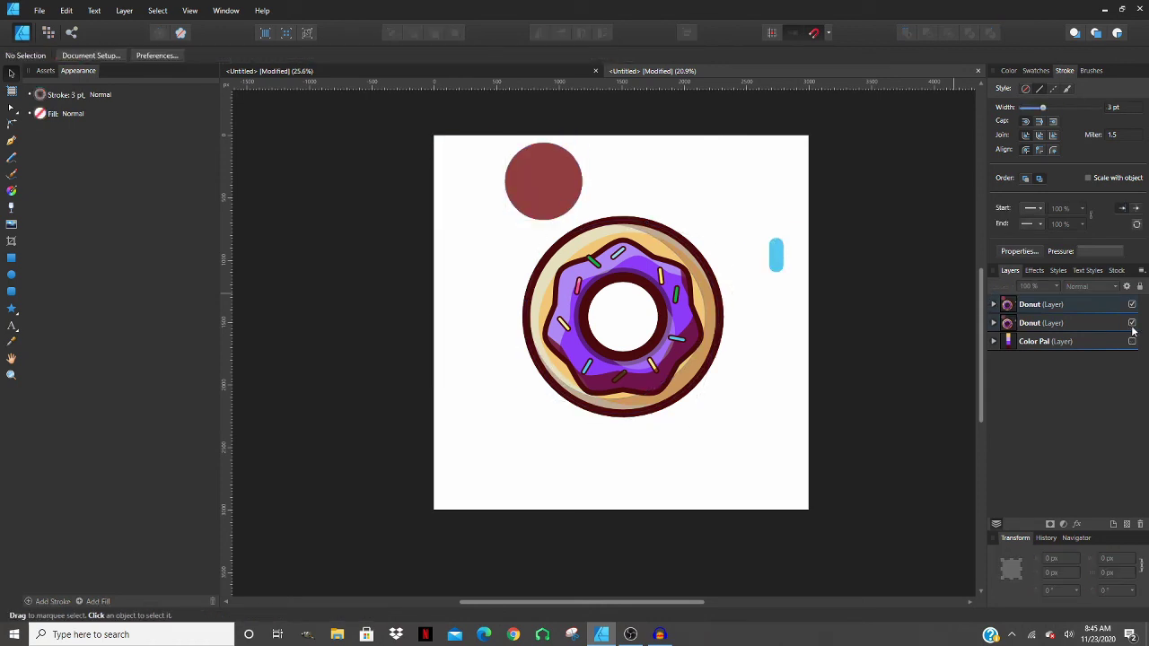
click(1131, 323)
click(557, 185)
key(Delete)
click(775, 258)
key(Delete)
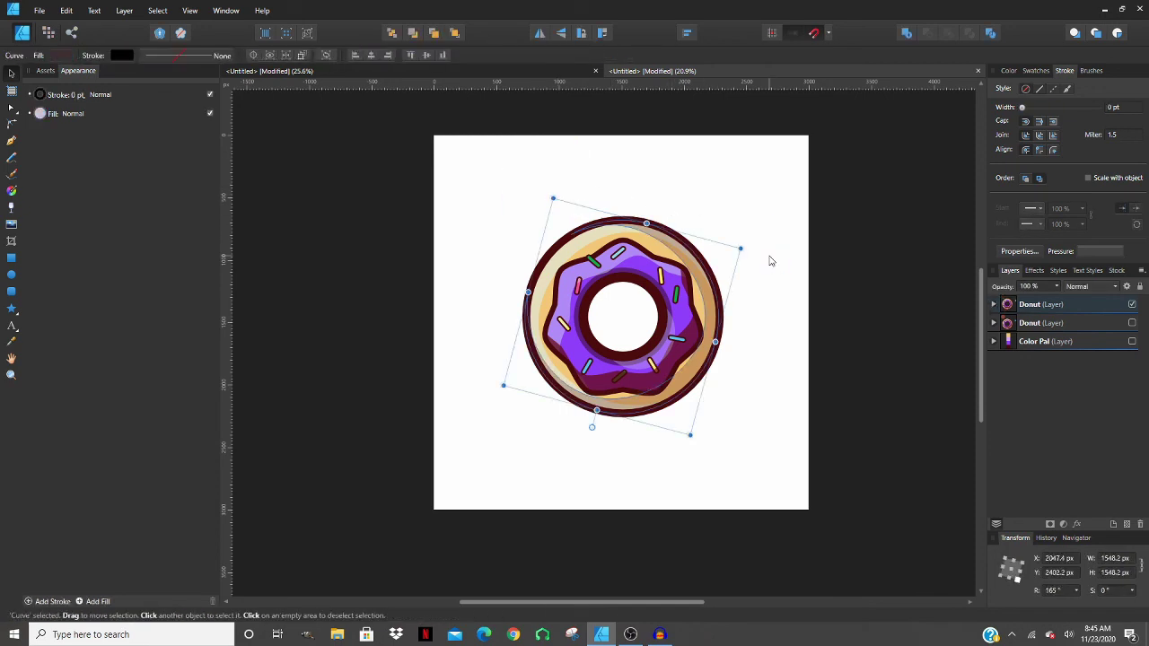
click(721, 219)
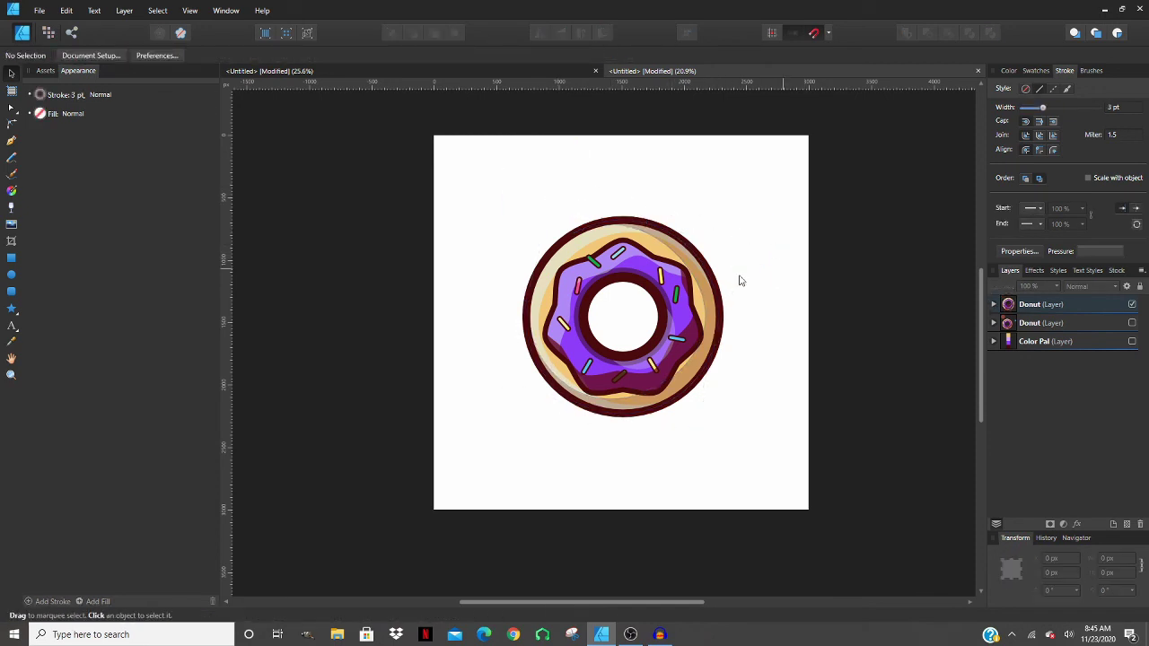
- Add a new layer and place it directly beneath the visible Donut layer
click(1038, 346)
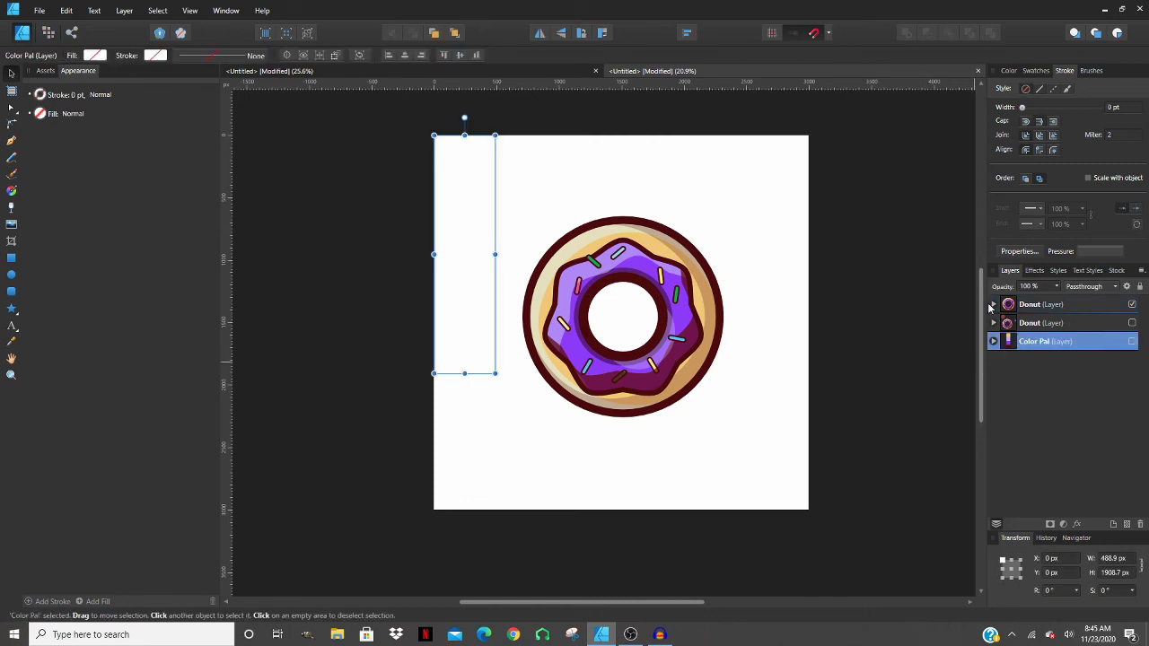
click(1028, 306)
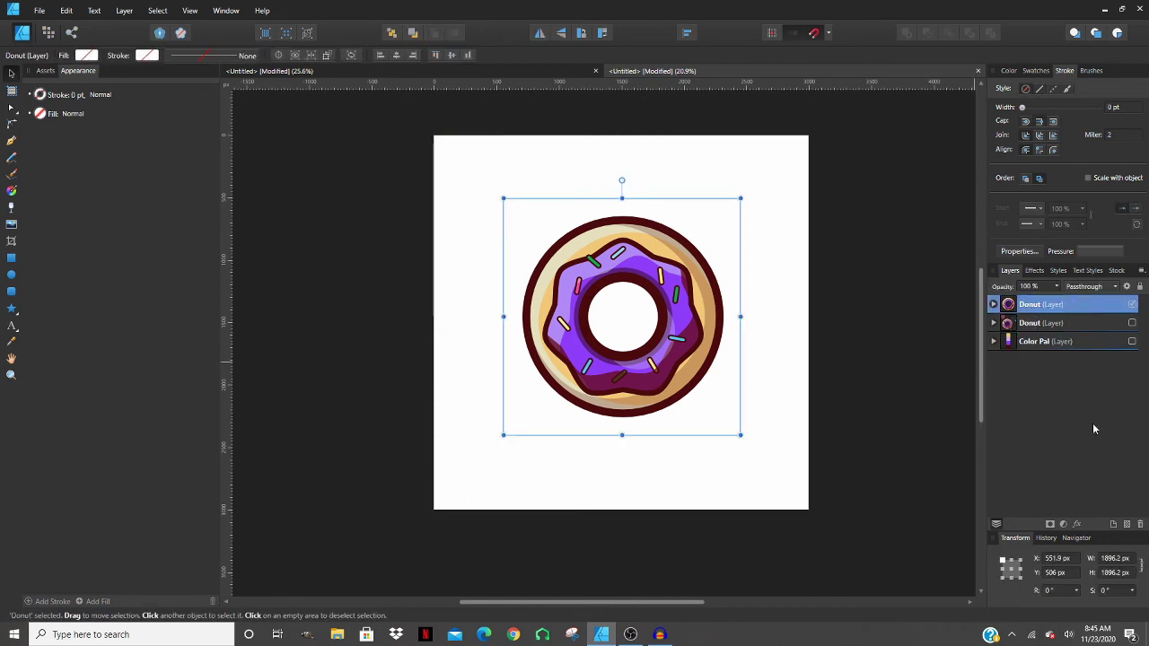
click(1113, 523)
drag(1057, 309, 1046, 339)
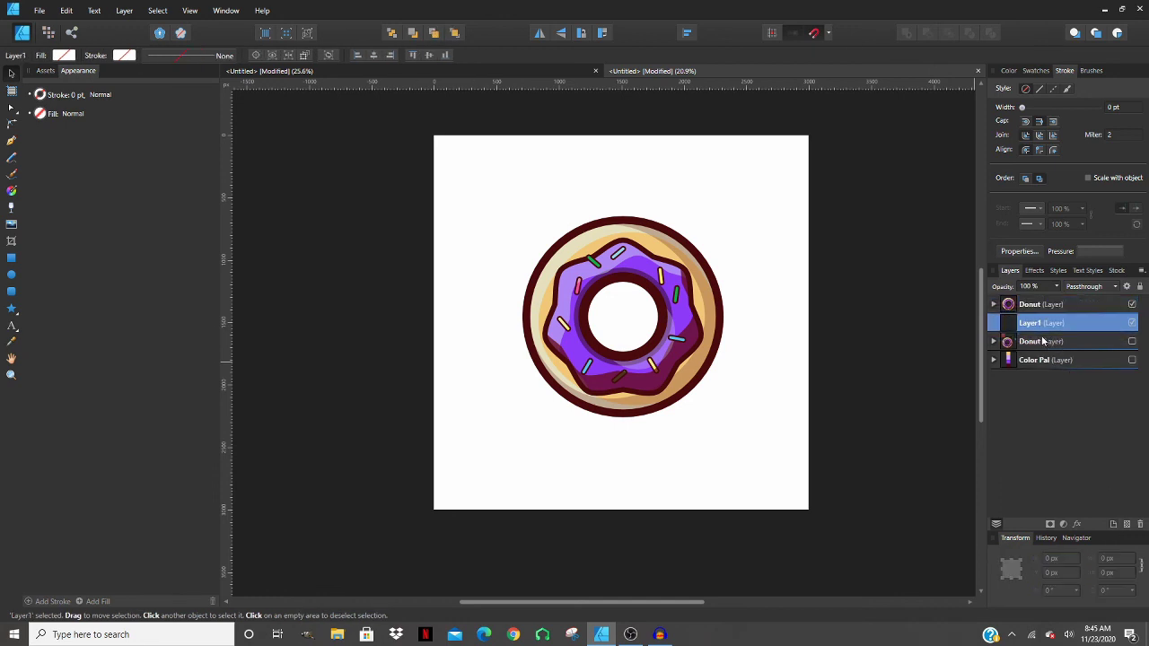
- Draw a 3000 x 3000 px rectangle covering the whole artboard on the new layer and remove its stroke
click(13, 259)
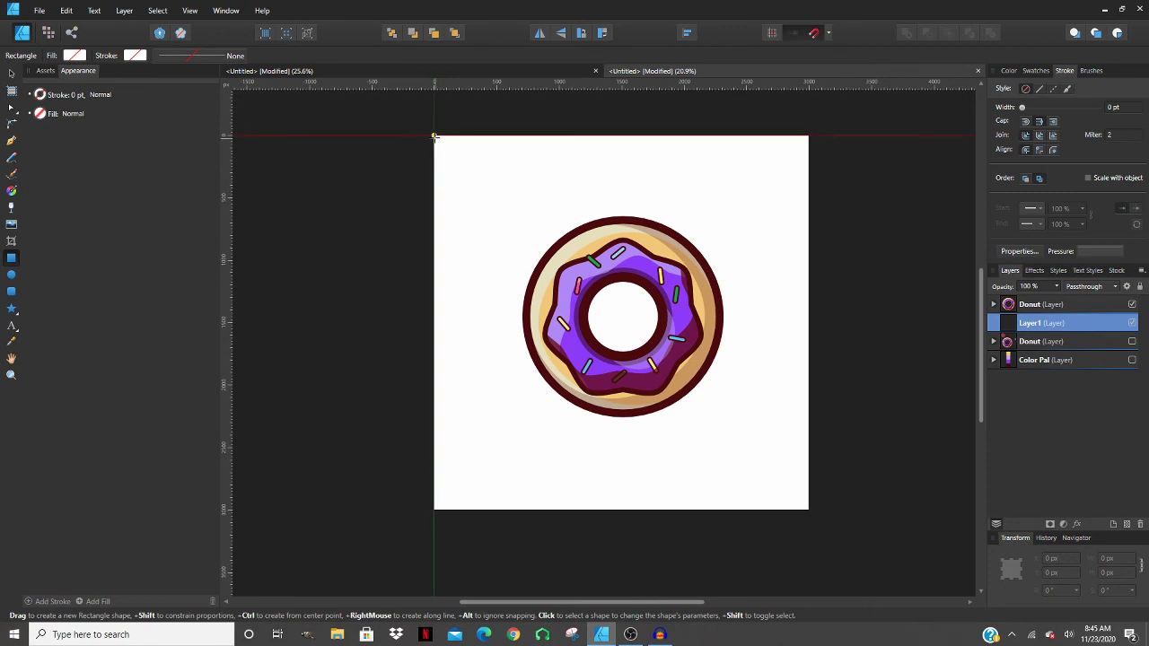
mouse_move(438, 139)
mouse_down()
mouse_move(584, 251)
mouse_move(808, 510)
mouse_up()
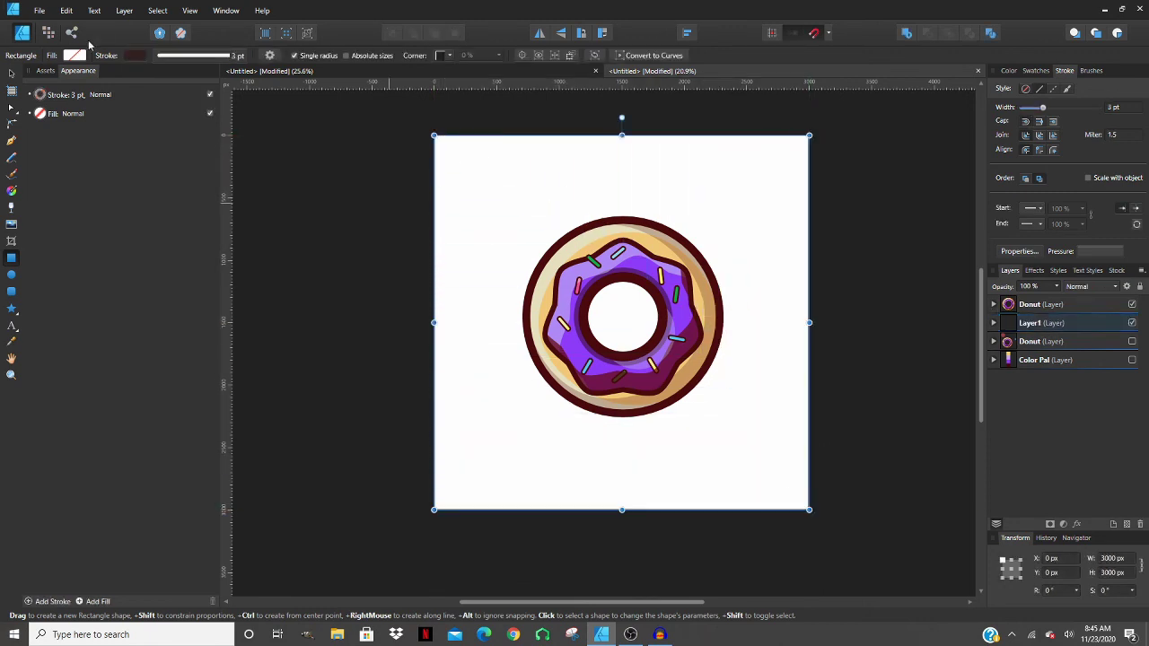
click(140, 56)
click(222, 78)
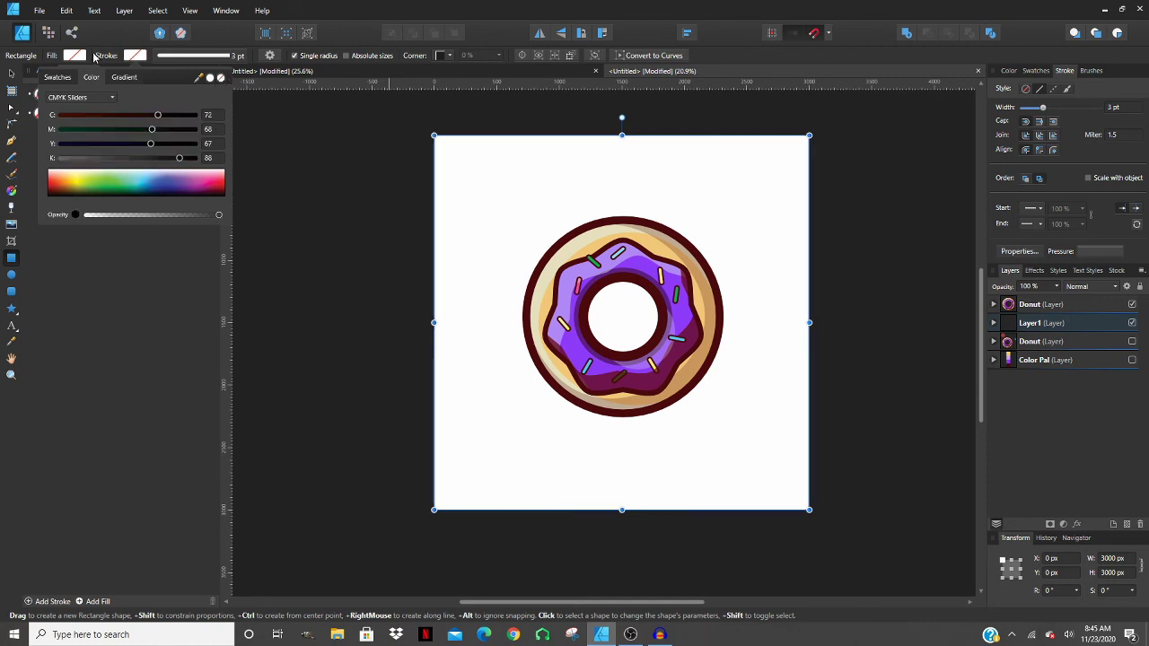
- Fill the artboard-sized rectangle with the recently used light blue as a background and deselect it
click(57, 77)
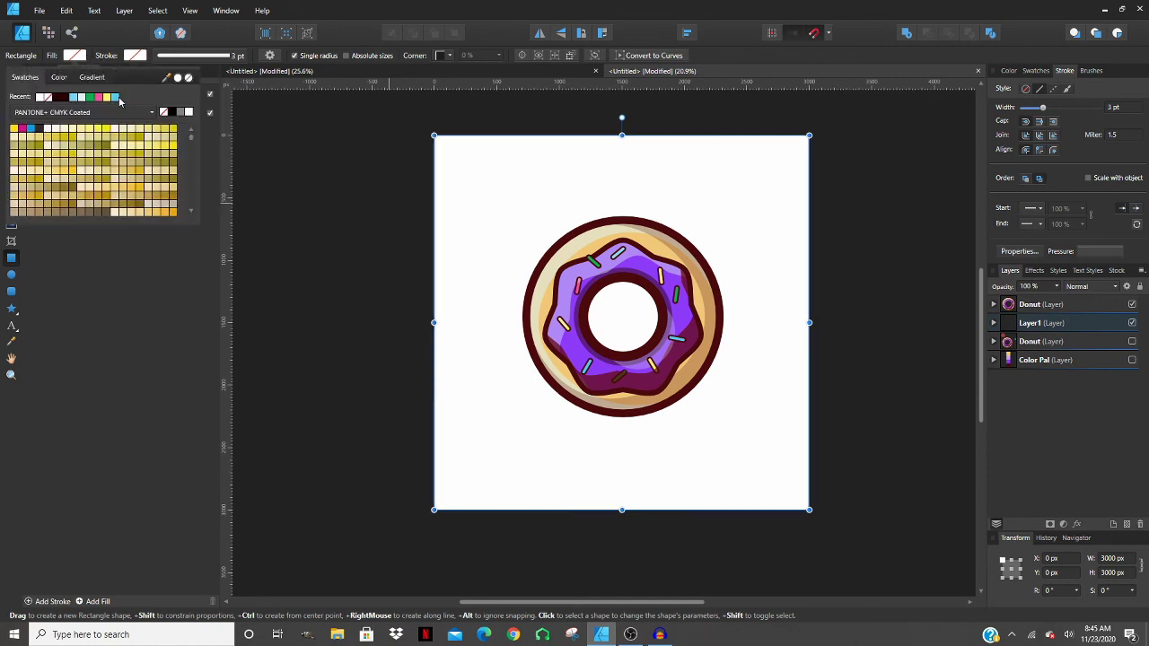
click(118, 98)
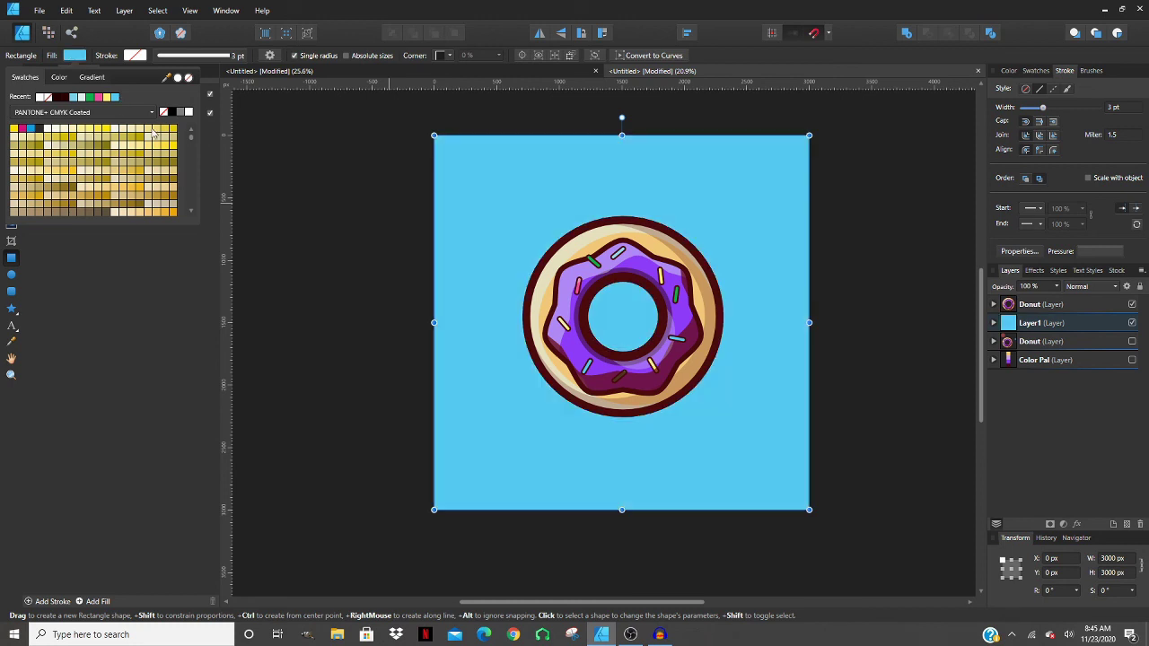
click(318, 244)
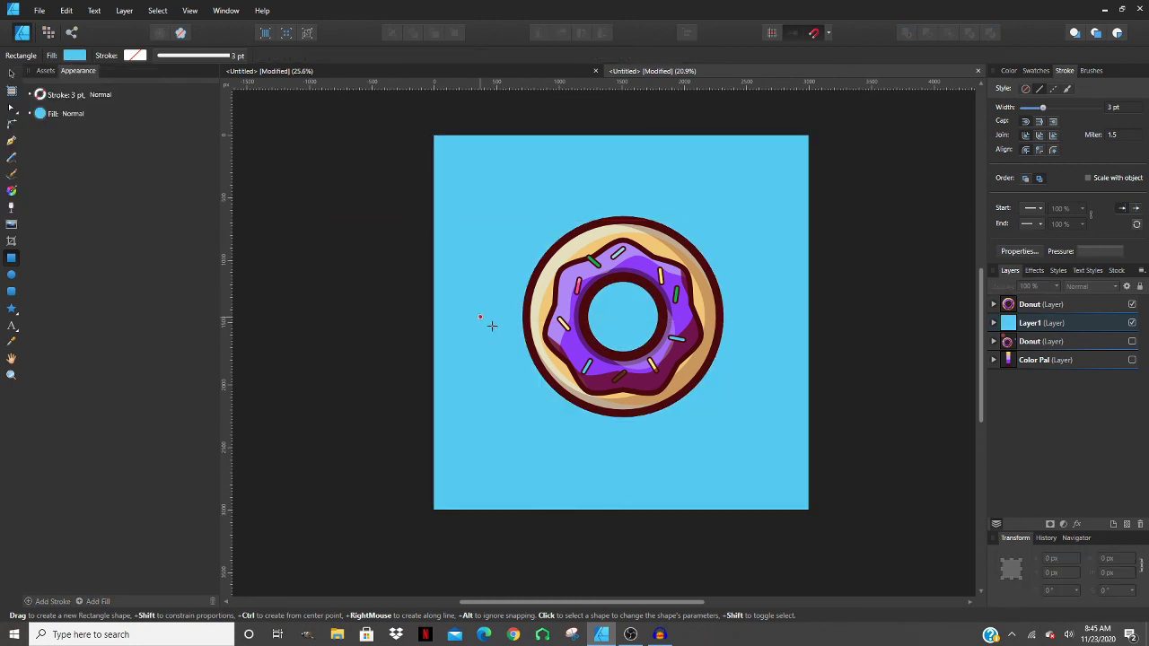
key(v)
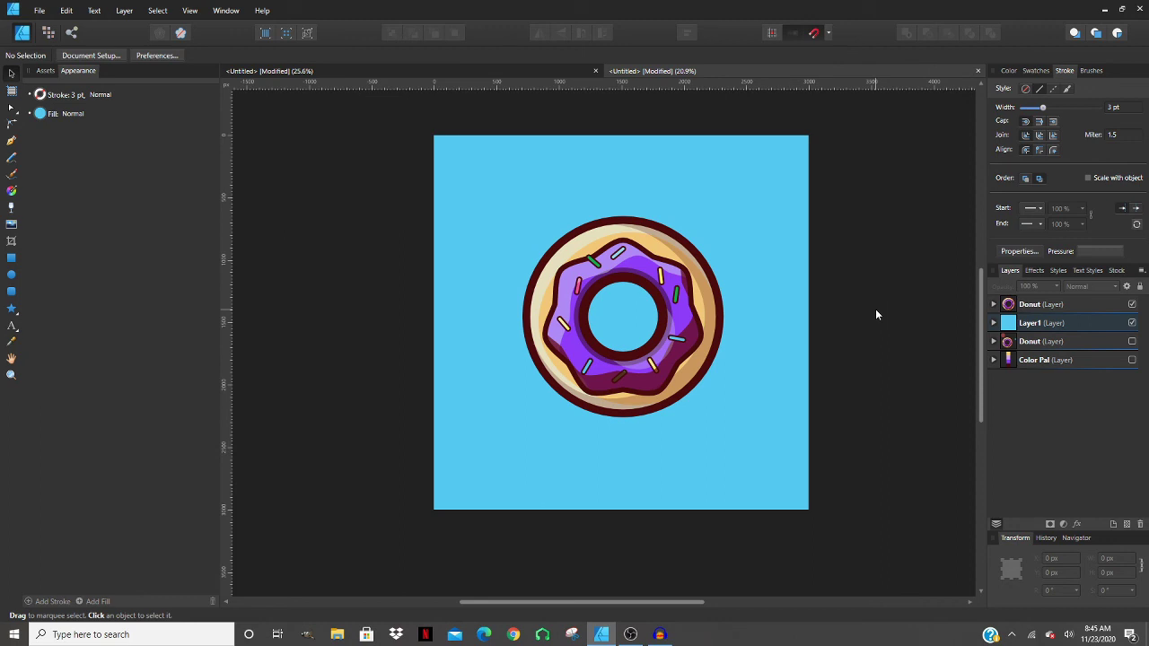